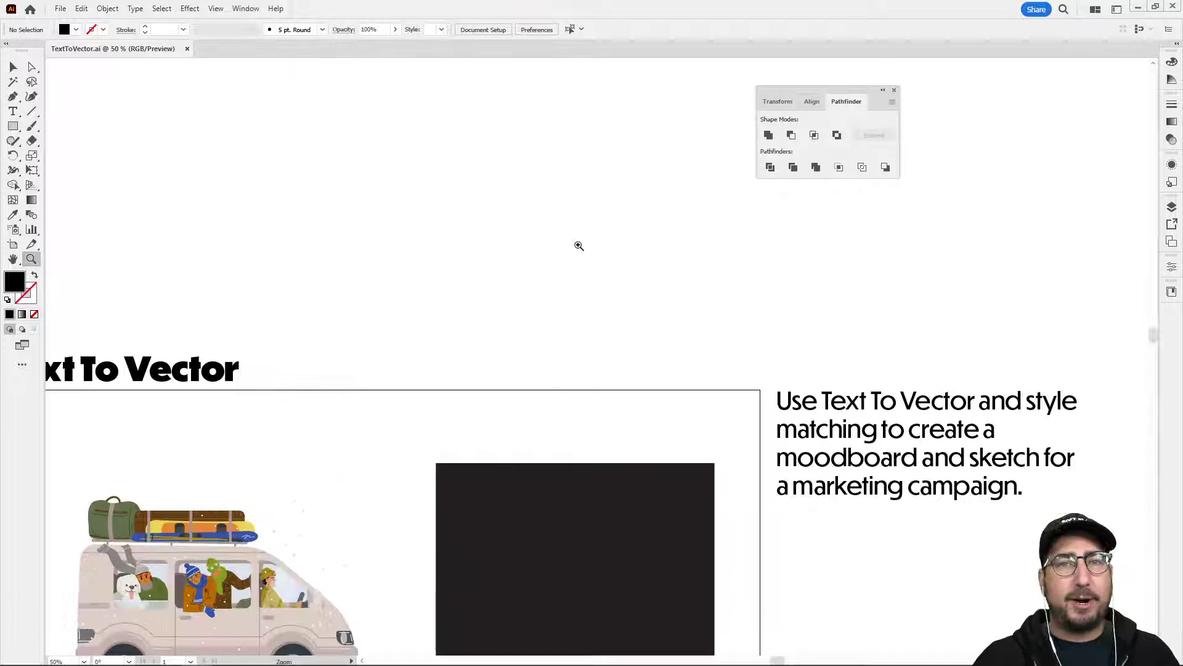
# Draw a black square about 360 px wide in the empty space above the artboard
pyautogui.click(589, 338)
pyautogui.press('m')
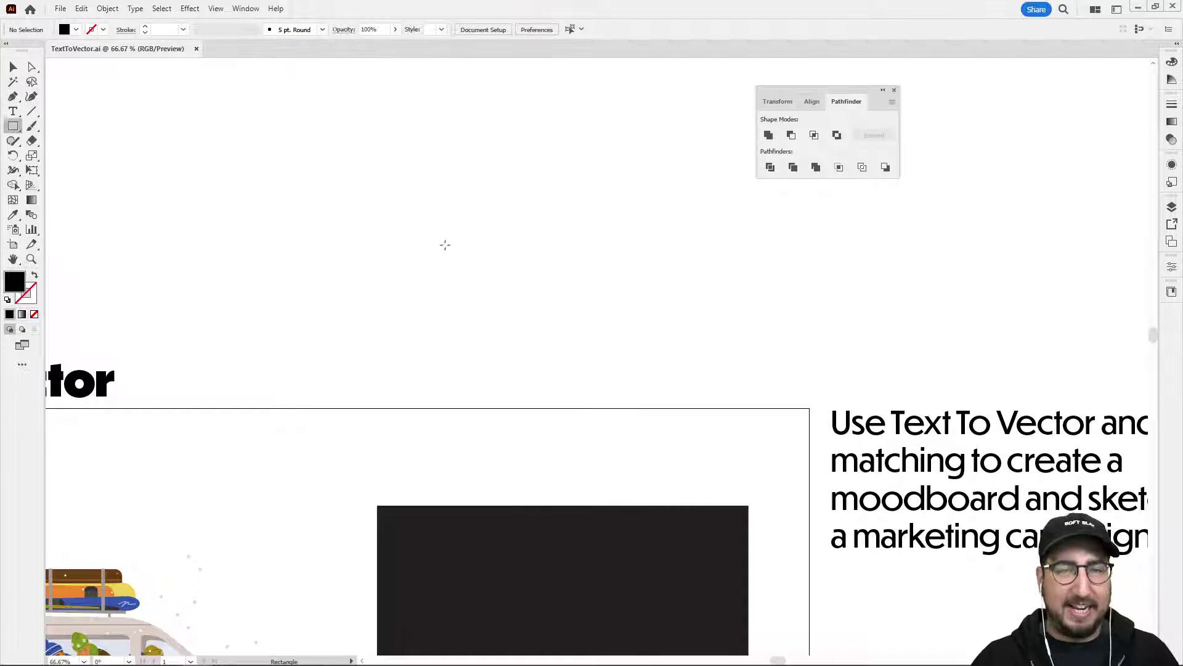
pyautogui.moveTo(400, 196); pyautogui.dragTo(579, 291)
pyautogui.press('v')
pyautogui.press('z')
pyautogui.click(578, 287)
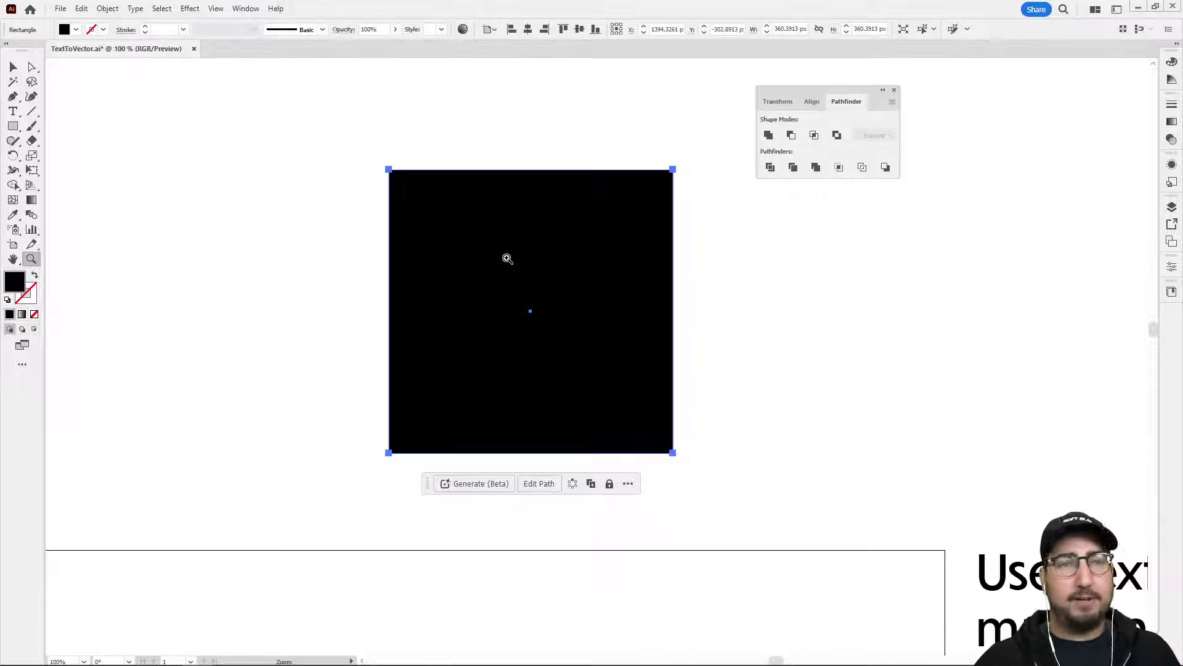
# Open Text to Vector Graphic and enter the prompt "Cute Christmas Monster, snowball"
pyautogui.click(245, 8)
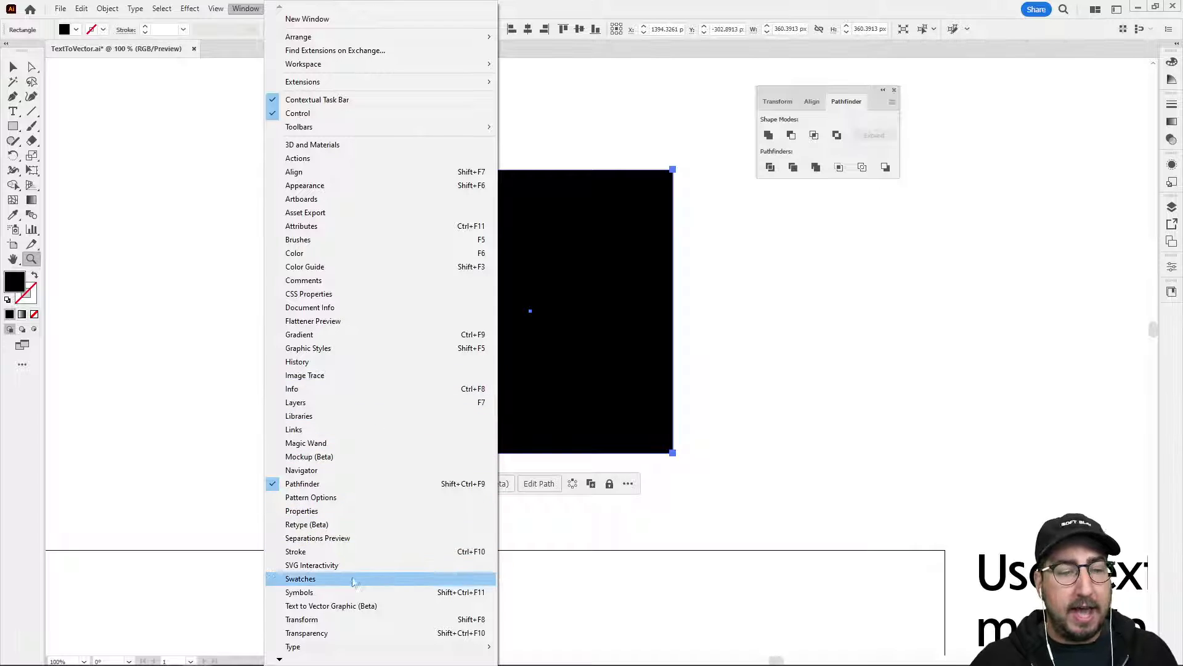
pyautogui.click(347, 605)
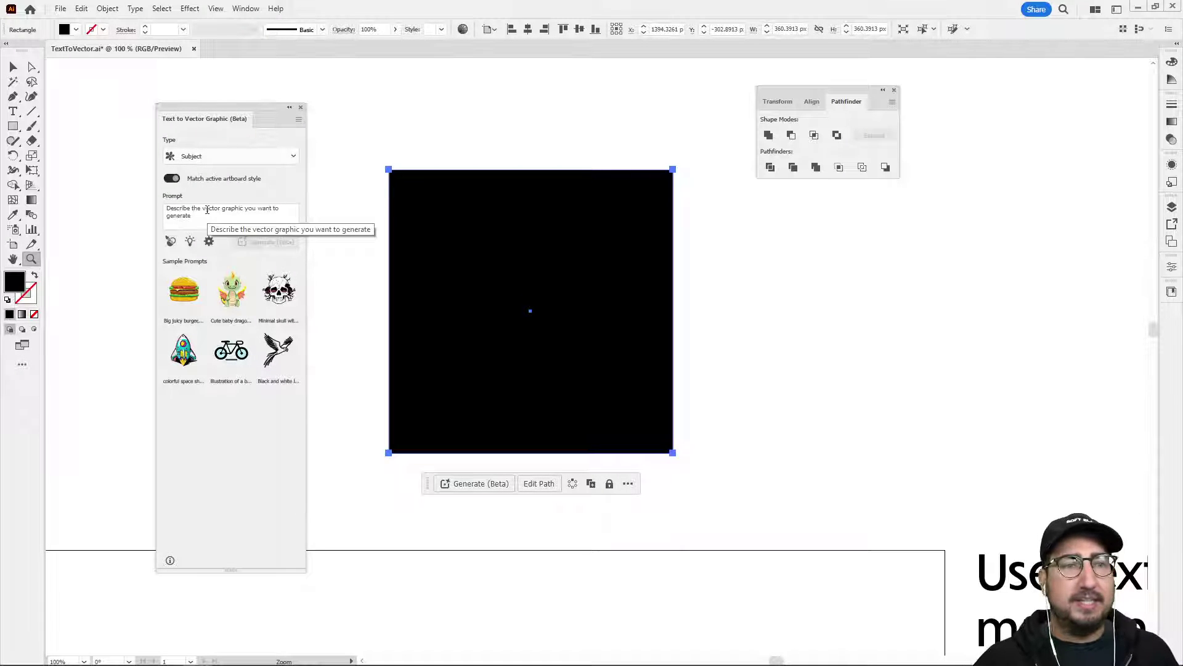
pyautogui.click(207, 209)
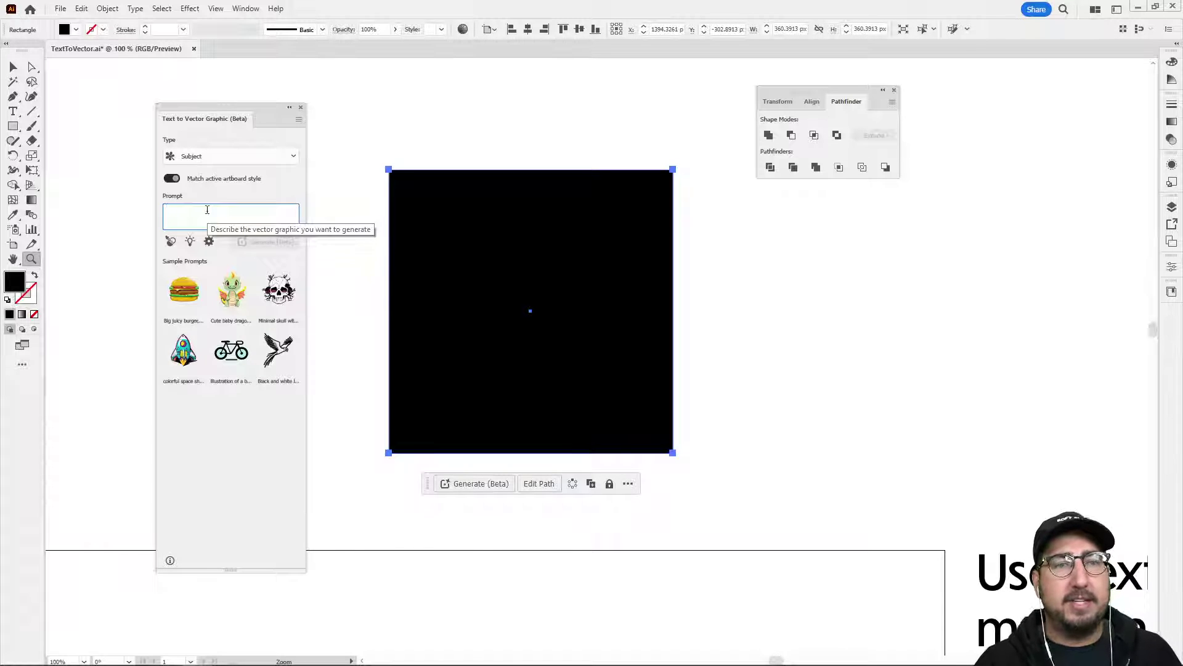
pyautogui.write('cute ')
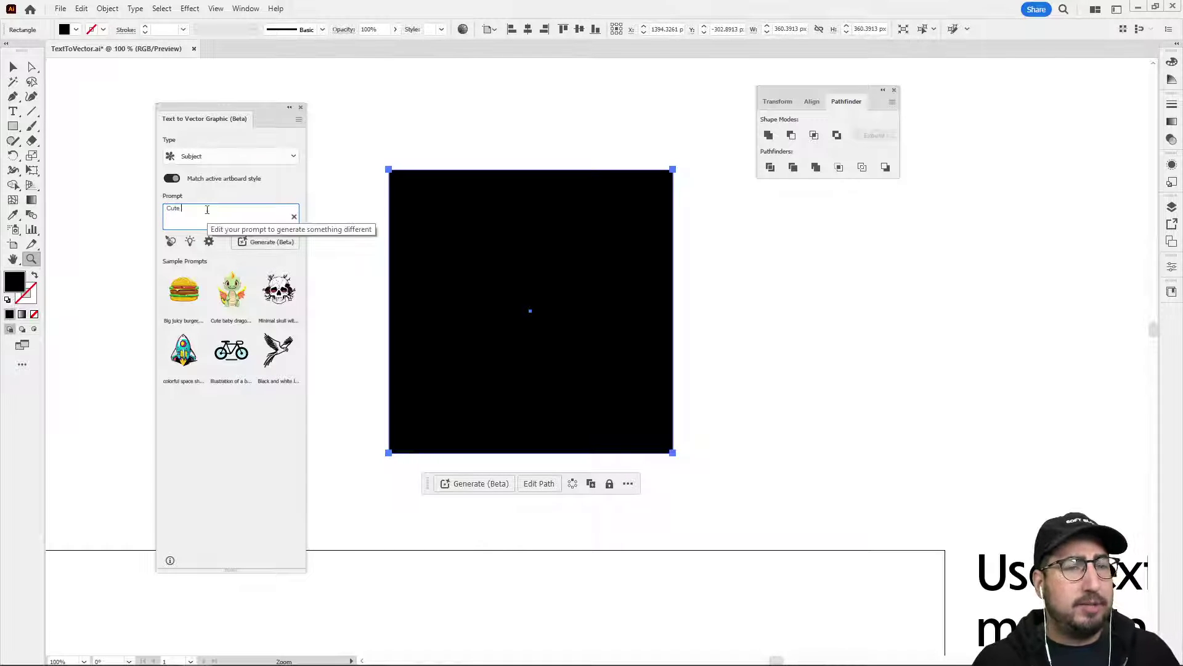
pyautogui.write('Christmas ')
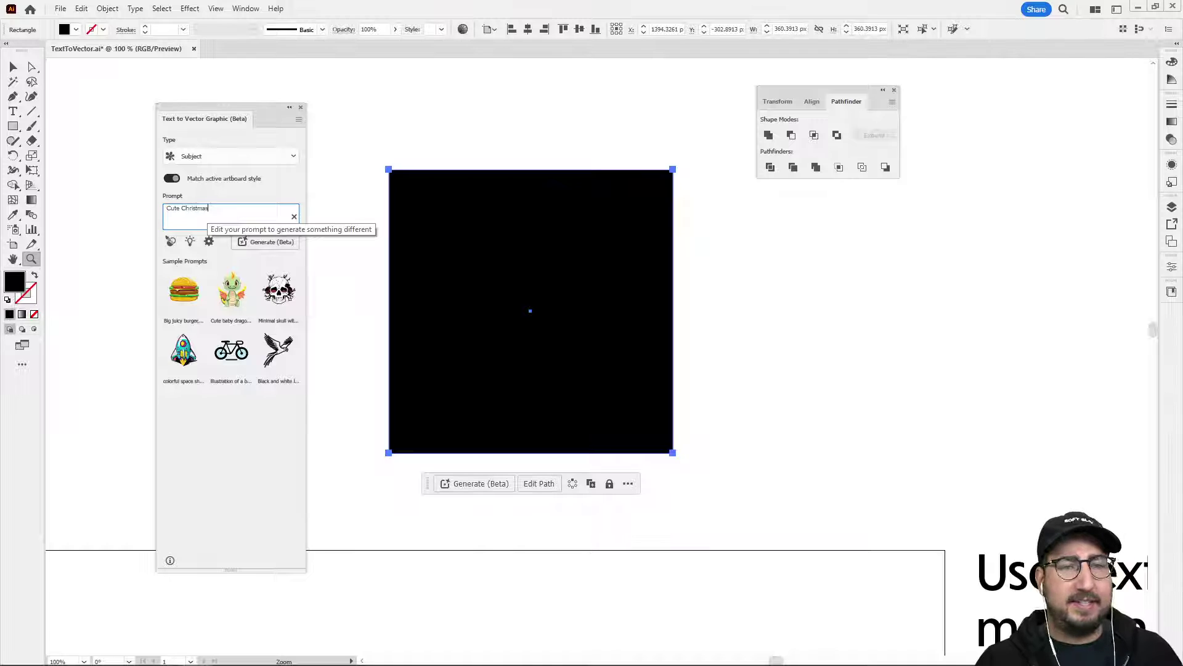
pyautogui.write('M')
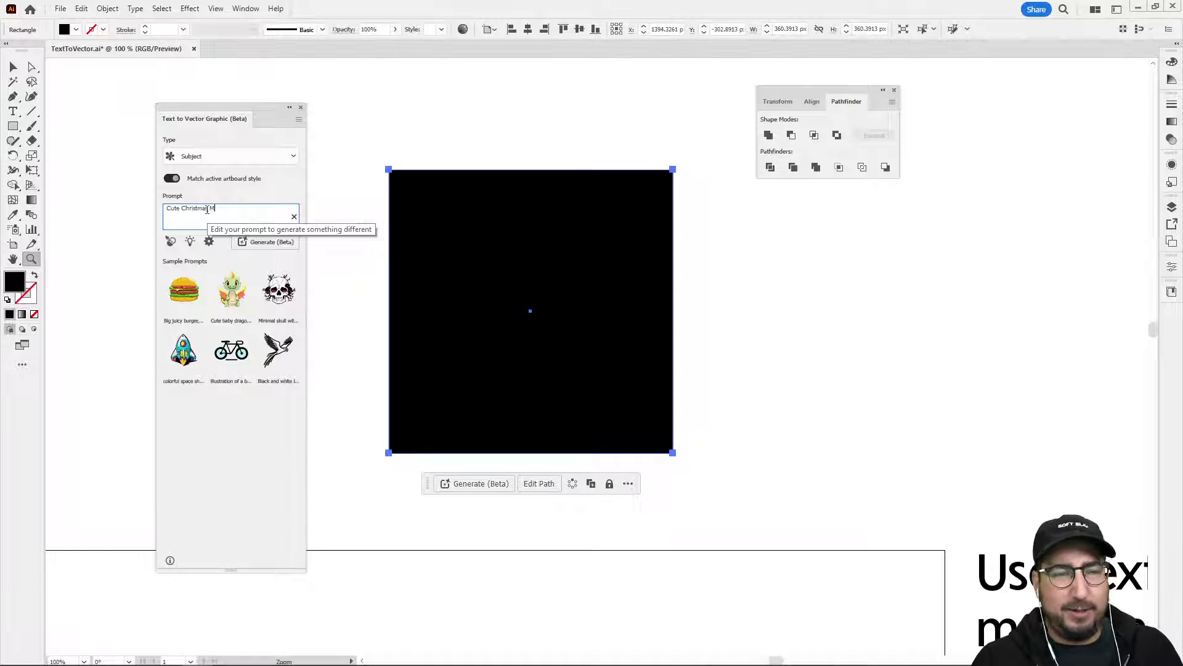
pyautogui.write('onster')
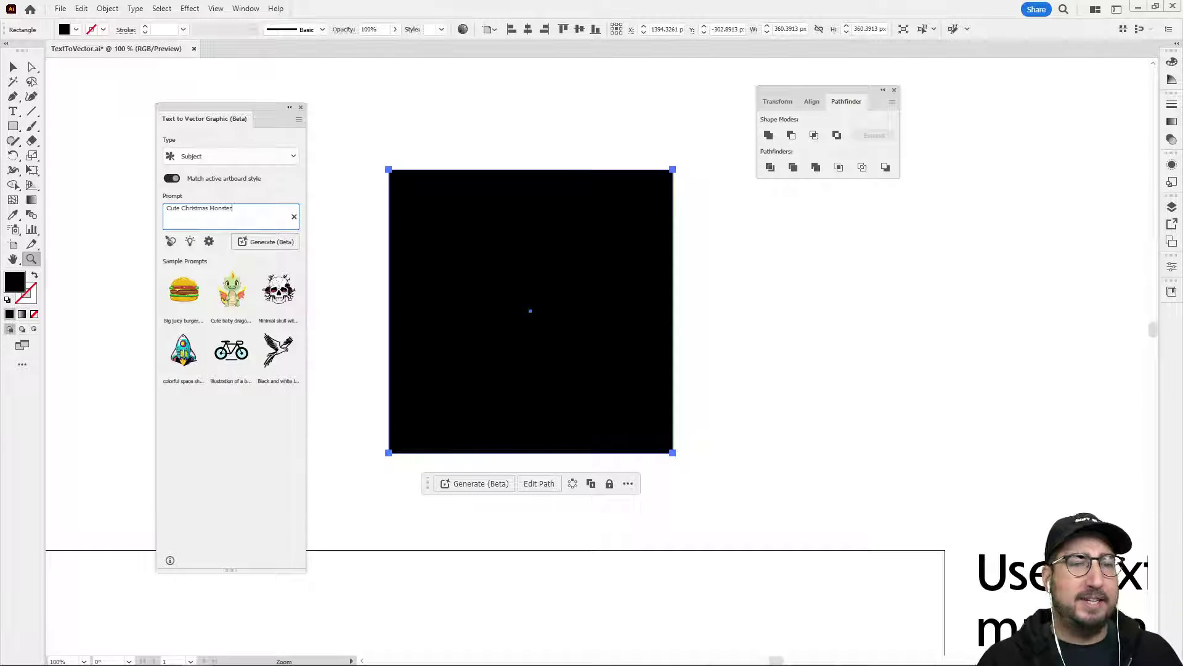
pyautogui.write(', snowball')
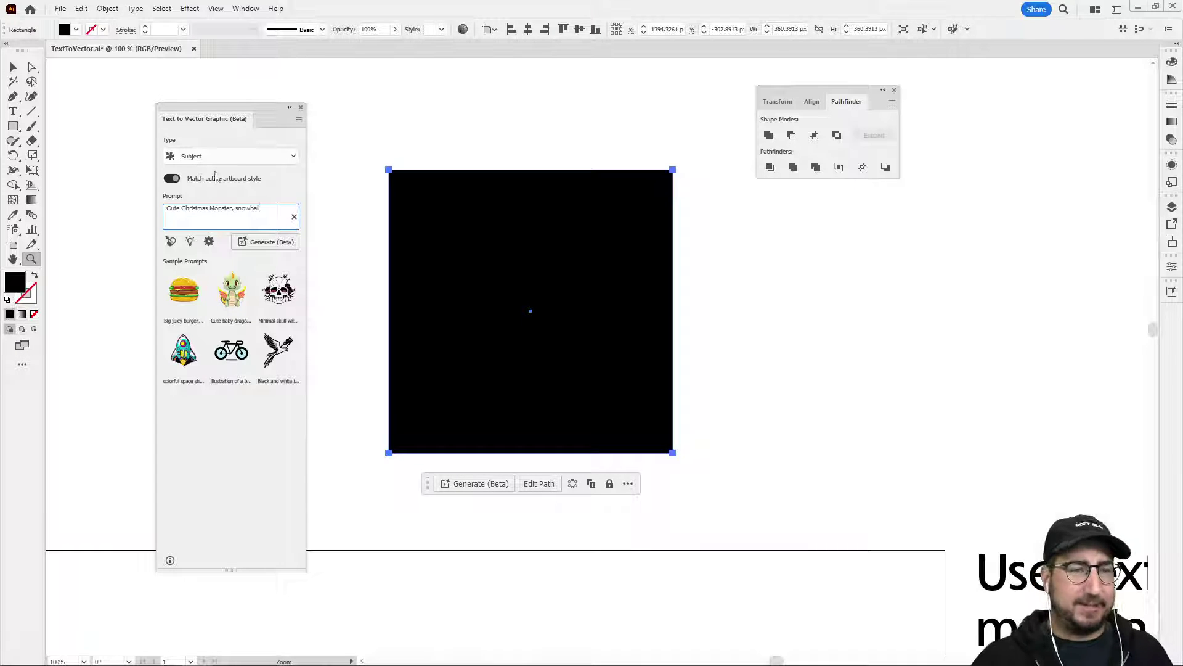
# Check the available graphic types, keep Subject, and generate the vector graphic inside the square
pyautogui.click(225, 158)
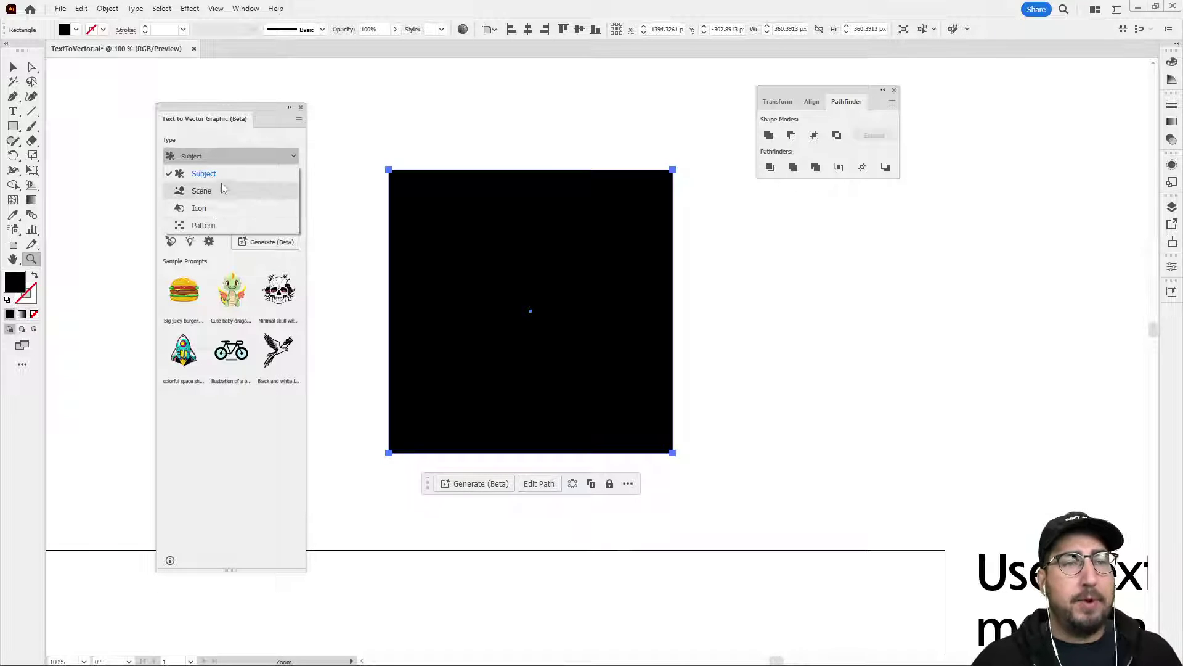
pyautogui.click(224, 159)
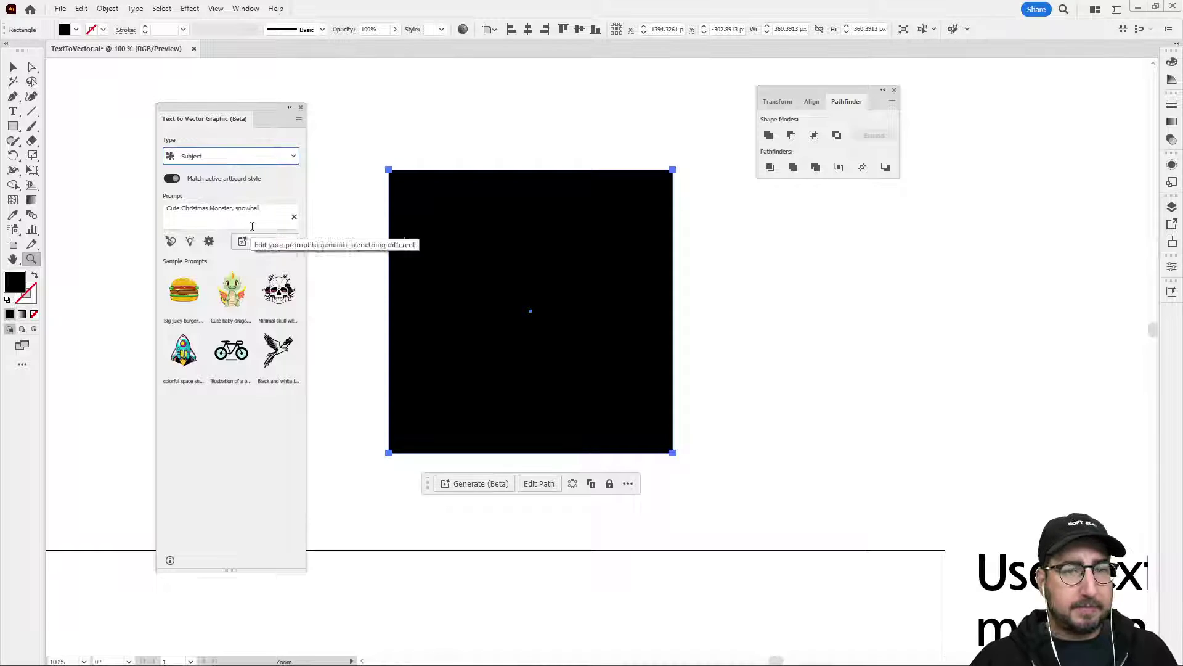
pyautogui.click(263, 242)
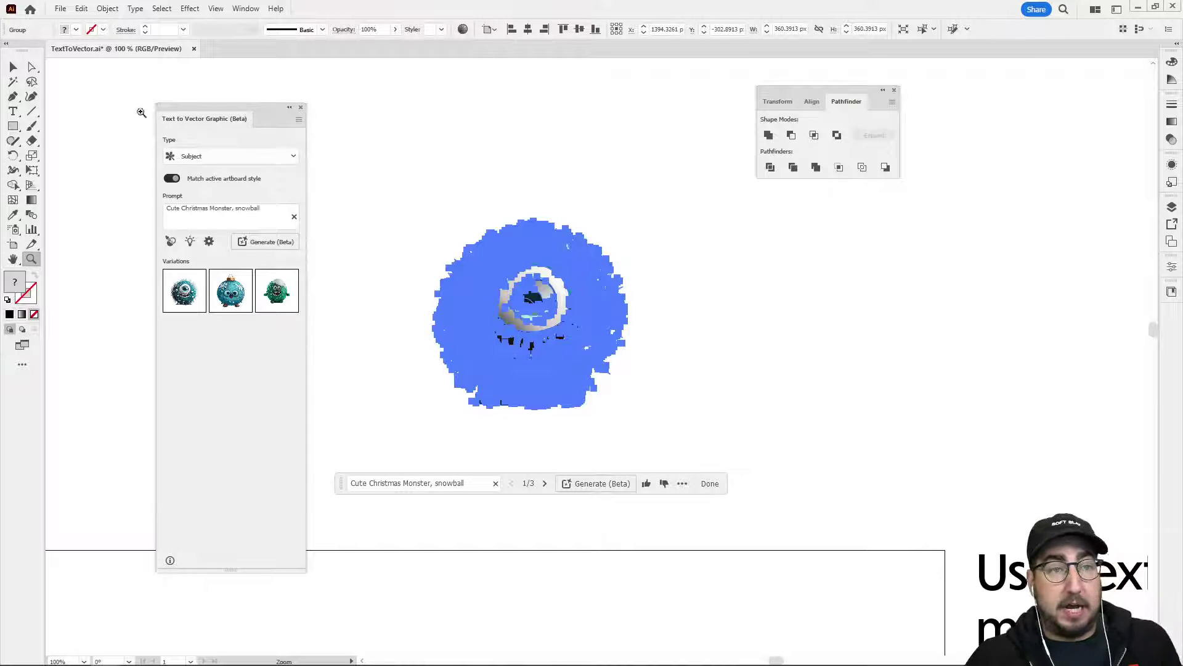
# Examine the first generated variation, the one-eyed monster, up close without its selection highlight
pyautogui.click(18, 70)
pyautogui.click(493, 143)
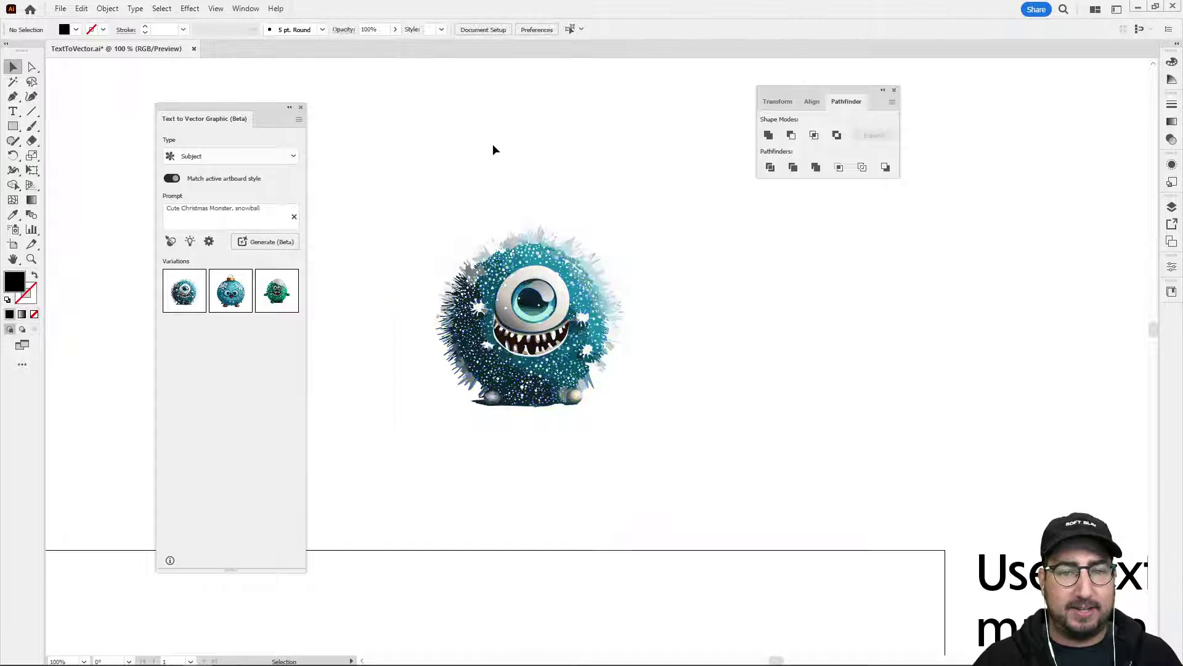
pyautogui.press('z')
pyautogui.click(565, 337)
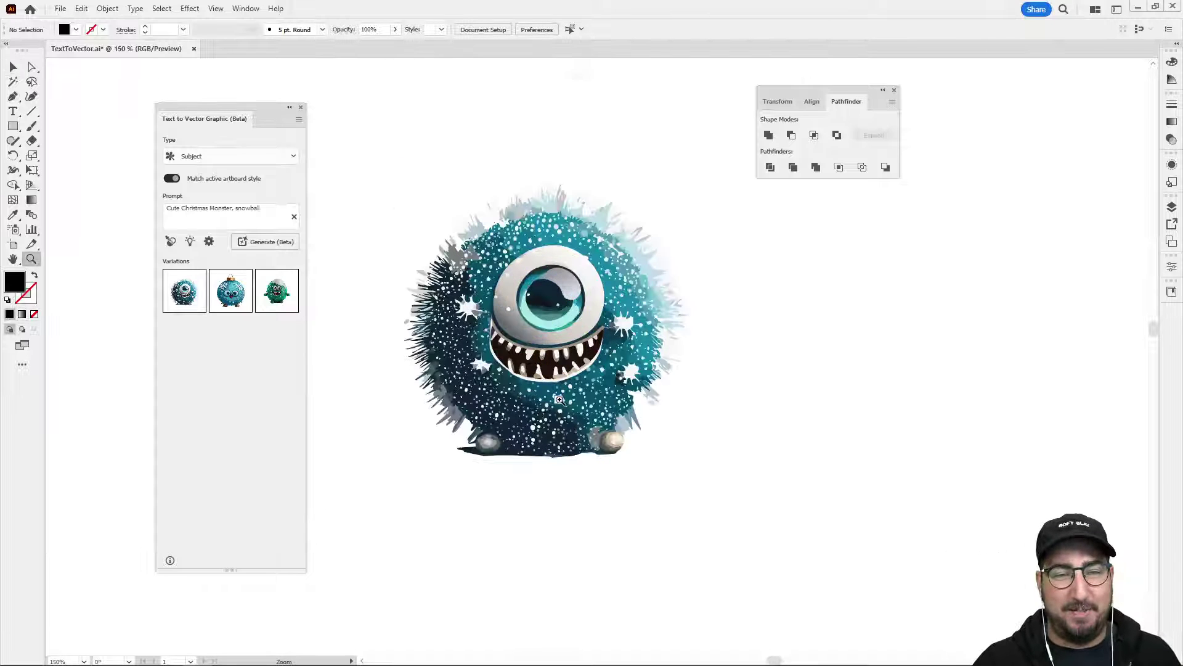
pyautogui.click(559, 404)
pyautogui.moveTo(567, 382); pyautogui.dragTo(556, 471)
pyautogui.press('v')
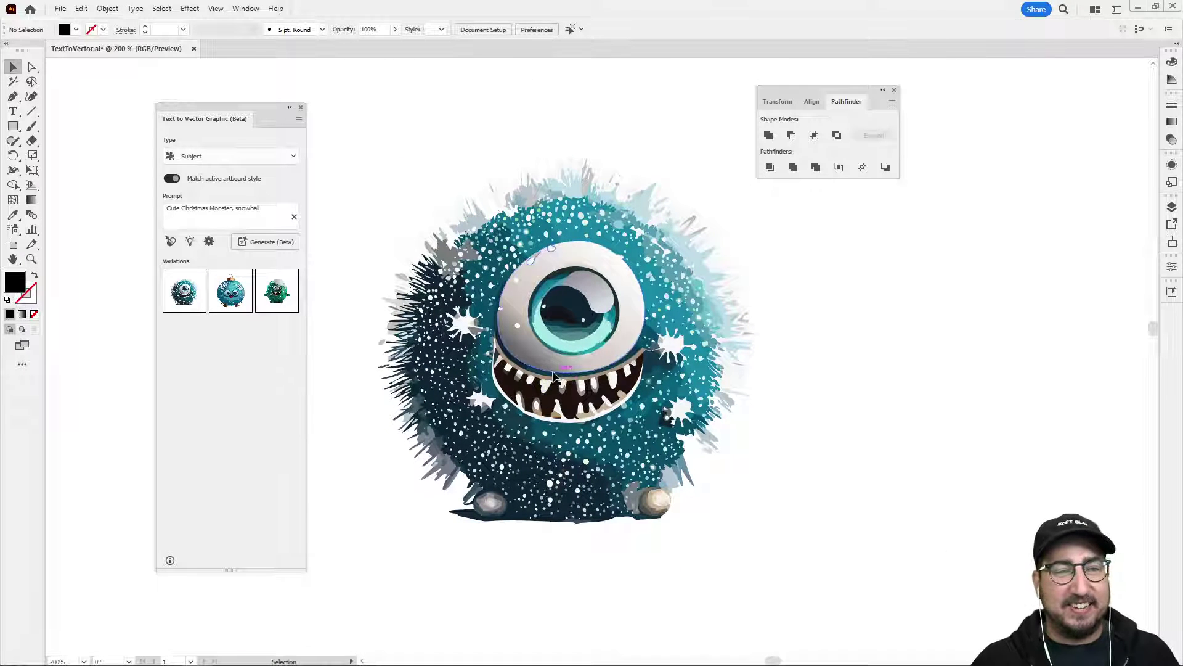
# Preview the second and third generated variations of the monster in place of the one-eyed version
pyautogui.click(547, 349)
pyautogui.click(231, 290)
pyautogui.click(906, 335)
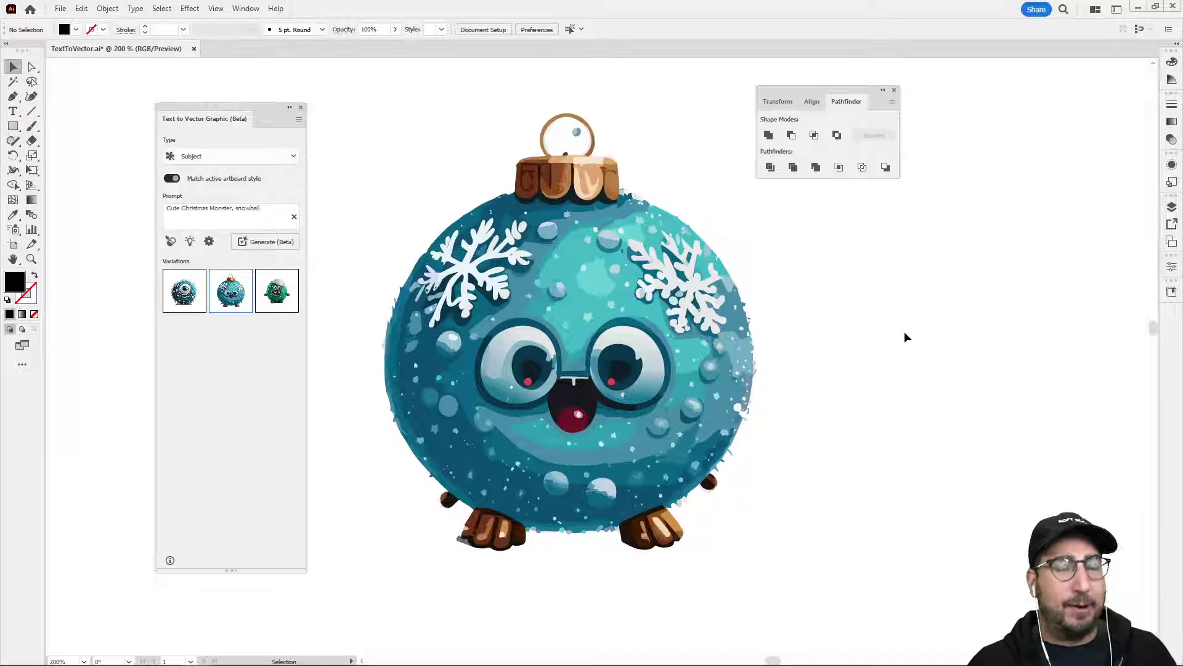
pyautogui.click(376, 306)
pyautogui.click(290, 299)
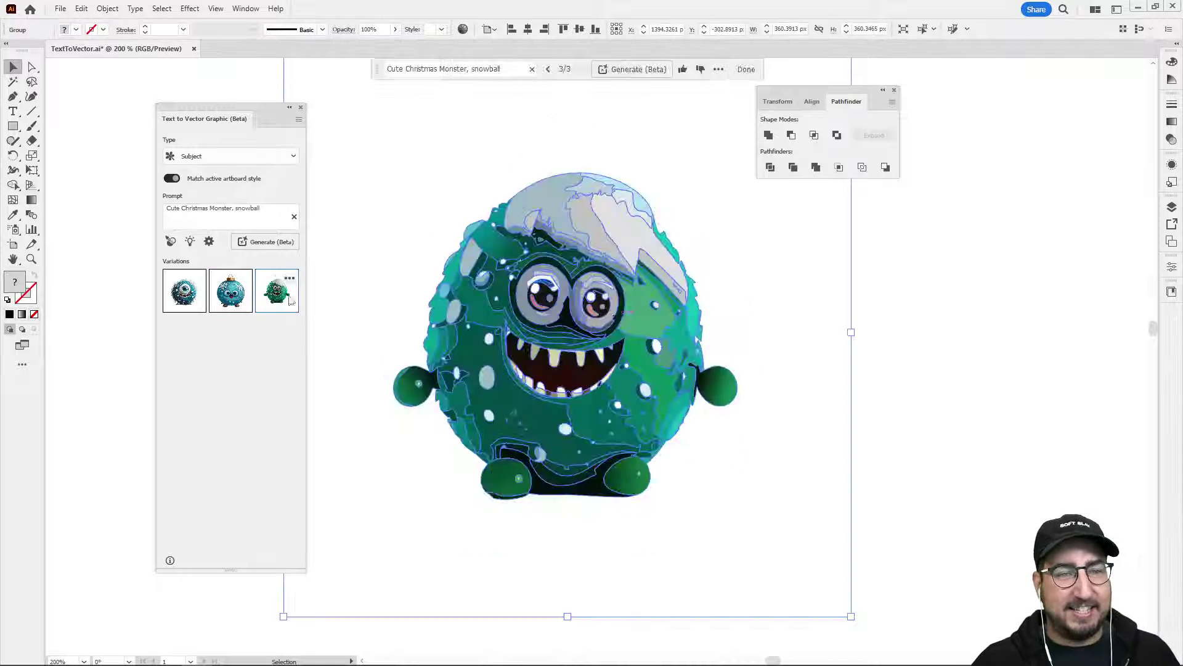
pyautogui.click(945, 327)
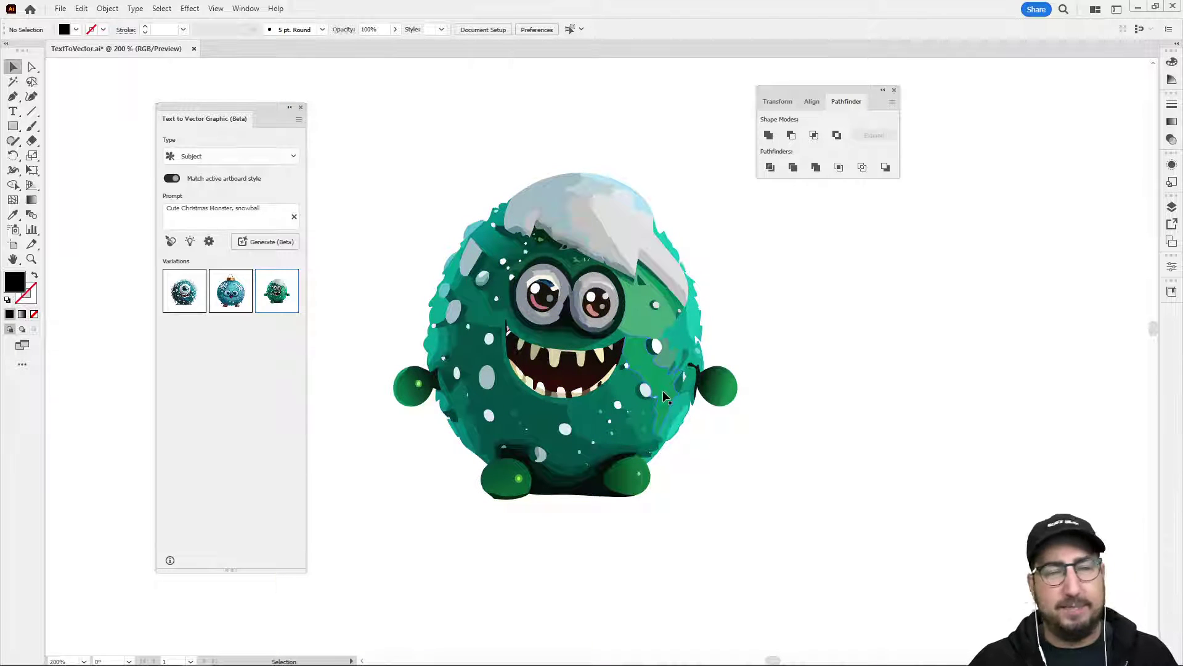
# Apply the second variation, the blue ornament-shaped monster, to the generated graphic and deselect it
pyautogui.click(663, 390)
pyautogui.click(230, 291)
pyautogui.click(918, 330)
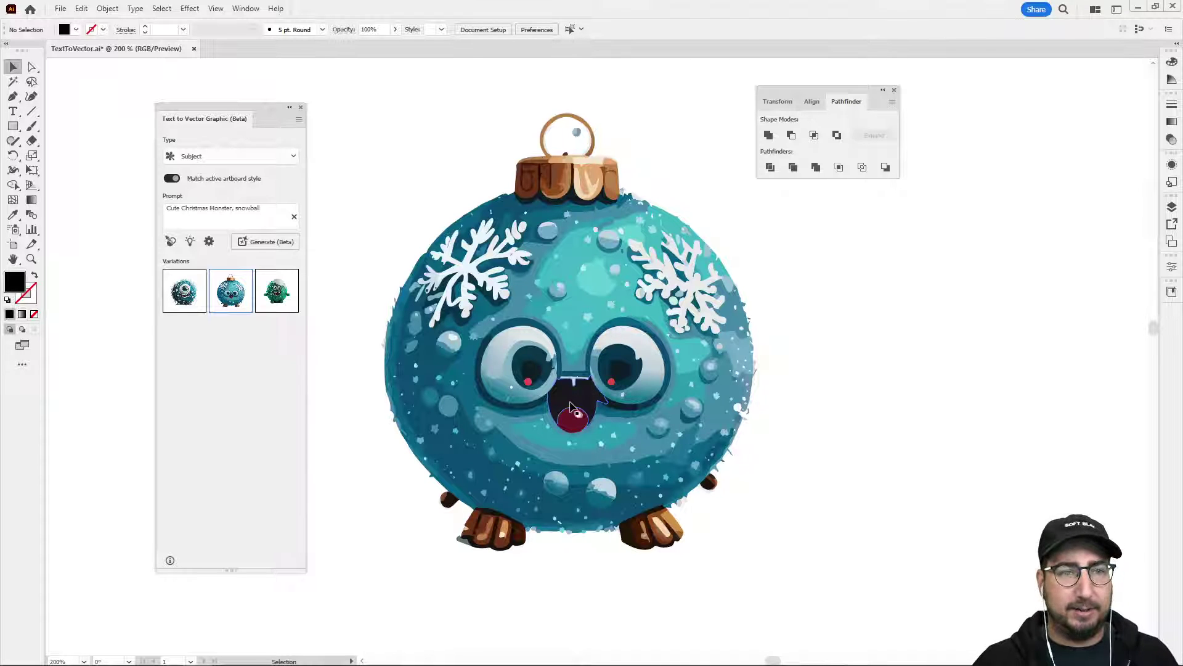
# Move the Text to Vector Graphic panel aside so it no longer covers the artboard with the van
pyautogui.press('z')
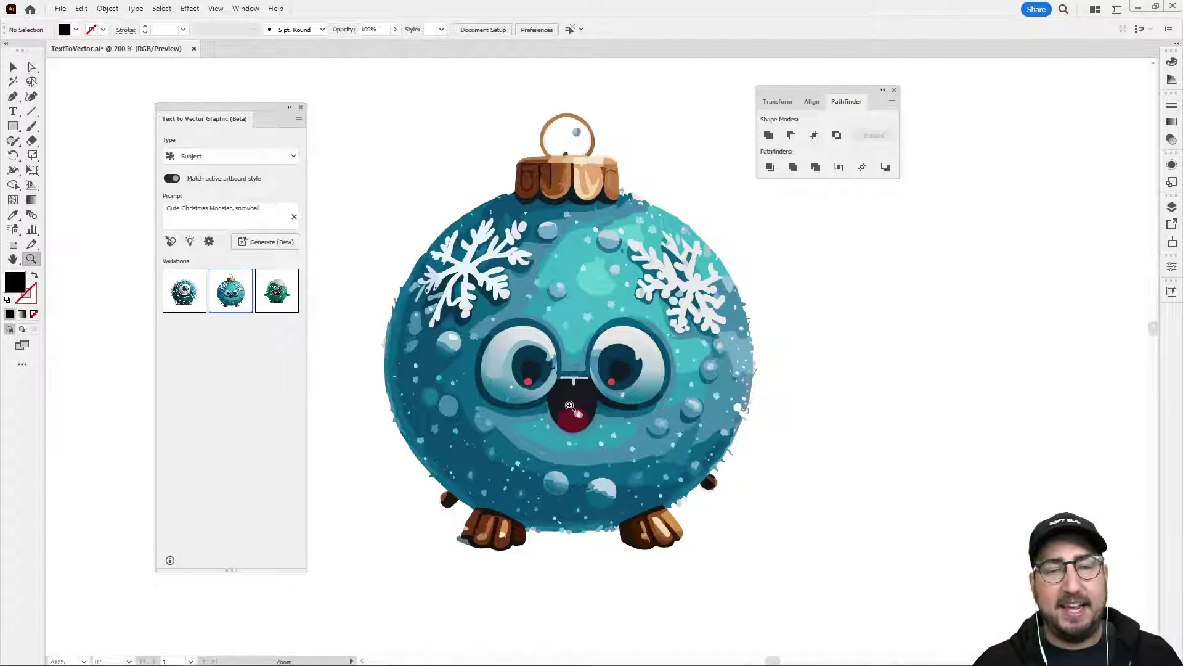
pyautogui.keyDown('alt'); pyautogui.click(586, 434); pyautogui.keyUp('alt')
pyautogui.keyDown('alt'); pyautogui.click(585, 434); pyautogui.keyUp('alt')
pyautogui.keyDown('alt'); pyautogui.click(586, 434); pyautogui.keyUp('alt')
pyautogui.press('space')
pyautogui.moveTo(660, 503); pyautogui.dragTo(782, 335)
pyautogui.keyDown('alt'); pyautogui.click(617, 348); pyautogui.keyUp('alt')
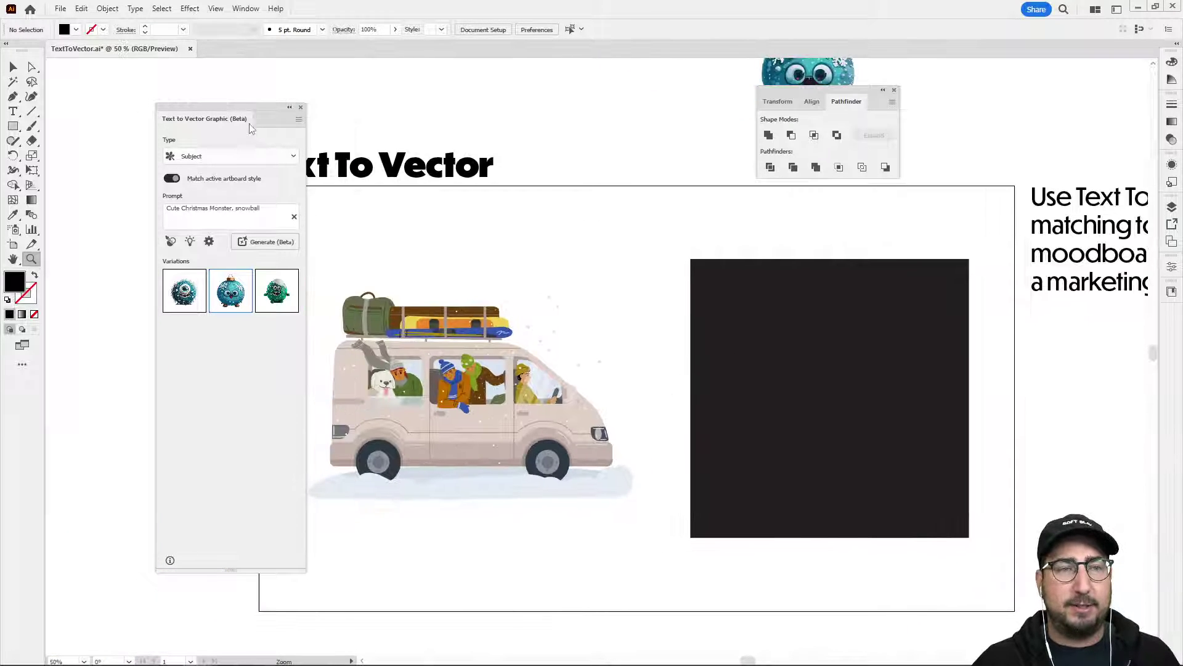
pyautogui.moveTo(234, 107); pyautogui.dragTo(153, 101)
pyautogui.moveTo(412, 214); pyautogui.dragTo(383, 219)
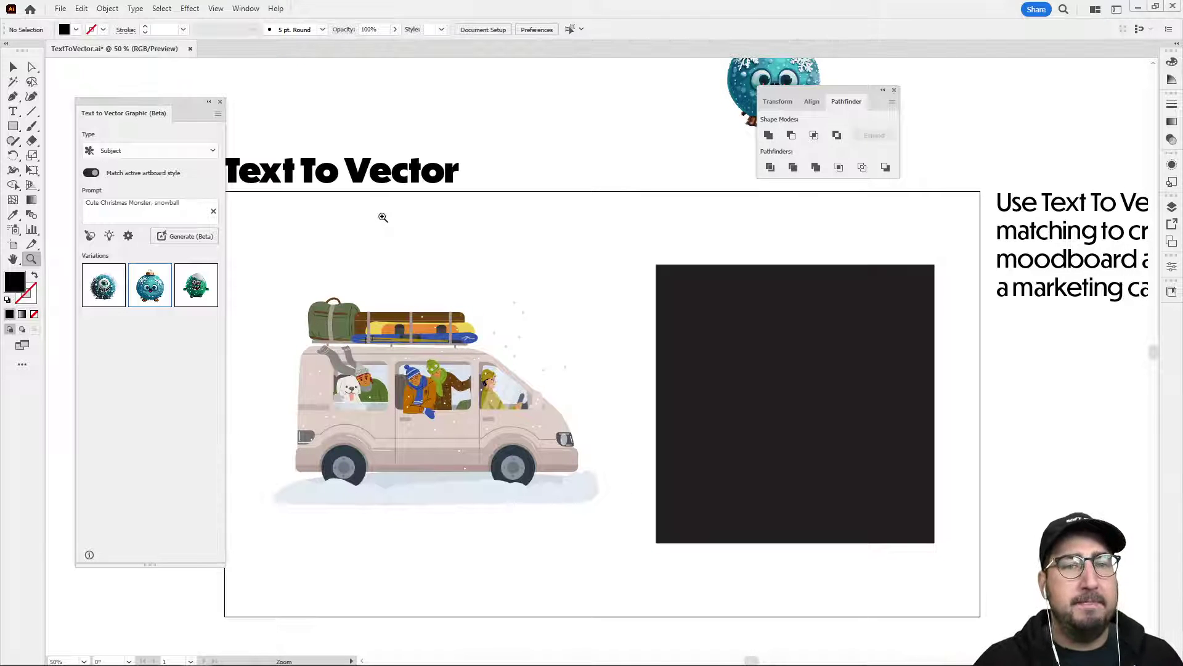
# Move the ornament monster beside the "Text To Vector" title, just above the artboard's upper edge
pyautogui.moveTo(750, 275); pyautogui.dragTo(339, 327)
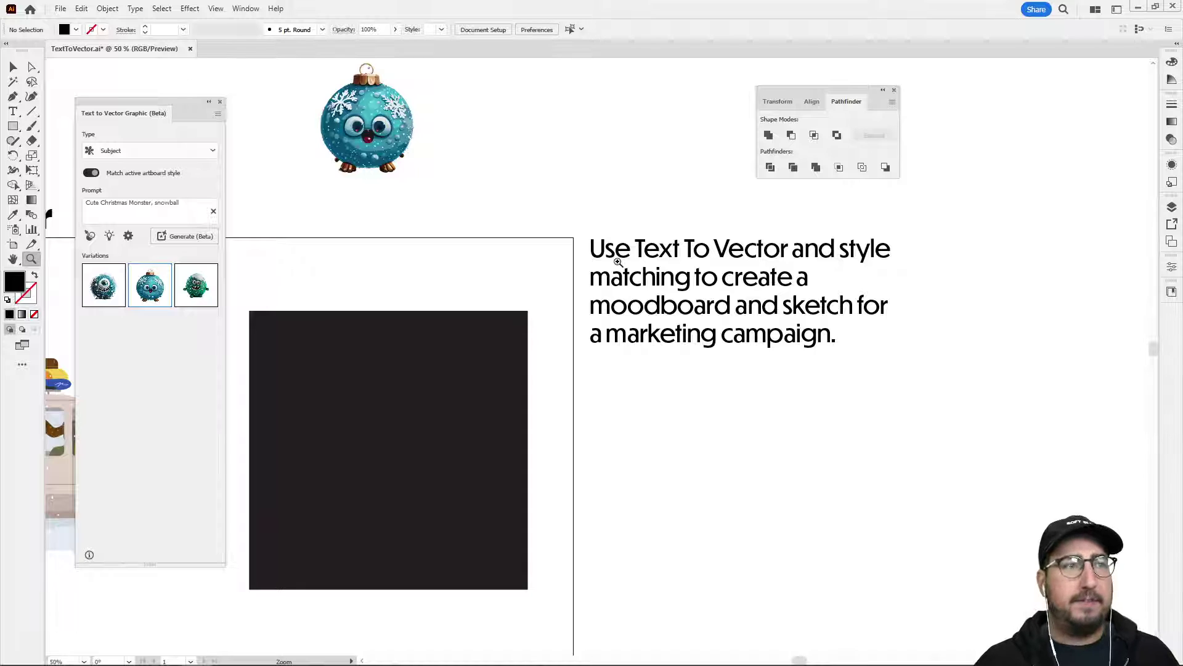
pyautogui.click(551, 308)
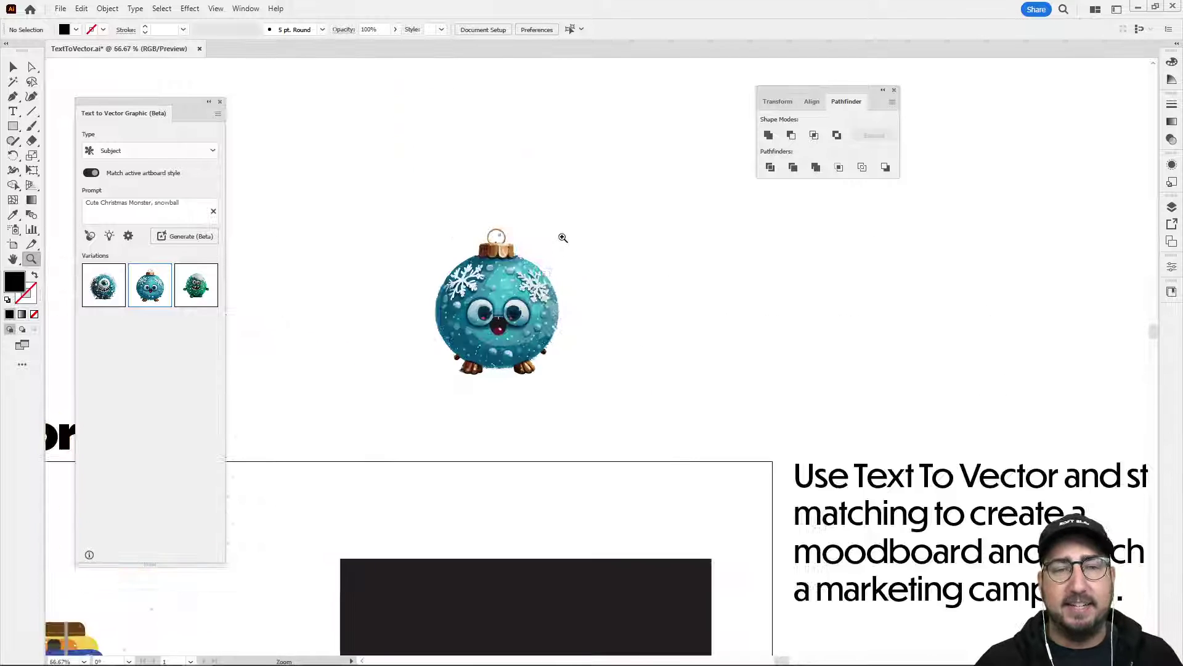
pyautogui.click(551, 325)
pyautogui.click(555, 326)
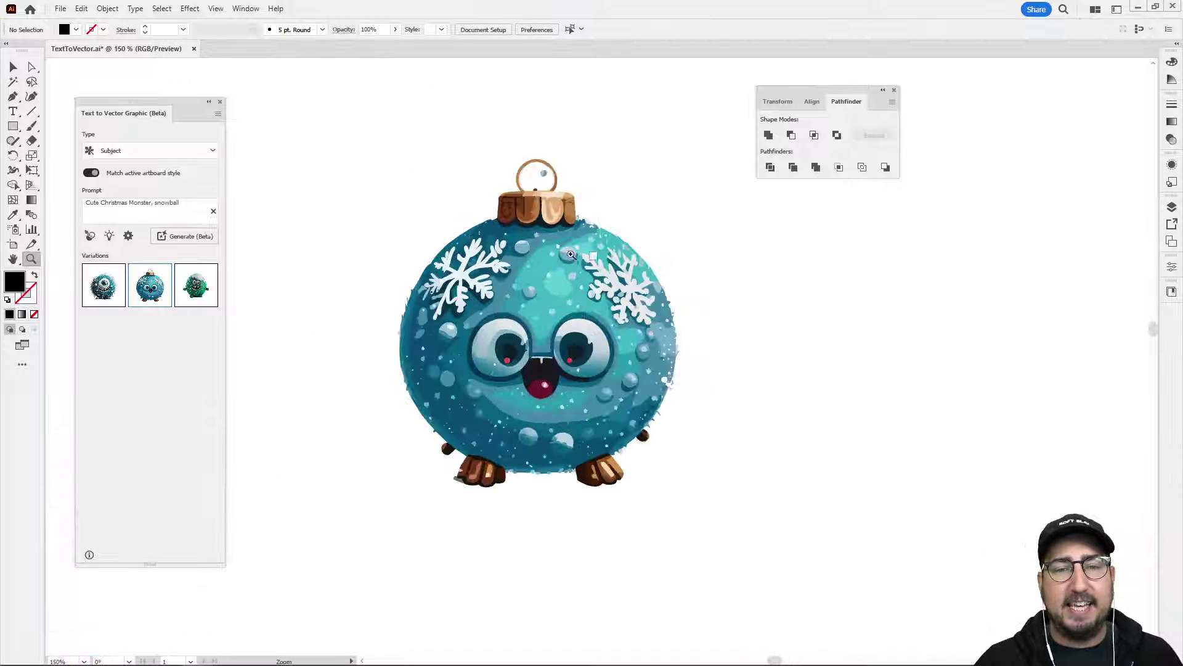
pyautogui.click(607, 334)
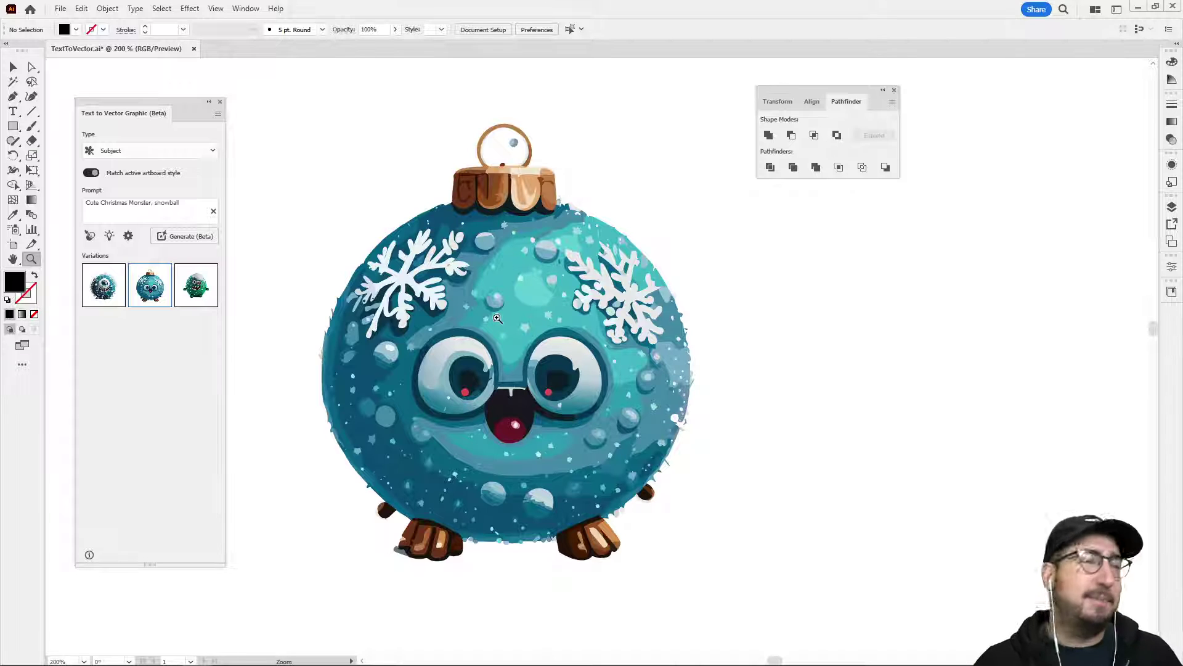
pyautogui.keyDown('alt'); pyautogui.click(544, 410); pyautogui.keyUp('alt')
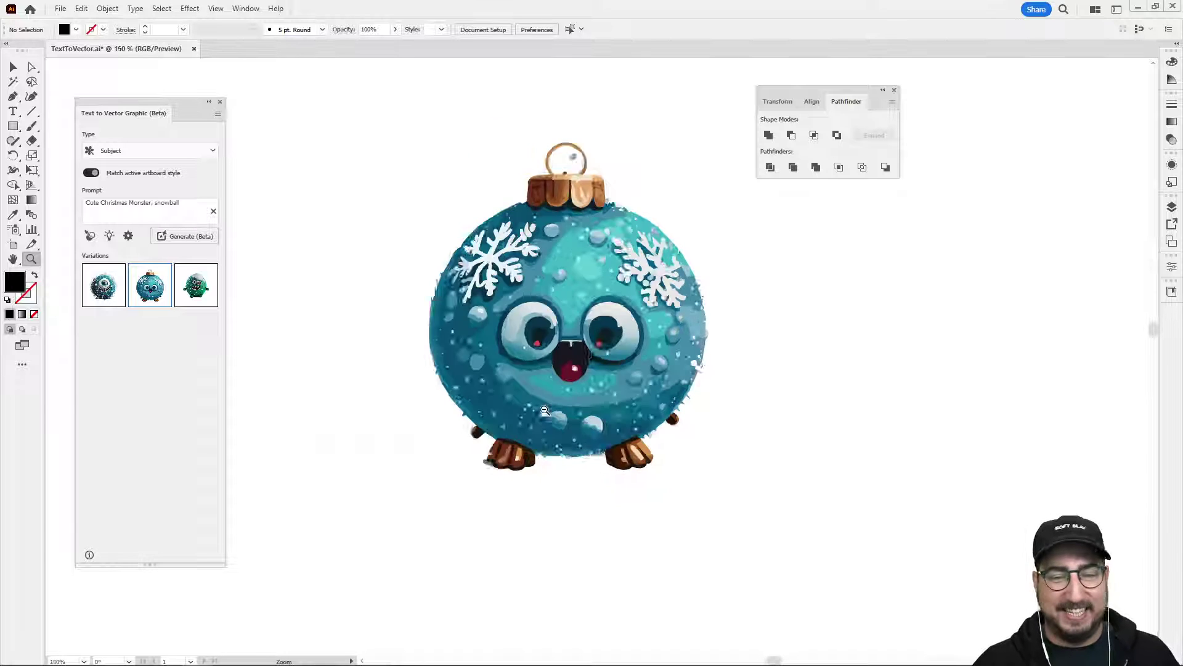
pyautogui.keyDown('alt'); pyautogui.click(545, 410); pyautogui.keyUp('alt')
pyautogui.keyDown('alt'); pyautogui.click(600, 428); pyautogui.keyUp('alt')
pyautogui.press('v')
pyautogui.moveTo(594, 250); pyautogui.dragTo(406, 298)
pyautogui.moveTo(457, 381); pyautogui.dragTo(603, 197)
pyautogui.click(595, 372)
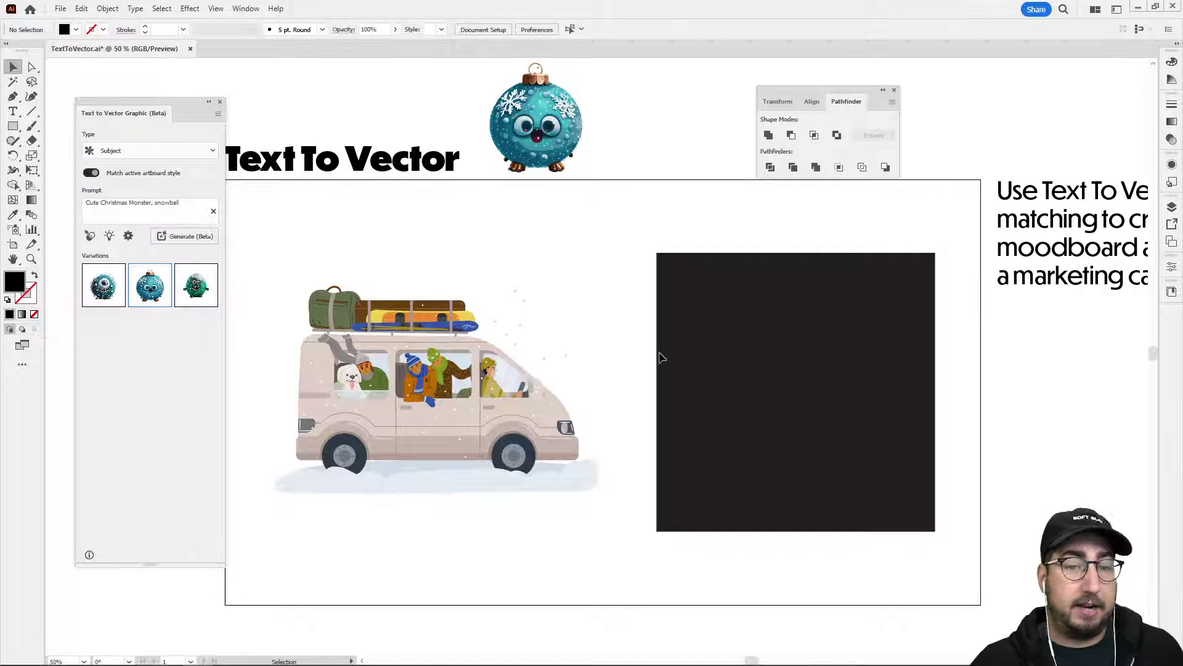
# Delete the dark square beside the van and draw a dark rectangle of about 1919 x 1080 px covering the whole artboard
pyautogui.click(709, 357)
pyautogui.press('Delete')
pyautogui.press('m')
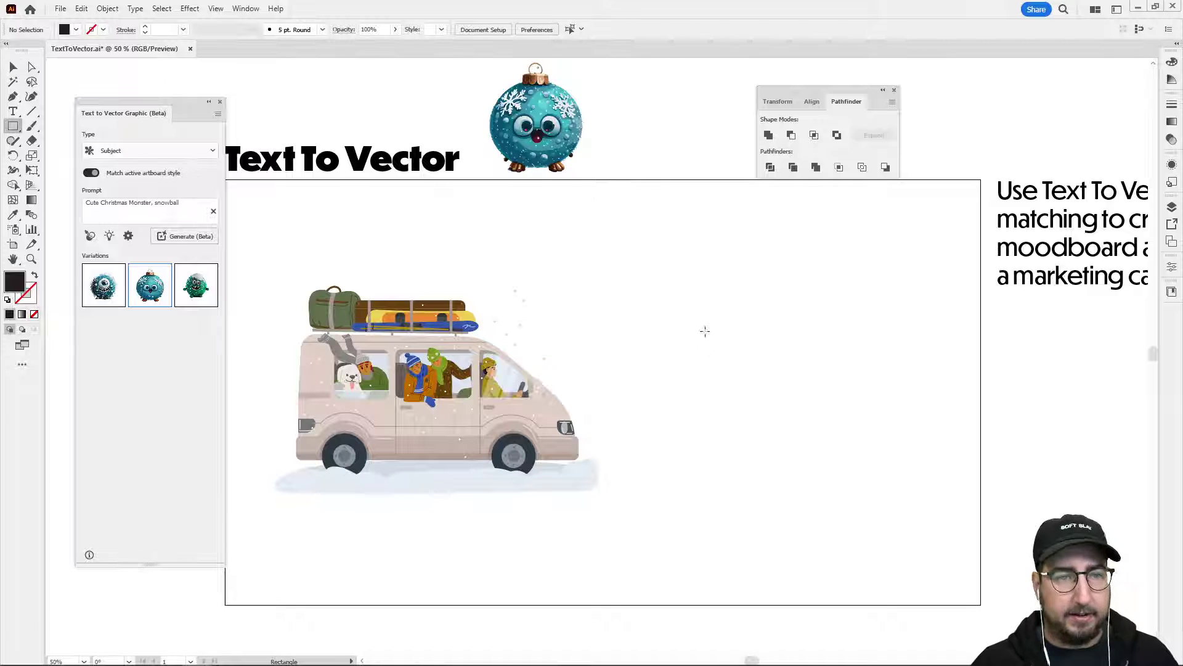
pyautogui.moveTo(703, 330); pyautogui.dragTo(732, 331)
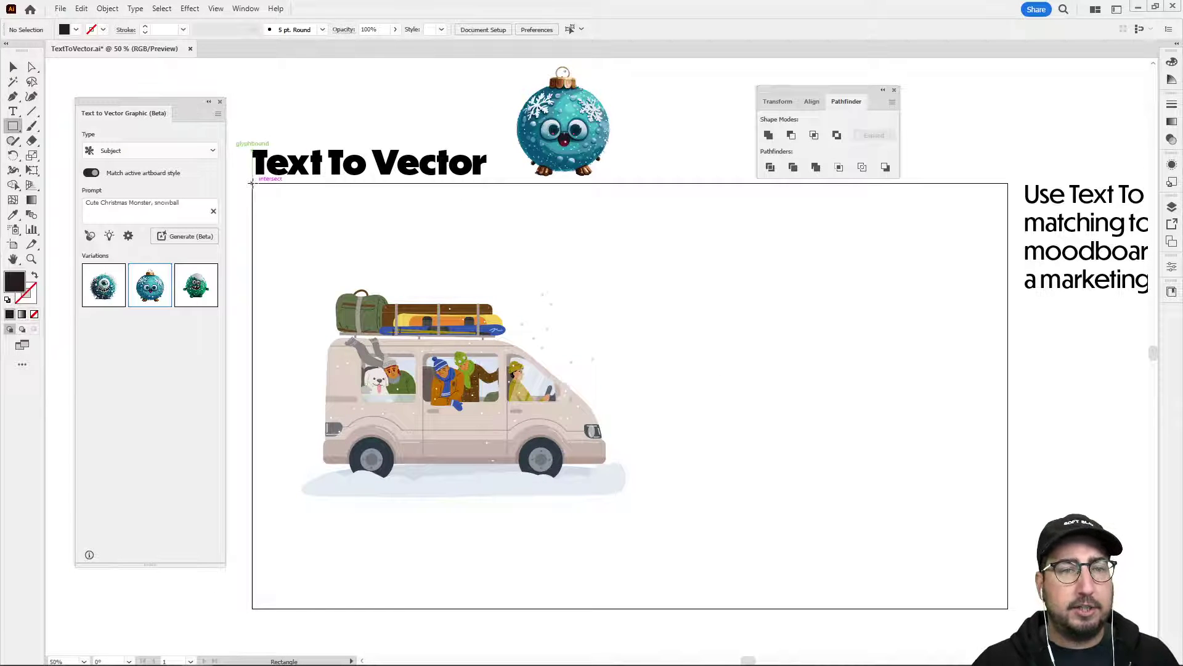
pyautogui.moveTo(252, 183); pyautogui.dragTo(1007, 608)
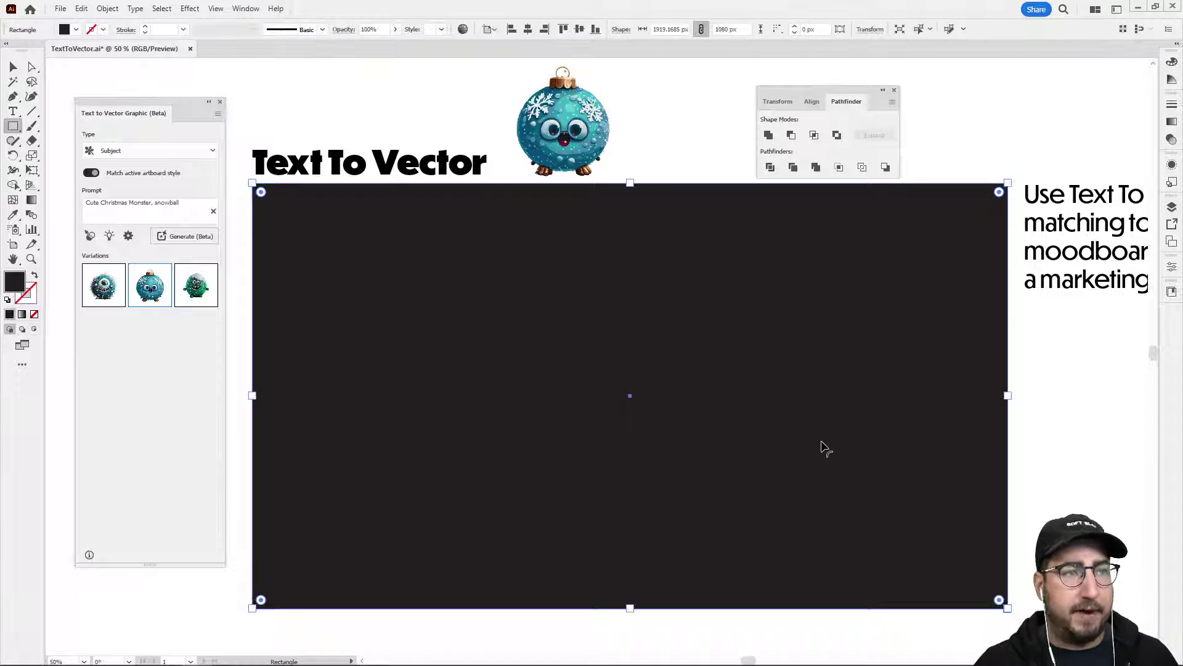
# Send the artboard-sized dark rectangle to the back, behind the van illustration
pyautogui.rightClick(436, 349)
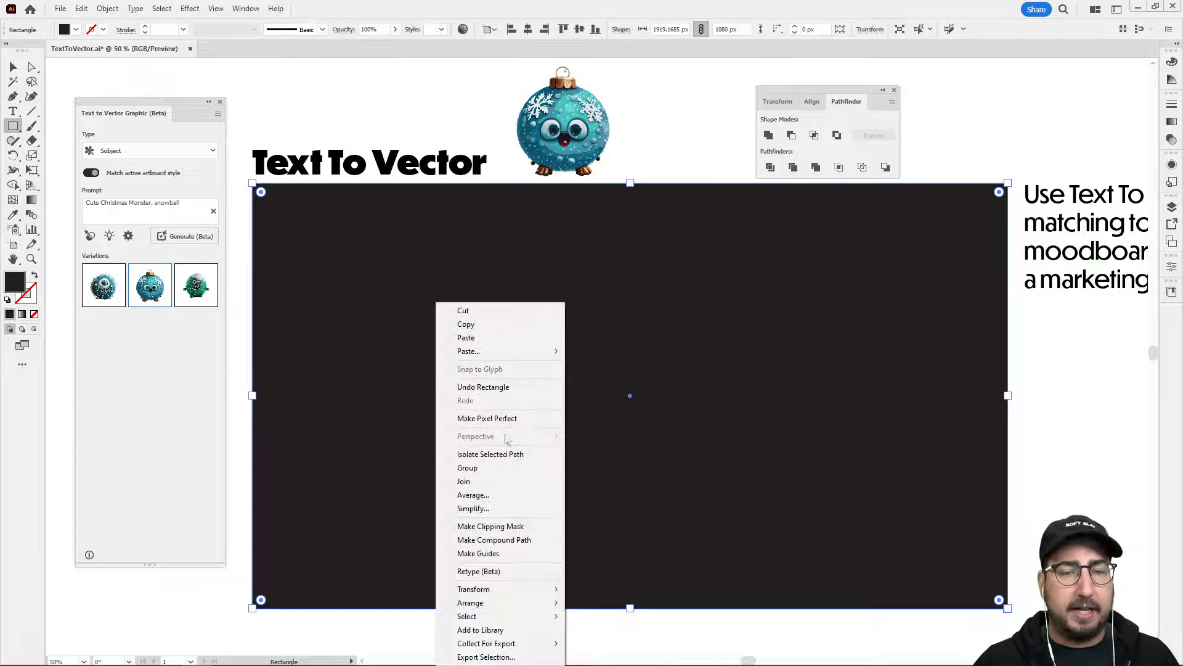
pyautogui.moveTo(505, 602)
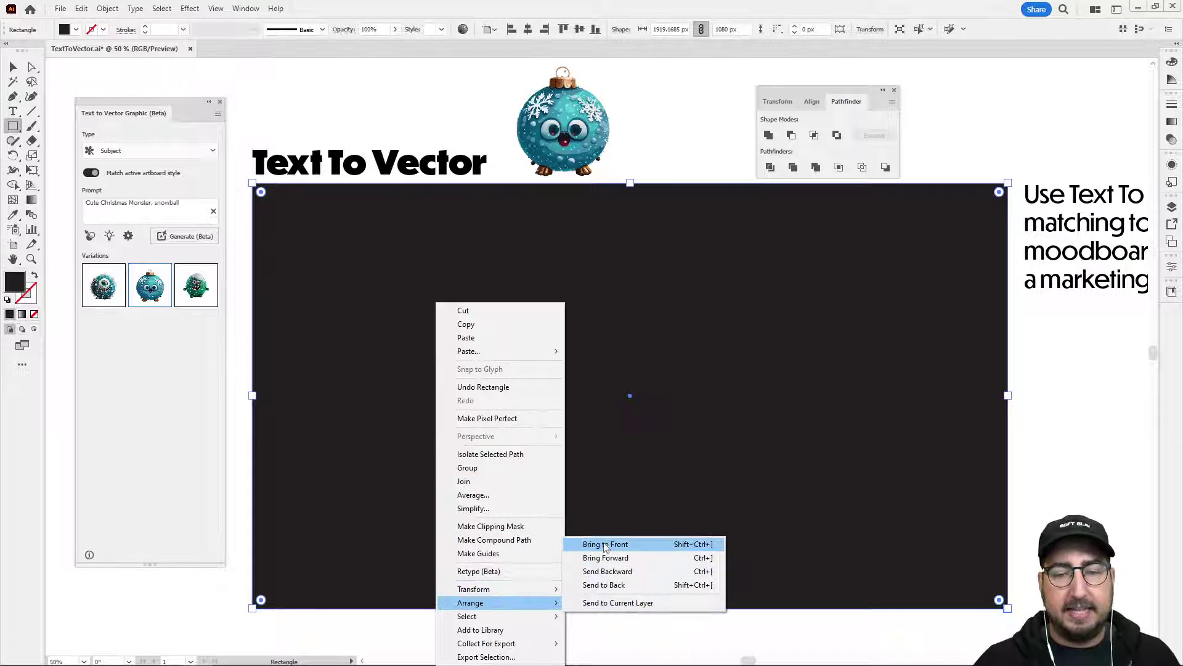
pyautogui.click(604, 585)
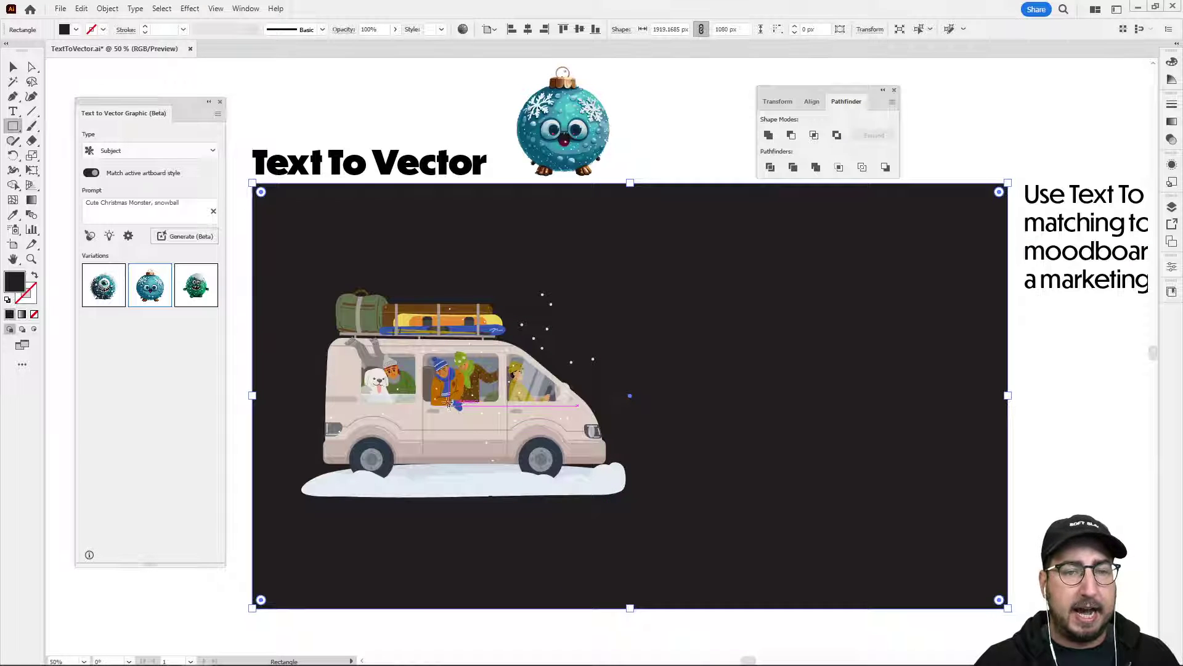
# Place a copy of the artboard-sized dark rectangle on the empty canvas just left of the van artboard
pyautogui.press('v')
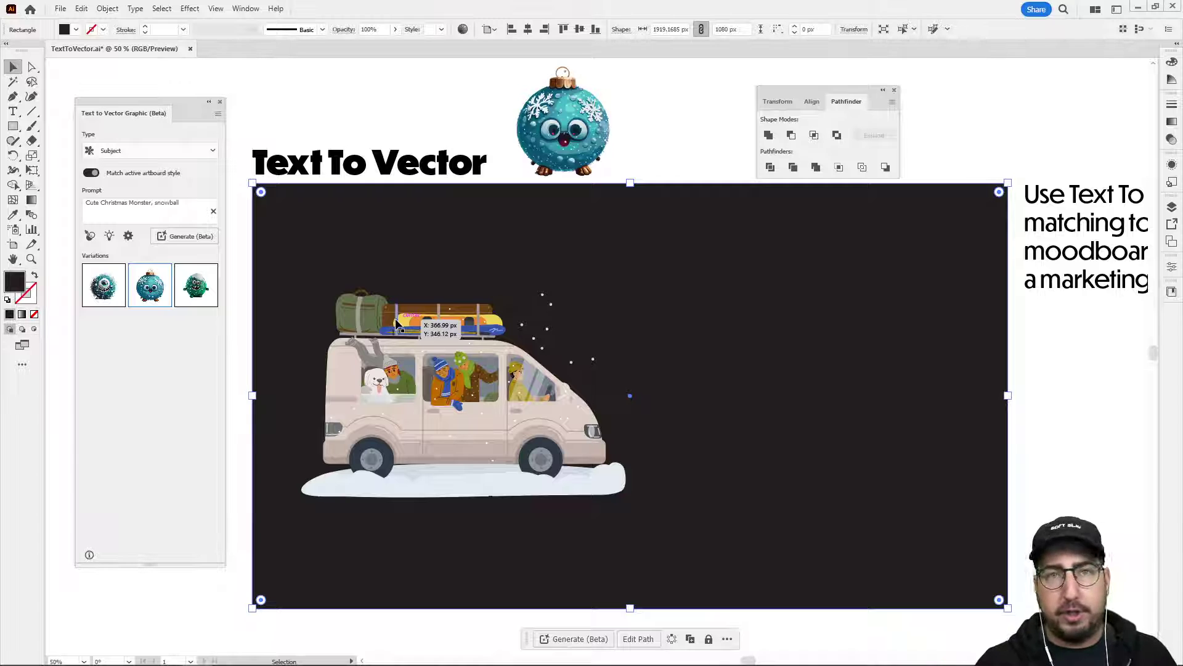
pyautogui.moveTo(398, 324); pyautogui.dragTo(777, 360)
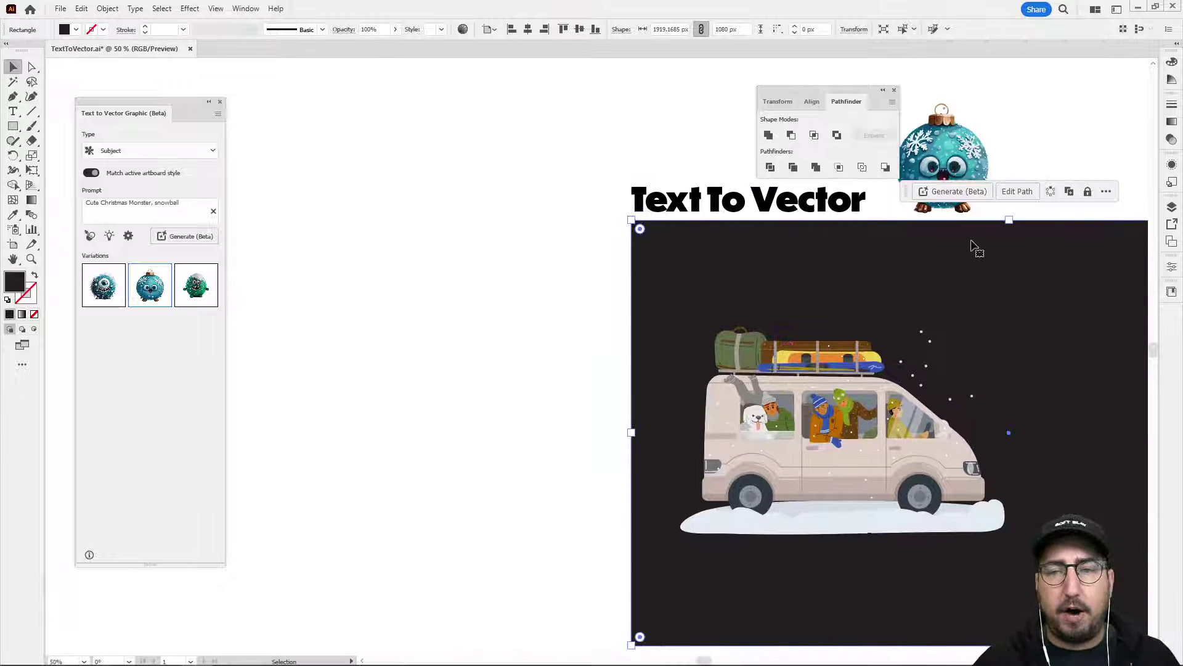
pyautogui.moveTo(972, 245); pyautogui.dragTo(652, 313)
pyautogui.press('z')
pyautogui.moveTo(656, 397)
pyautogui.mouseDown()
pyautogui.moveTo(689, 379)
pyautogui.moveTo(647, 378)
pyautogui.mouseUp()
pyautogui.press('v')
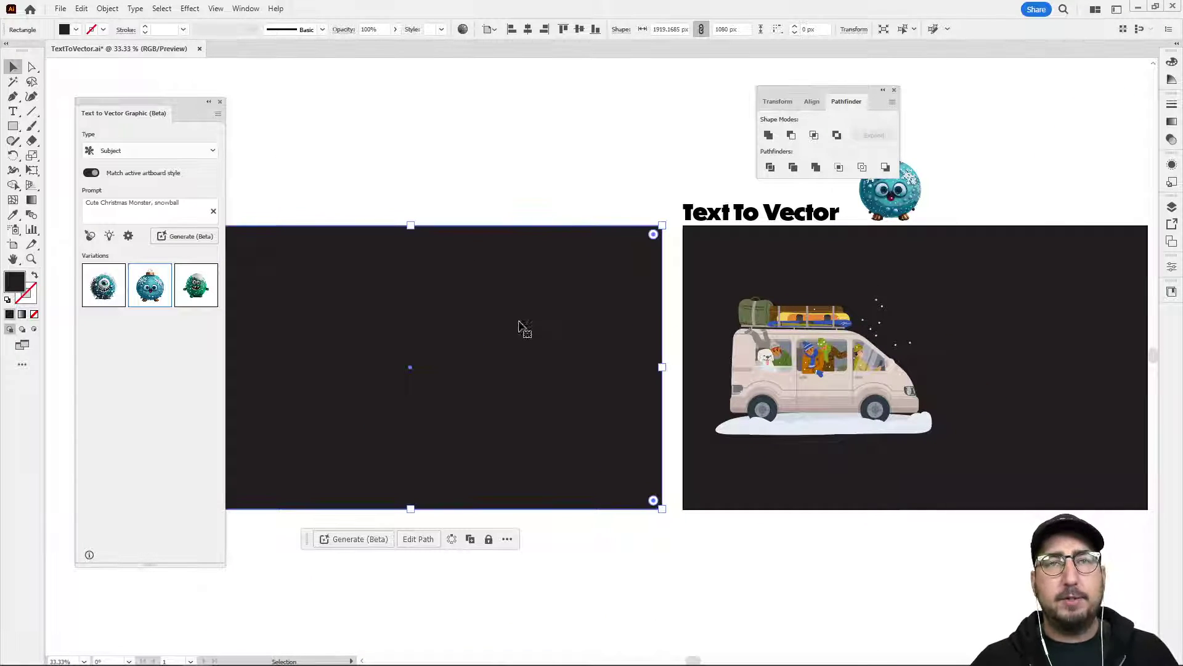
pyautogui.moveTo(479, 341); pyautogui.dragTo(617, 353)
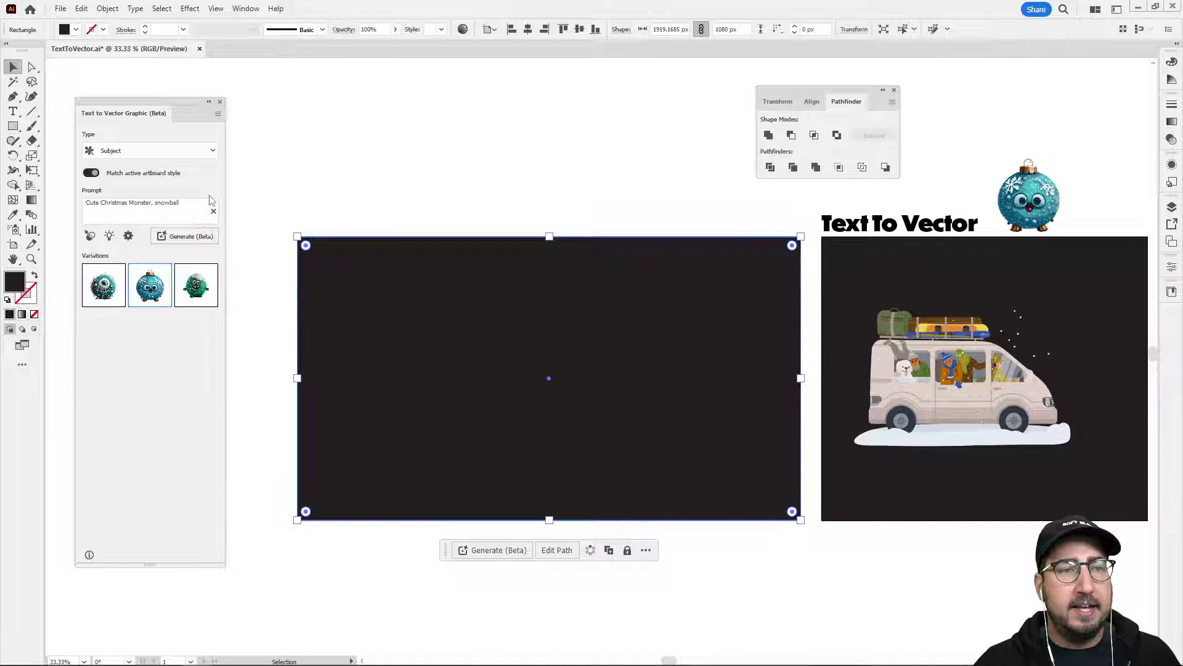
# Set the Text to Vector Graphic type to Scene and replace the prompt with "highway road, winter, snow, trees"
pyautogui.click(127, 150)
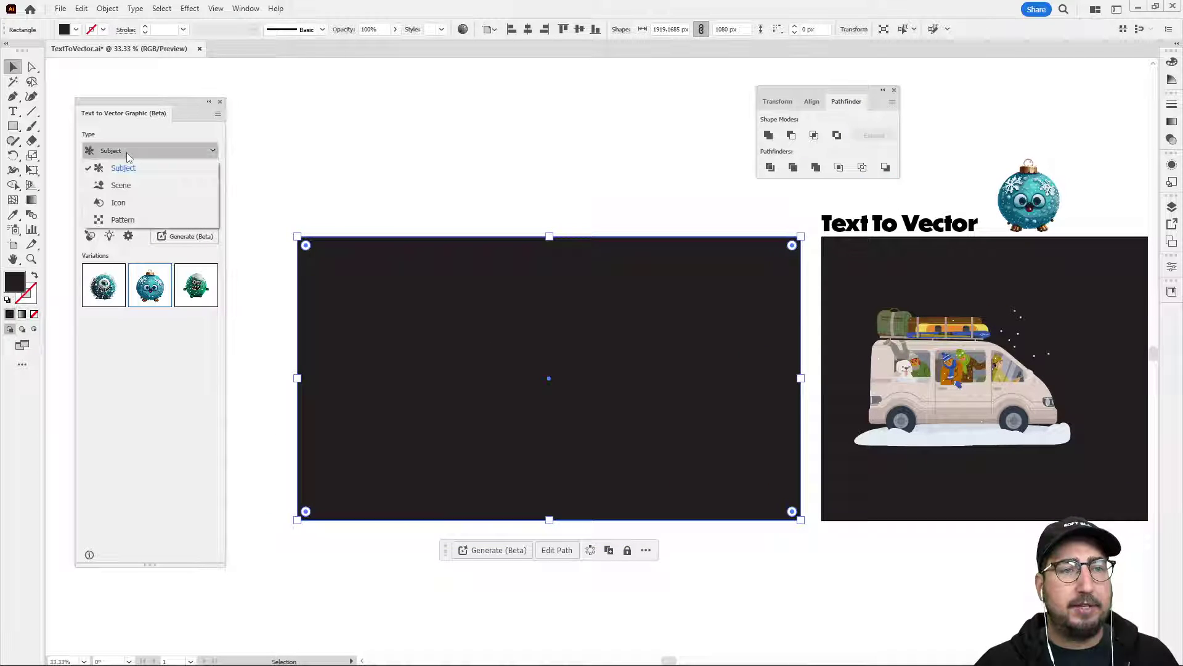
pyautogui.click(123, 185)
pyautogui.tripleClick(144, 198)
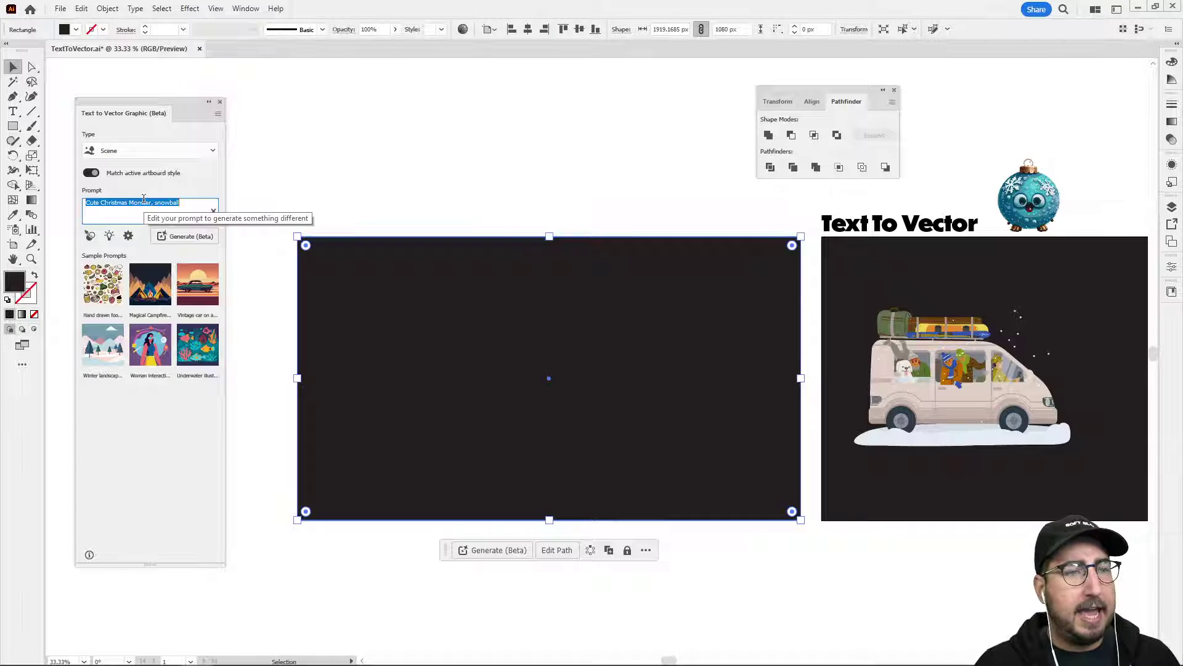
pyautogui.write('h')
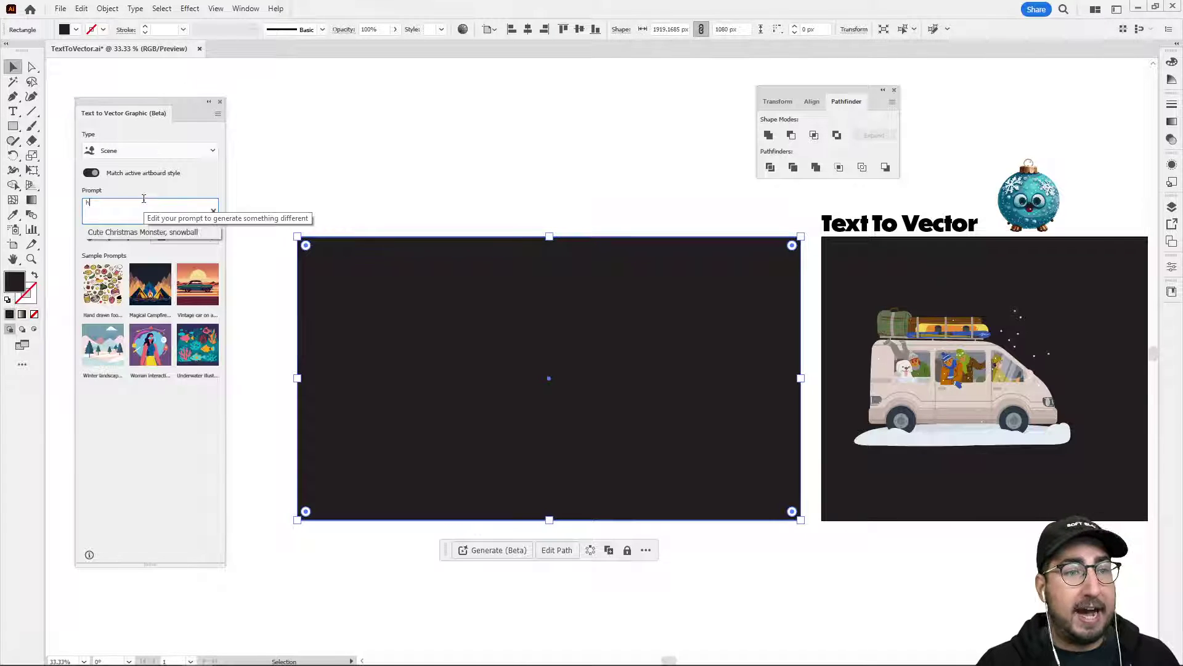
pyautogui.write('ighway roa')
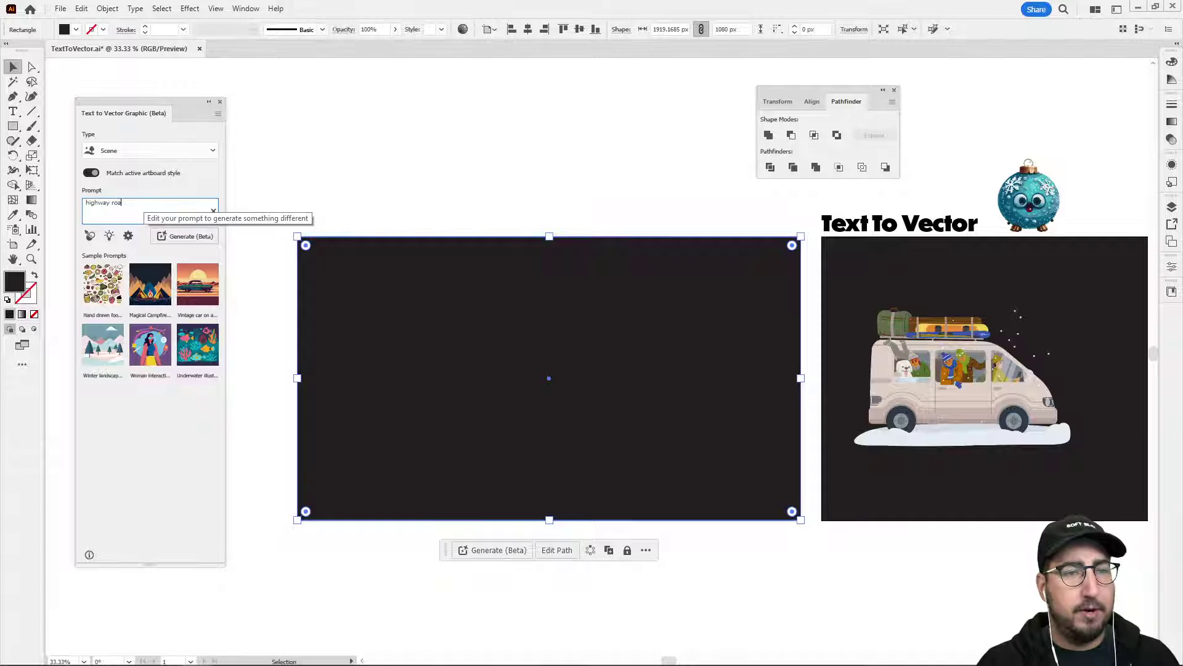
pyautogui.write('d,')
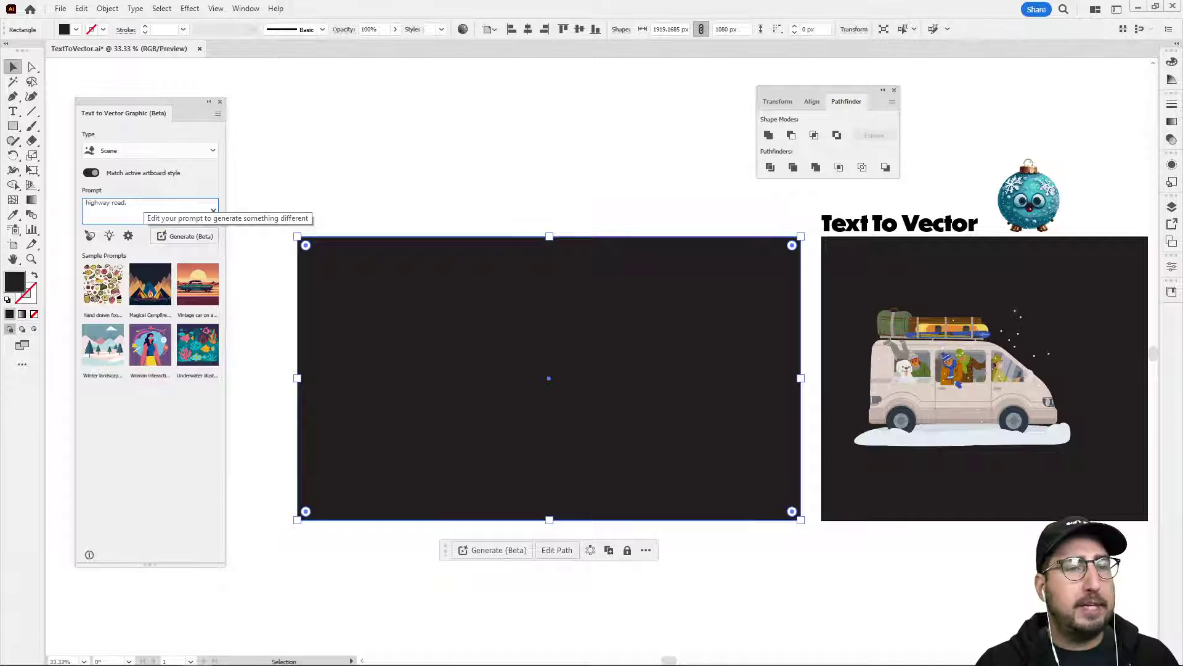
pyautogui.write(' winter, sno')
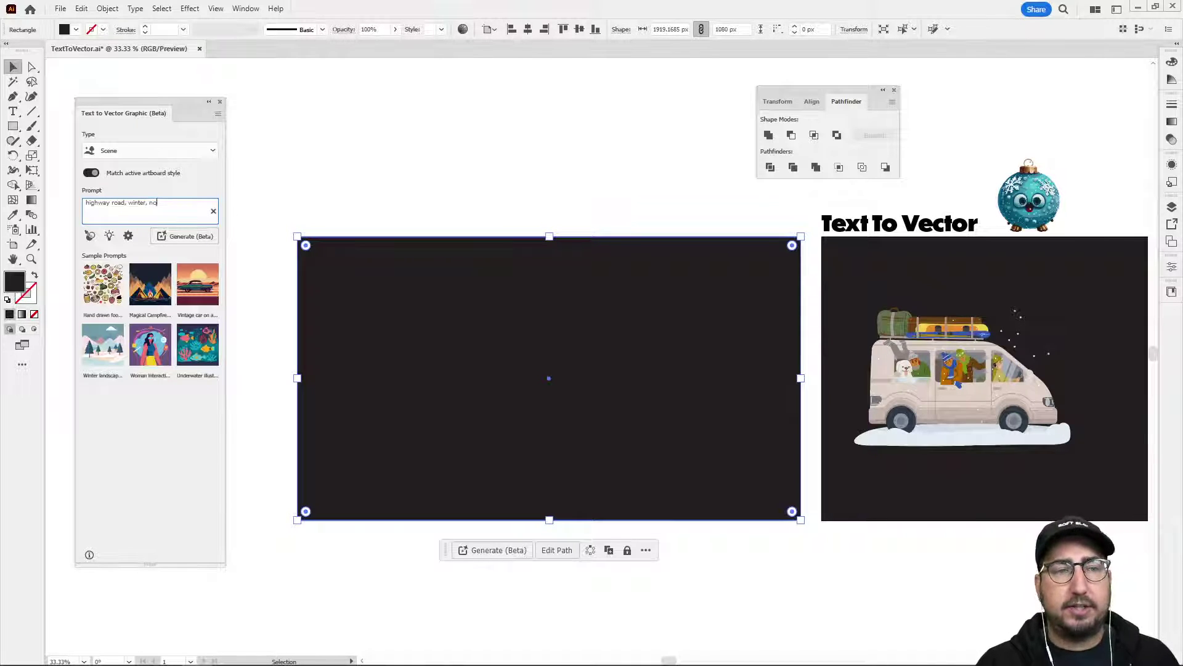
pyautogui.write('w')
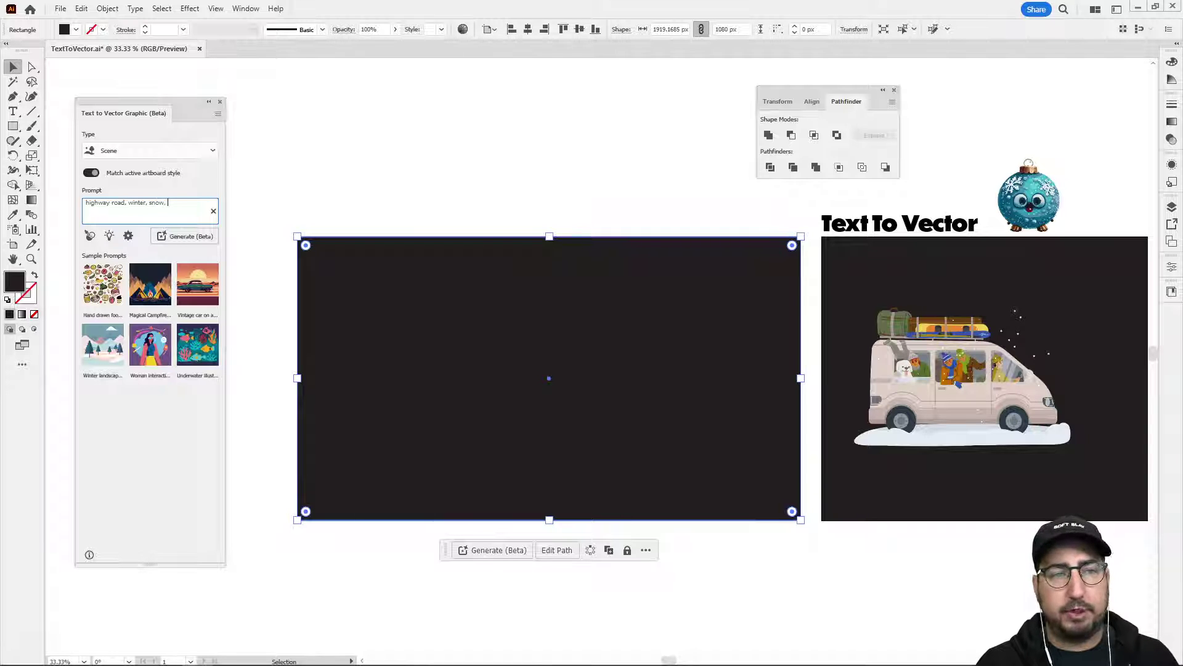
pyautogui.write(', te')
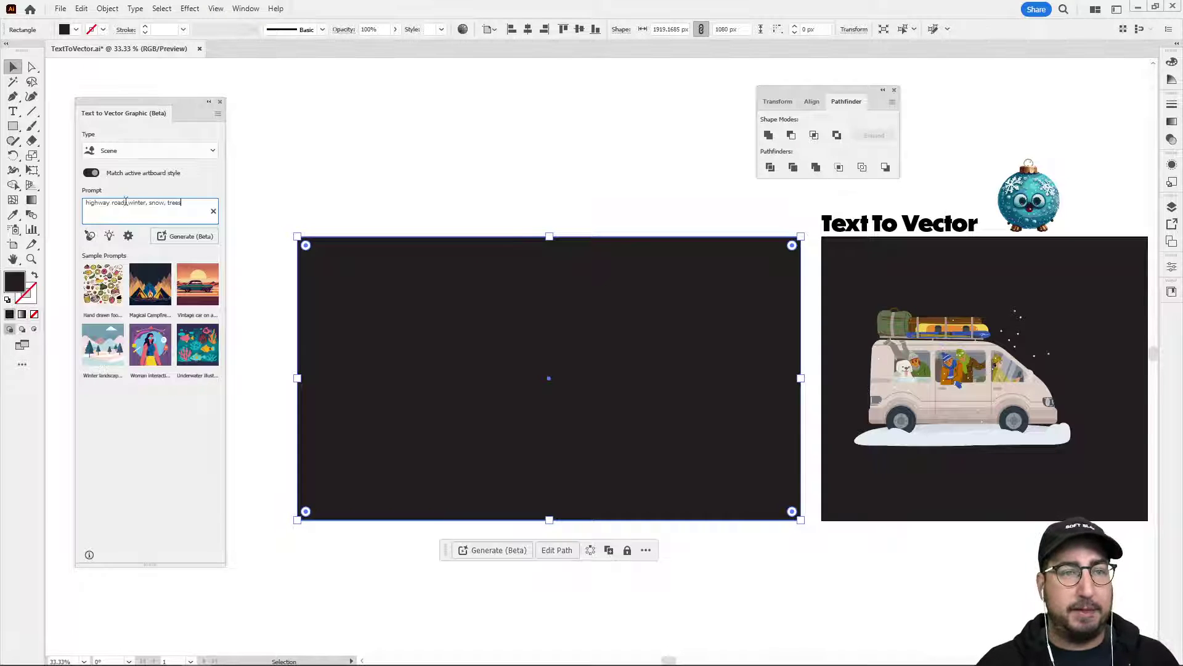
# Duplicate the dark rectangle beside the van artboard, placing the copy directly above it with a narrow gap
pyautogui.moveTo(493, 395); pyautogui.dragTo(494, 160)
pyautogui.scroll(4, 489, 348)
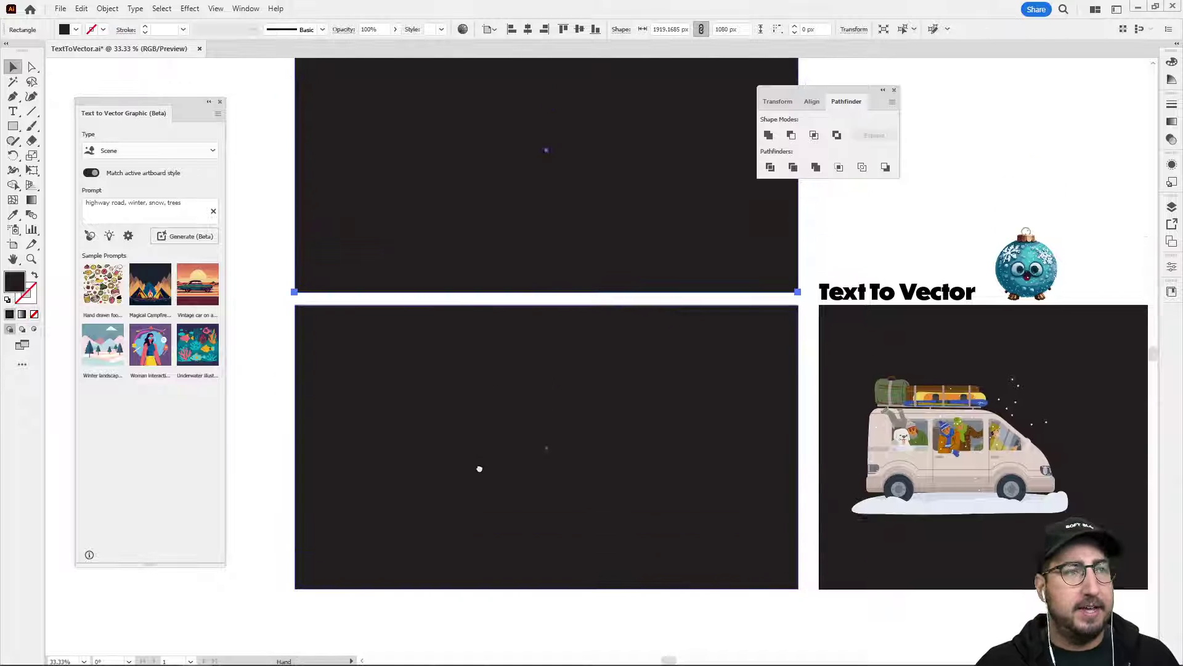
# Generate the winter highway scene in the lower dark rectangle with Match active artboard style turned off
pyautogui.click(493, 487)
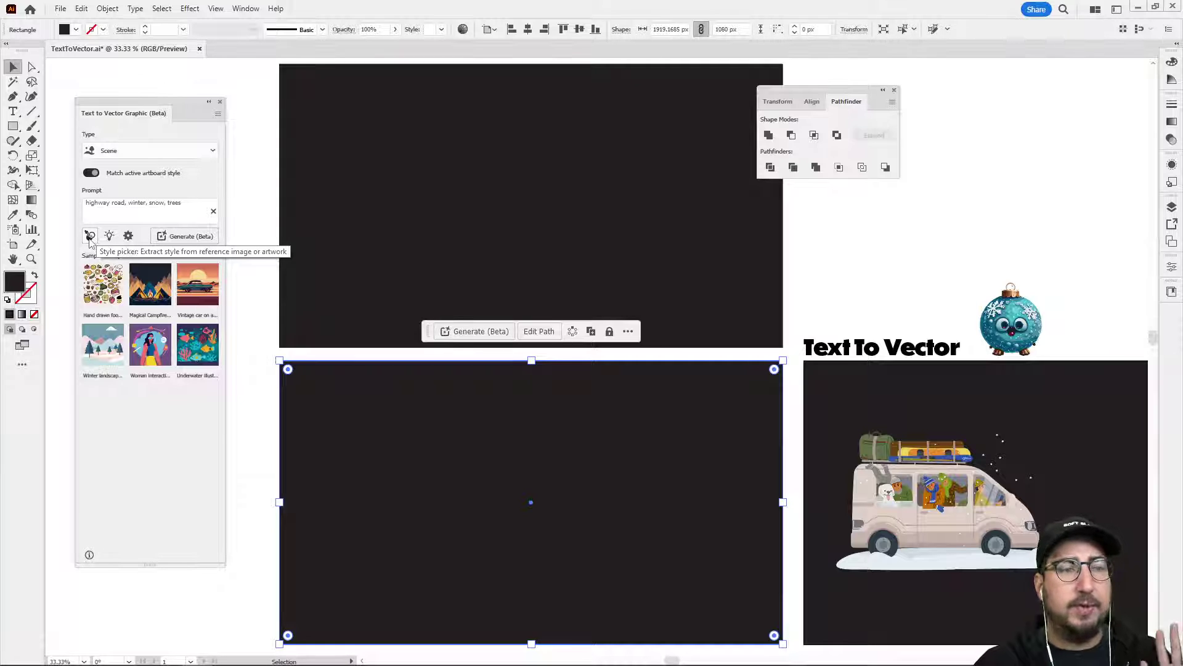
pyautogui.click(196, 240)
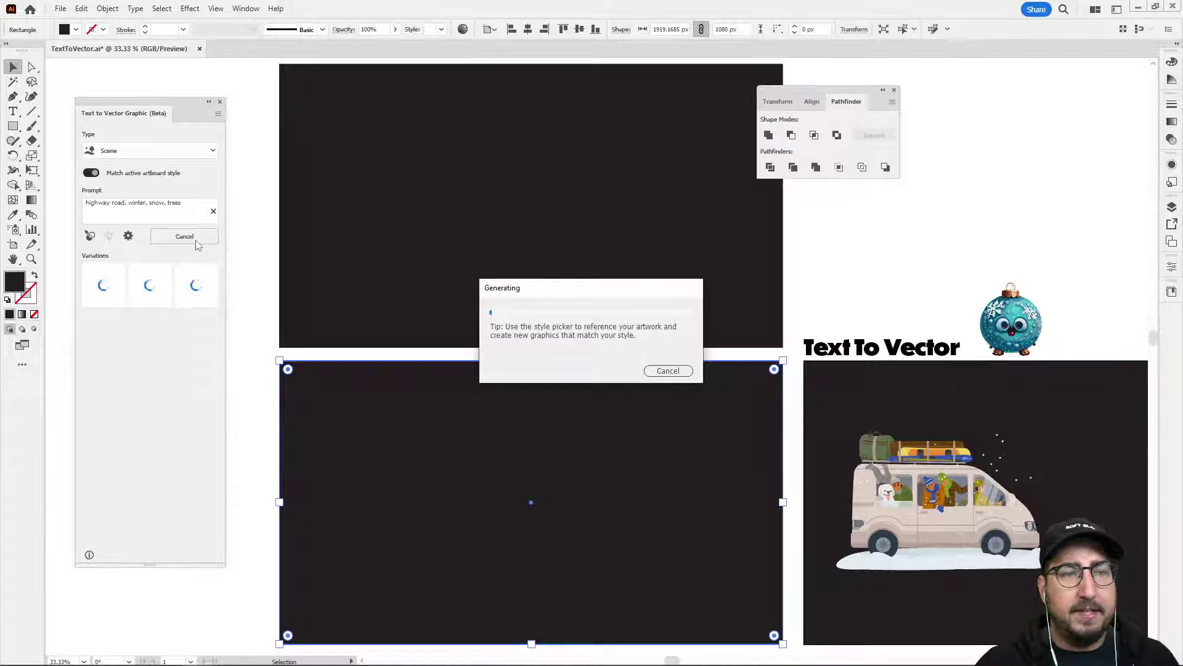
pyautogui.click(668, 370)
pyautogui.click(90, 174)
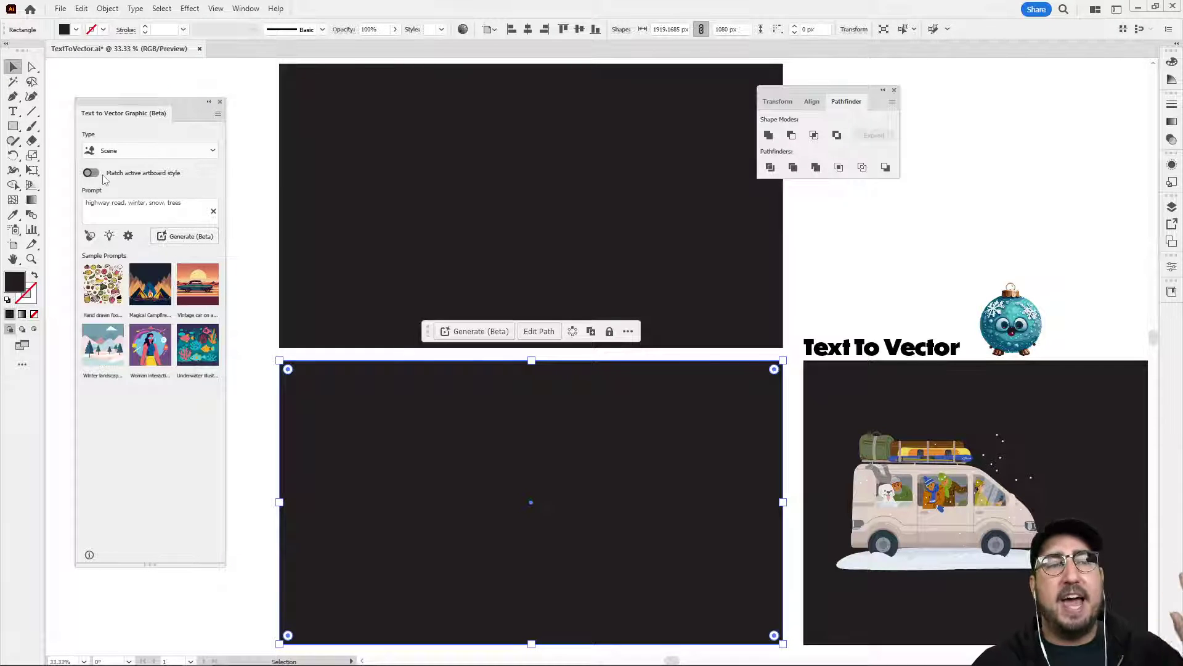
pyautogui.click(188, 240)
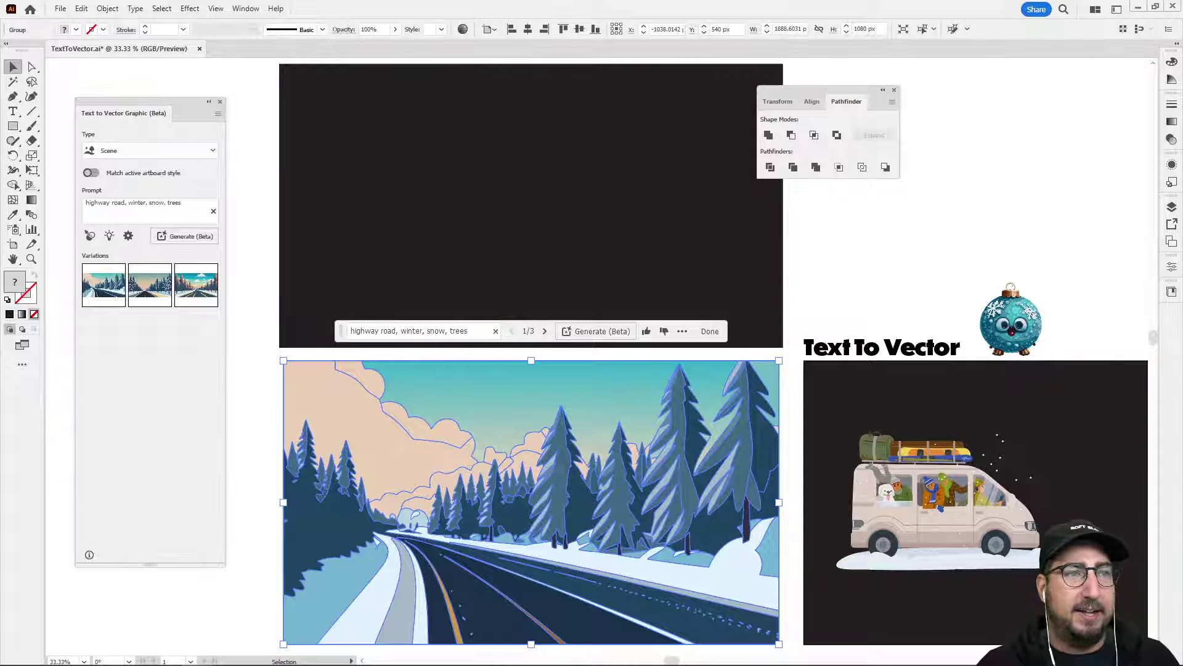
# Duplicate the "Text To Vector" title, change the copy to a short name with last initial, and place it beside the ornament monster
pyautogui.click(849, 272)
pyautogui.hscroll(10, 848, 272)
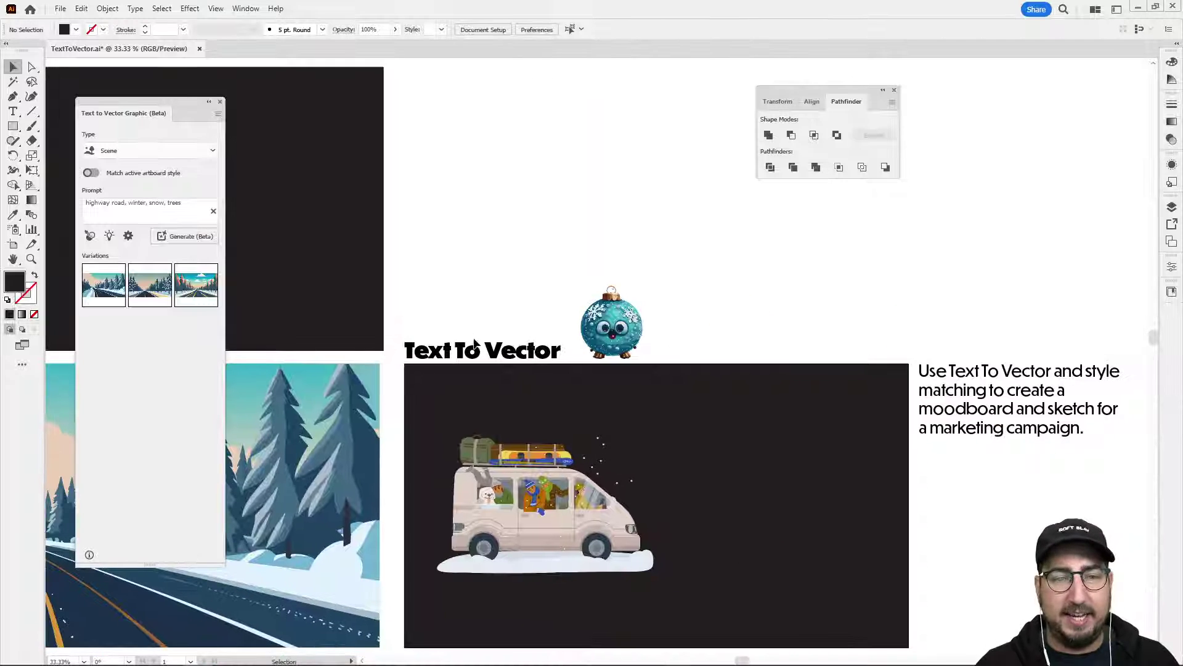
pyautogui.moveTo(475, 344); pyautogui.dragTo(735, 314)
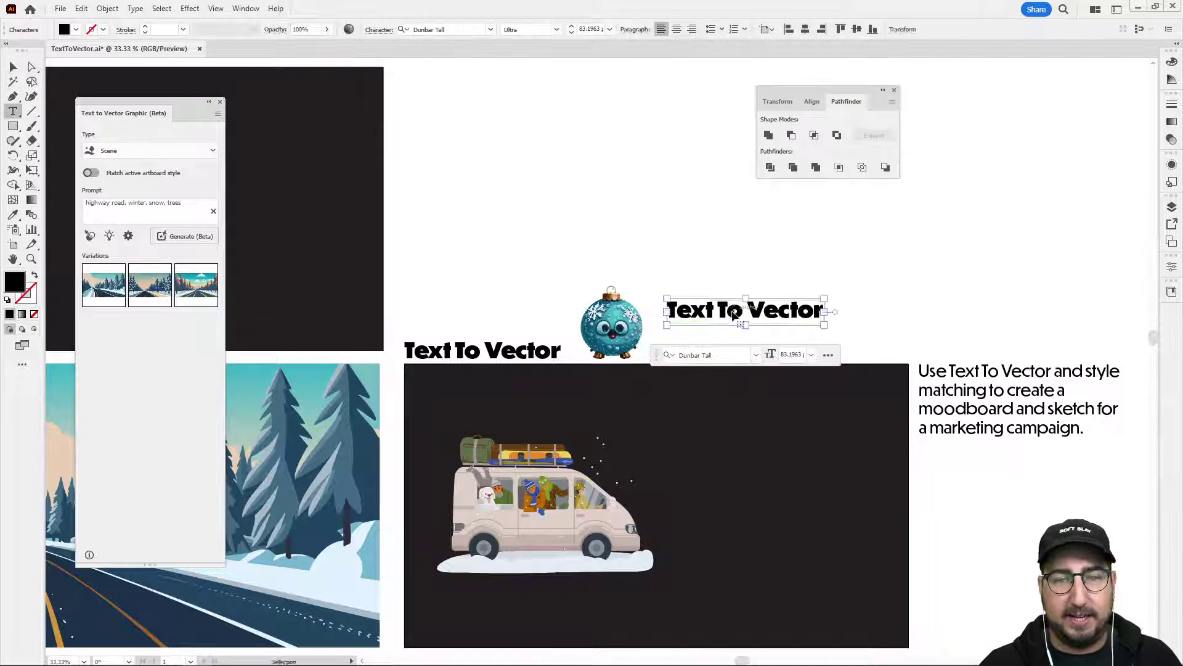
pyautogui.doubleClick(735, 314)
pyautogui.hotkey('ctrl', 'a')
pyautogui.write('Bob L')
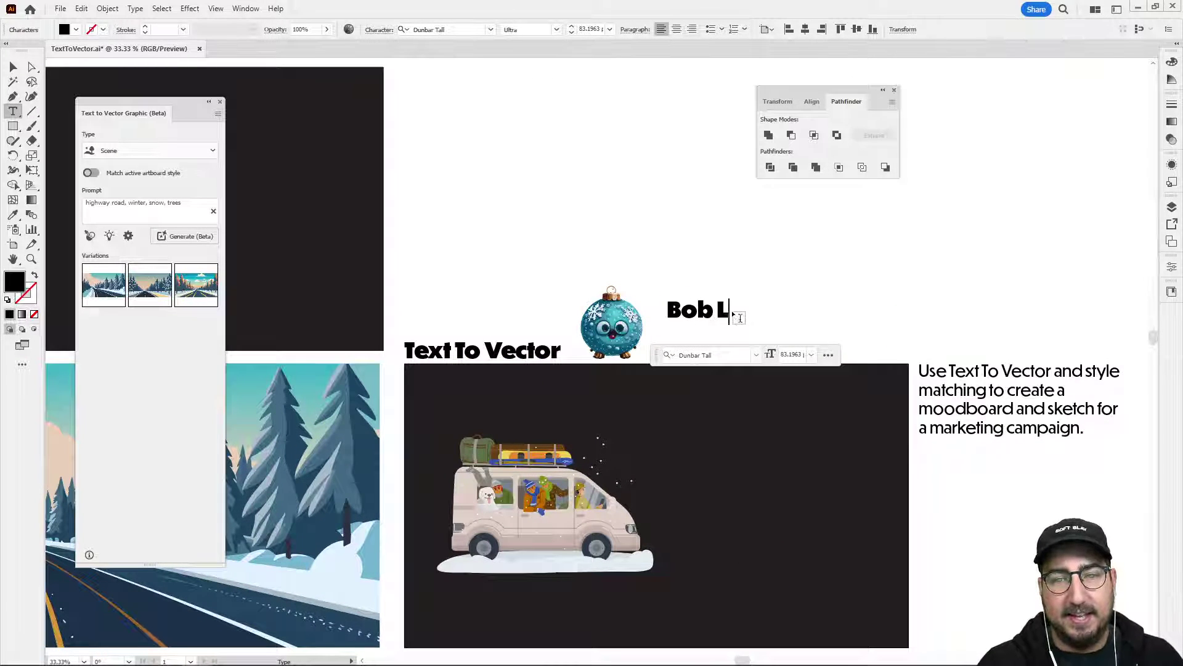
pyautogui.write('.')
pyautogui.press('Escape')
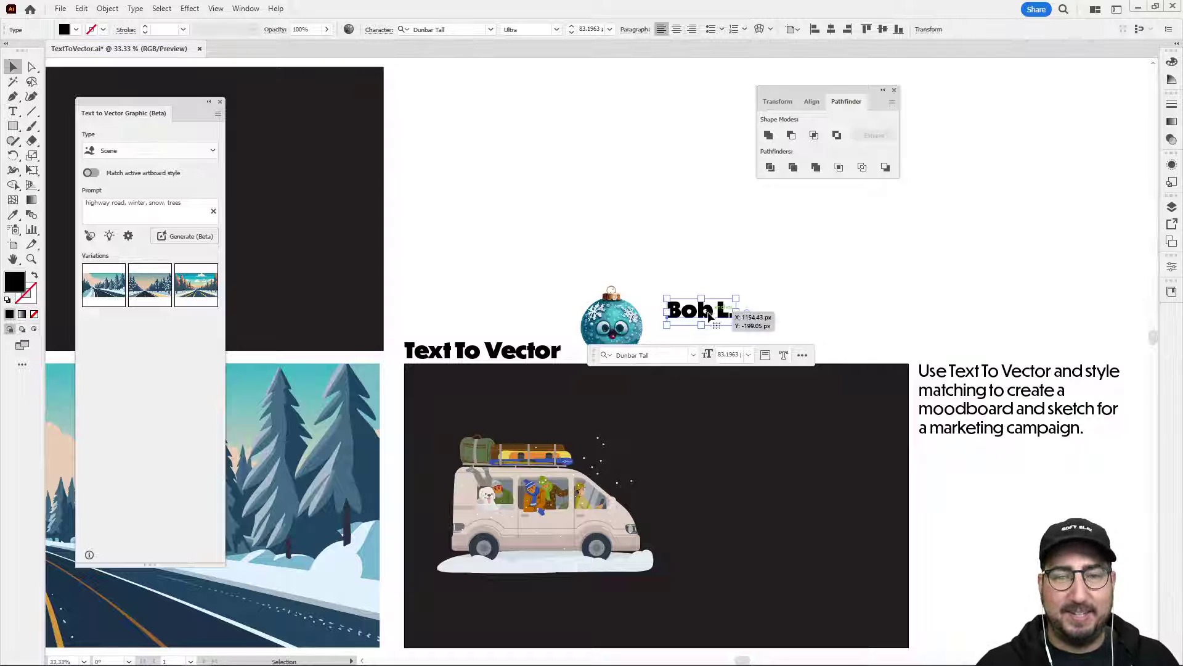
pyautogui.moveTo(709, 316); pyautogui.dragTo(687, 299)
pyautogui.click(662, 271)
# Preview the second and third variations of the highway scene and apply the second one, with the snow-covered trees
pyautogui.moveTo(431, 372); pyautogui.dragTo(816, 295)
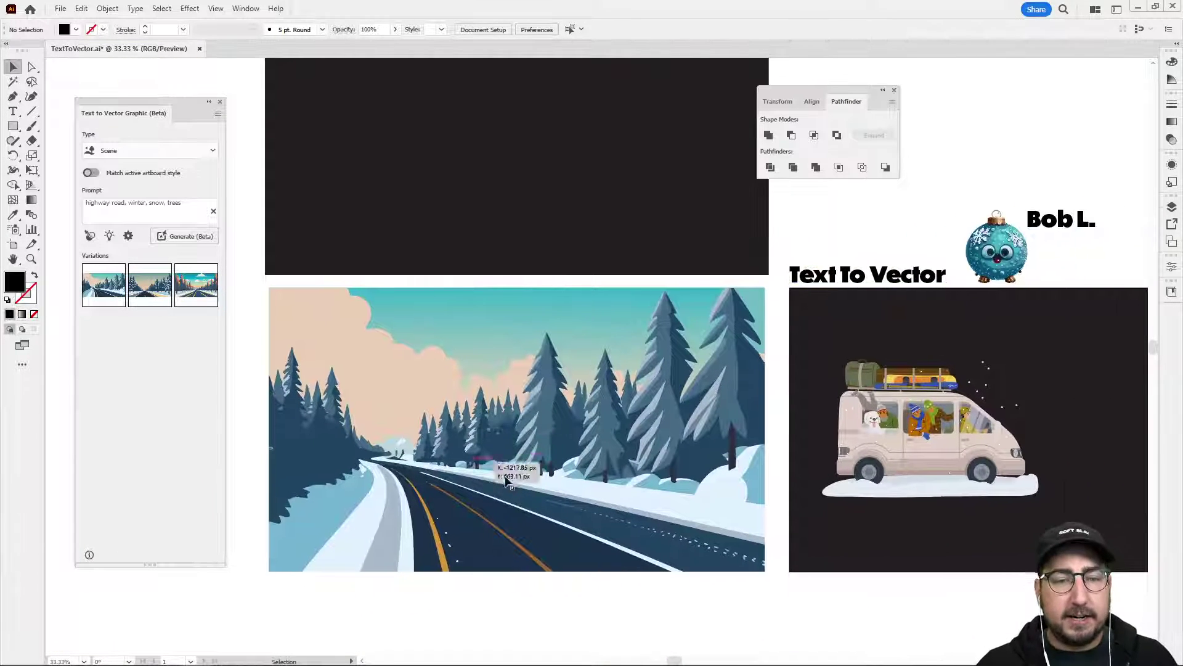
pyautogui.click(481, 432)
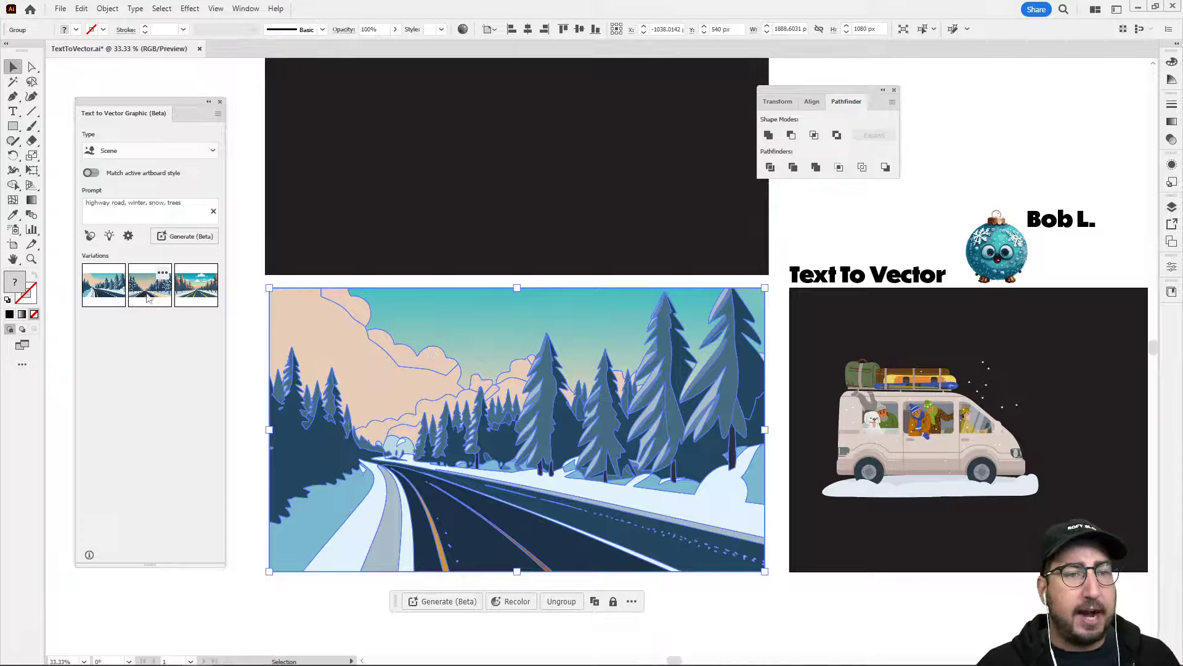
pyautogui.click(148, 299)
pyautogui.click(191, 296)
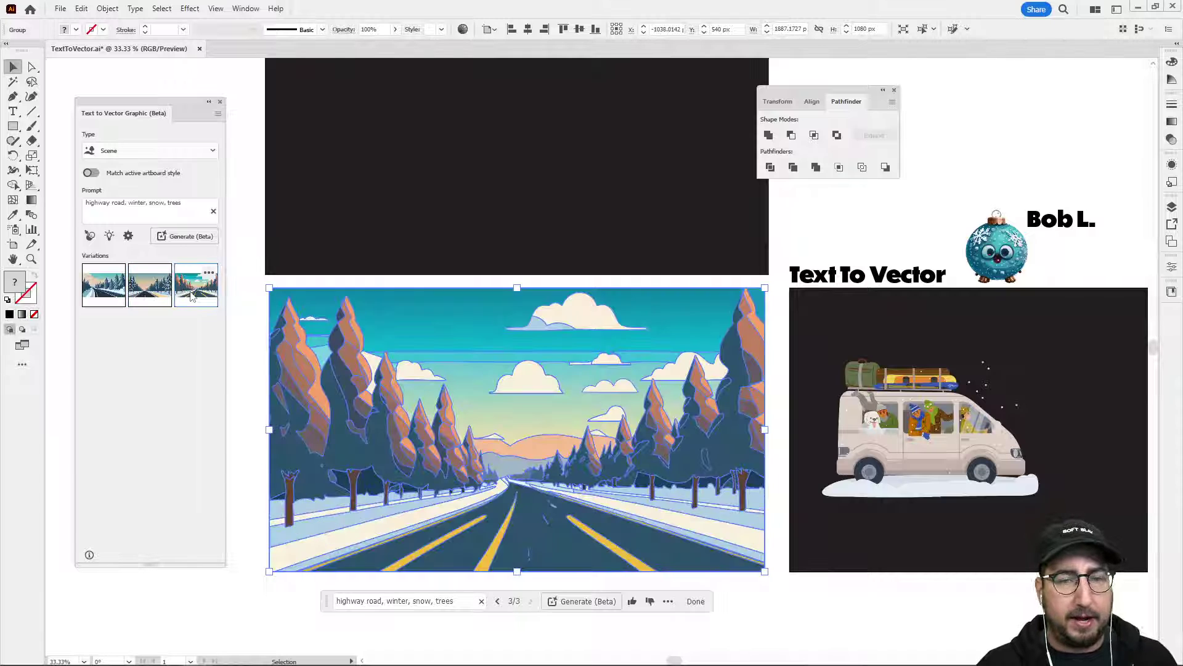
pyautogui.click(239, 328)
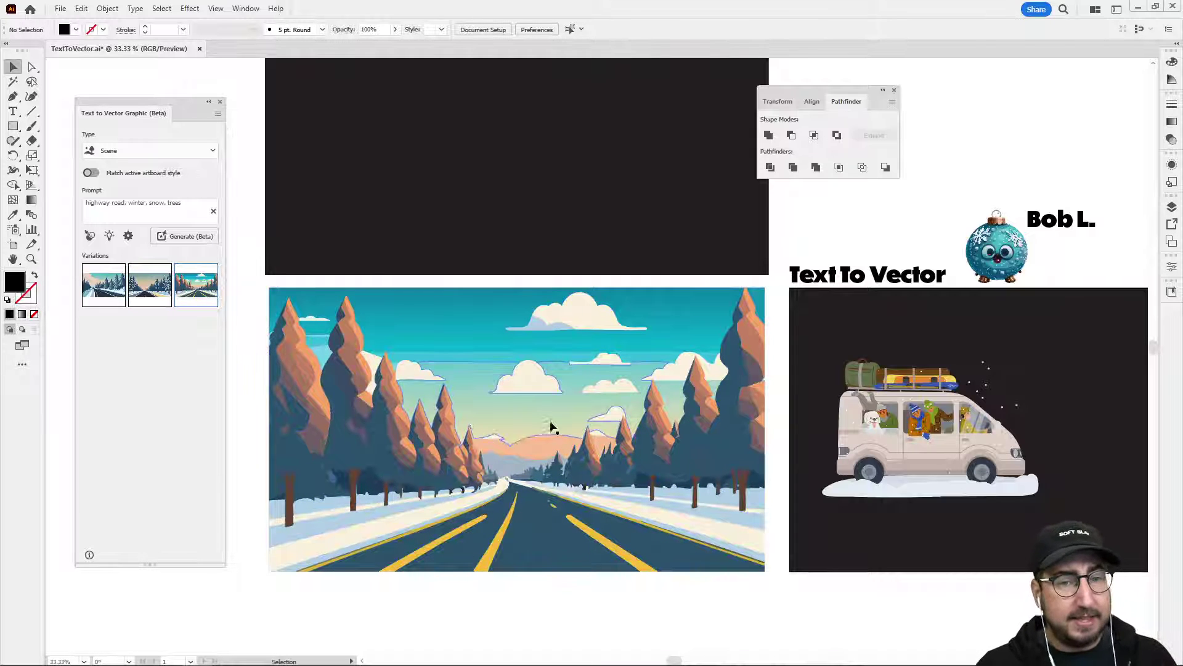
pyautogui.click(279, 337)
pyautogui.click(150, 286)
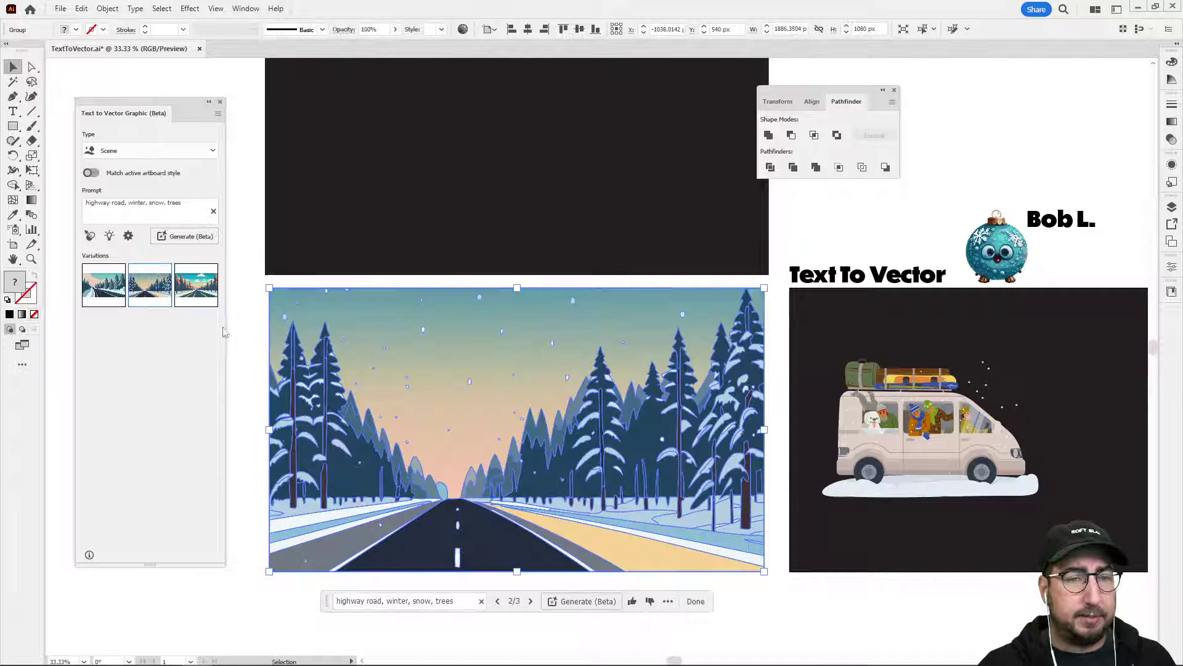
pyautogui.click(248, 335)
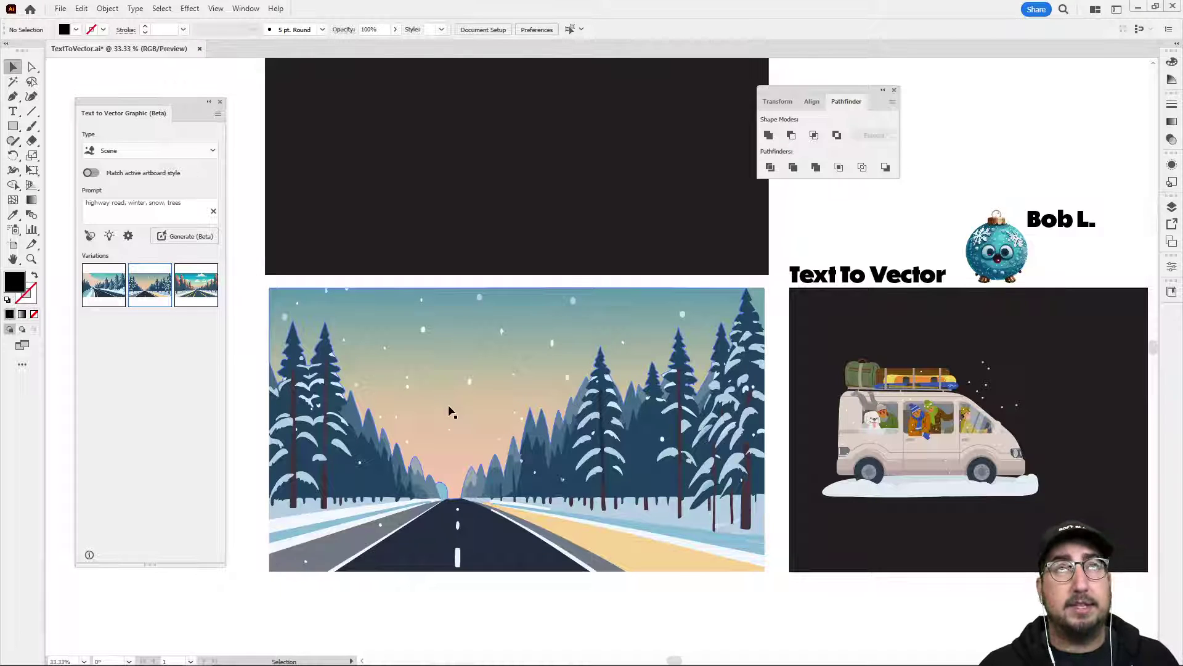
# Select only the sky shape inside the highway scene and examine its gradient fill settings
pyautogui.click(450, 388)
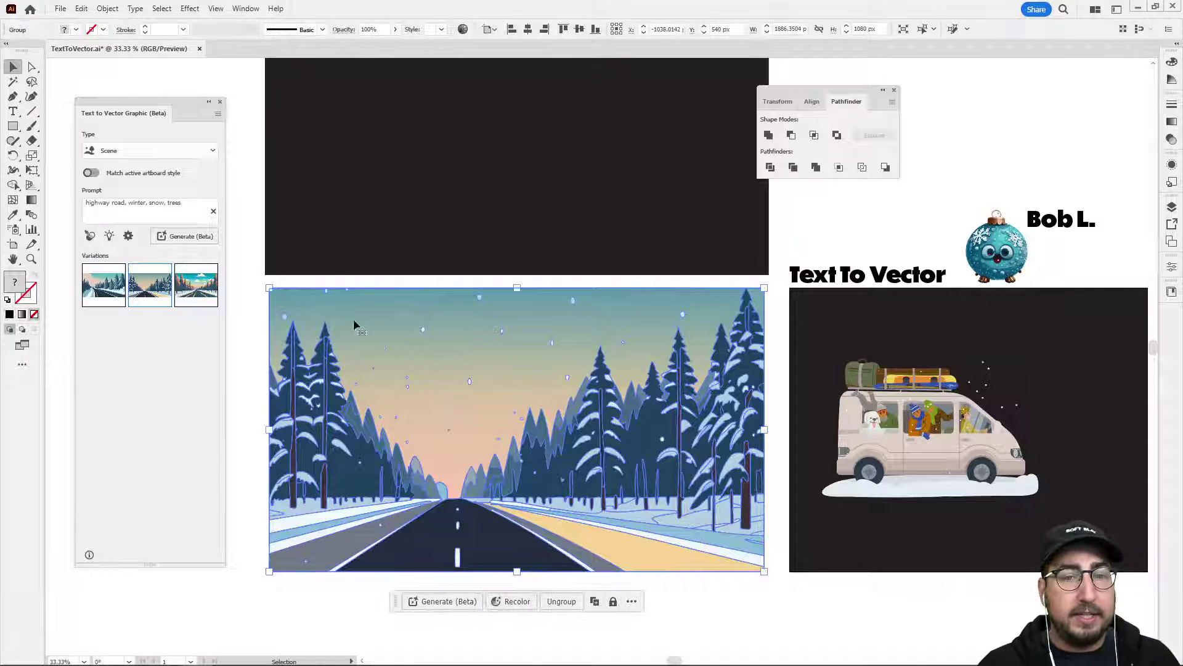
pyautogui.click(244, 272)
pyautogui.press('a')
pyautogui.click(441, 378)
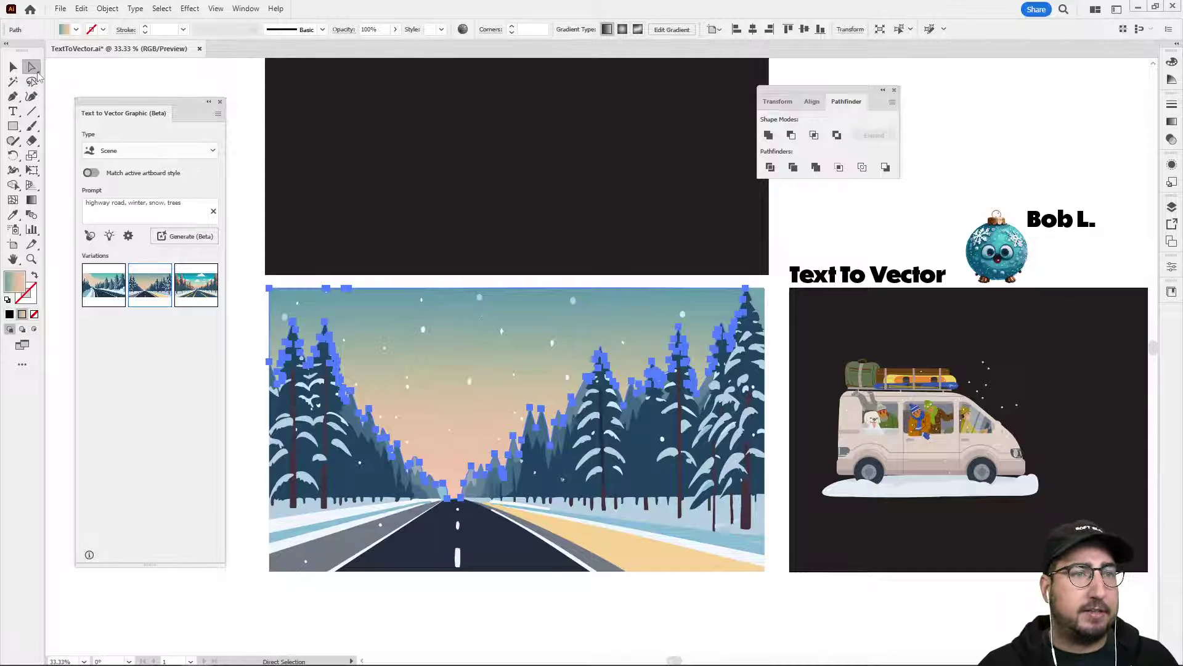
pyautogui.doubleClick(18, 289)
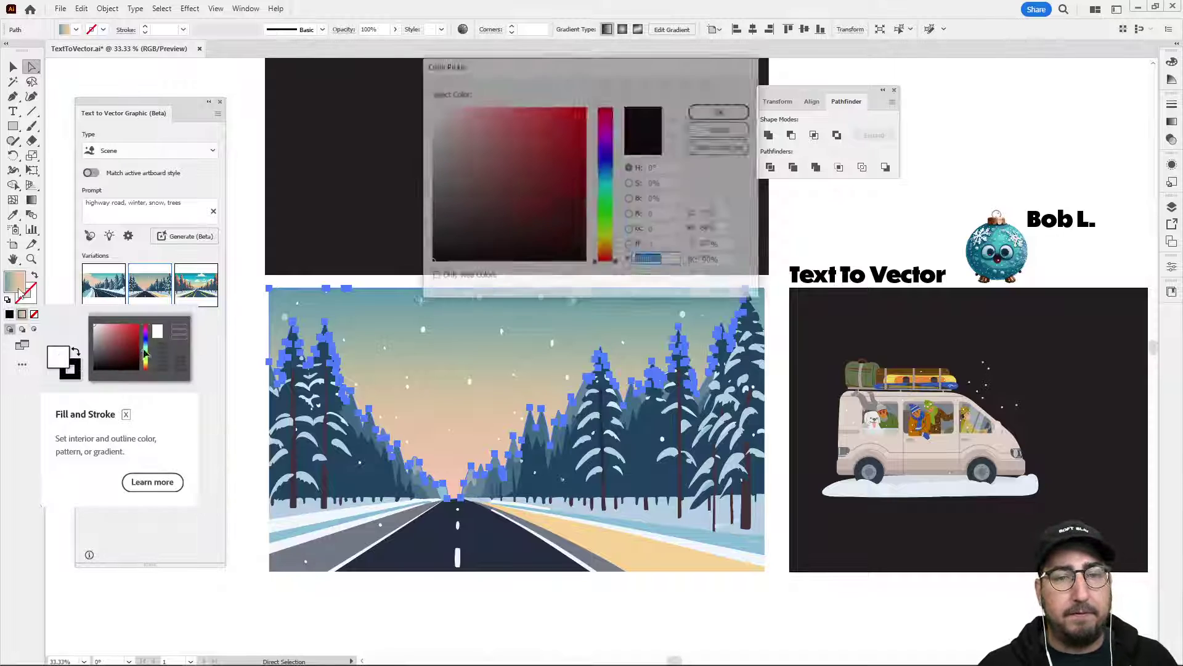
pyautogui.click(718, 130)
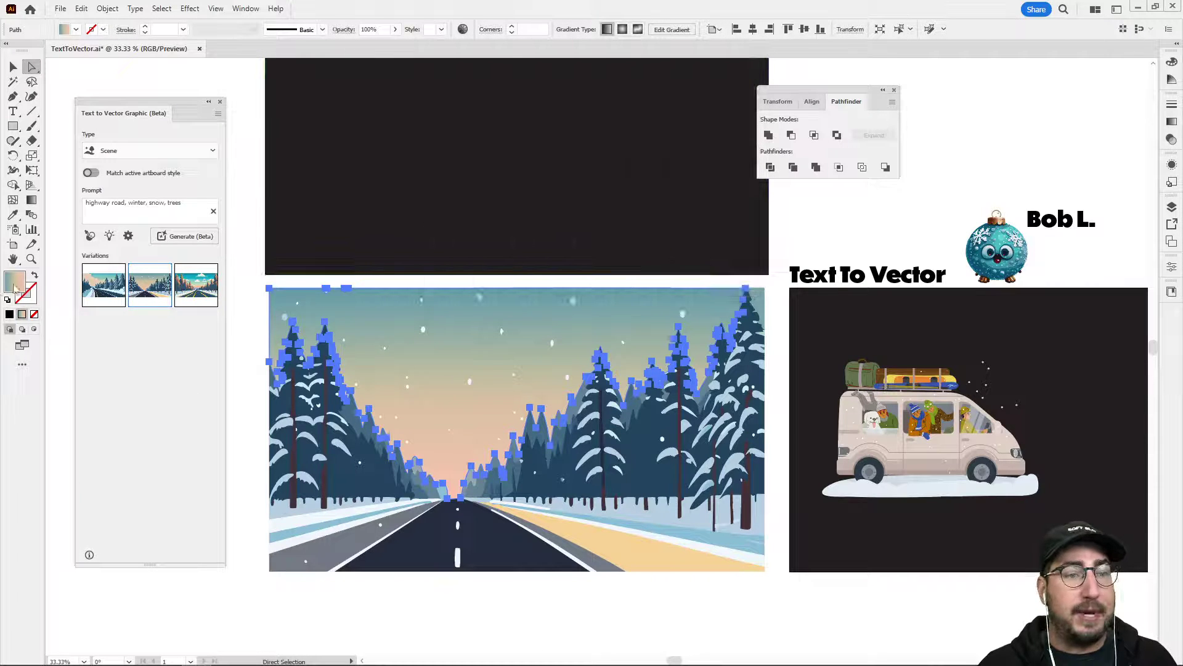
pyautogui.click(1172, 121)
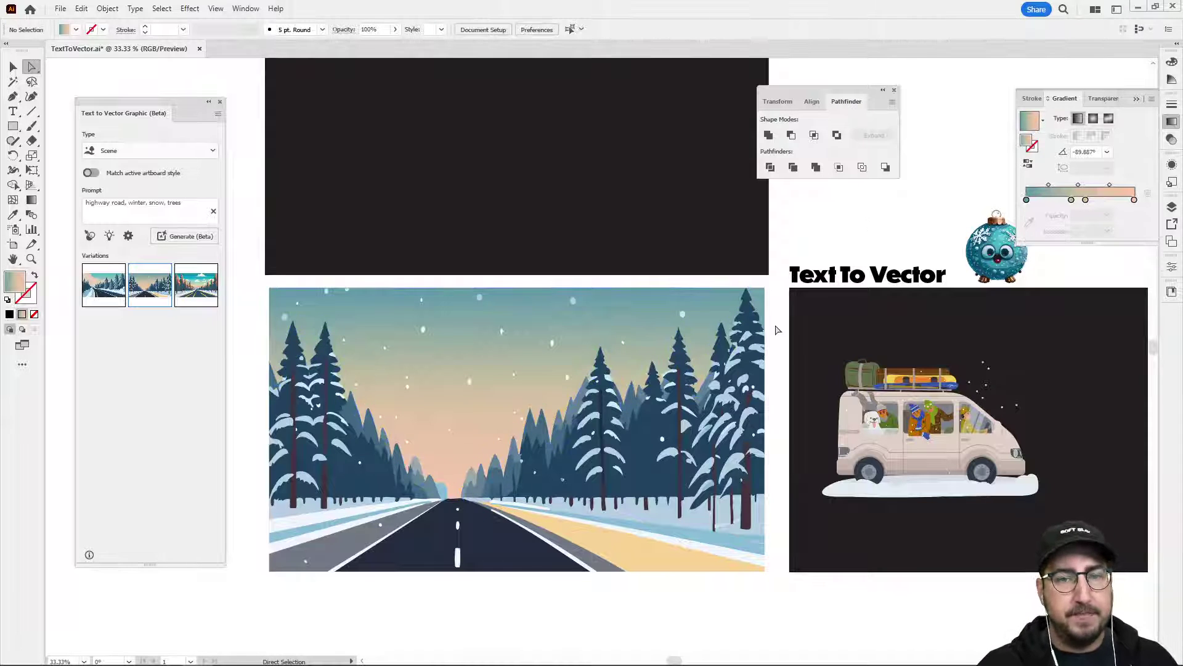
# Select the upper dark rectangle, pick the van artwork as the style reference, and generate the winter highway scene in it
pyautogui.moveTo(774, 329); pyautogui.dragTo(726, 481)
pyautogui.press('v')
pyautogui.click(570, 362)
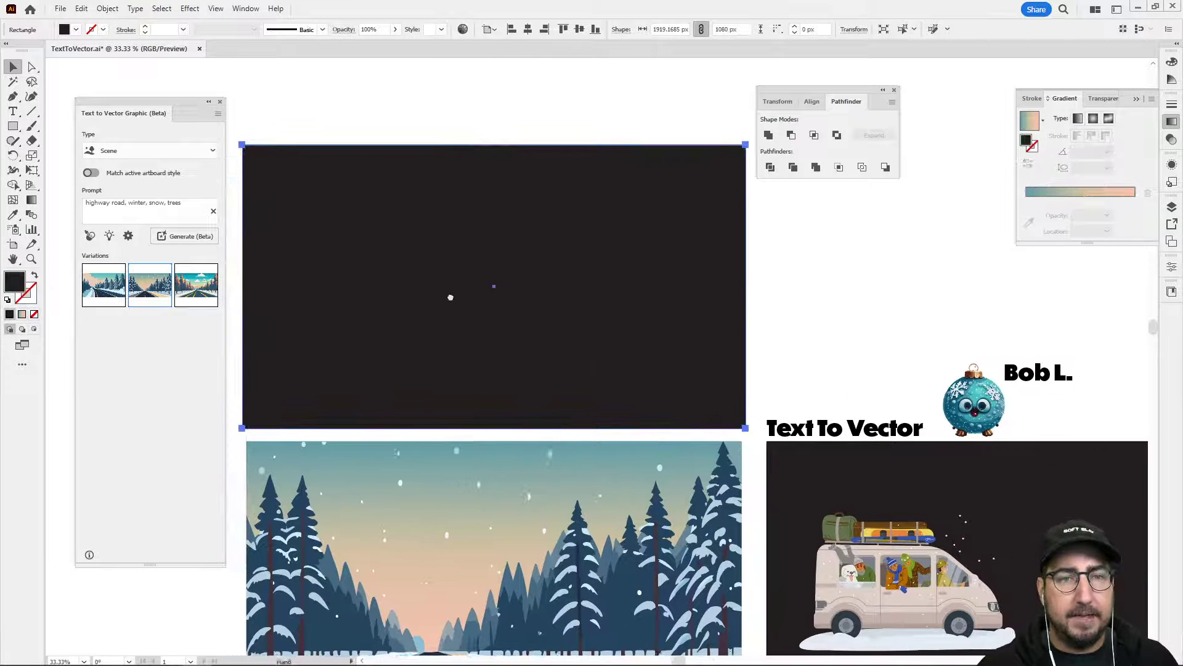
pyautogui.click(466, 291)
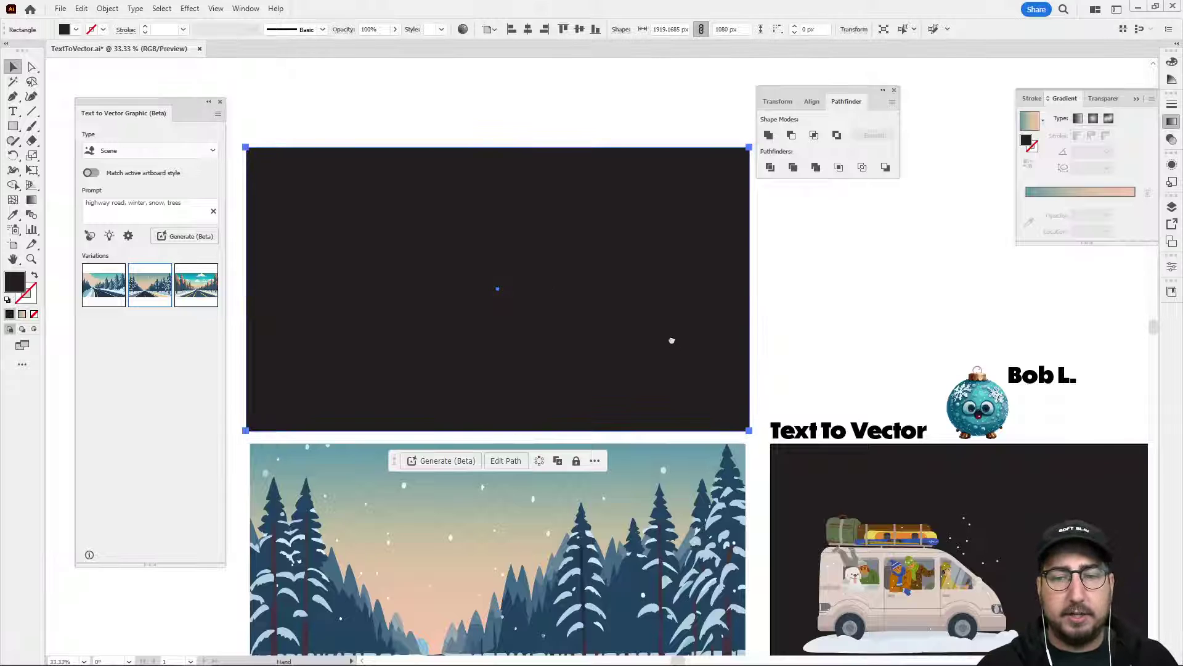
pyautogui.scroll(-3, 727, 419)
pyautogui.hscroll(3, 728, 419)
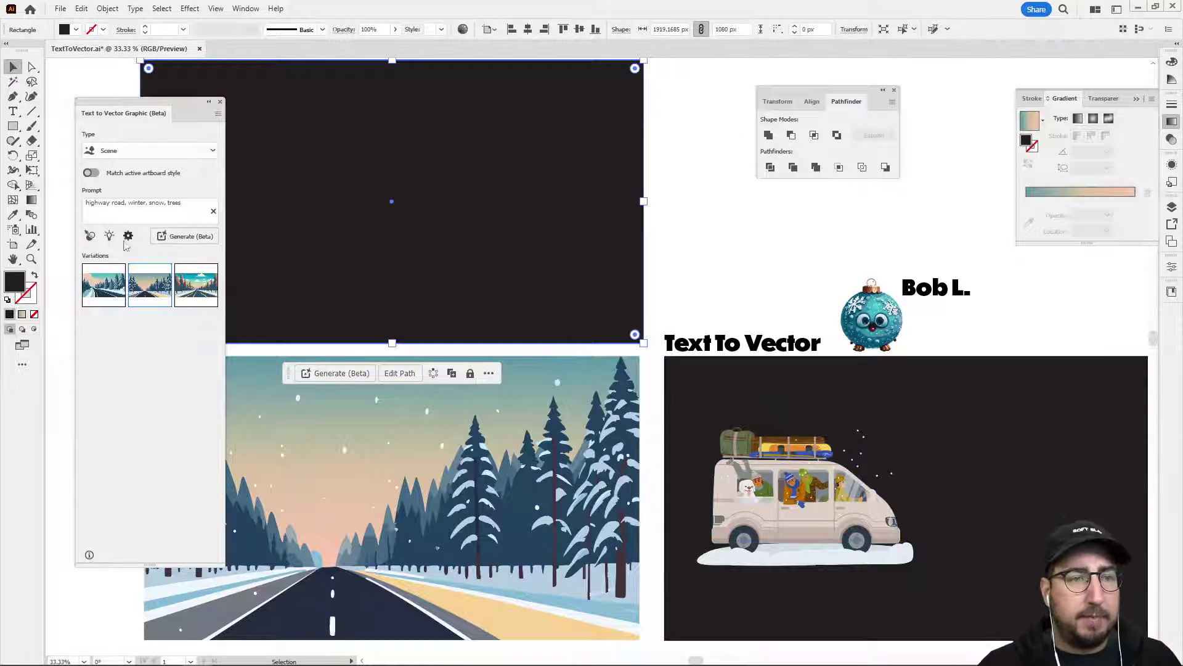
pyautogui.click(89, 236)
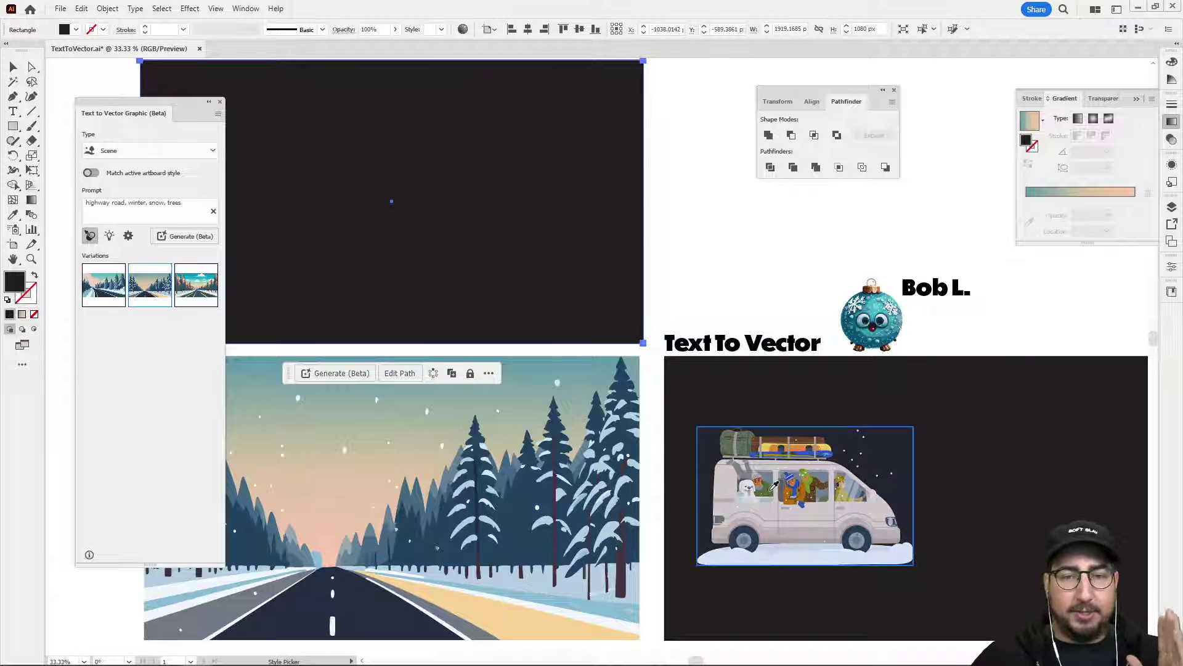
pyautogui.click(815, 504)
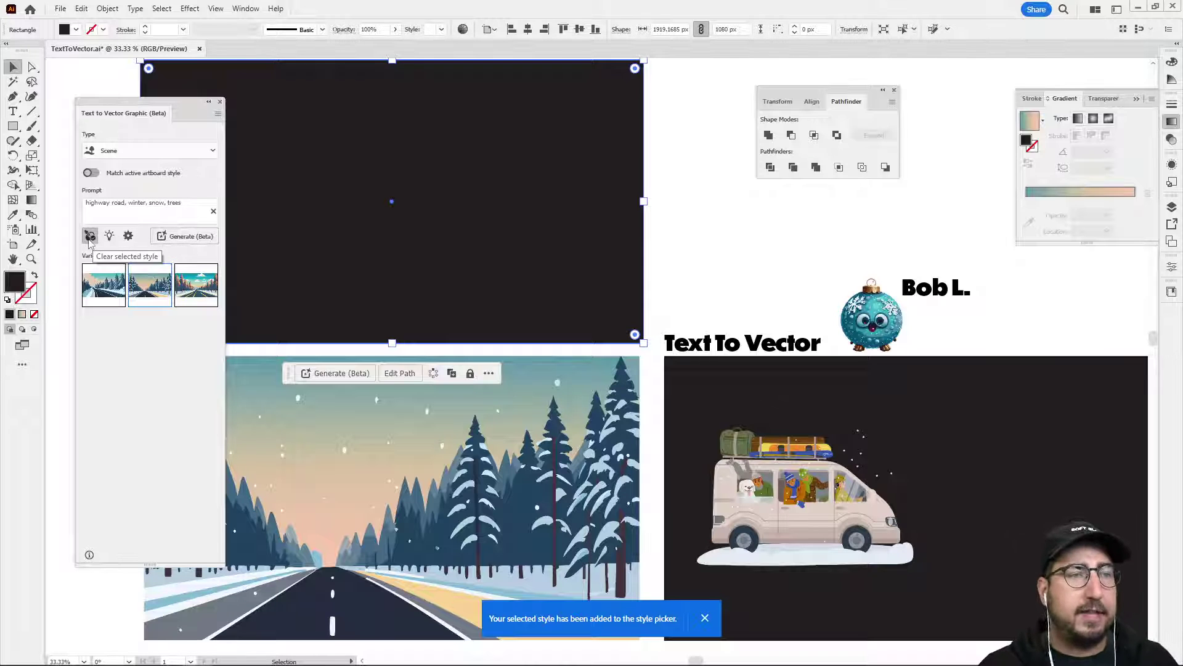
pyautogui.click(162, 237)
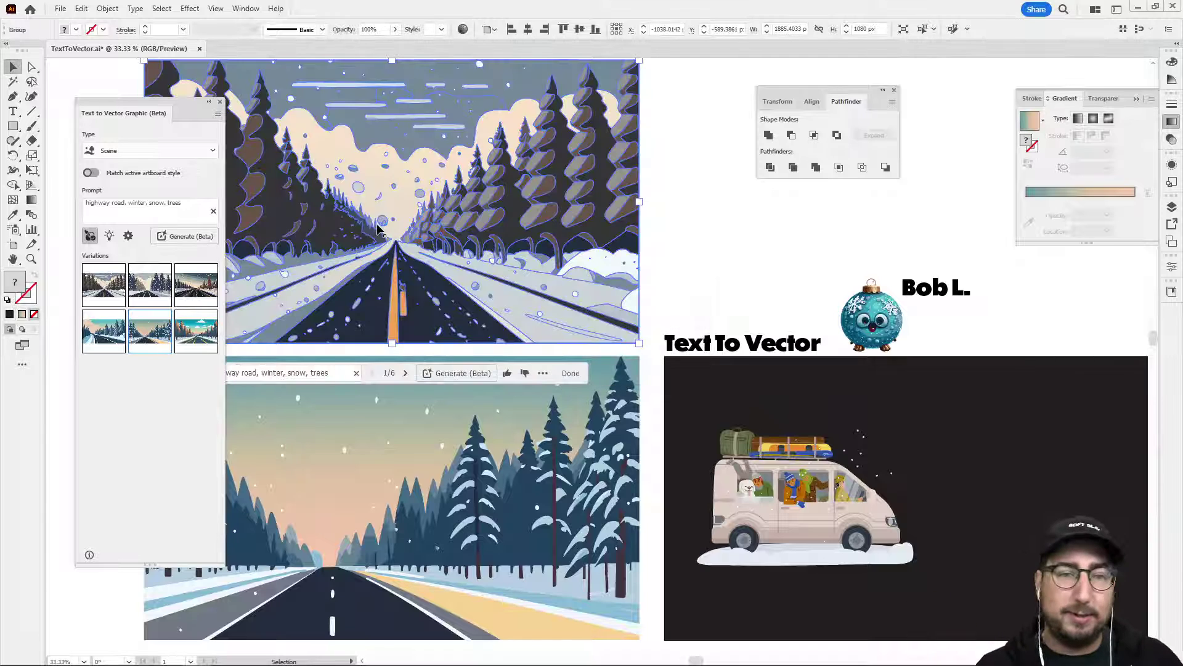
# Preview the second style-matched variation of the upper highway scene beside the van artwork and return to the first variation
pyautogui.click(686, 241)
pyautogui.moveTo(637, 298); pyautogui.dragTo(735, 317)
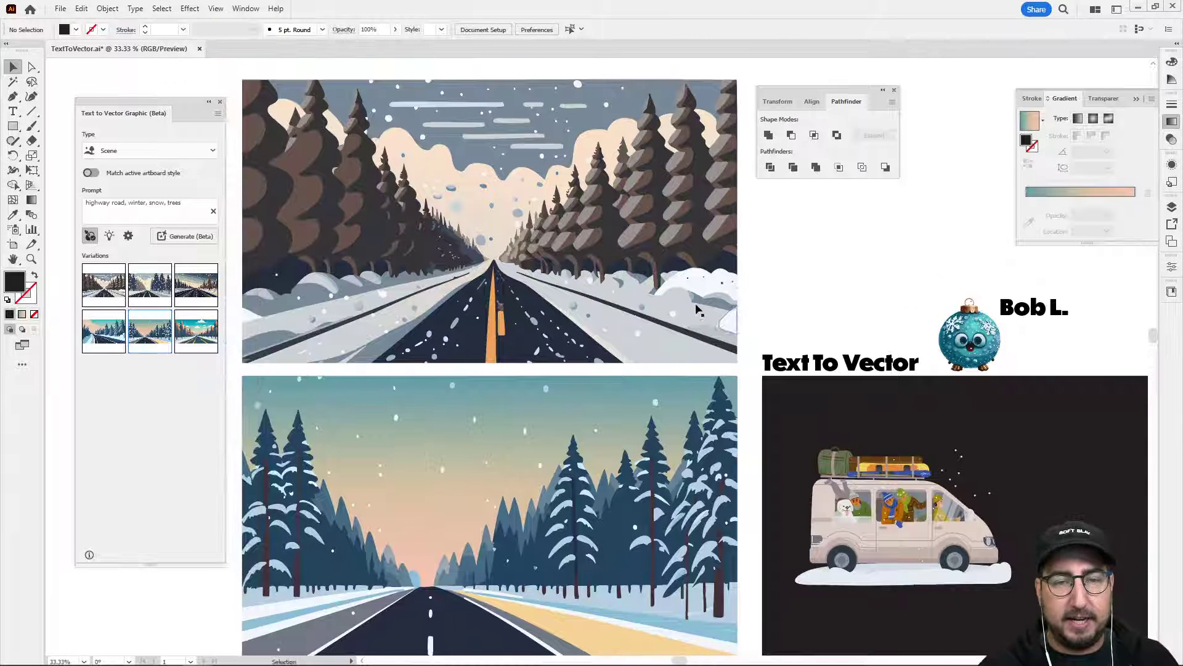
pyautogui.click(543, 259)
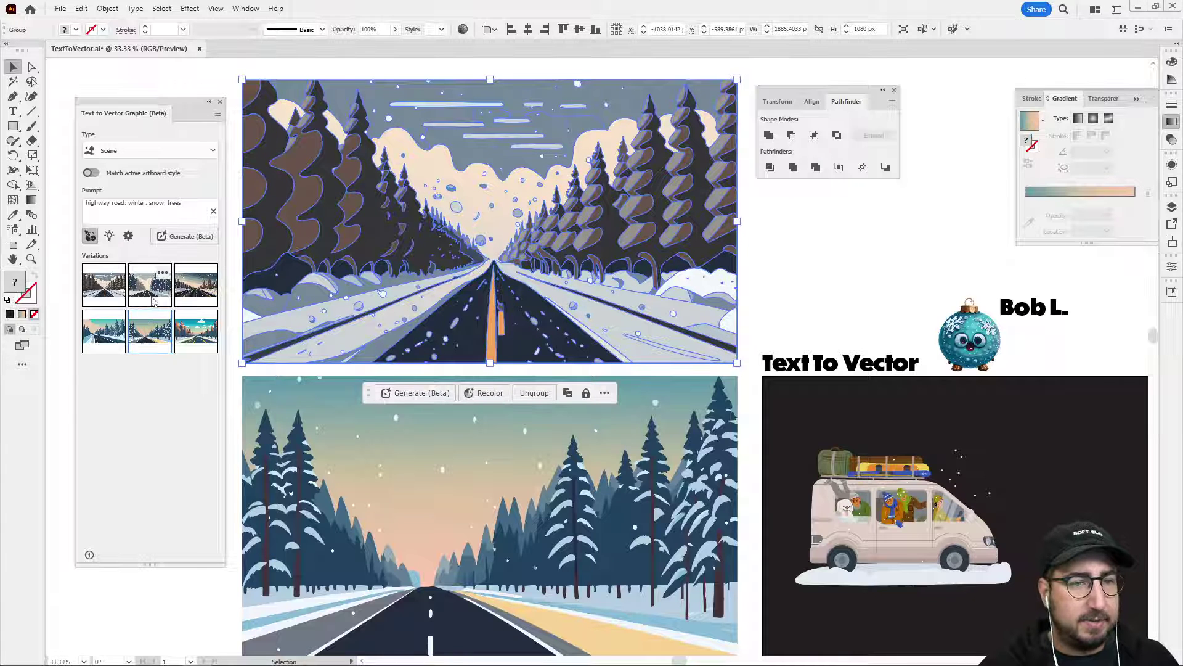
pyautogui.click(153, 298)
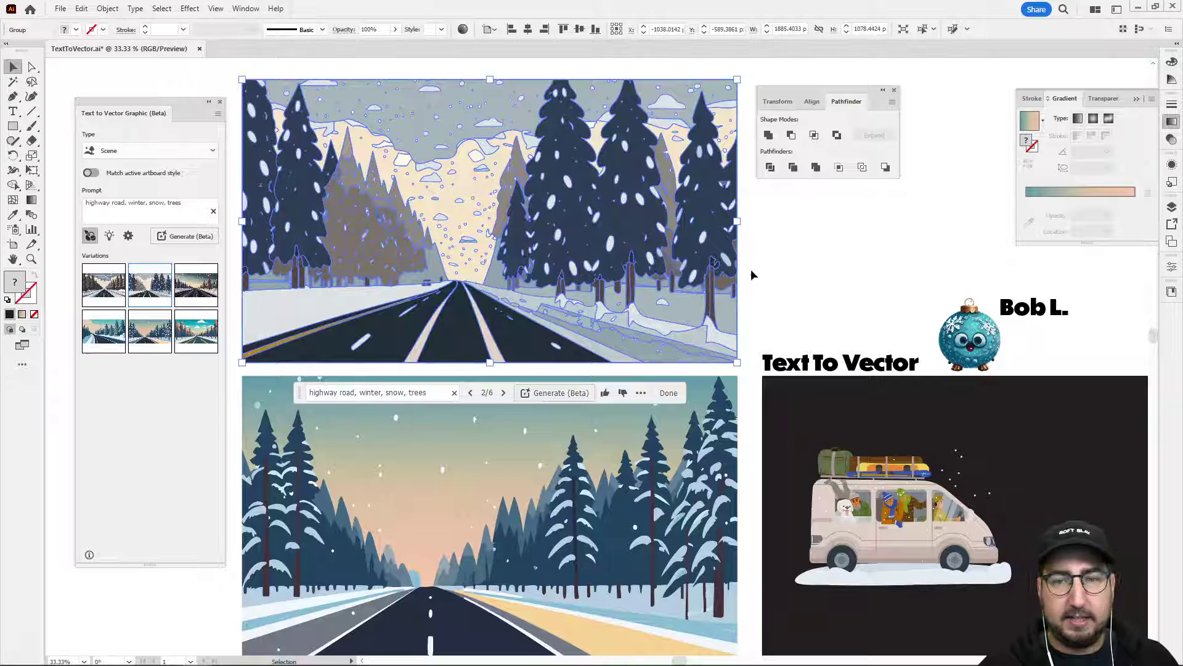
pyautogui.click(819, 272)
pyautogui.press('space')
pyautogui.moveTo(737, 413); pyautogui.dragTo(730, 384)
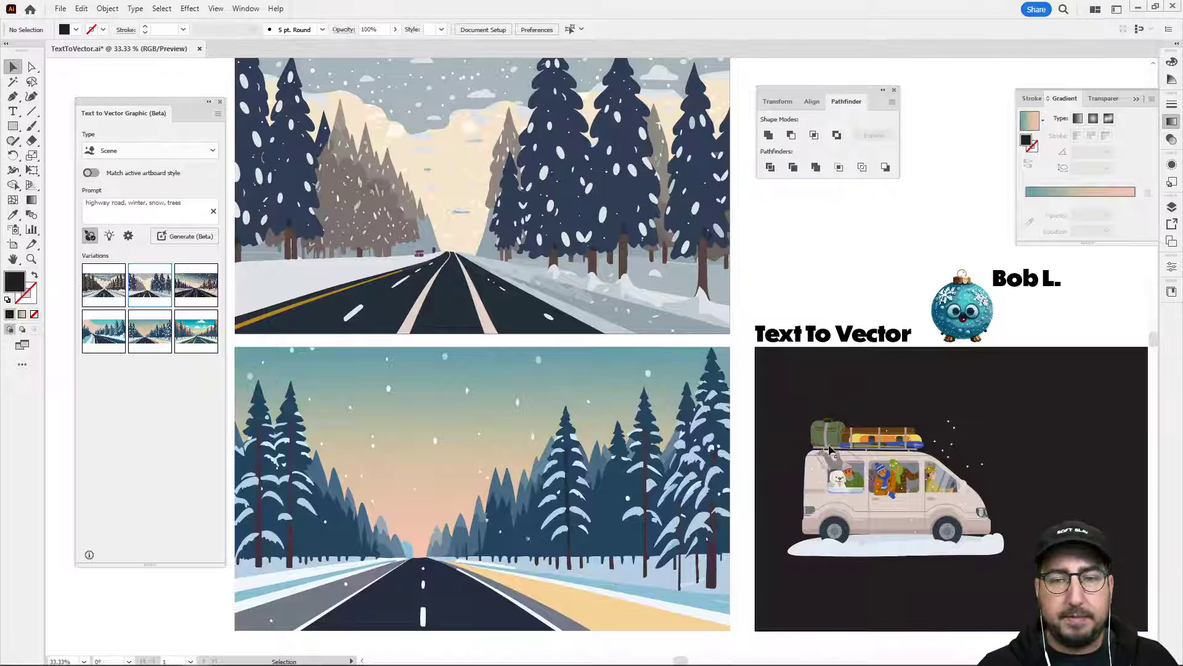
pyautogui.click(608, 276)
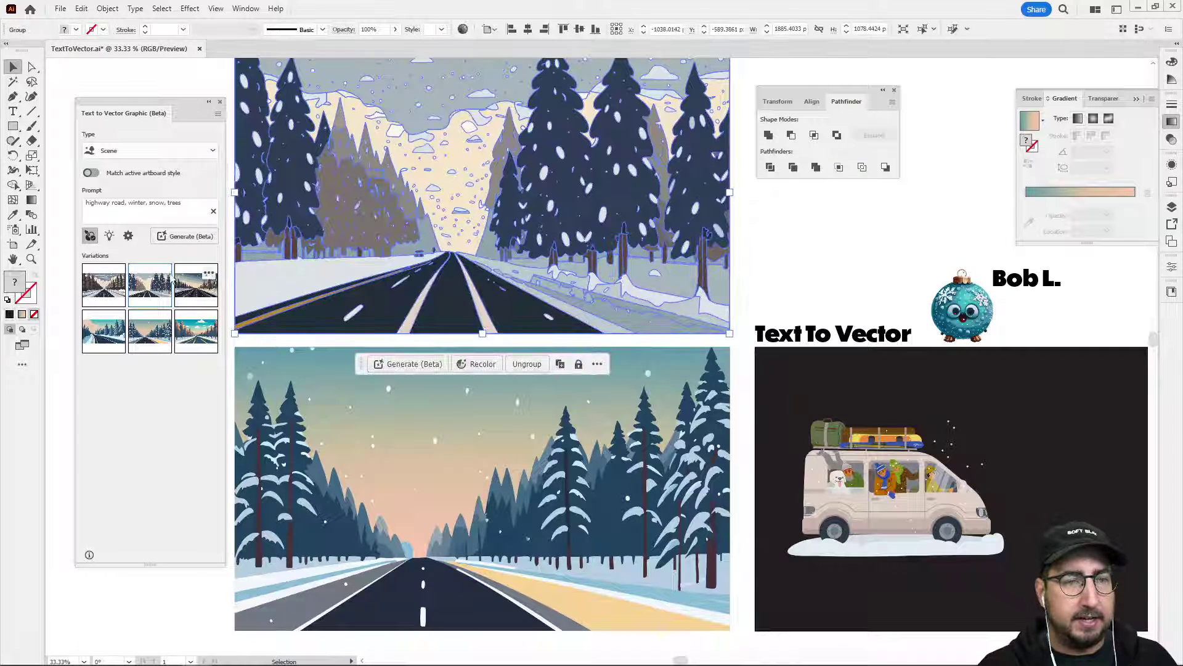
pyautogui.click(108, 280)
pyautogui.click(800, 256)
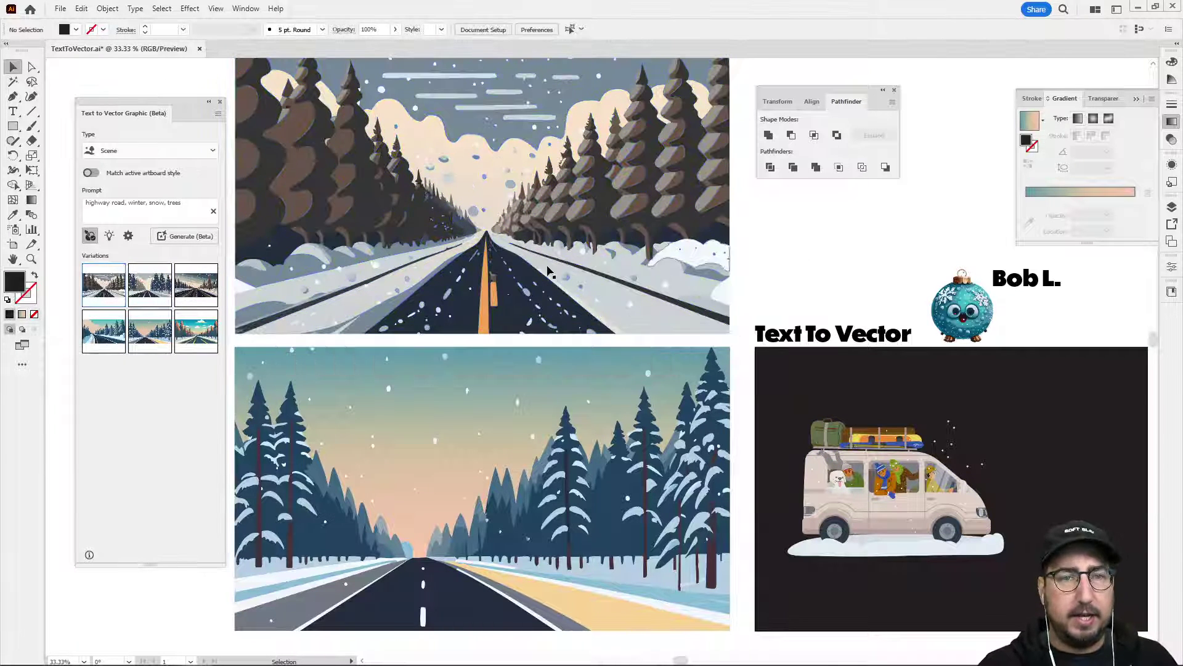
# Try generating a scene from the prompt "highway road, winter, snow, trees, horizontal" with nothing selected, and undo it
pyautogui.click(187, 206)
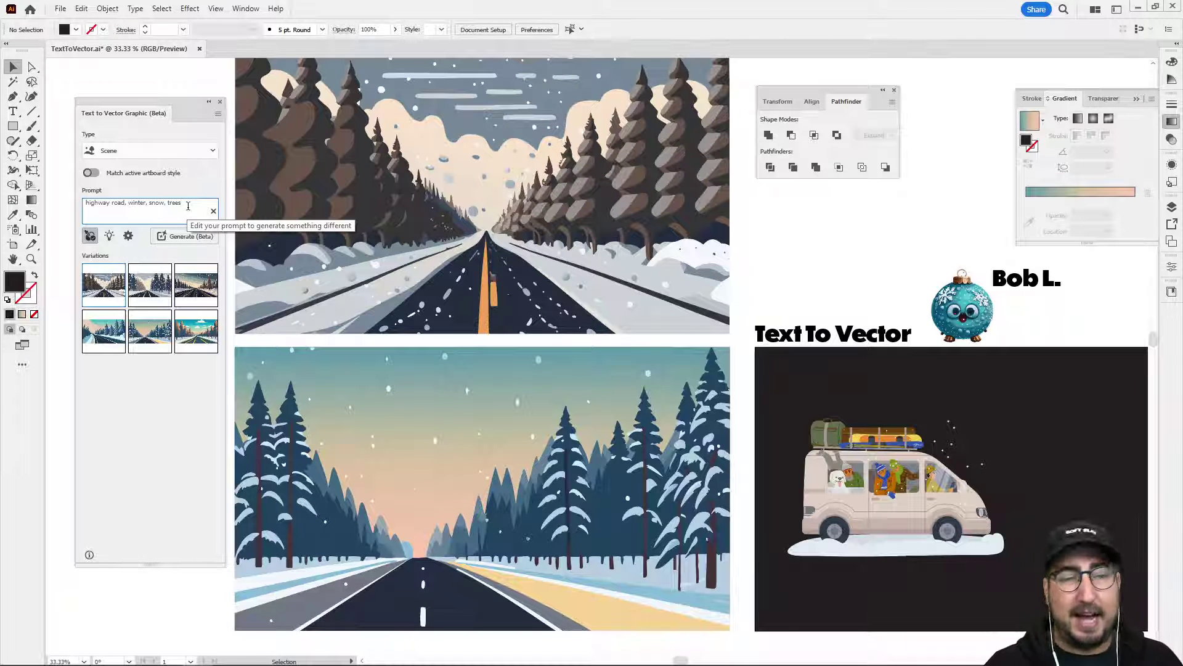
pyautogui.write(',')
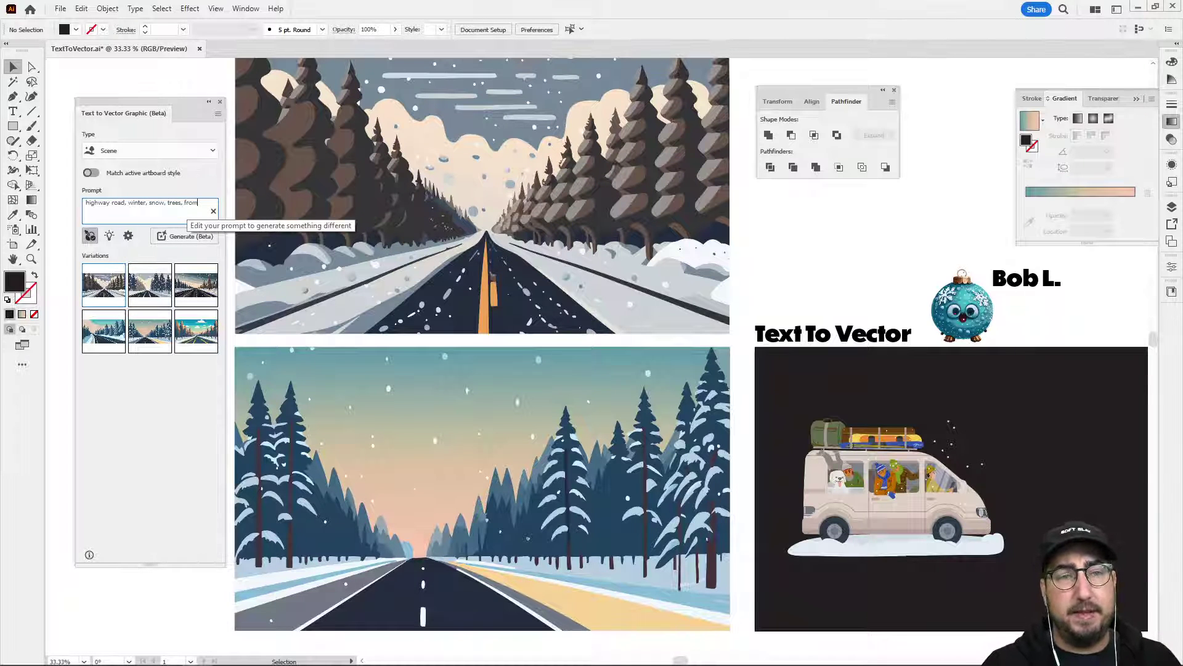
pyautogui.write(' hor')
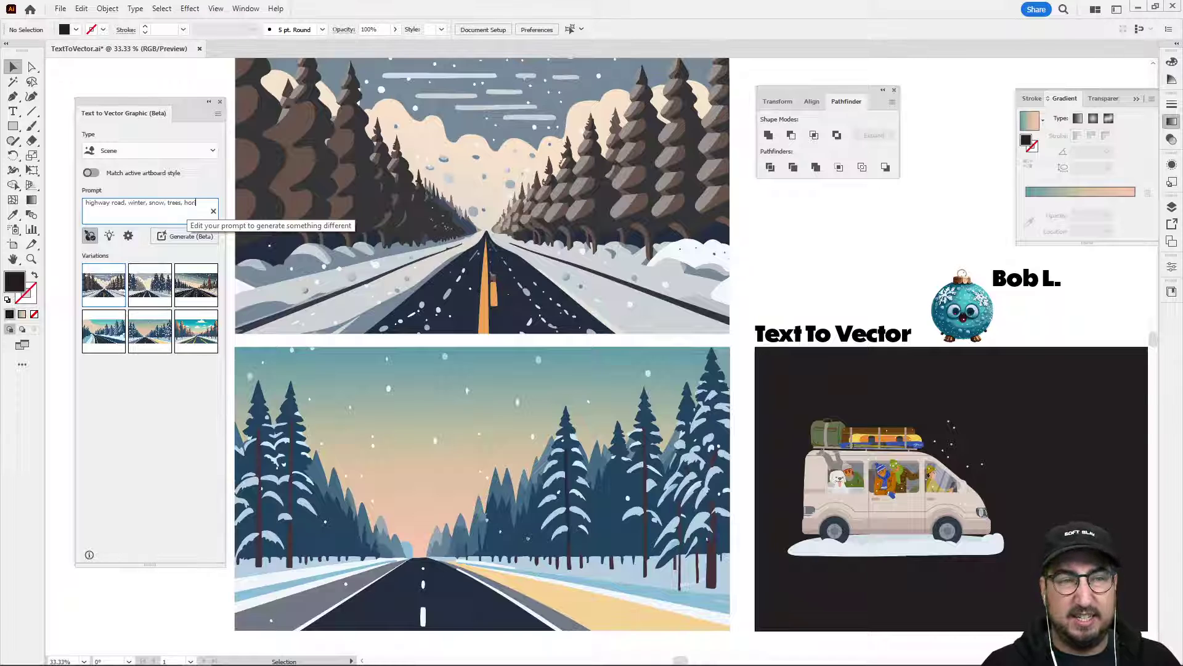
pyautogui.write('iz')
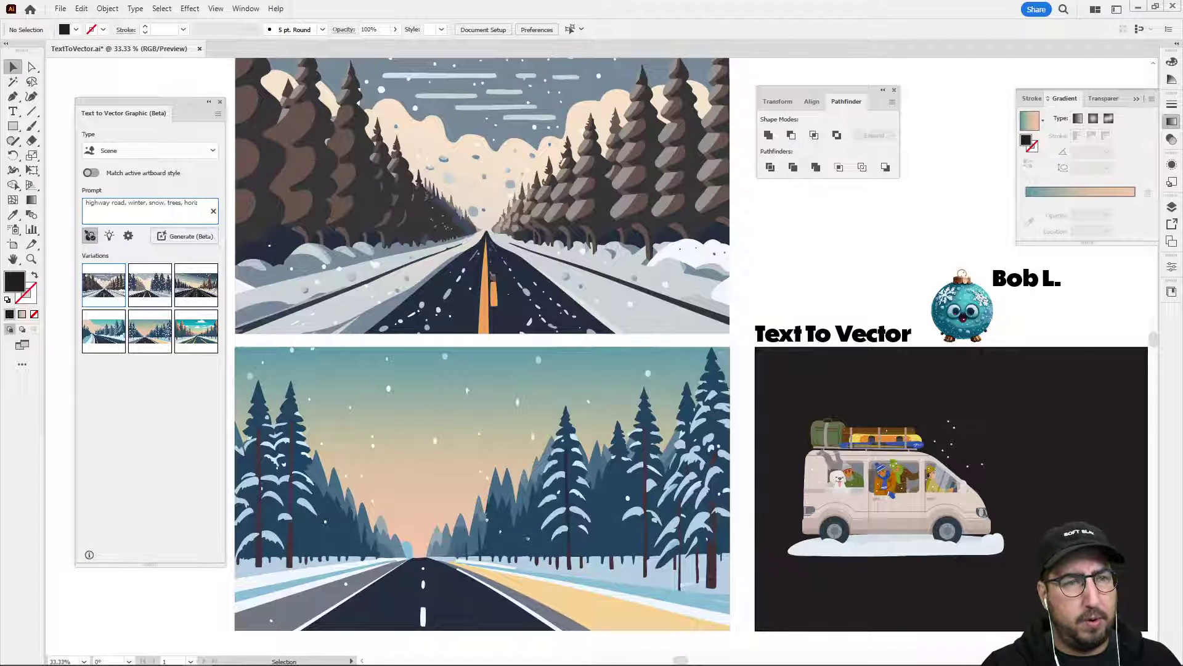
pyautogui.write('ontal')
pyautogui.press('Return')
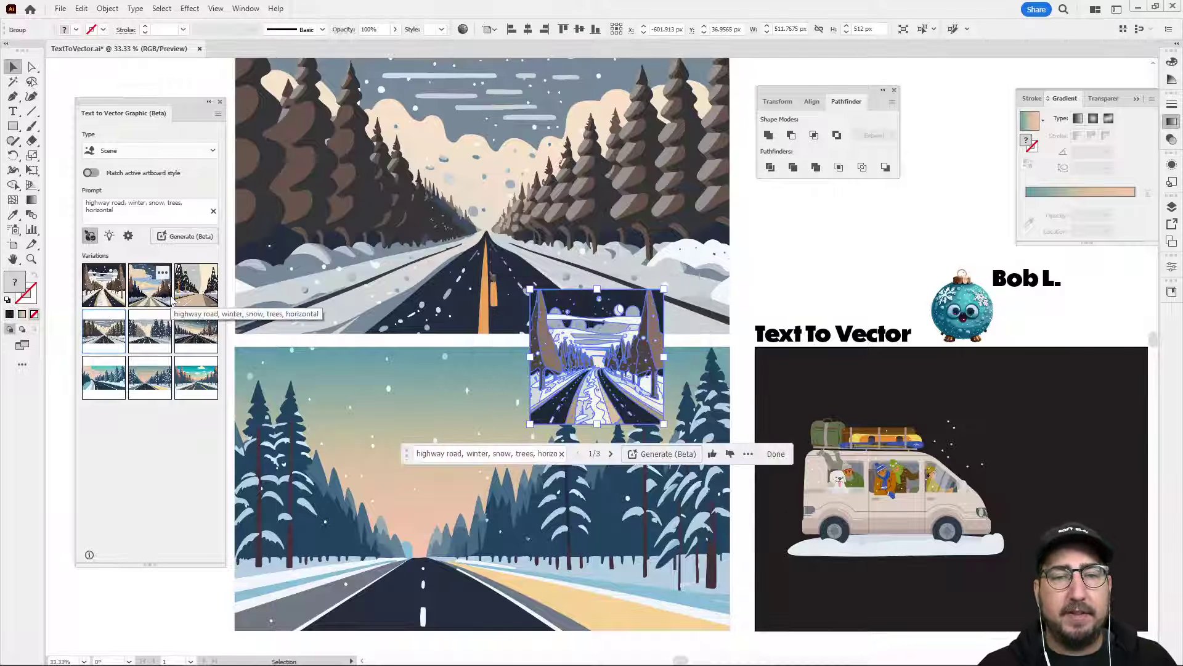
pyautogui.hotkey('ctrl', 'z')
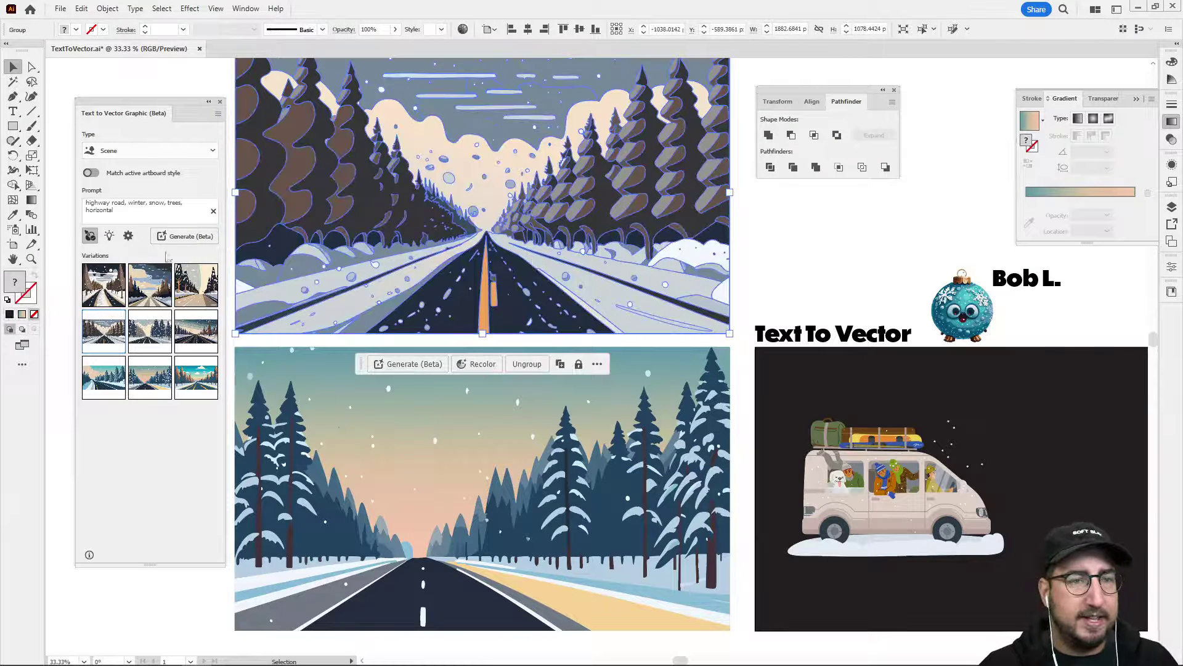
# Regenerate the upper highway scene with the prompt "highway road, winter, snow, trees, from the side"
pyautogui.click(136, 210)
pyautogui.hotkey('ctrl', 'shift', 'Left')
pyautogui.write('fr')
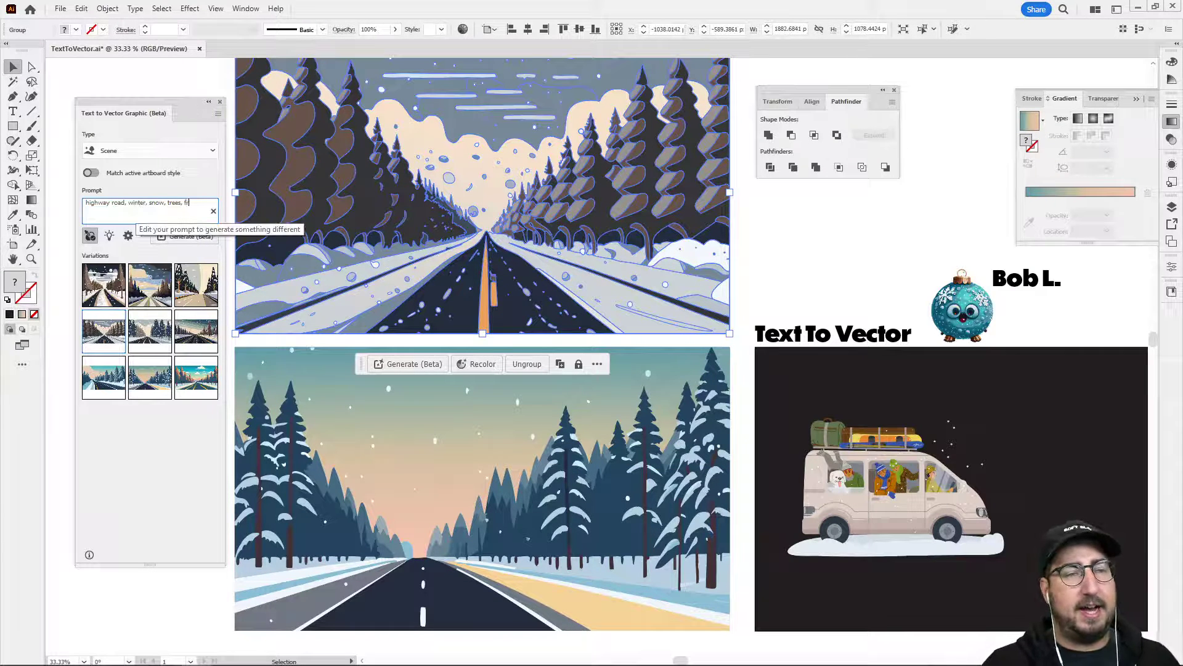
pyautogui.write('om the side')
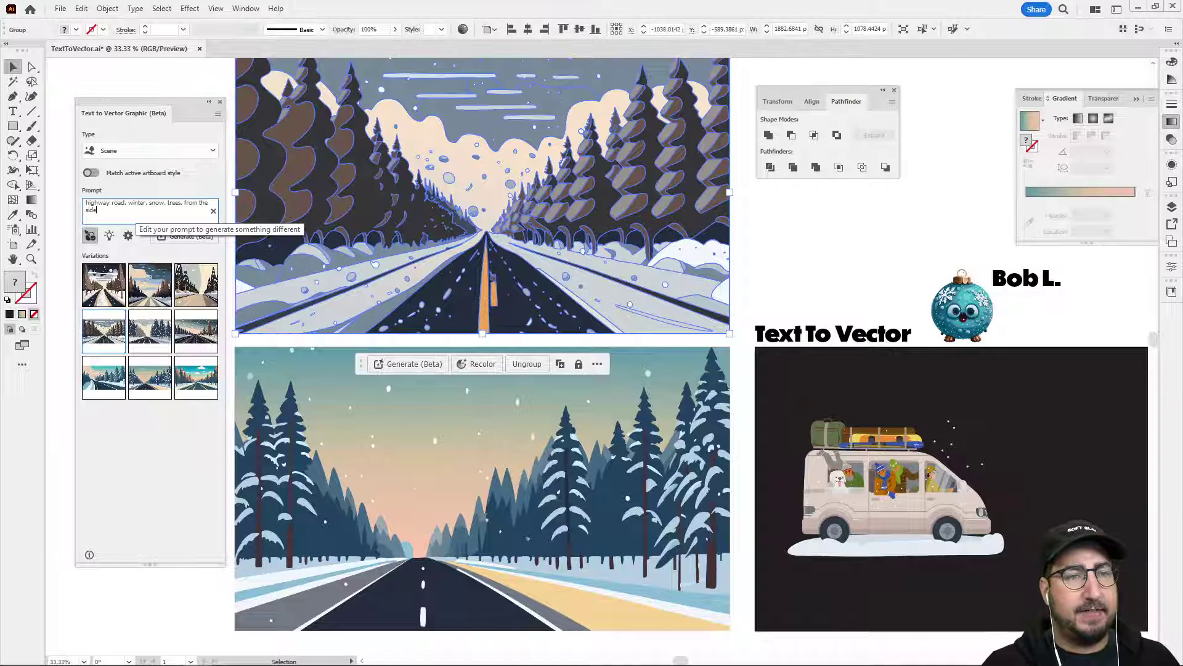
pyautogui.press('Return')
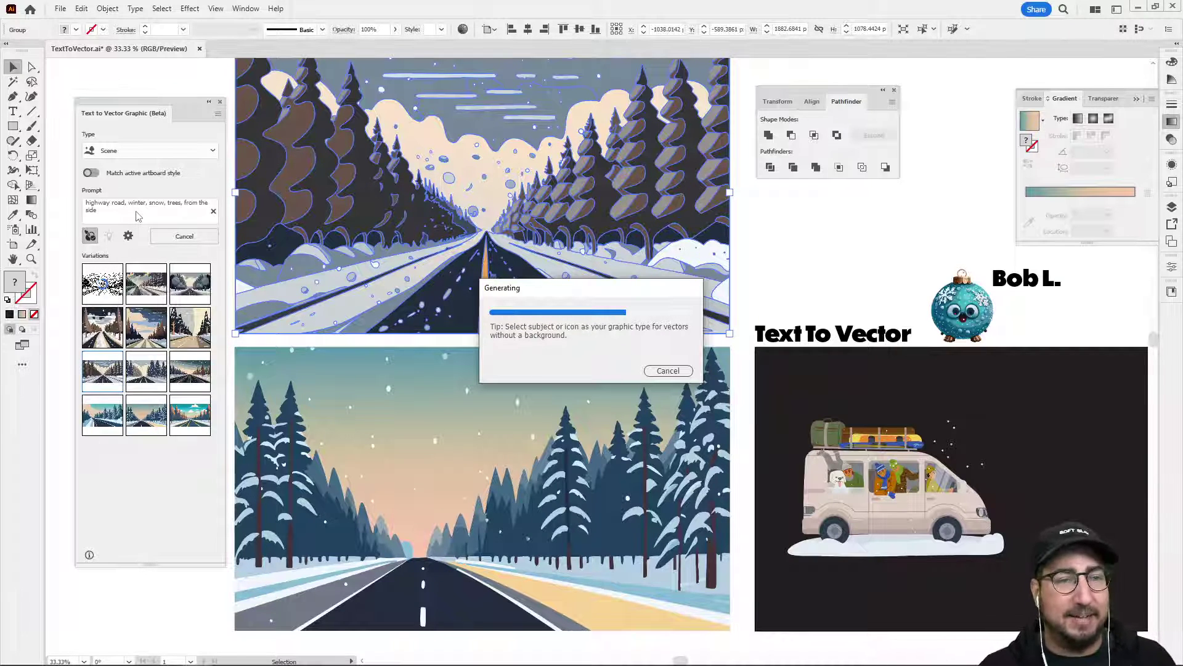
# Preview the second "from the side" variation of the upper scene and apply the third one, with the rounded trees
pyautogui.click(134, 291)
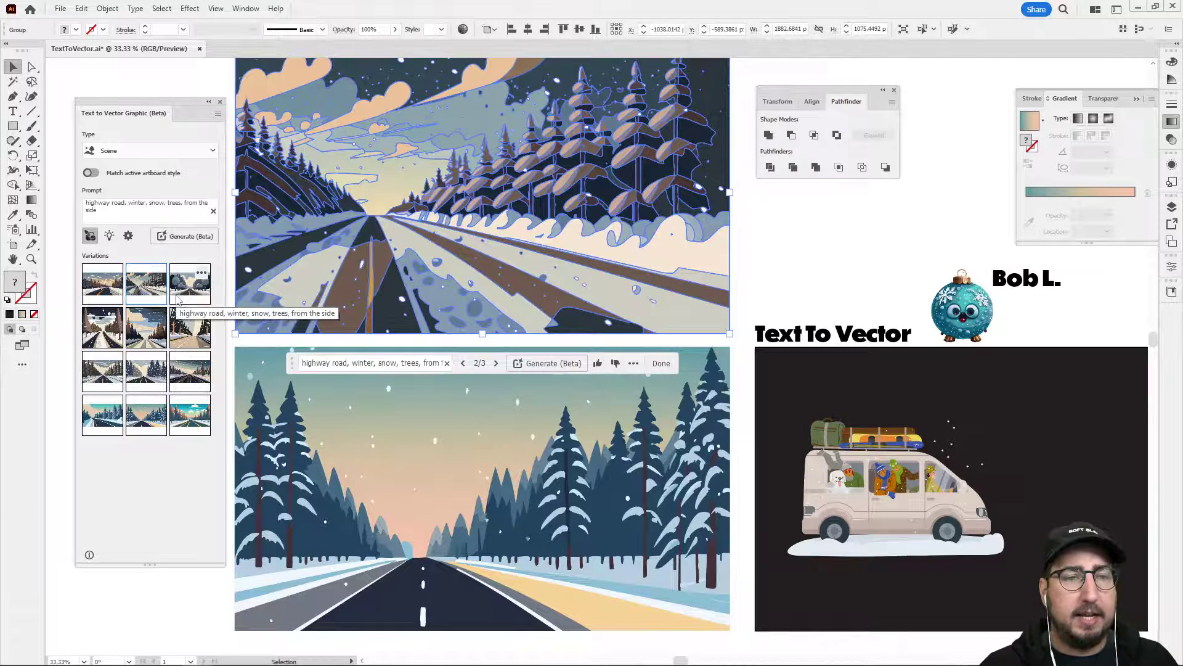
pyautogui.click(190, 282)
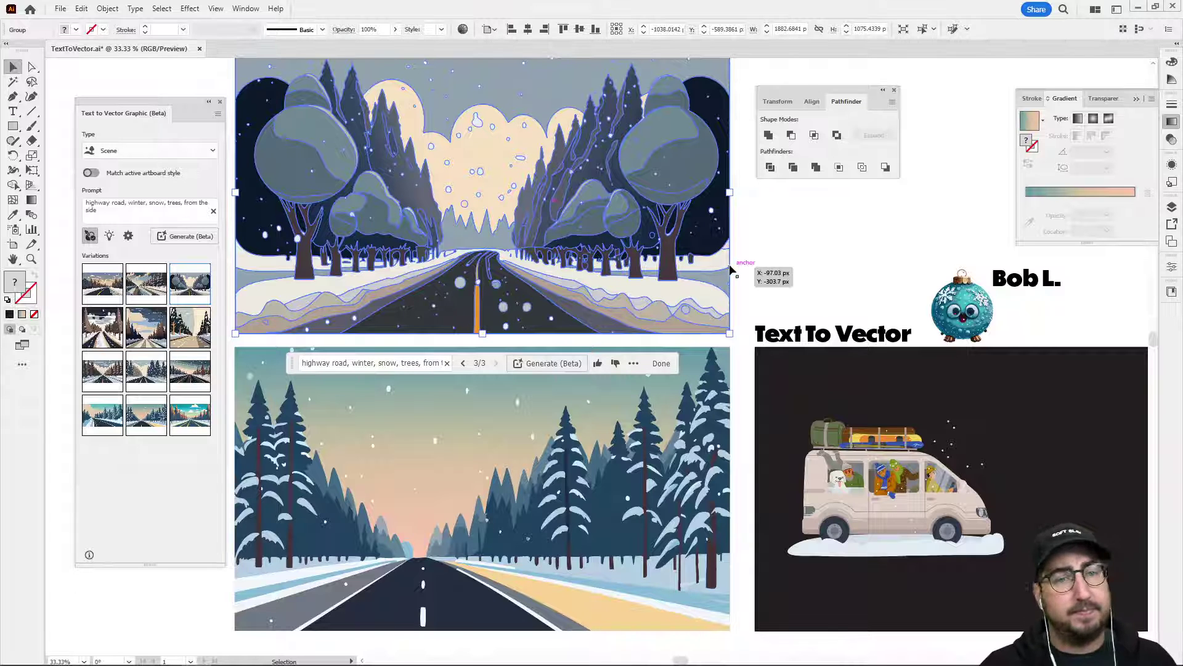
pyautogui.click(786, 272)
# Select the dark rectangle behind the van and swap its fill and stroke so that it has only an outline
pyautogui.moveTo(778, 323); pyautogui.dragTo(352, 265)
pyautogui.keyDown('ctrl'); pyautogui.click(626, 415); pyautogui.keyUp('ctrl')
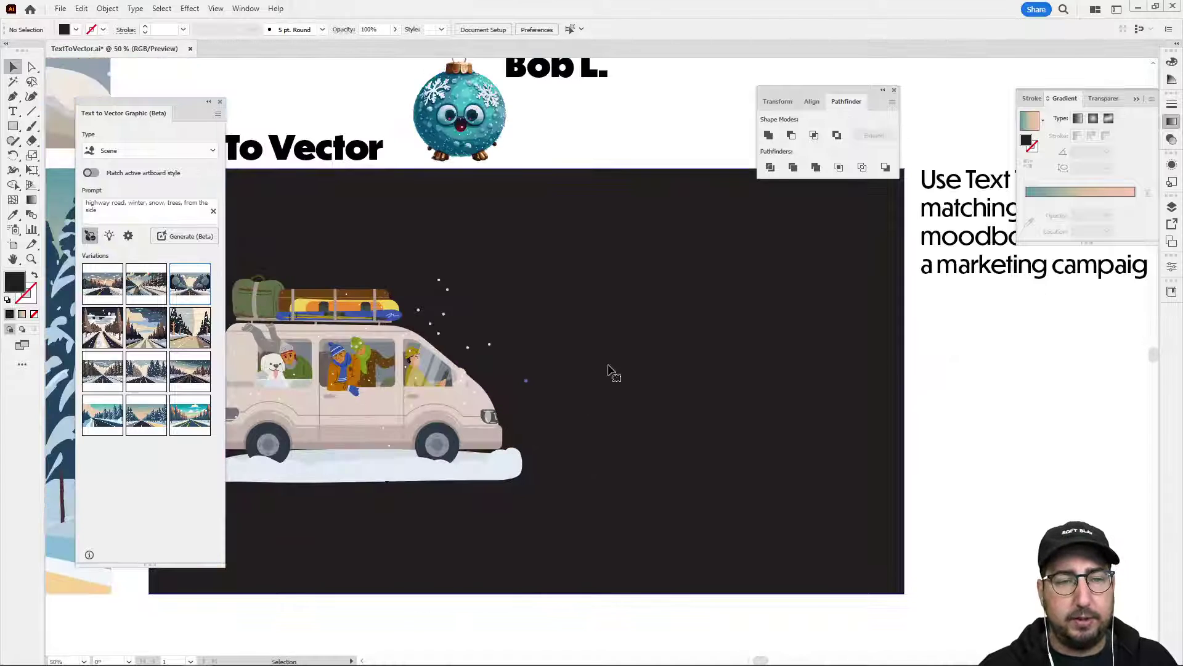
pyautogui.click(614, 373)
pyautogui.moveTo(554, 368); pyautogui.dragTo(651, 389)
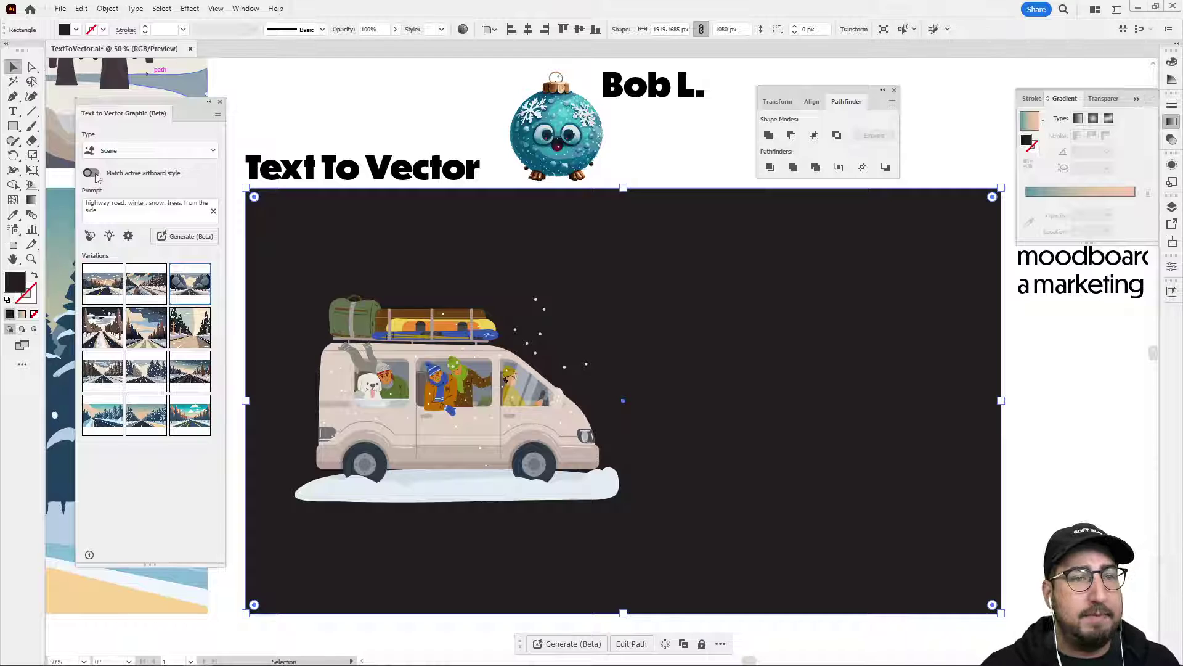
pyautogui.hotkey('shift', 'x')
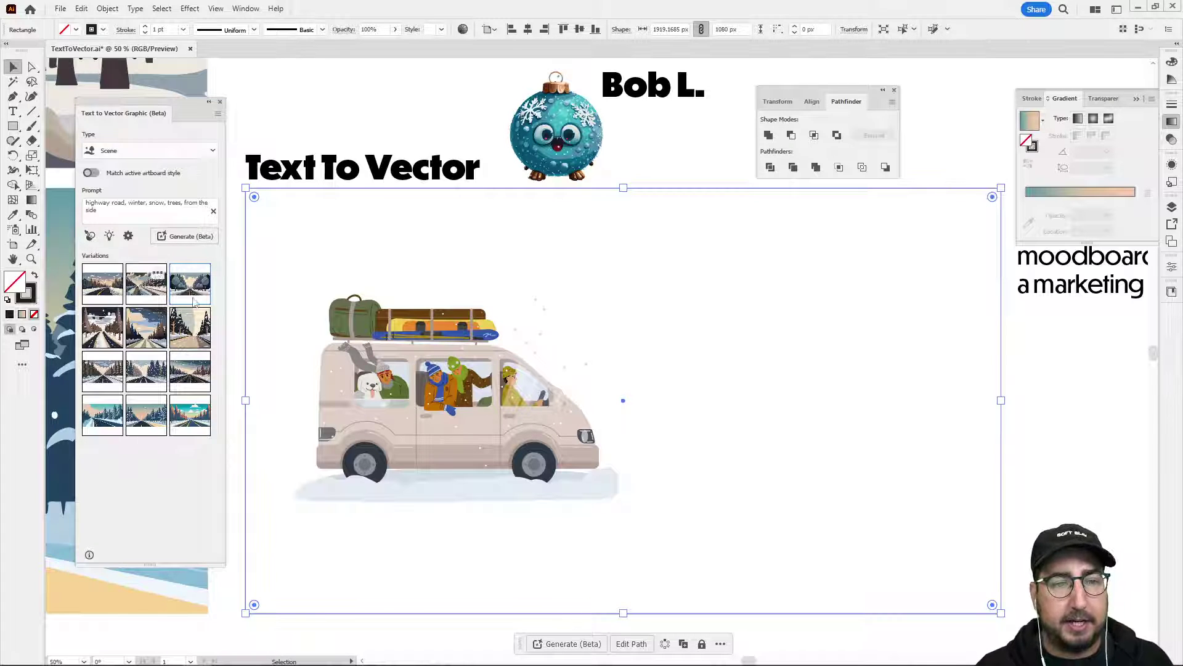
# Turn on Match active artboard style and pick the van artwork as the style reference for the outlined rectangle
pyautogui.click(91, 173)
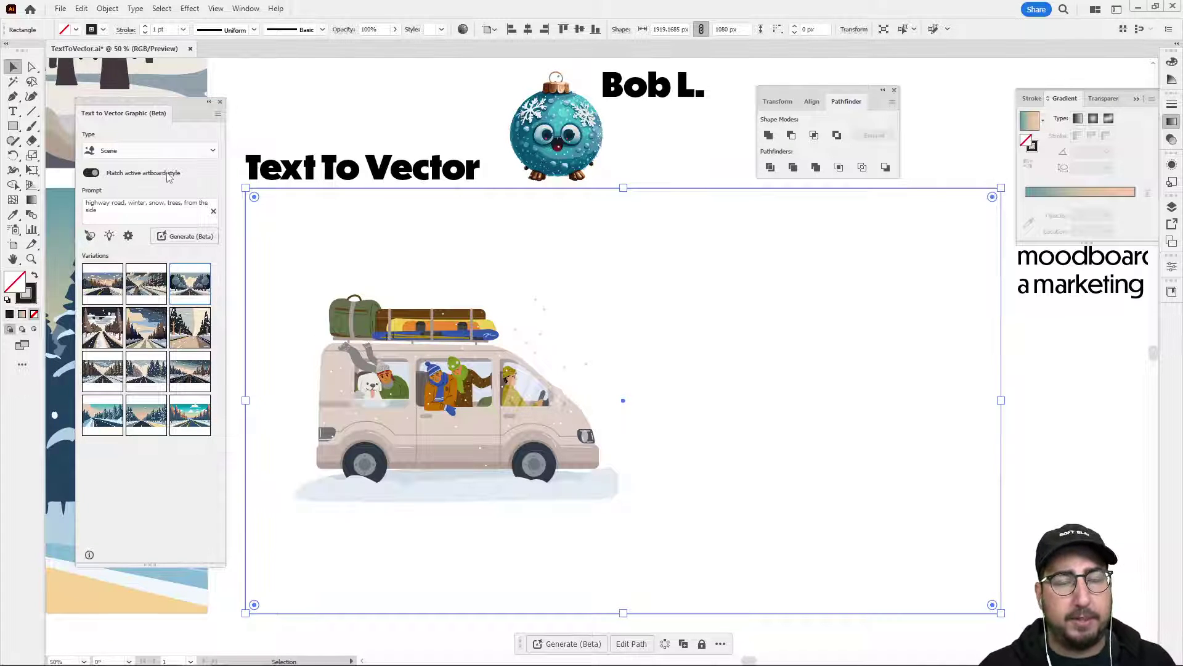
pyautogui.click(90, 237)
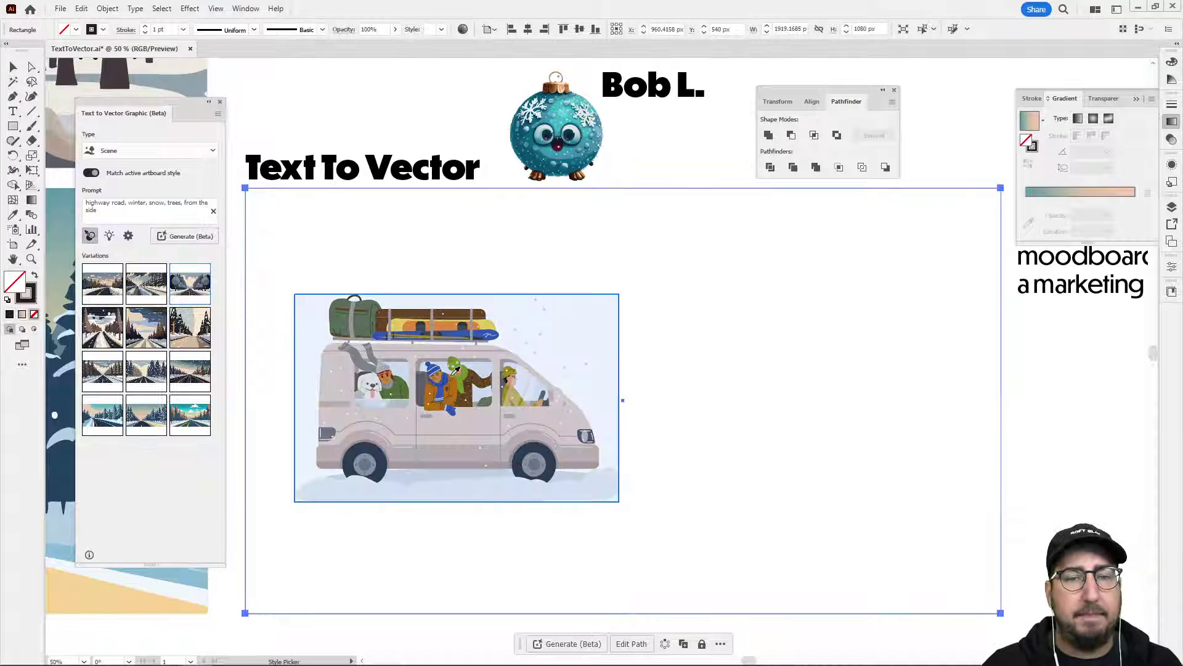
pyautogui.click(304, 350)
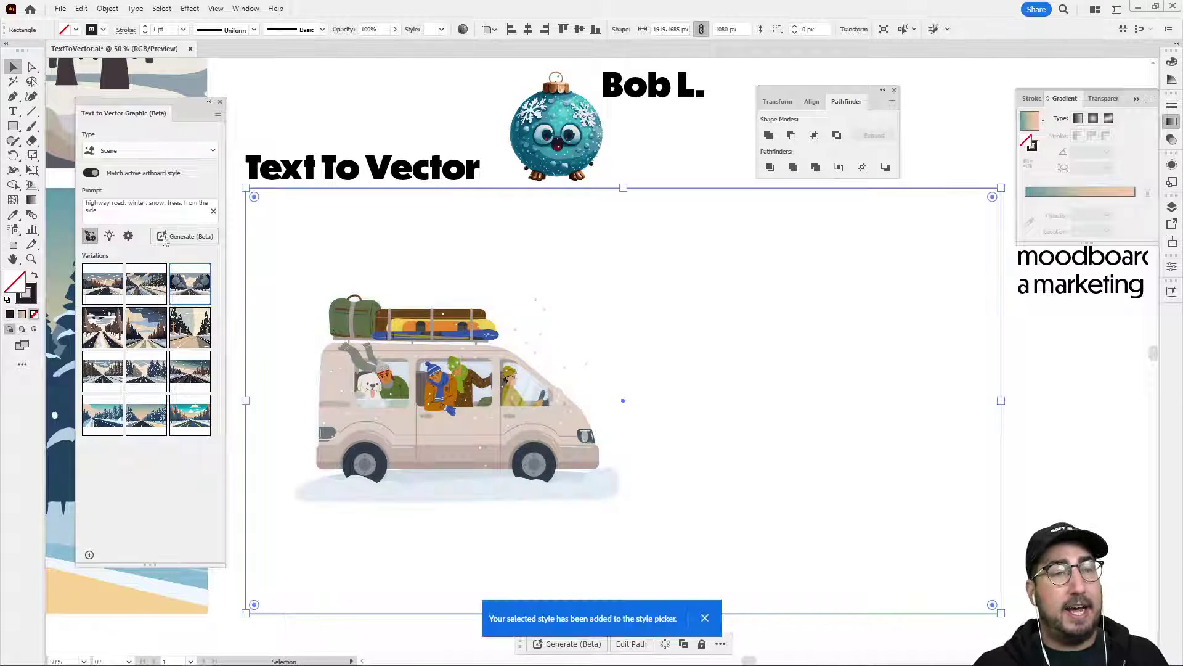
# Generate the scene behind the van from the prompt "profile view, highway road, winter, snow, trees" and apply the third variation
pyautogui.click(182, 203)
pyautogui.hotkey('shift', 'ctrl', 'End')
pyautogui.press('Delete')
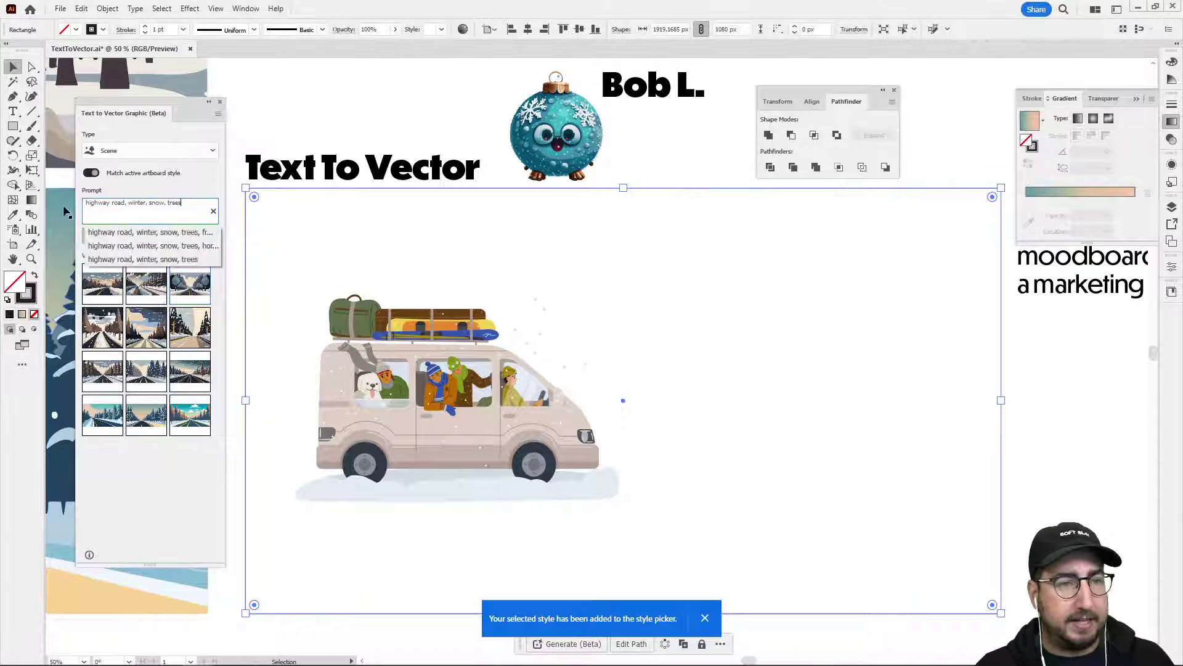
pyautogui.click(86, 204)
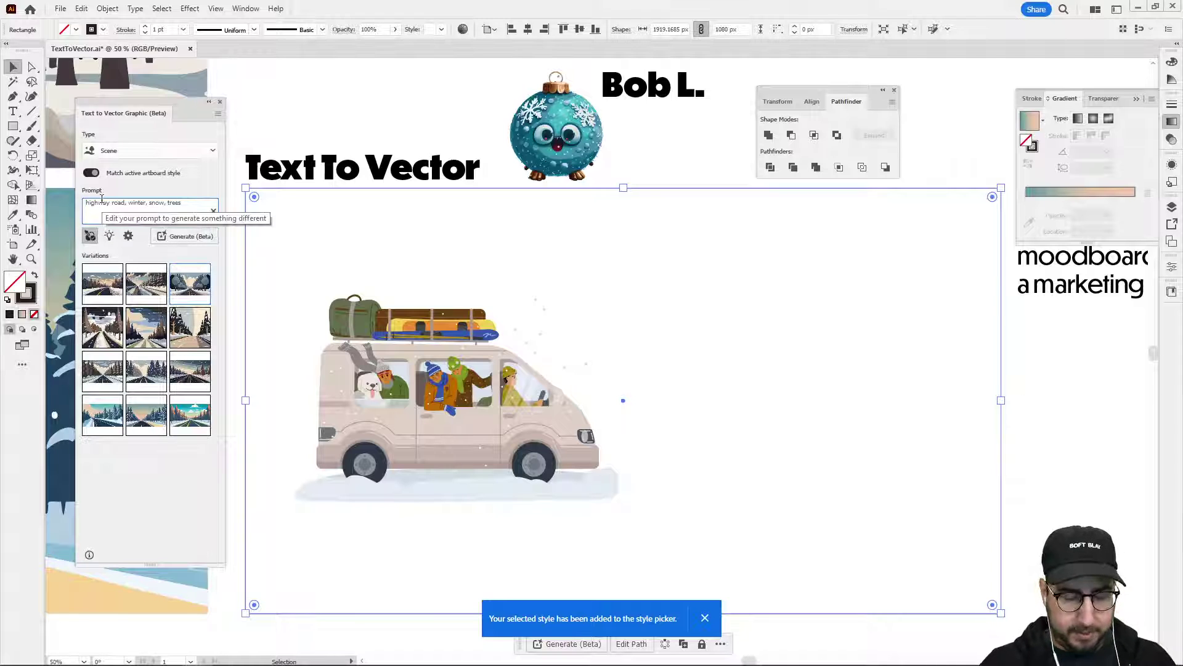
pyautogui.write('preof')
pyautogui.press('BackSpace')
pyautogui.press('BackSpace')
pyautogui.press('BackSpace')
pyautogui.write('ofile ')
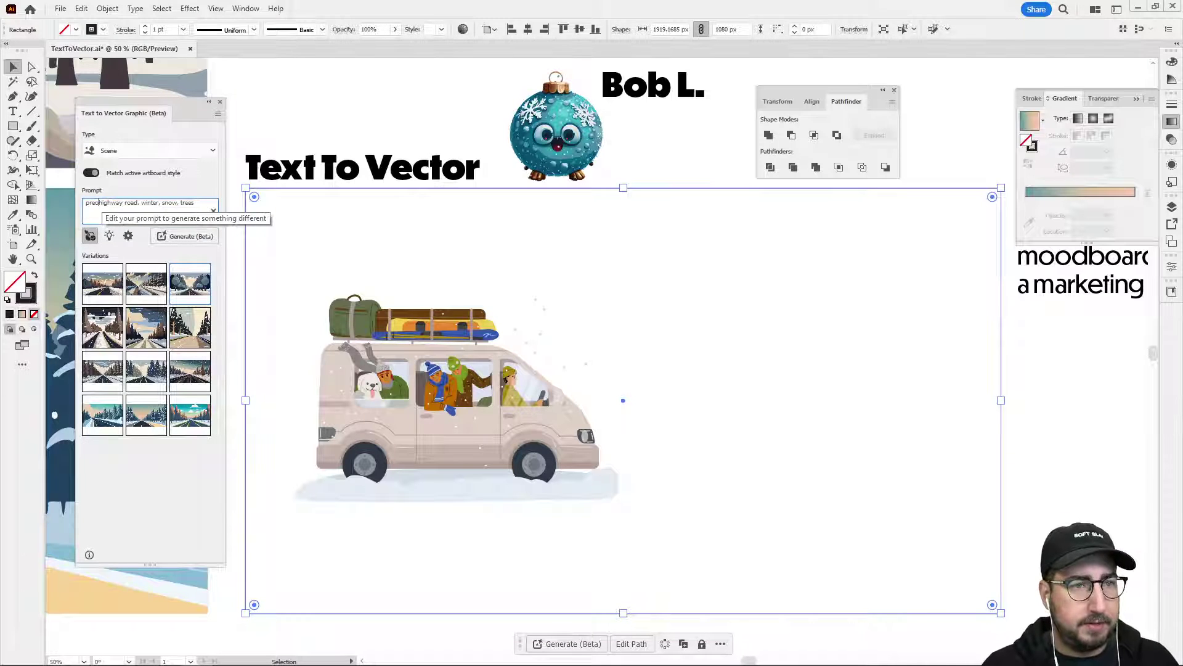
pyautogui.write('view,')
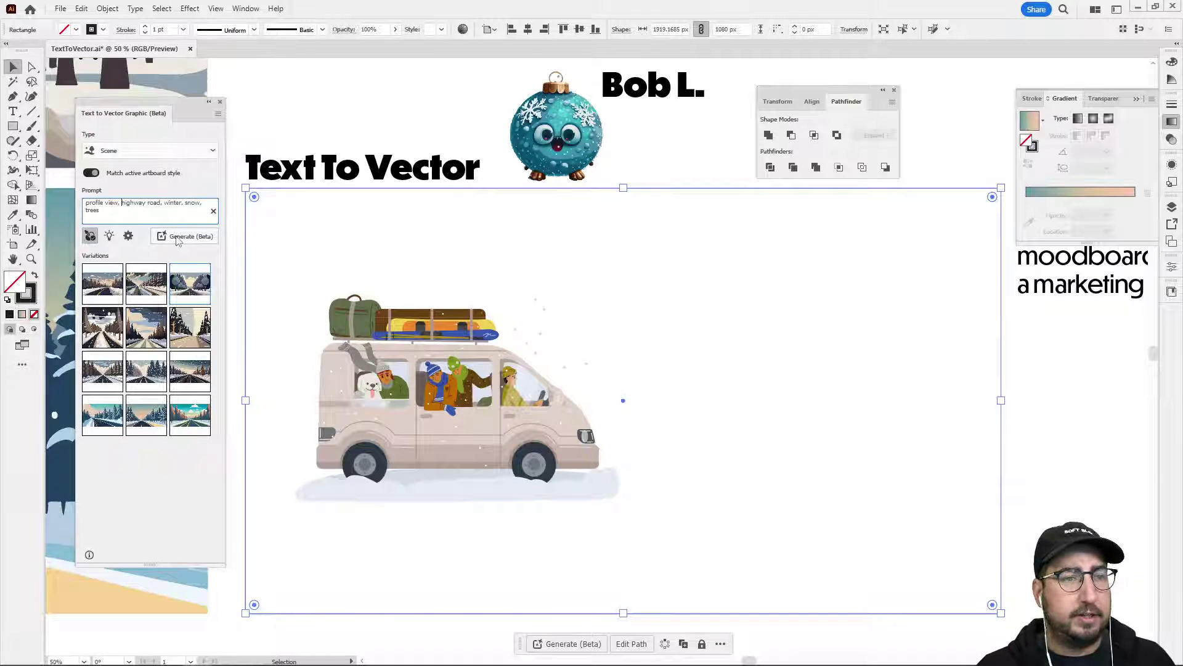
pyautogui.click(177, 238)
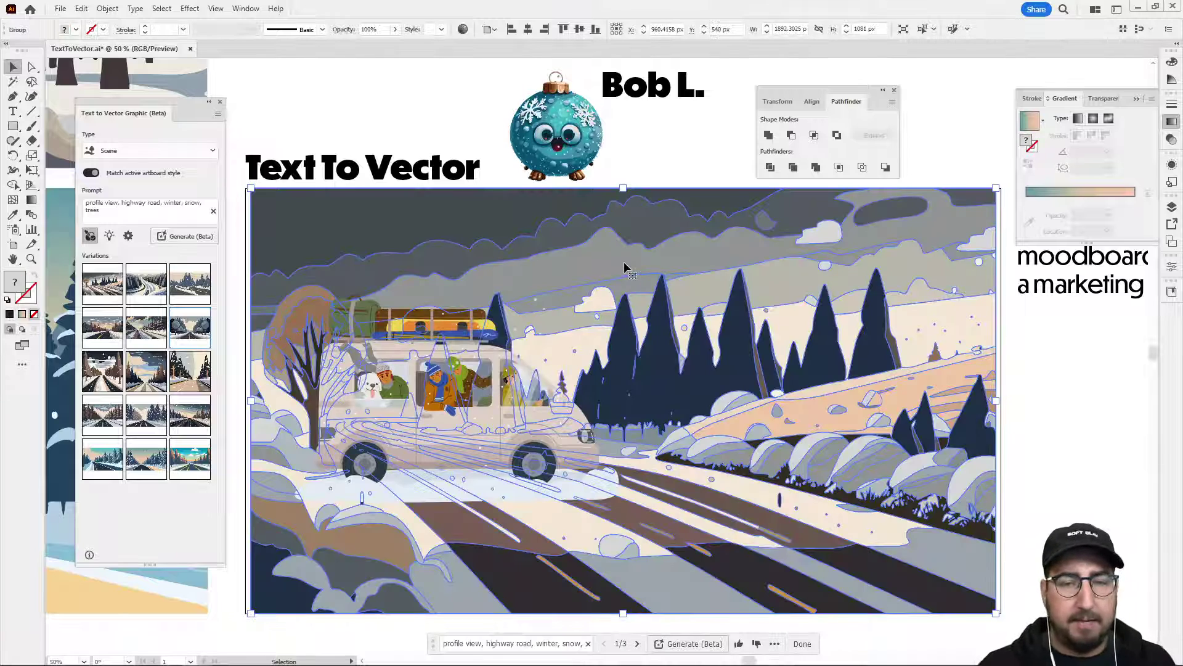
pyautogui.click(181, 299)
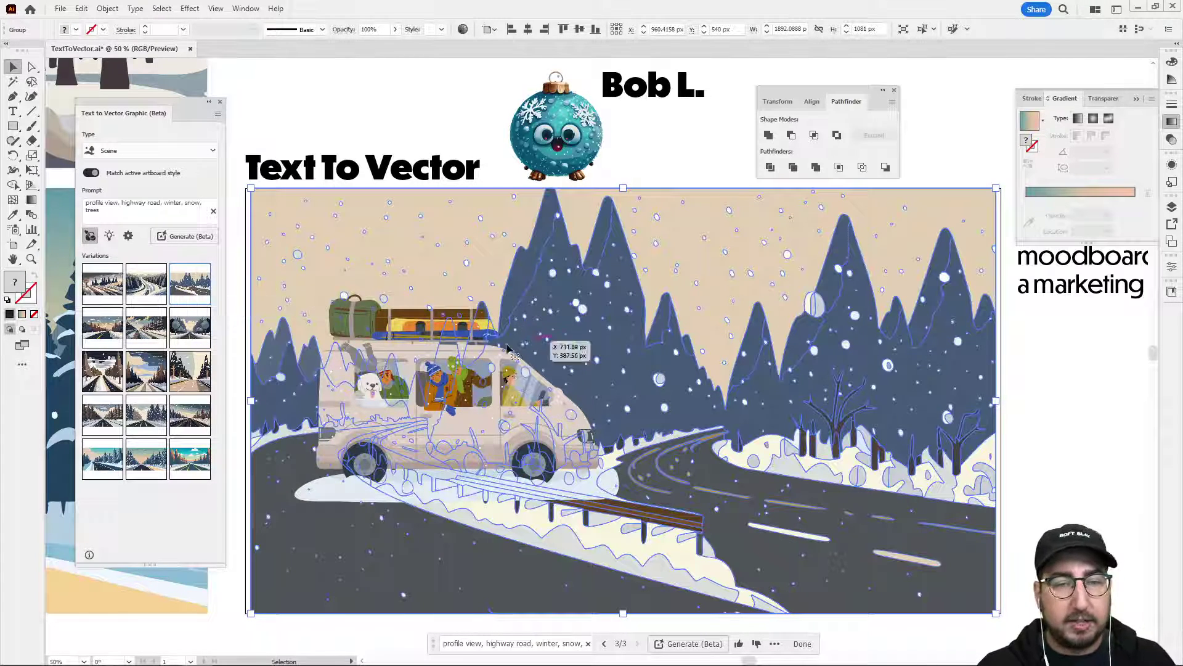
# Move the van down onto the near roadway and delete the snow mound beneath its wheels from the van group
pyautogui.click(362, 127)
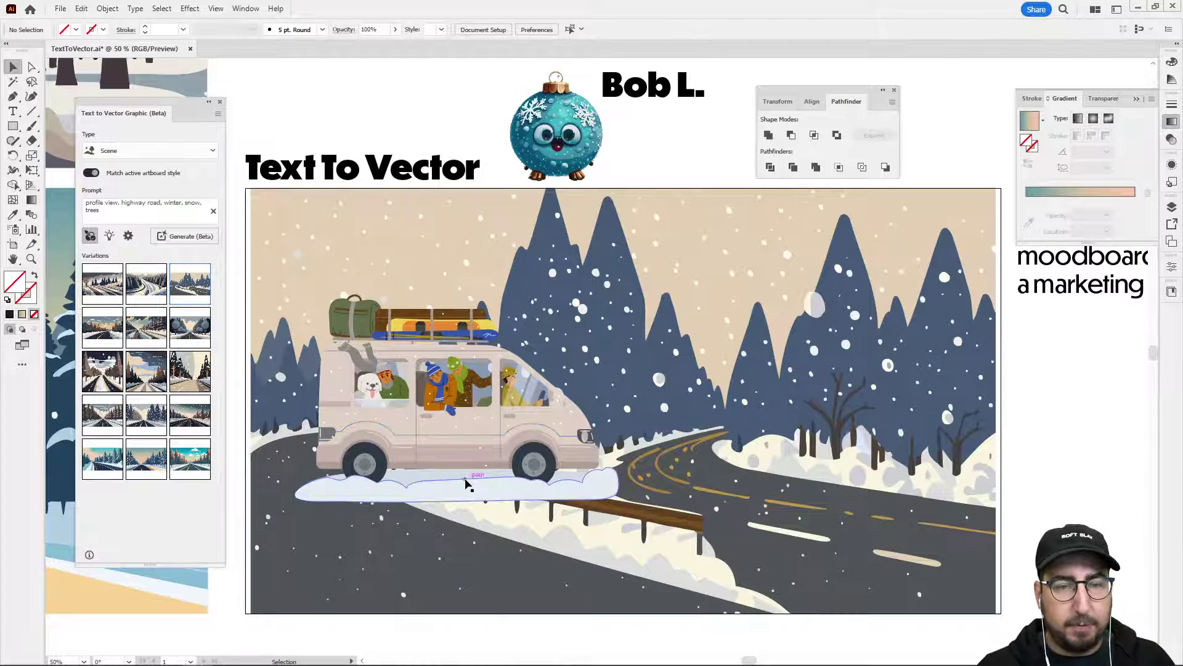
pyautogui.moveTo(457, 486); pyautogui.dragTo(425, 555)
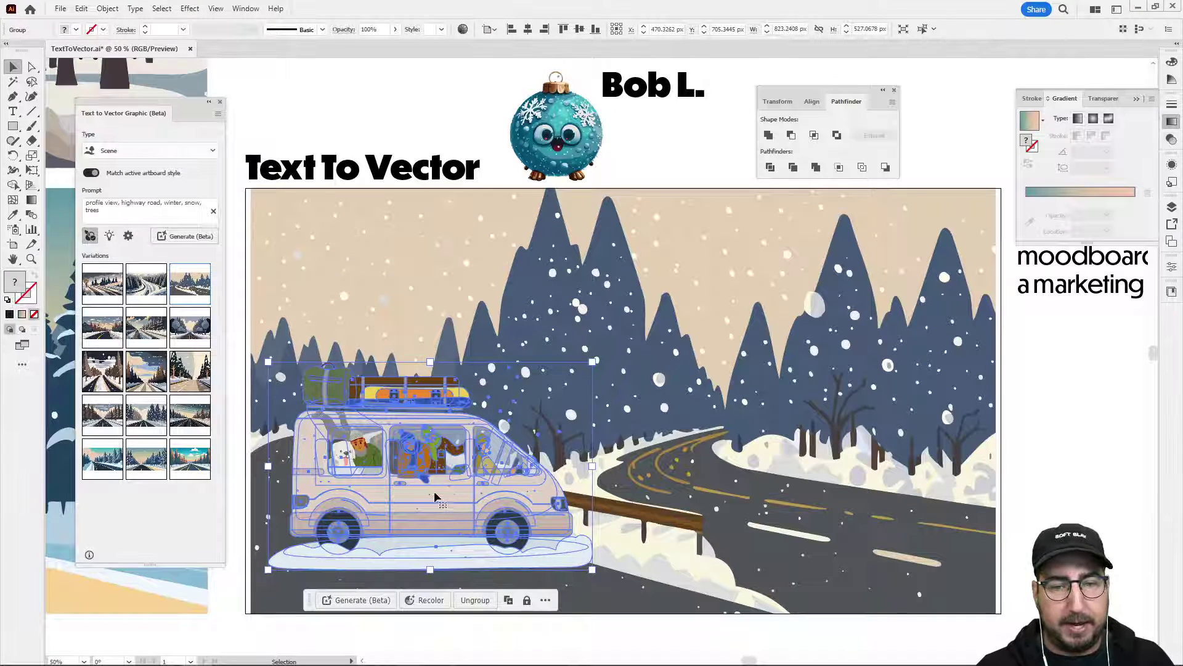
pyautogui.doubleClick(431, 546)
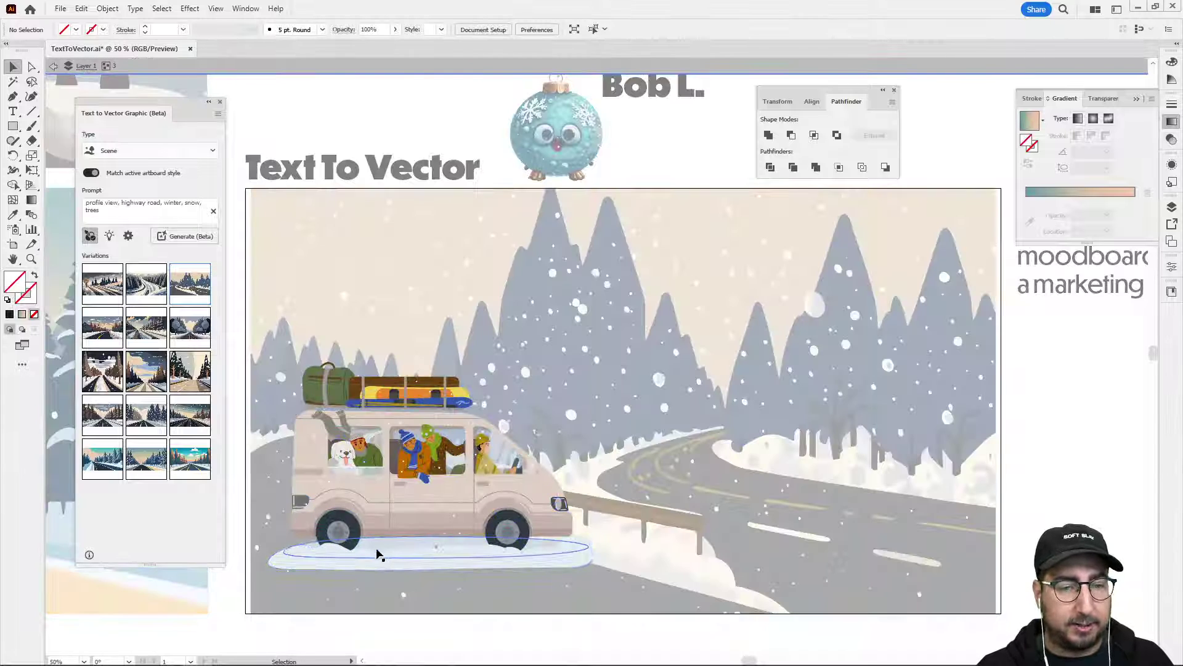
pyautogui.press('a')
pyautogui.click(423, 553)
pyautogui.press('Delete')
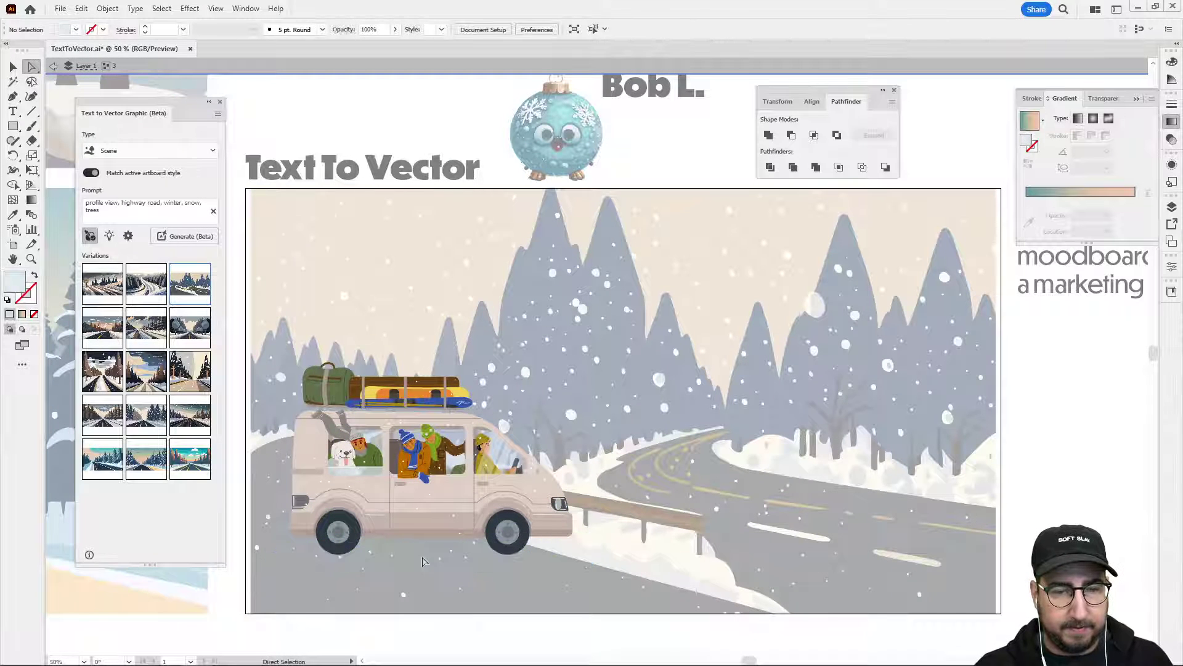
pyautogui.press('v')
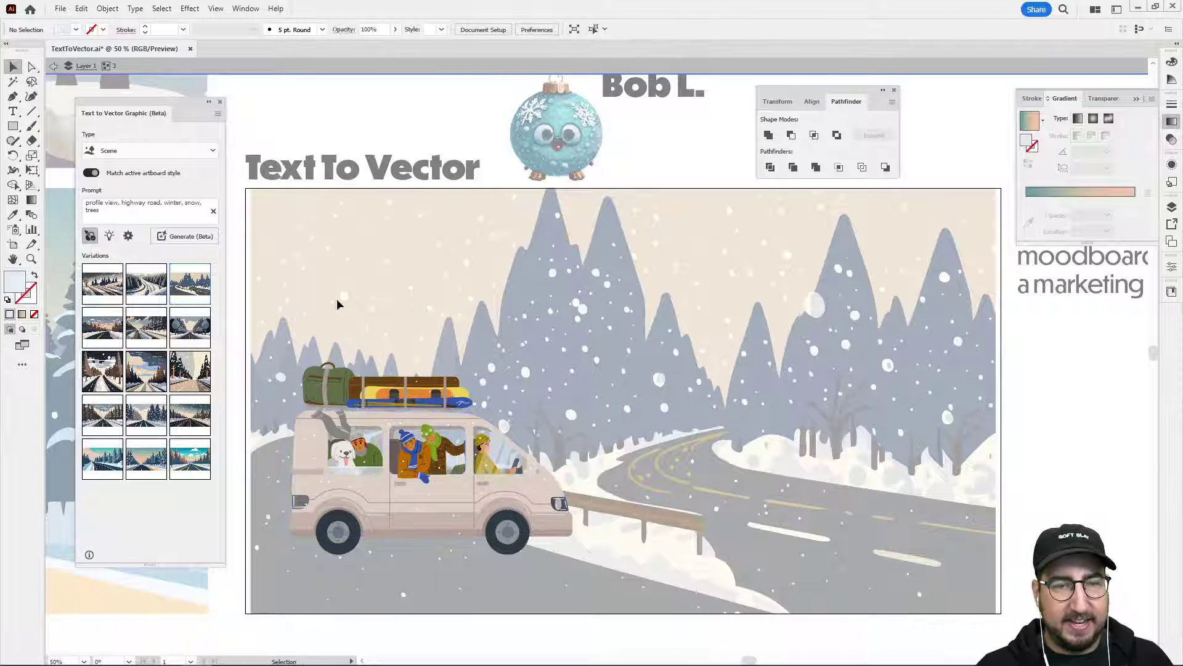
pyautogui.doubleClick(343, 128)
# Nudge the van lower on the road and widen the background scene to fill the artboard's width
pyautogui.moveTo(421, 491); pyautogui.dragTo(411, 516)
pyautogui.click(994, 375)
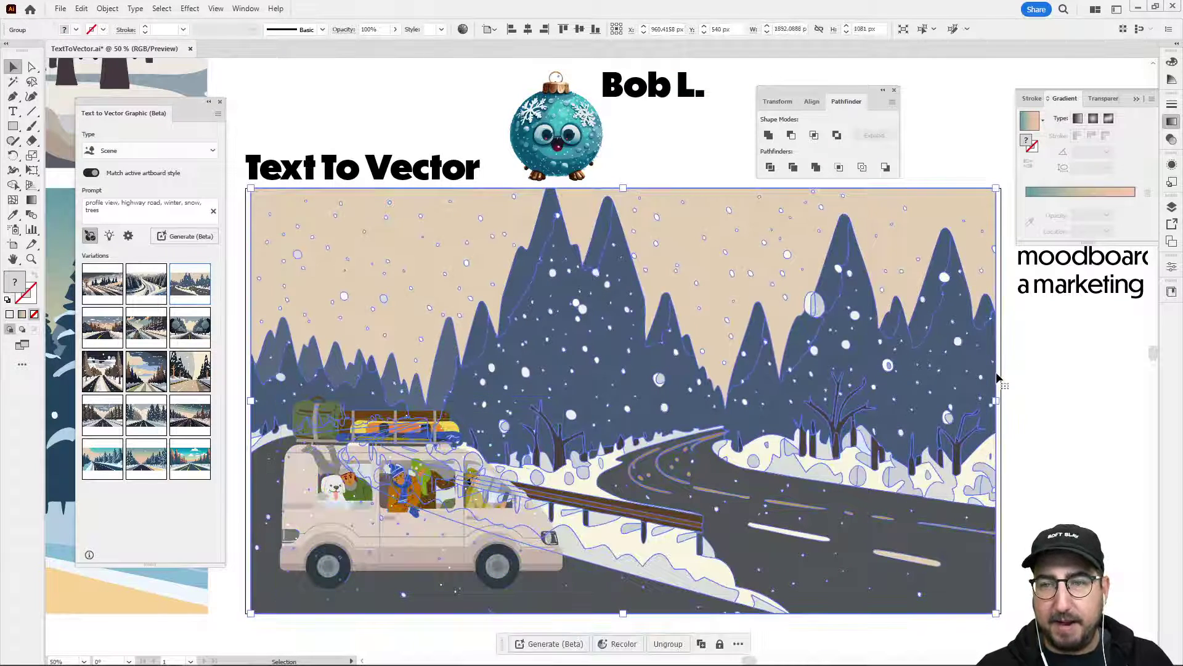
pyautogui.moveTo(998, 398)
pyautogui.mouseDown()
pyautogui.moveTo(1015, 397)
pyautogui.moveTo(1003, 397)
pyautogui.mouseUp()
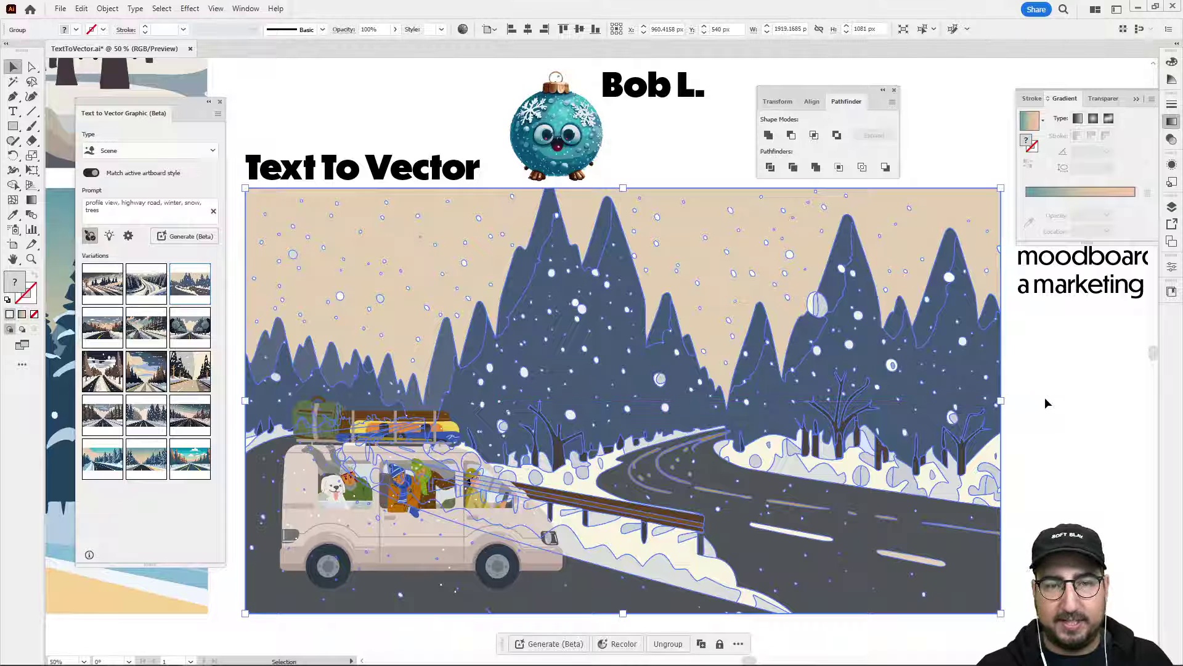
pyautogui.click(1043, 399)
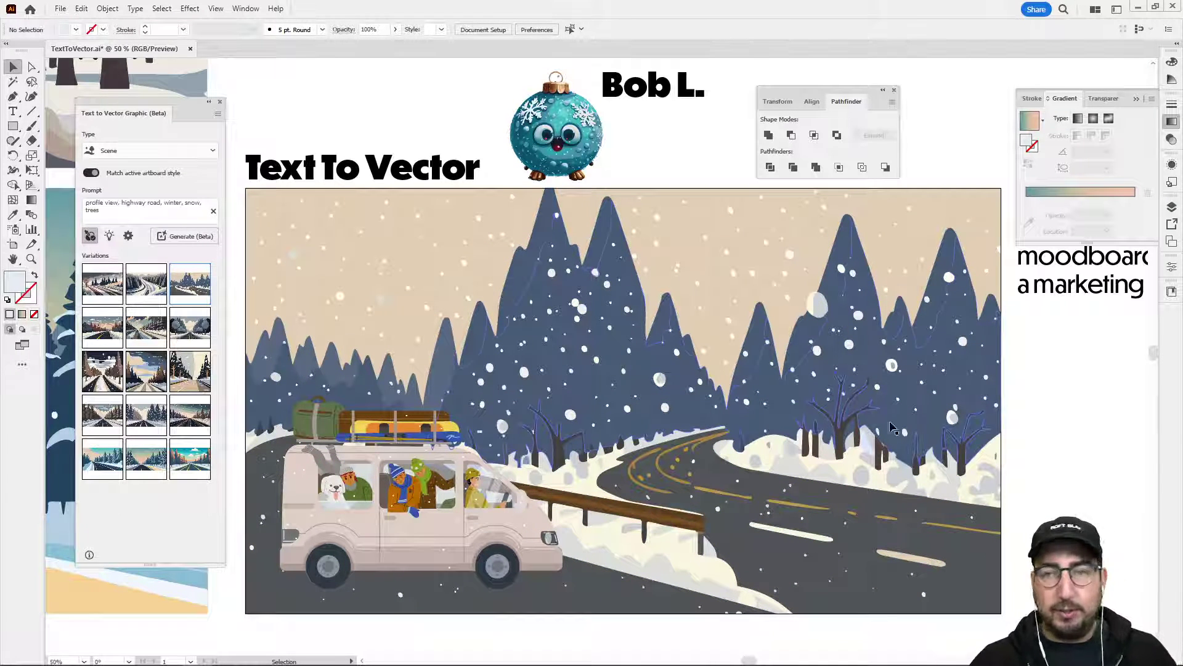
# Close the floating Pathfinder panel group
pyautogui.moveTo(725, 445); pyautogui.dragTo(747, 415)
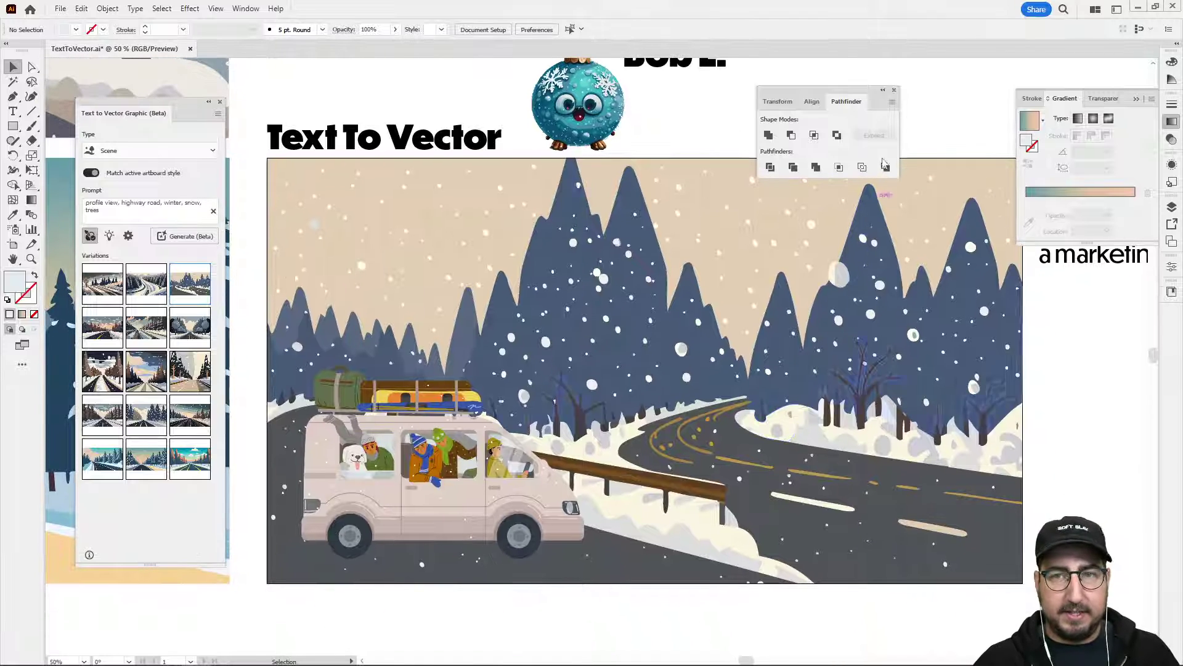
pyautogui.click(894, 90)
pyautogui.moveTo(791, 311); pyautogui.dragTo(810, 287)
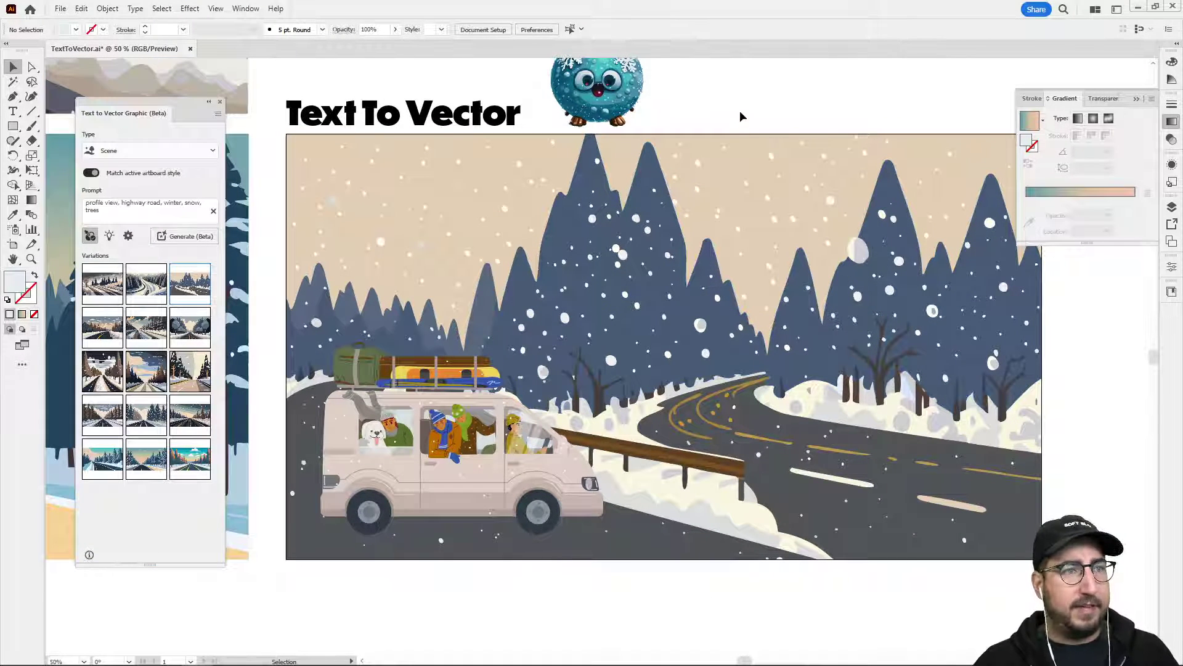
# Duplicate the van and its background below the artboard, and place a second copy beside the first one
pyautogui.scroll(-2, 427, 313)
pyautogui.moveTo(509, 444); pyautogui.dragTo(391, 515)
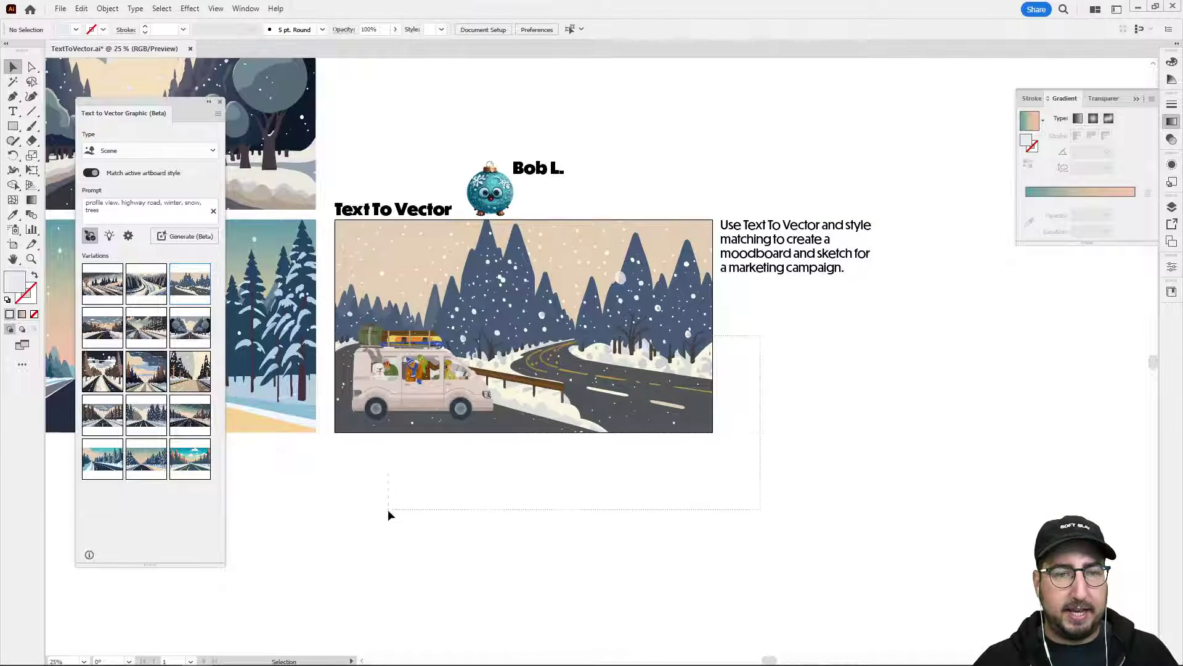
pyautogui.scroll(-3, 510, 322)
pyautogui.keyDown('shift'); pyautogui.click(803, 97); pyautogui.keyUp('shift')
pyautogui.moveTo(676, 134); pyautogui.dragTo(677, 389)
pyautogui.moveTo(536, 388); pyautogui.dragTo(937, 388)
pyautogui.click(790, 264)
# Apply the second generated variation to the background of the left copy below the artboard
pyautogui.click(706, 359)
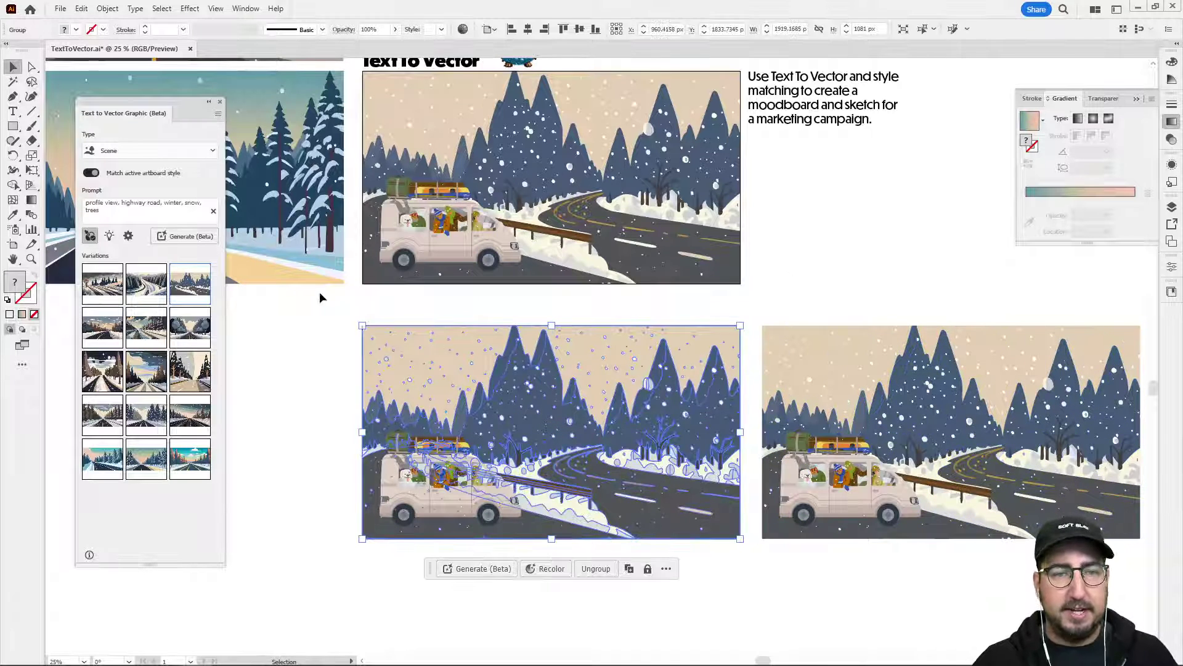
pyautogui.click(148, 291)
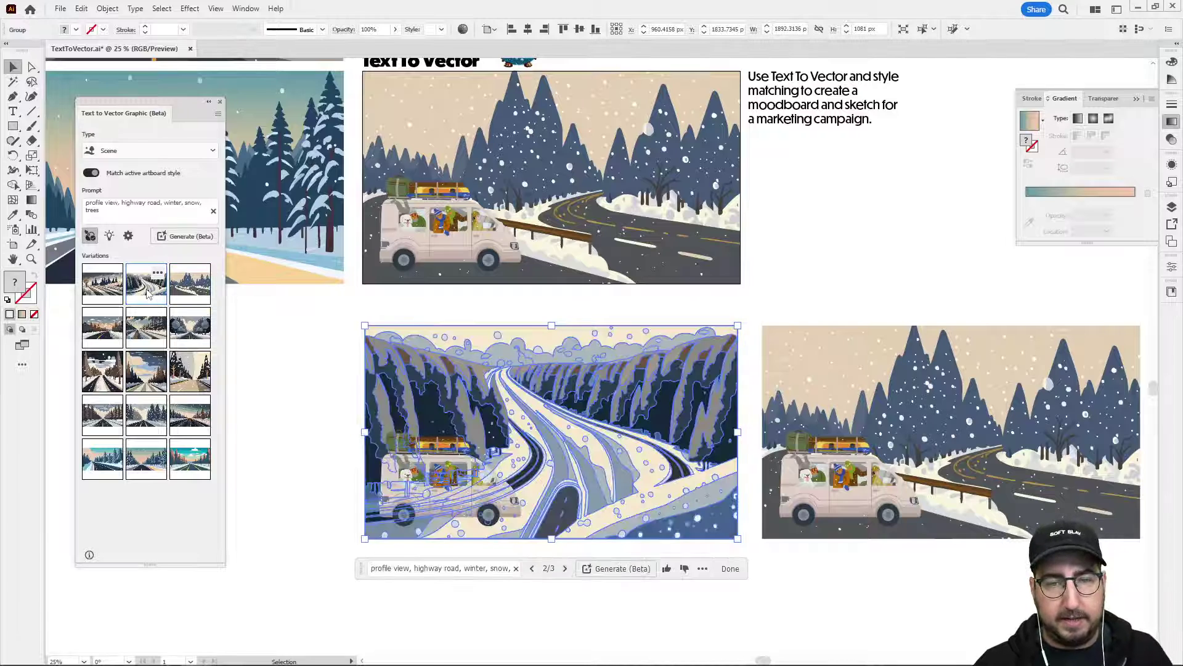
pyautogui.click(314, 457)
pyautogui.hotkey('ctrl', '=')
pyautogui.hotkey('ctrl', '=')
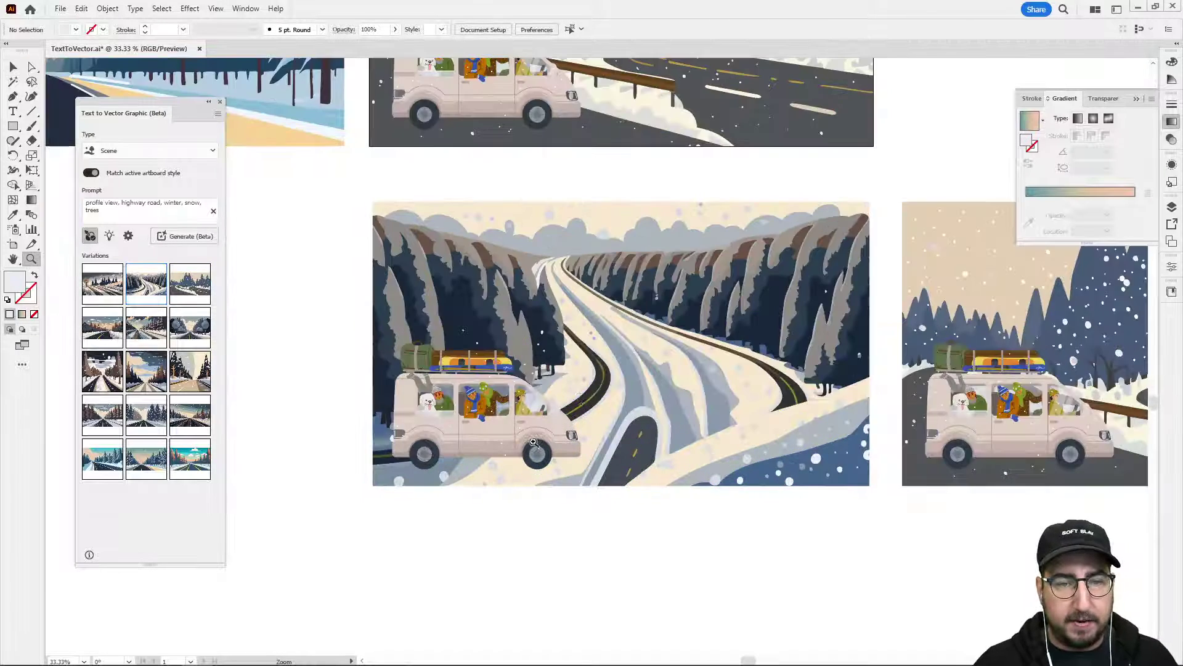
# Scale up the van in the left copy to about 923 px wide
pyautogui.click(464, 437)
pyautogui.press('s')
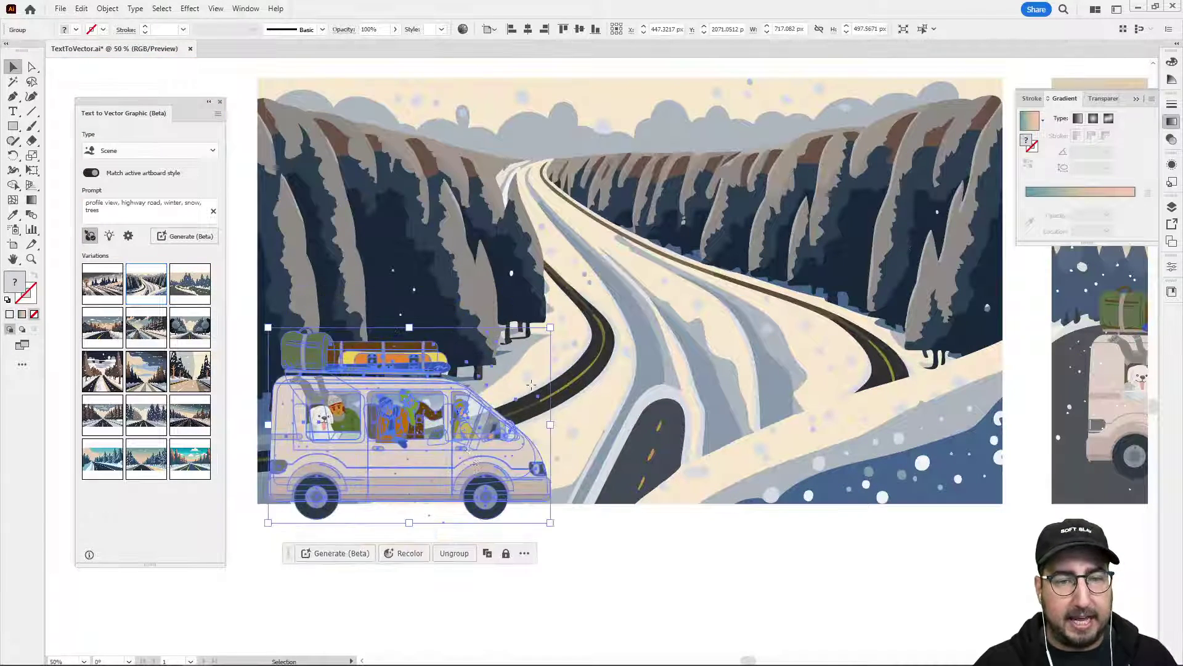
pyautogui.moveTo(570, 330); pyautogui.dragTo(614, 317)
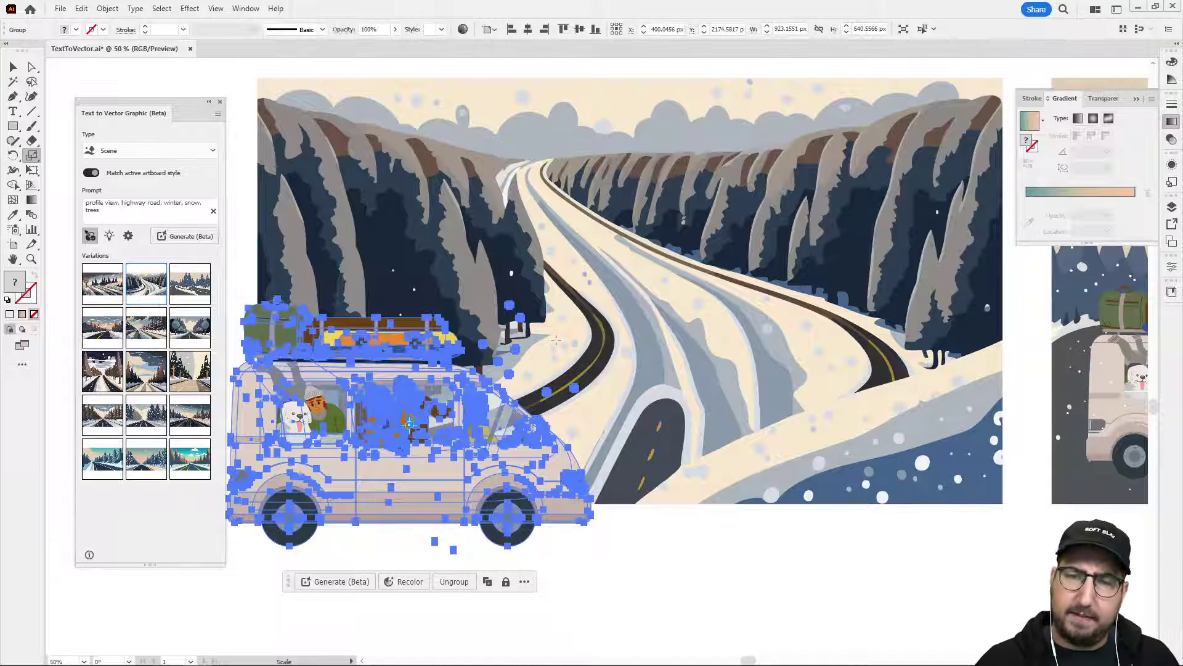
# Switch the left copy's background to the first variation, with the bare brown tree and dark cloudy sky
pyautogui.press('v')
pyautogui.click(616, 292)
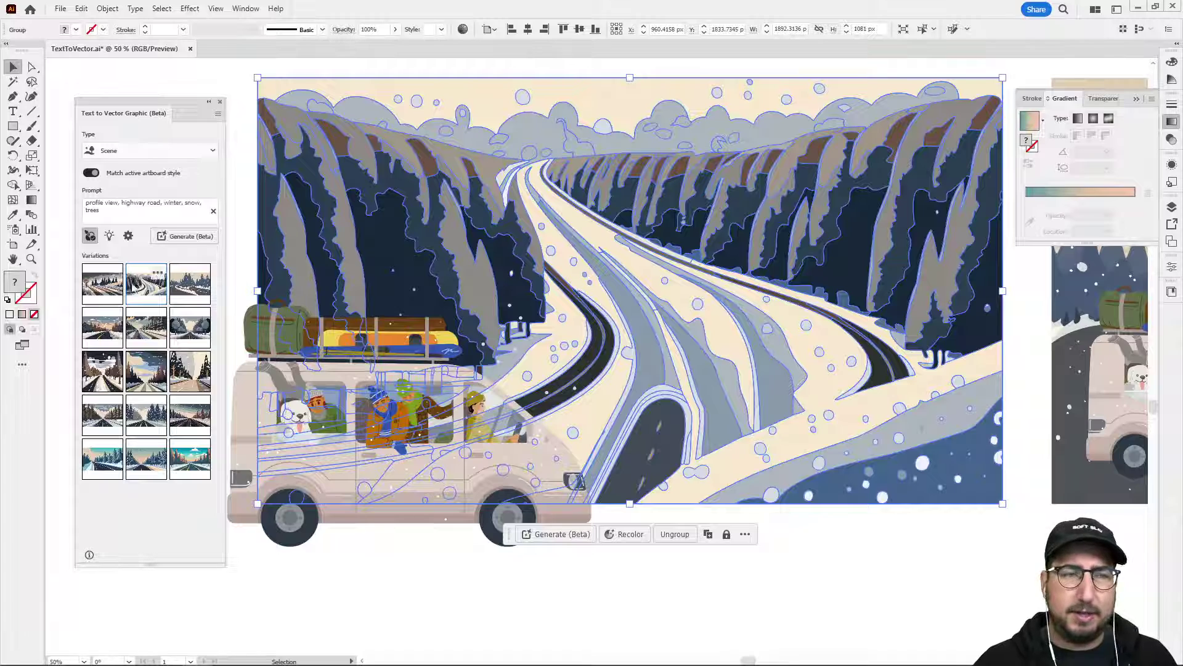
pyautogui.click(106, 284)
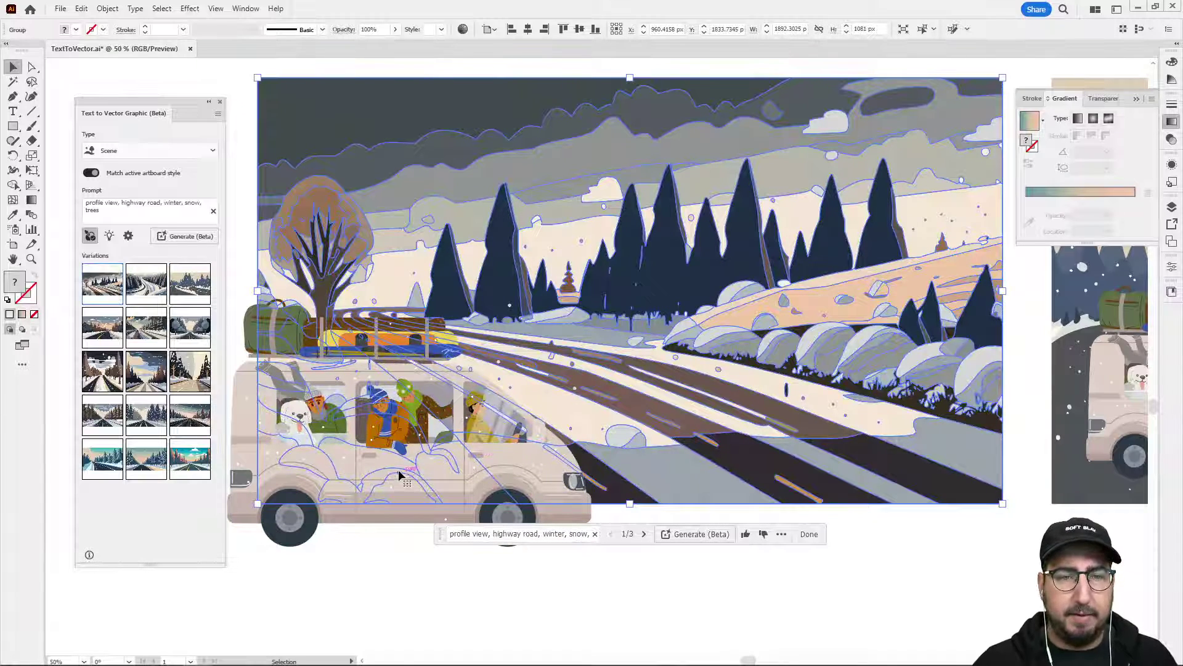
# Reflect the van in the left copy so that it faces the opposite direction
pyautogui.rightClick(341, 459)
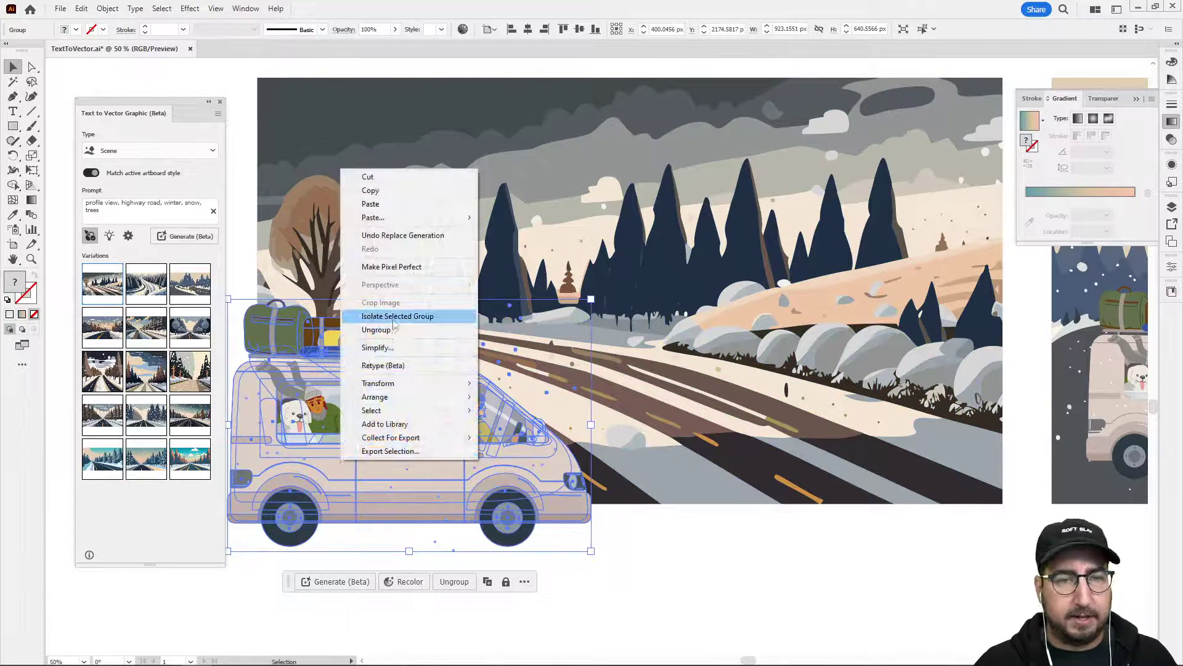
pyautogui.moveTo(398, 383)
pyautogui.click(521, 430)
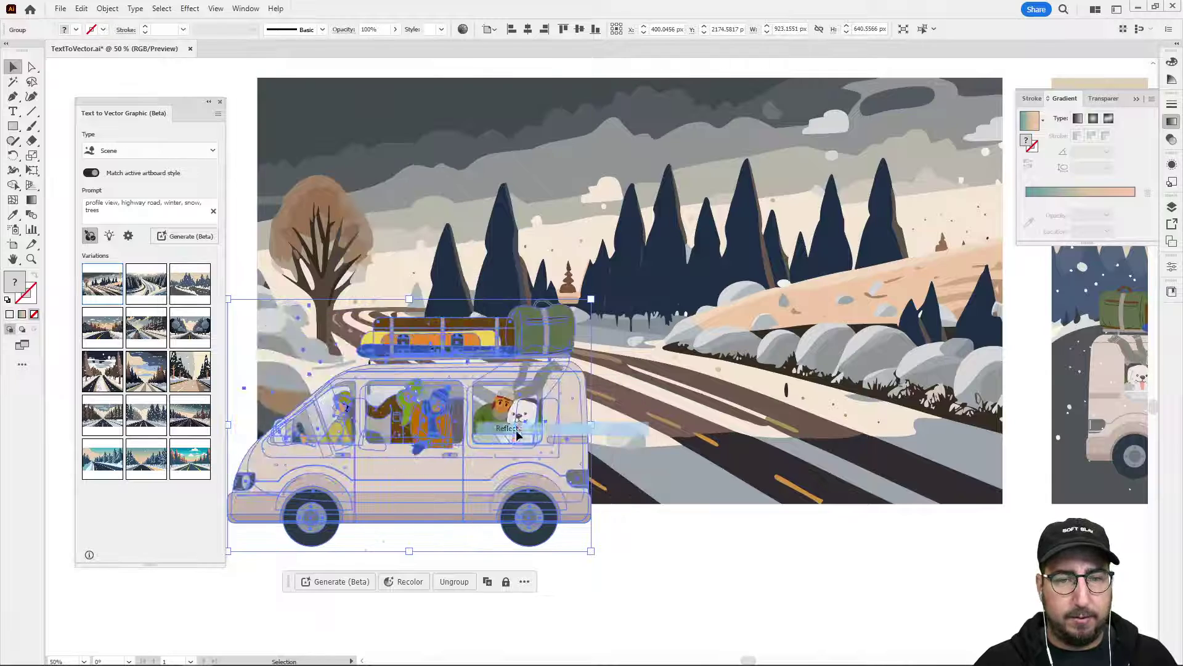
pyautogui.click(592, 255)
# Shrink and tilt the reflected van and place it on the right-hand roadway so it follows the road's slope toward the bend
pyautogui.moveTo(599, 296); pyautogui.dragTo(628, 327)
pyautogui.moveTo(579, 415); pyautogui.dragTo(864, 386)
pyautogui.press('s')
pyautogui.moveTo(998, 313); pyautogui.dragTo(924, 338)
pyautogui.press('r')
pyautogui.moveTo(927, 303); pyautogui.dragTo(928, 332)
pyautogui.press('s')
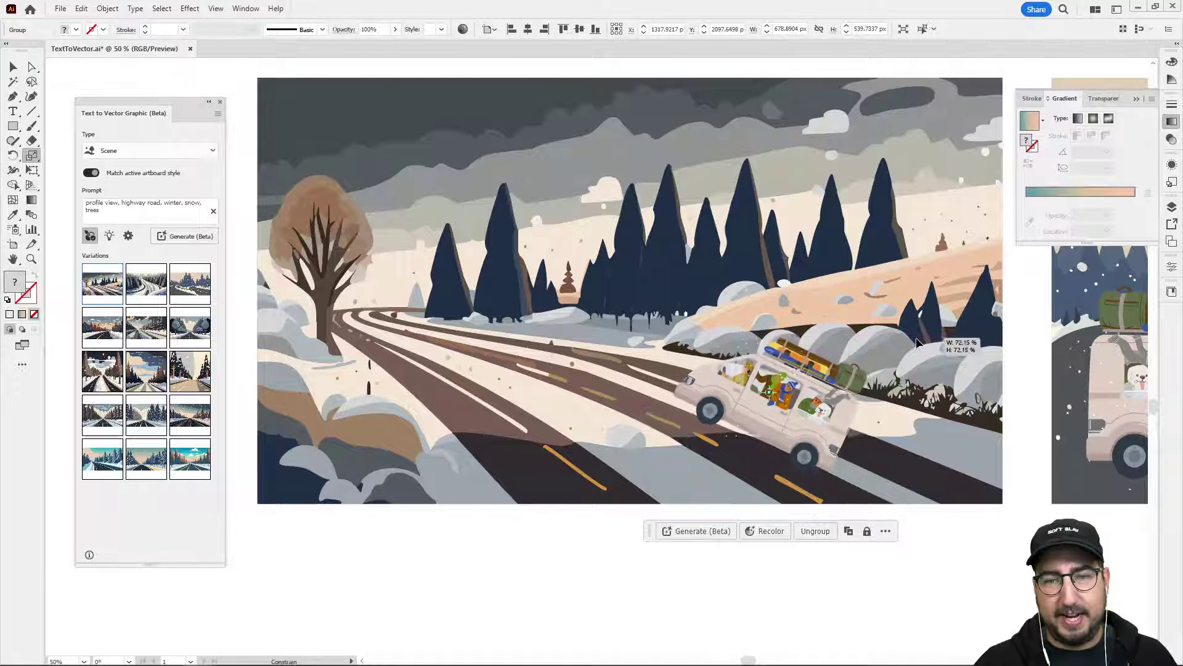
pyautogui.press('v')
pyautogui.moveTo(818, 425); pyautogui.dragTo(837, 446)
pyautogui.click(900, 586)
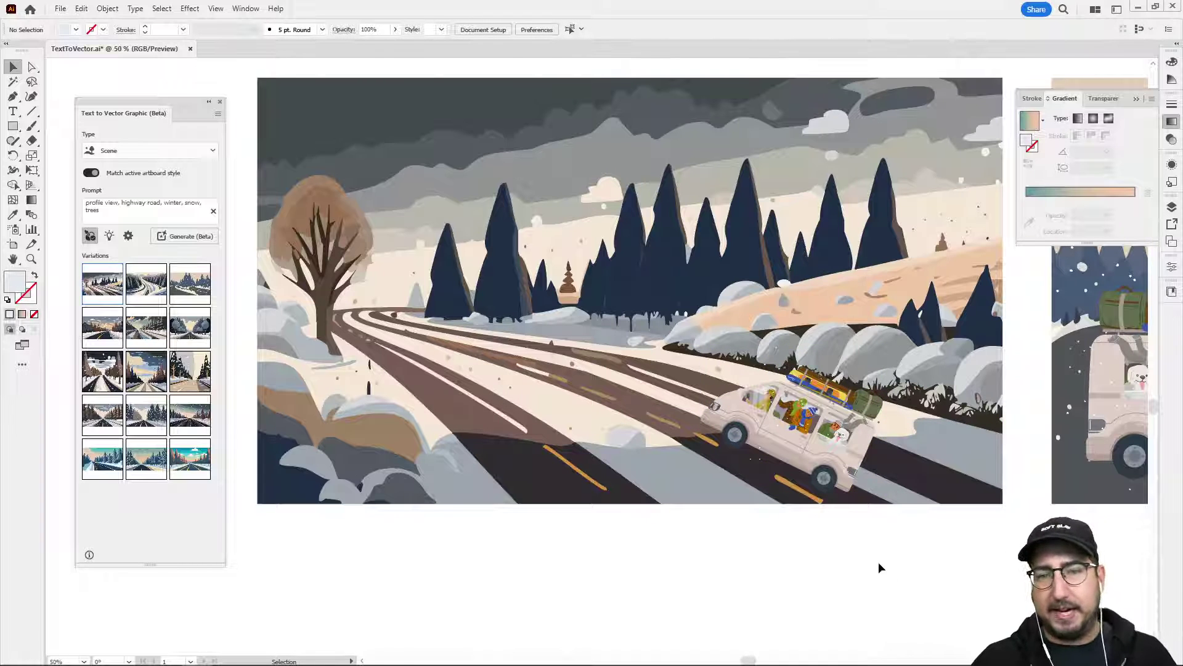
# Select both the van and the snowy background on the main artboard and open Recolor Artwork for them
pyautogui.press('z')
pyautogui.keyDown('alt'); pyautogui.click(734, 368); pyautogui.keyUp('alt')
pyautogui.moveTo(709, 336); pyautogui.dragTo(718, 557)
pyautogui.press('v')
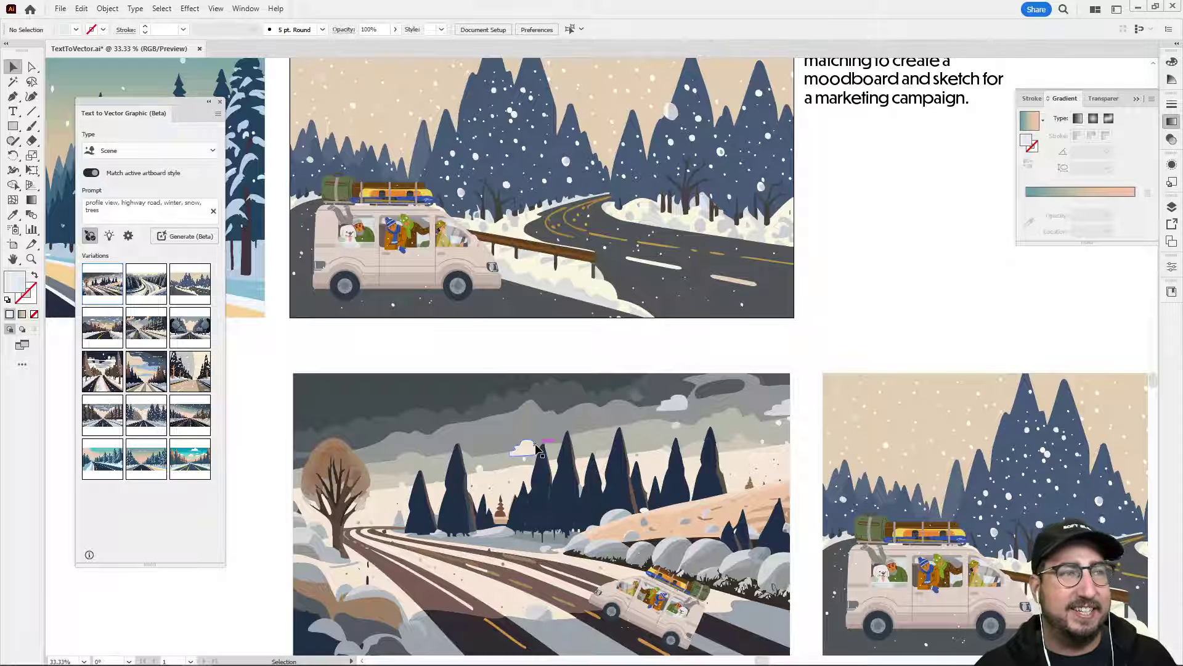
pyautogui.press('space')
pyautogui.moveTo(495, 364); pyautogui.dragTo(531, 478)
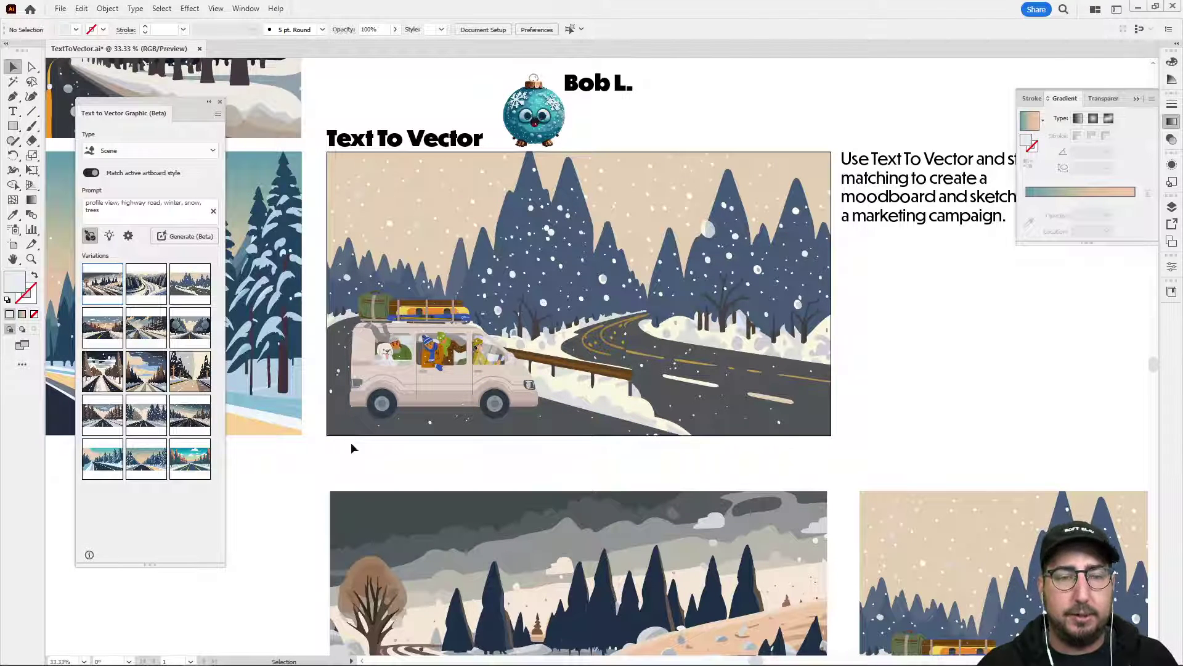
pyautogui.click(655, 274)
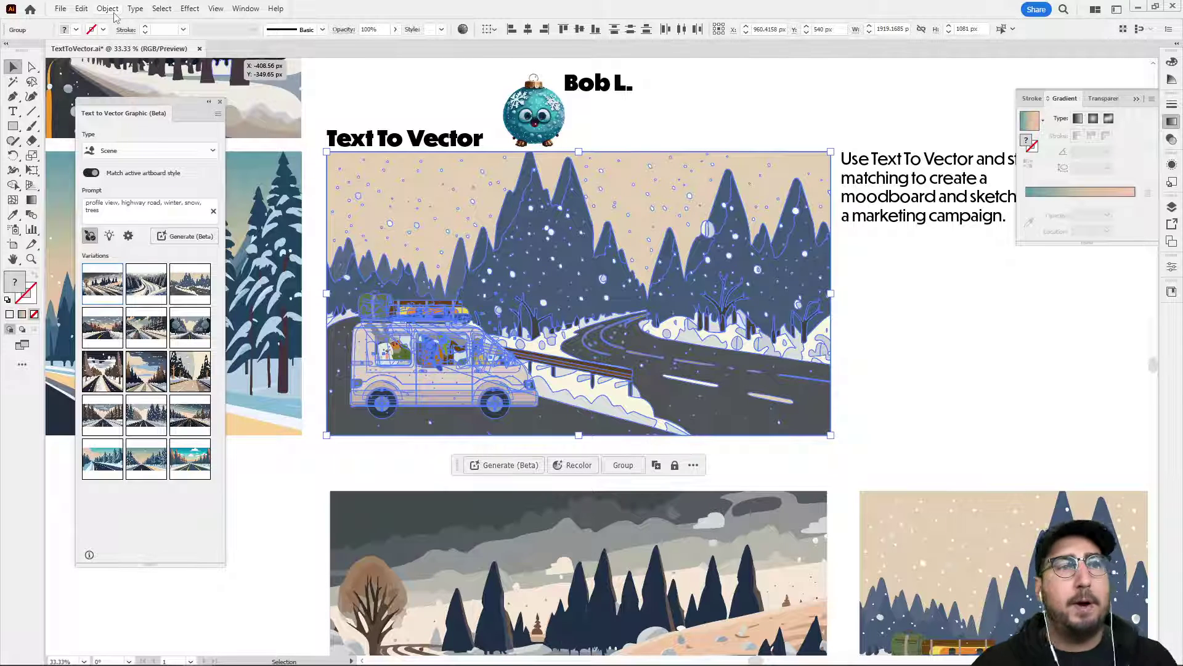
pyautogui.click(84, 11)
pyautogui.moveTo(176, 241)
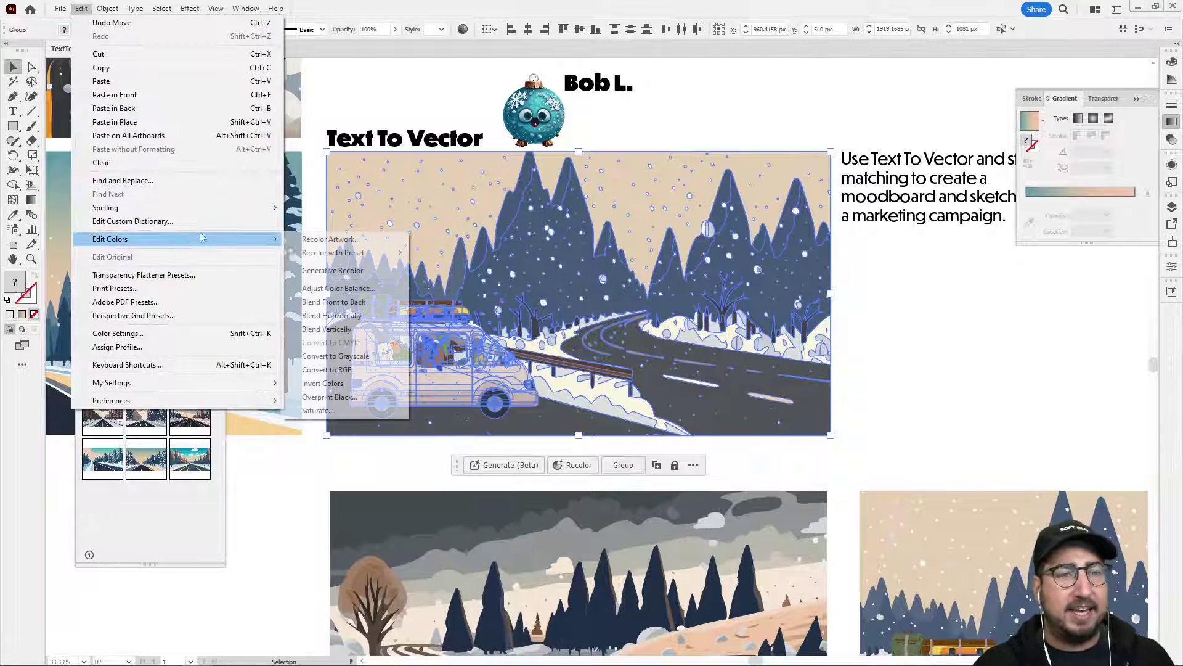
pyautogui.click(323, 242)
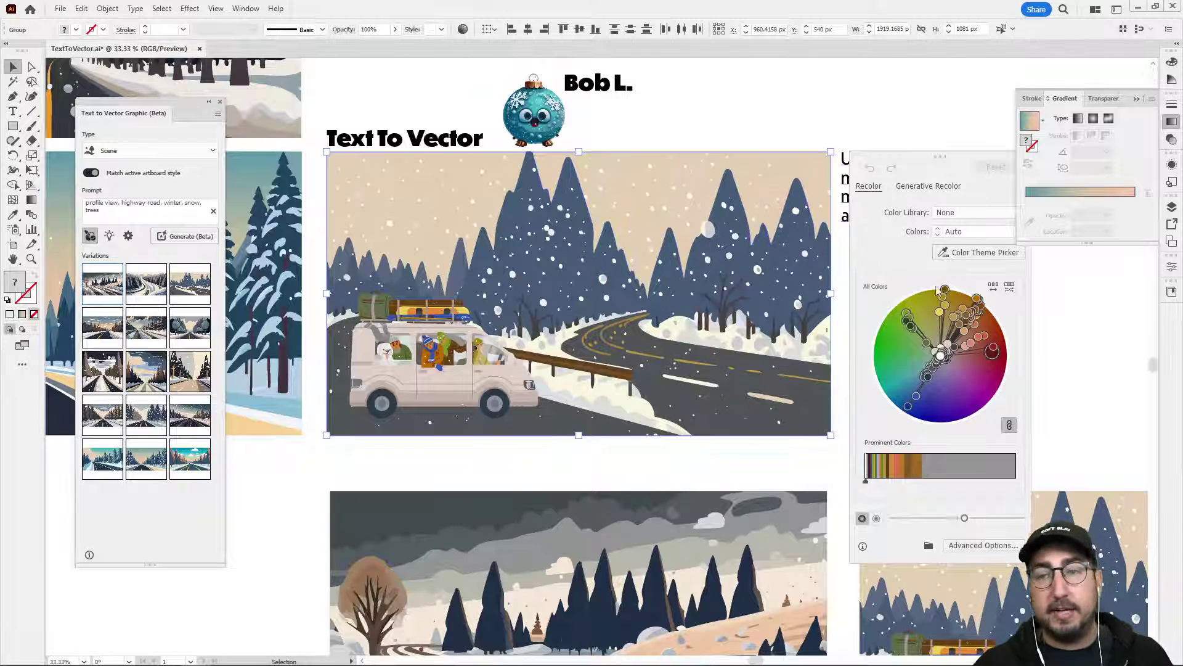
# Generate color variations with Generative Recolor from the prompt "winter snow, ice, mountains", accepting the generative AI user guidelines
pyautogui.moveTo(924, 163); pyautogui.dragTo(811, 134)
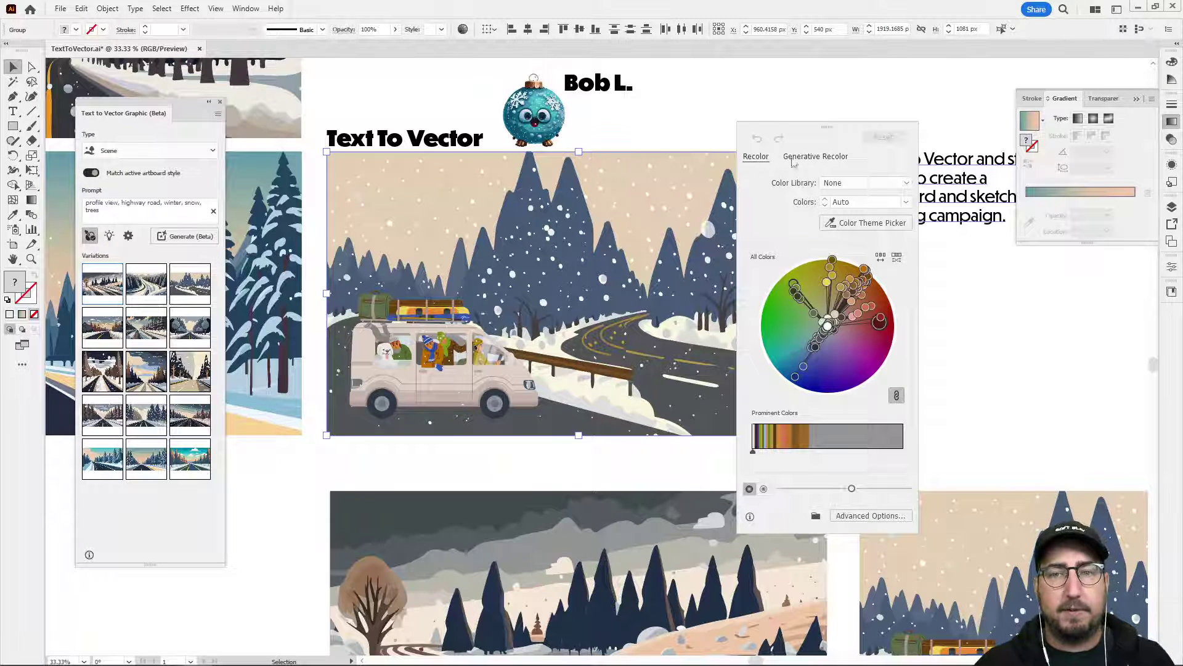
pyautogui.click(795, 158)
pyautogui.click(806, 204)
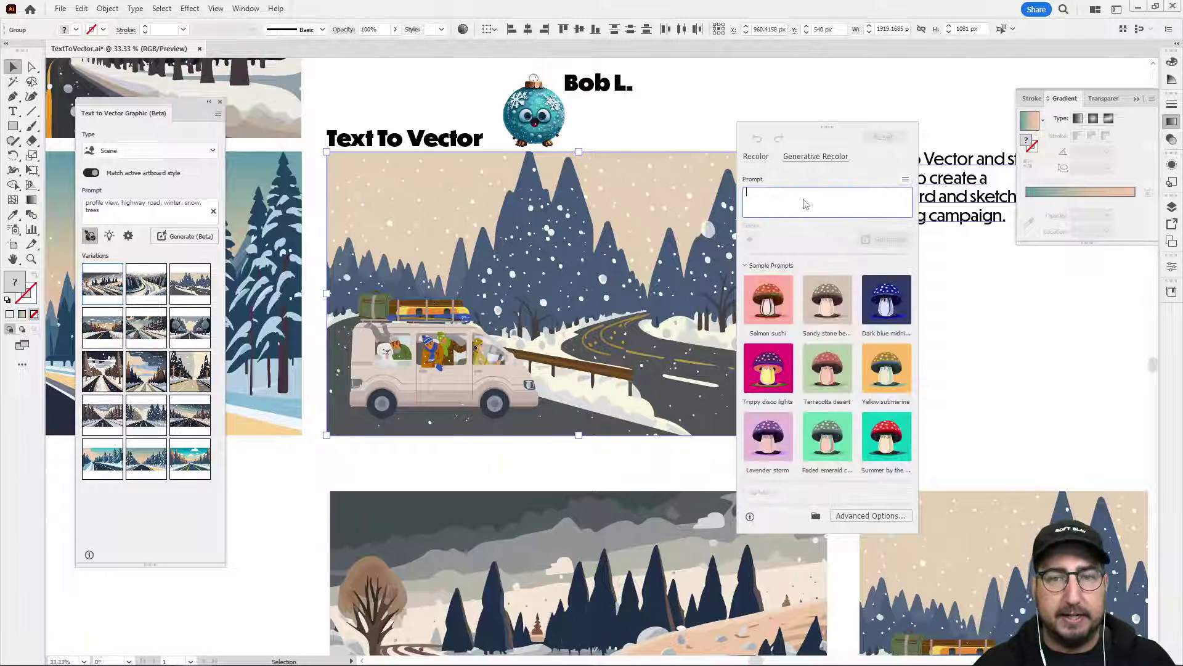
pyautogui.write('W')
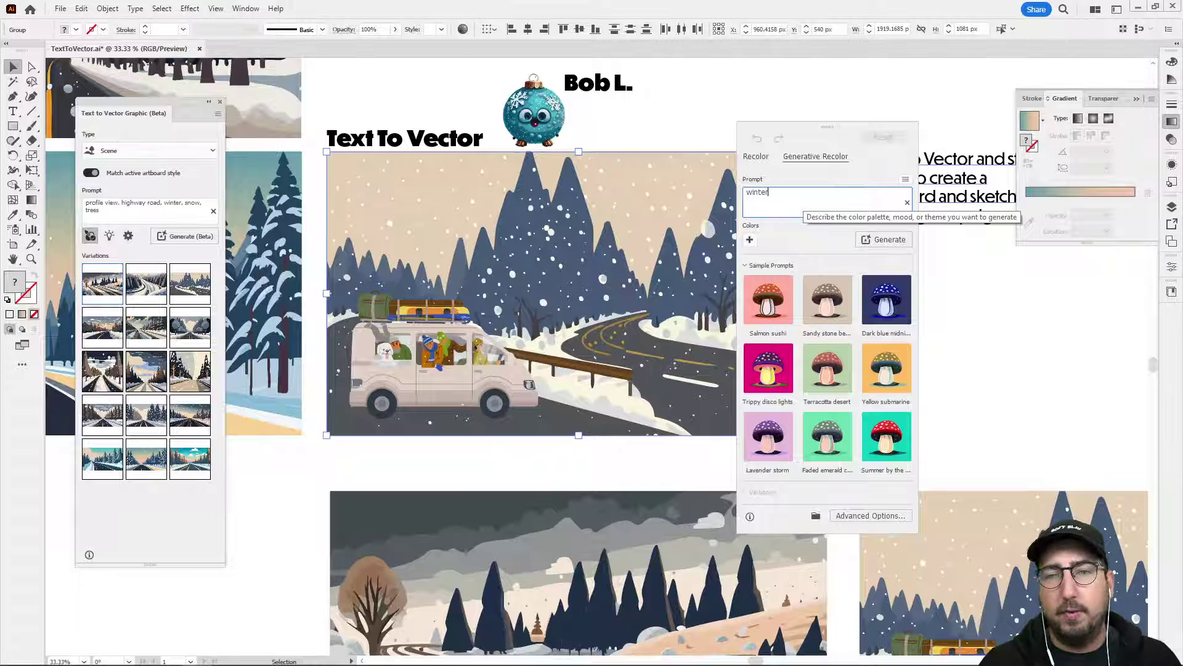
pyautogui.write('inter snow, ice, mountains')
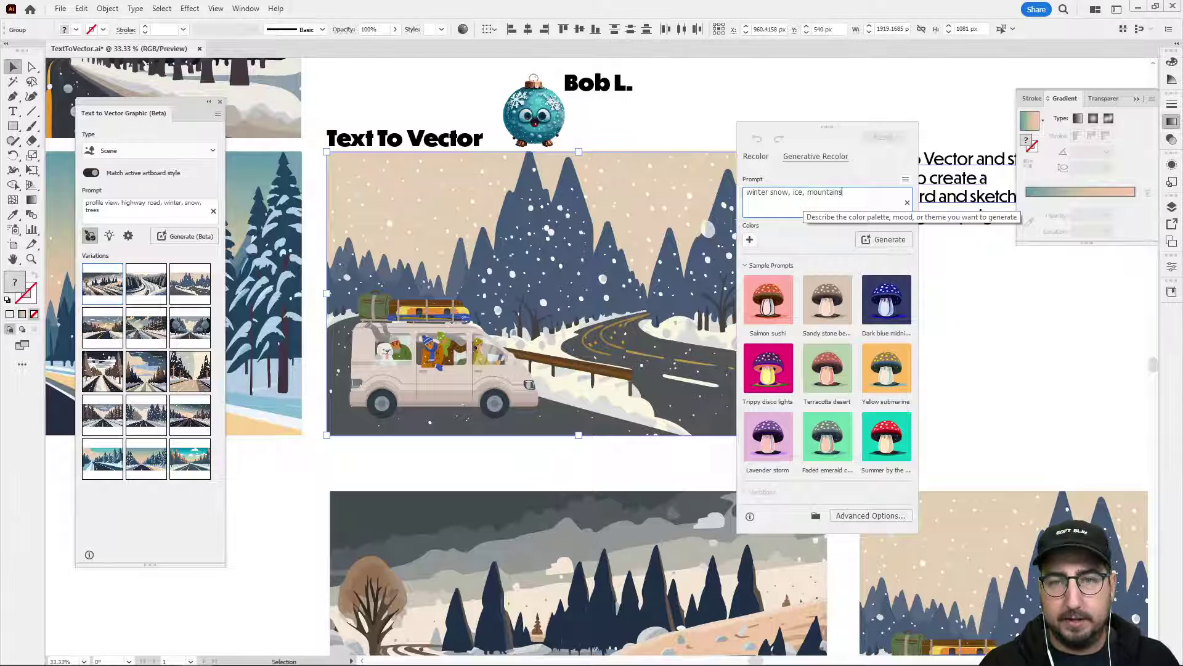
pyautogui.click(886, 241)
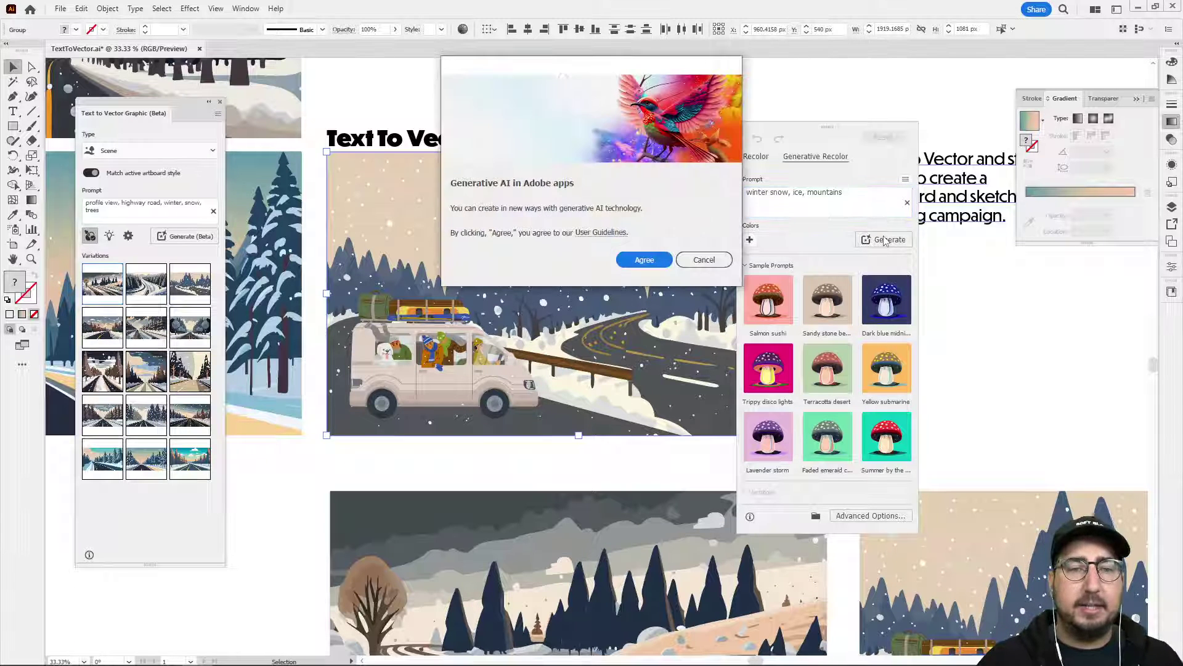
pyautogui.click(657, 262)
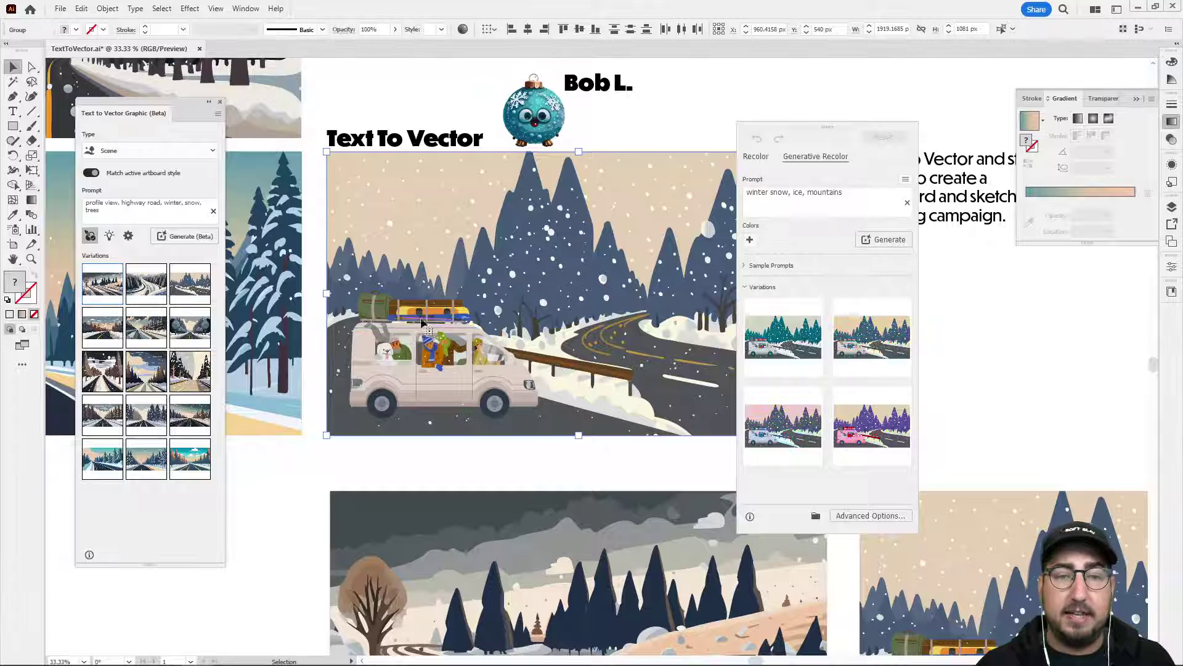
# Try the first and second recolor variations on the van scene and apply the third one, with the pink sky
pyautogui.click(783, 336)
pyautogui.moveTo(839, 129); pyautogui.dragTo(902, 91)
pyautogui.click(958, 300)
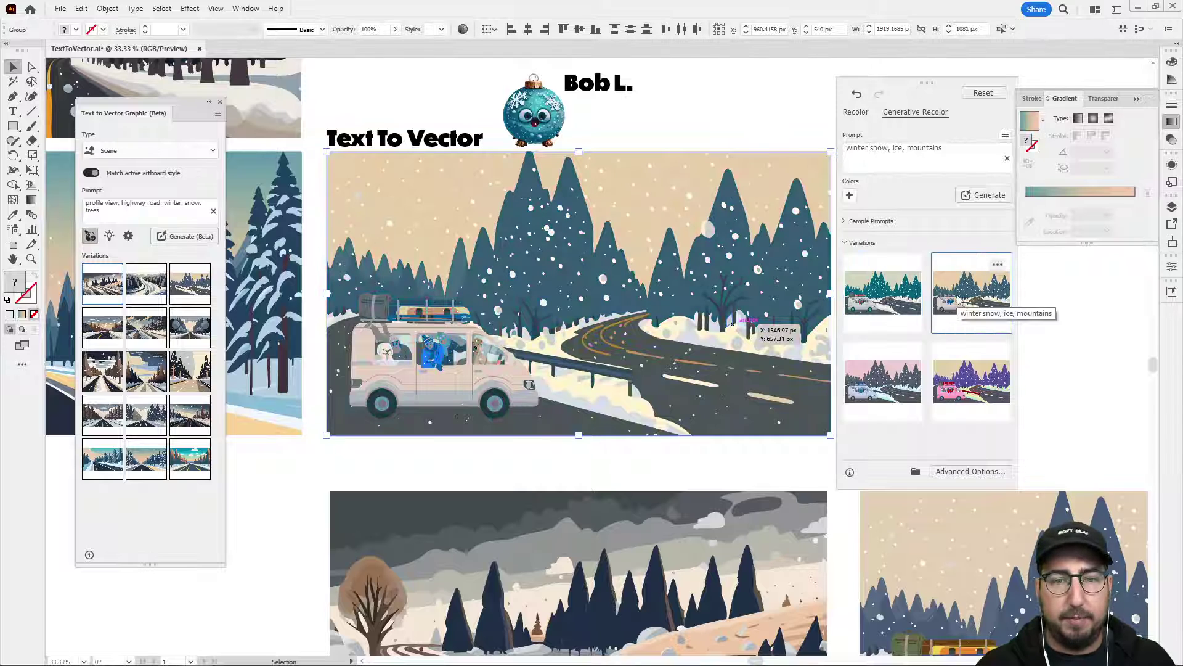
pyautogui.click(888, 382)
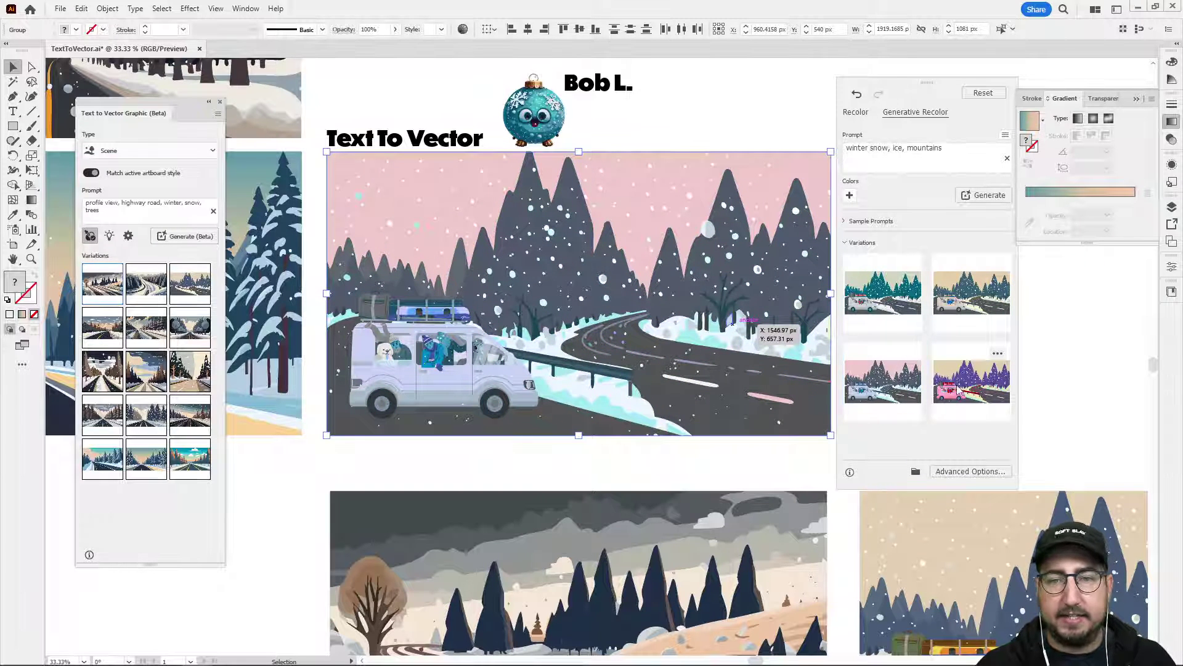
# Try the fourth recolor variation on the van scene and apply the first one, with teal trees and a white van
pyautogui.click(959, 392)
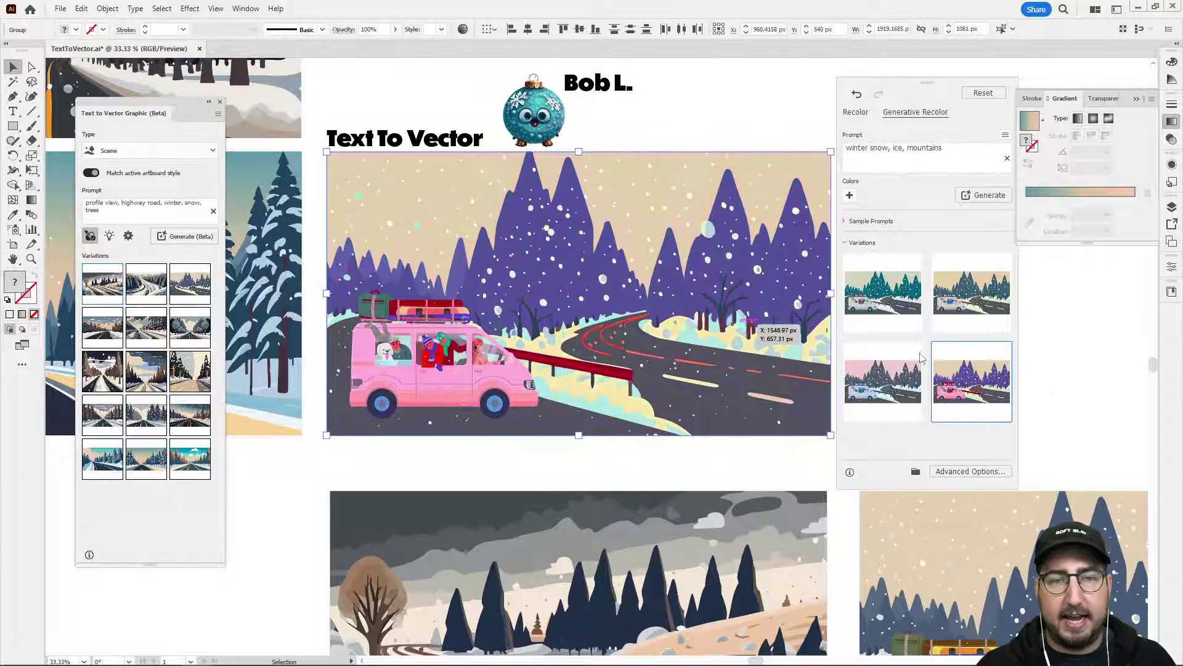
pyautogui.click(881, 302)
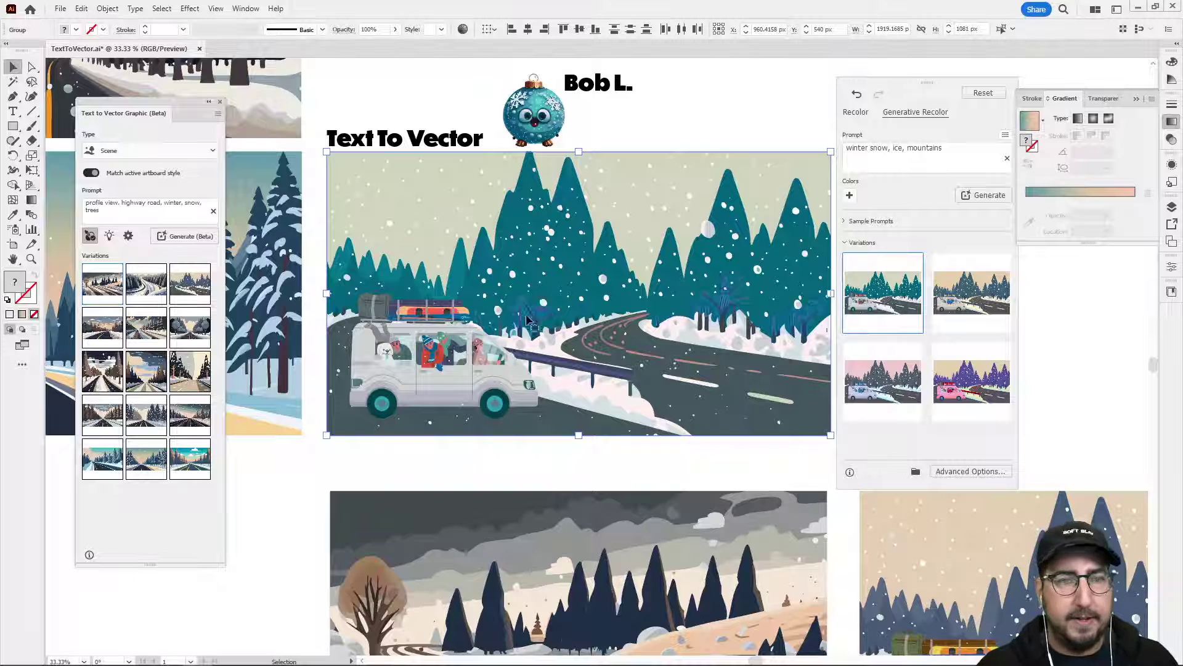
# Reopen Recolor Artwork for the selected van scene and increase the overall saturation of its colors
pyautogui.click(82, 9)
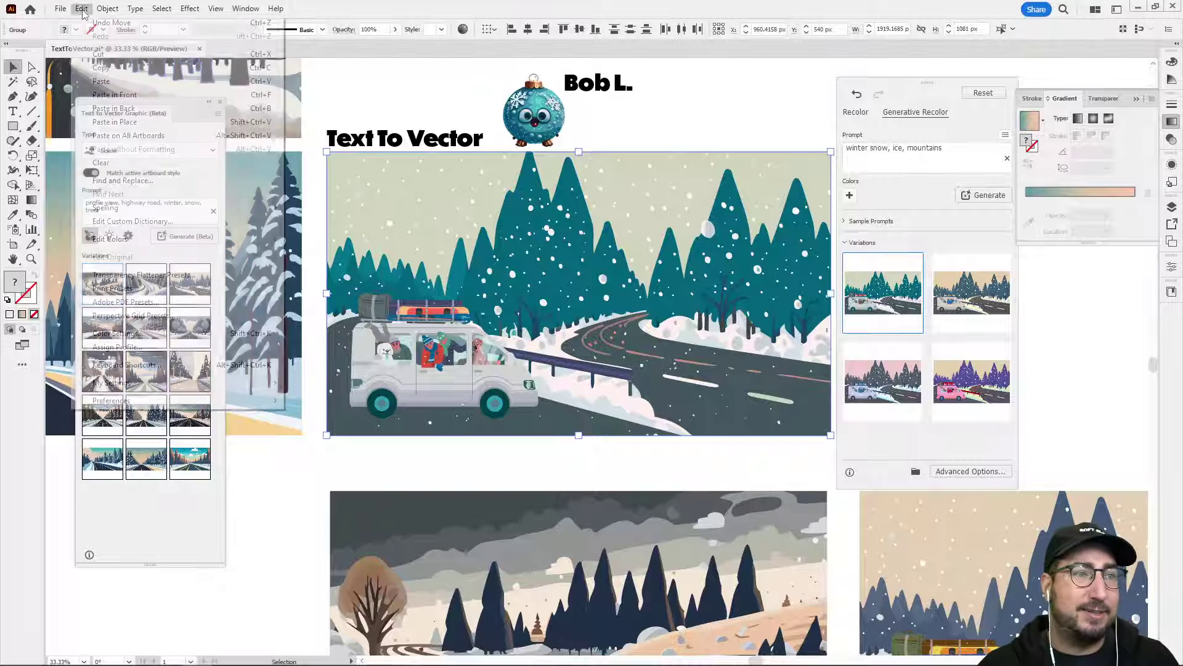
pyautogui.moveTo(203, 241)
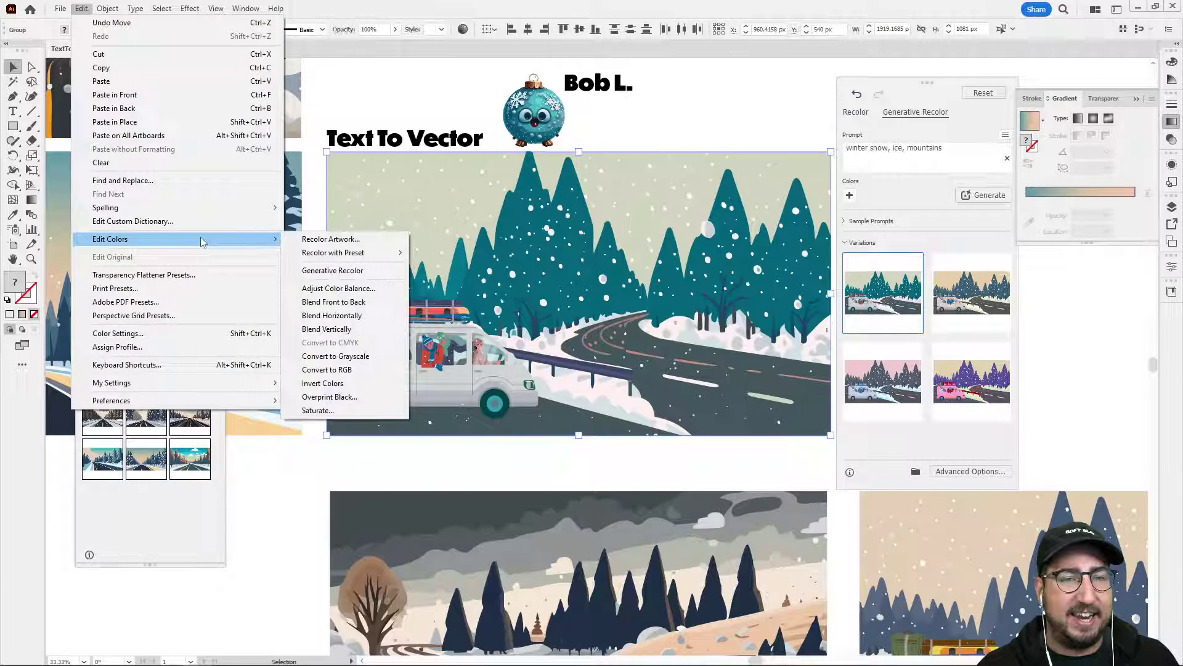
pyautogui.click(324, 240)
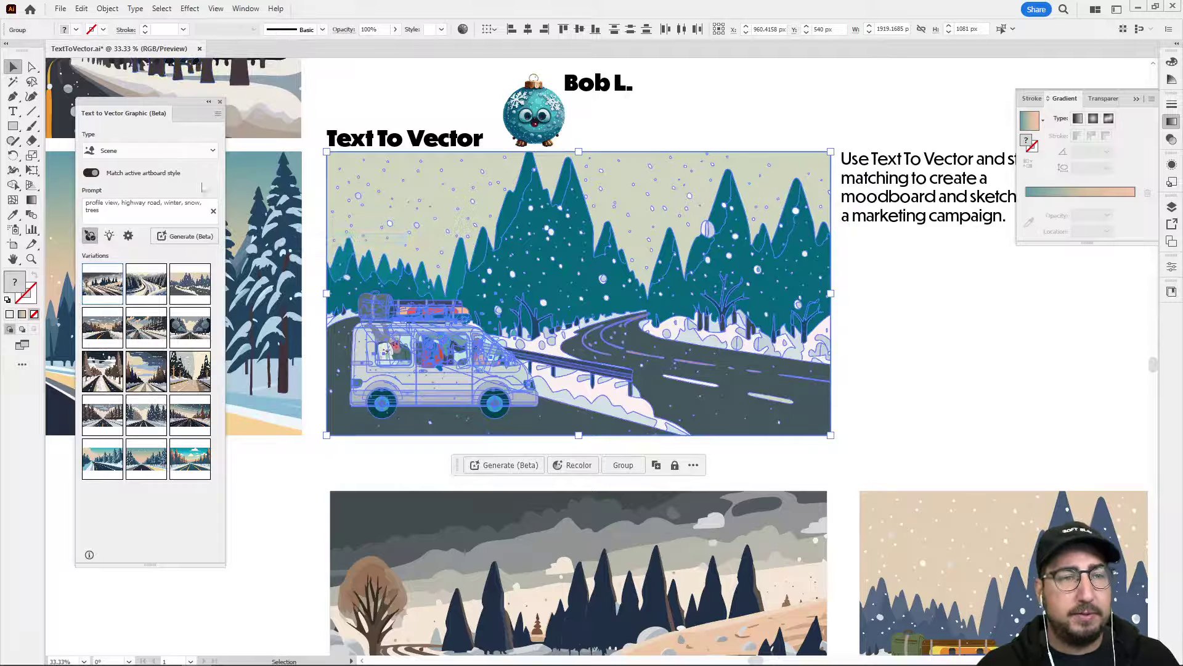
pyautogui.click(579, 467)
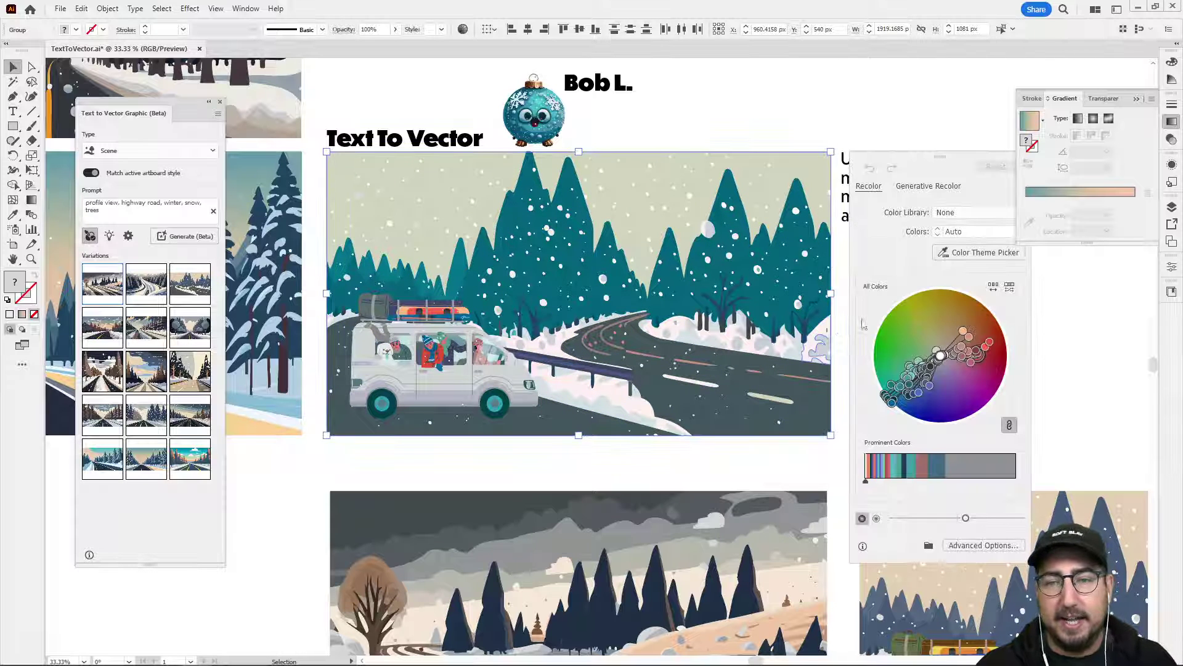
pyautogui.moveTo(915, 482); pyautogui.dragTo(915, 481)
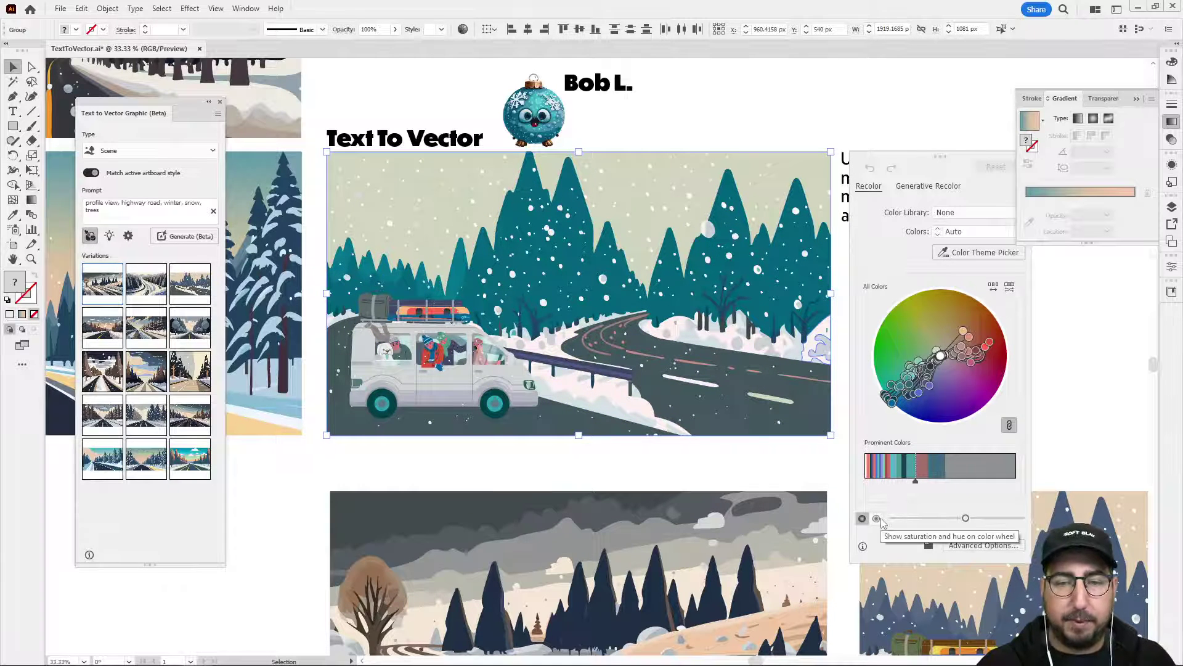
pyautogui.click(878, 518)
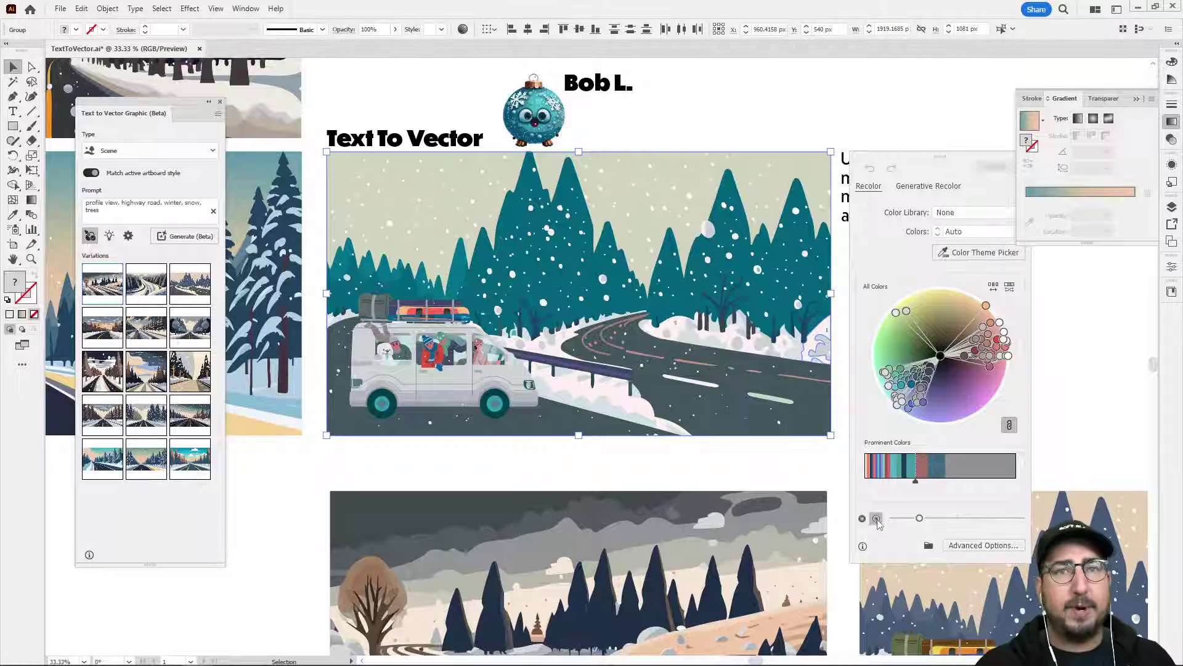
pyautogui.click(936, 518)
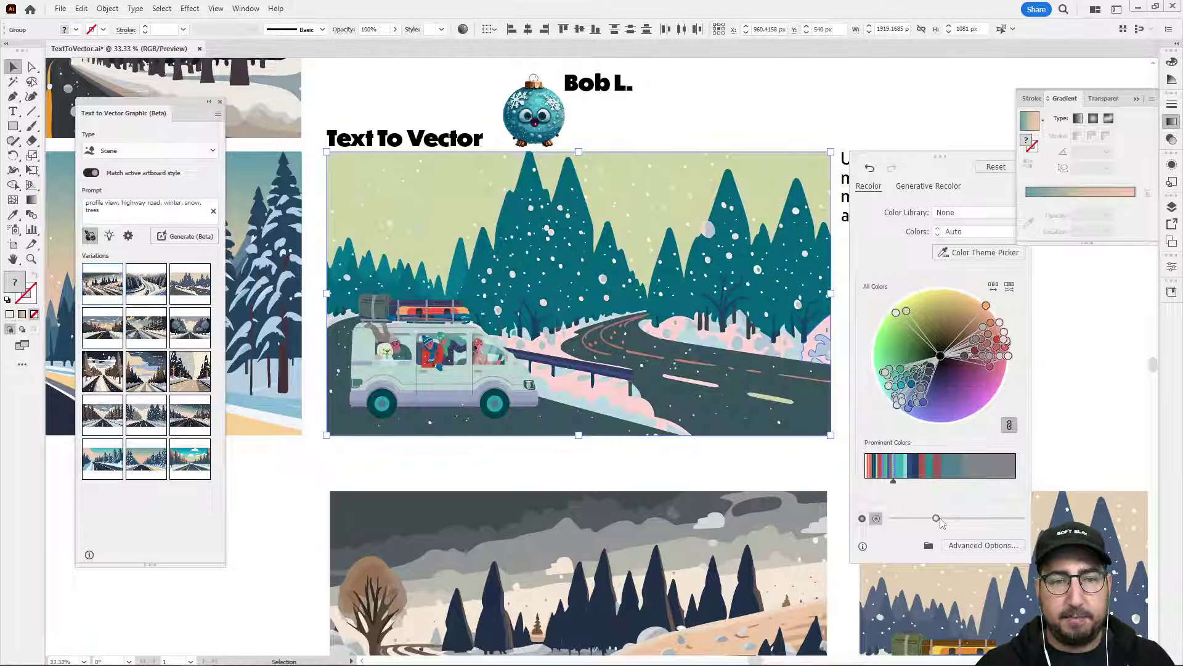
# Brighten the van scene's colors, reduce their saturation slightly, and deselect the artwork
pyautogui.click(862, 518)
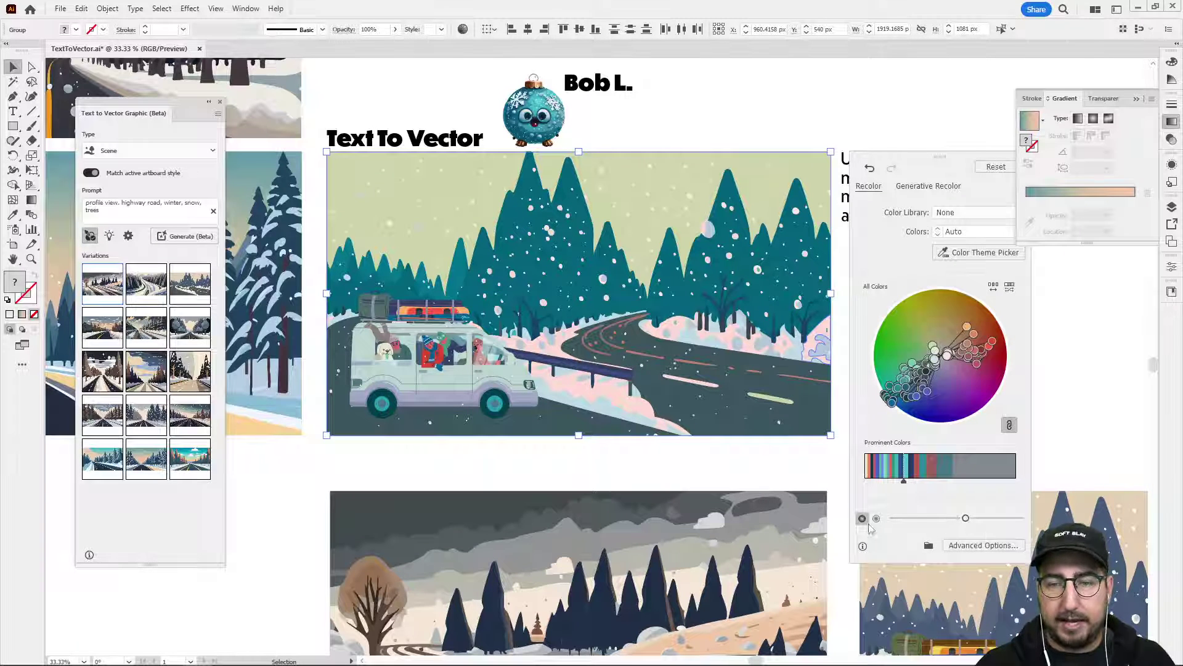
pyautogui.click(982, 519)
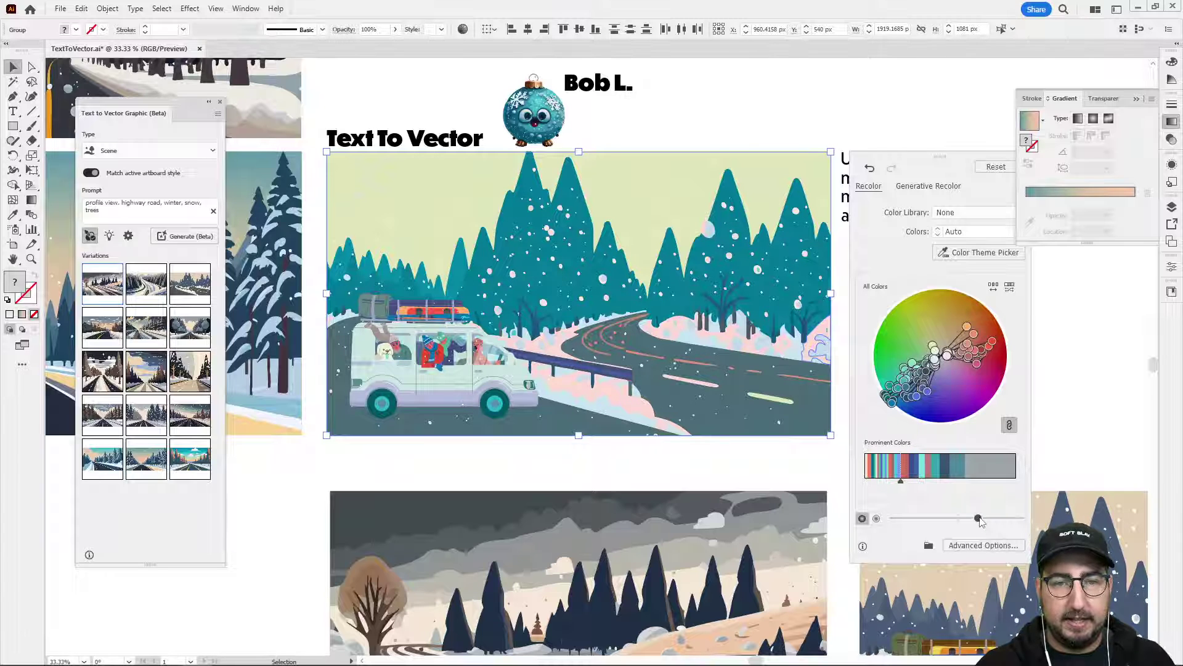
pyautogui.moveTo(890, 520); pyautogui.dragTo(922, 519)
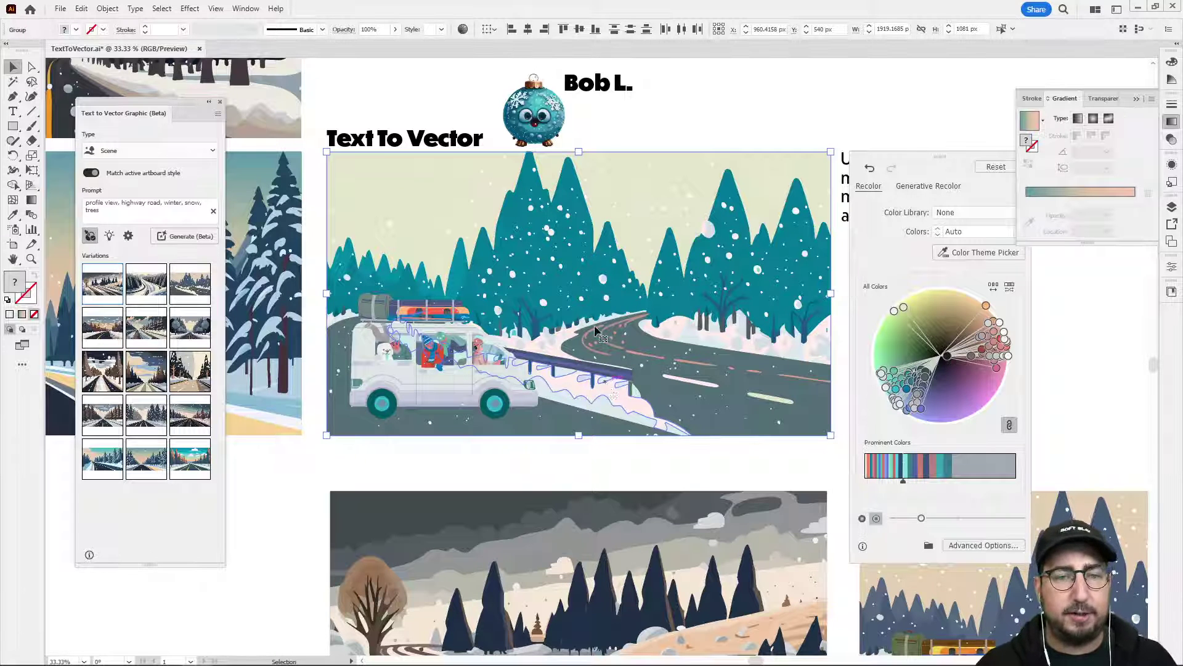
pyautogui.click(666, 124)
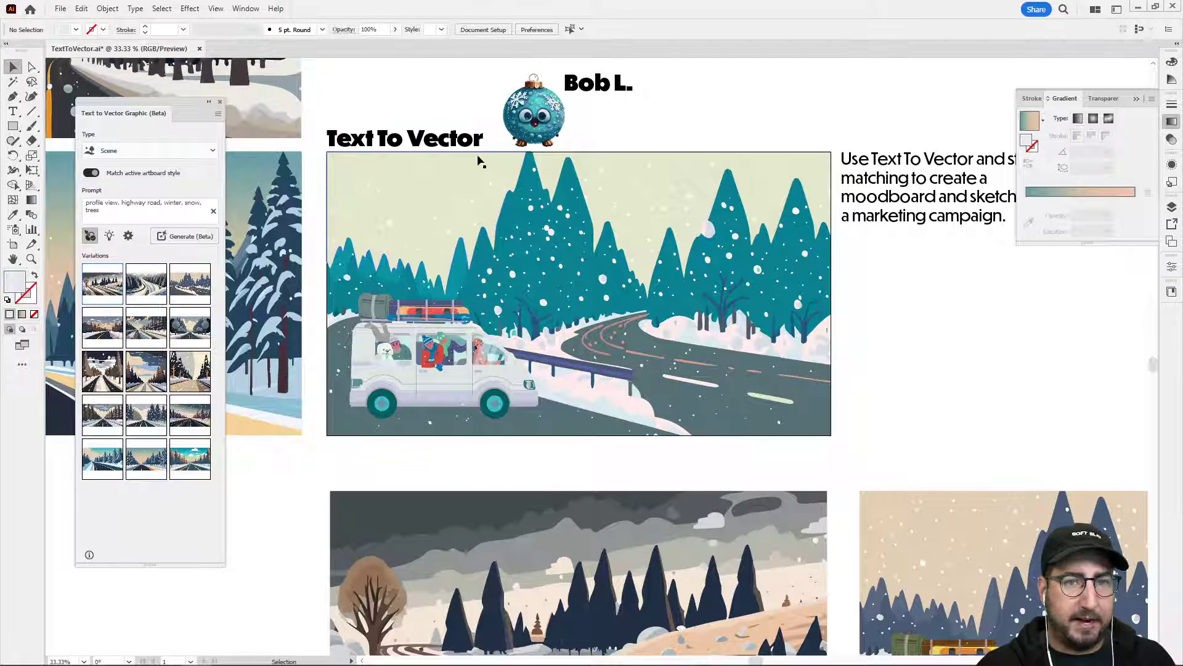
# Move the van scene off the main artboard and center the blue ornament character on the emptied artboard
pyautogui.scroll(5, 505, 337)
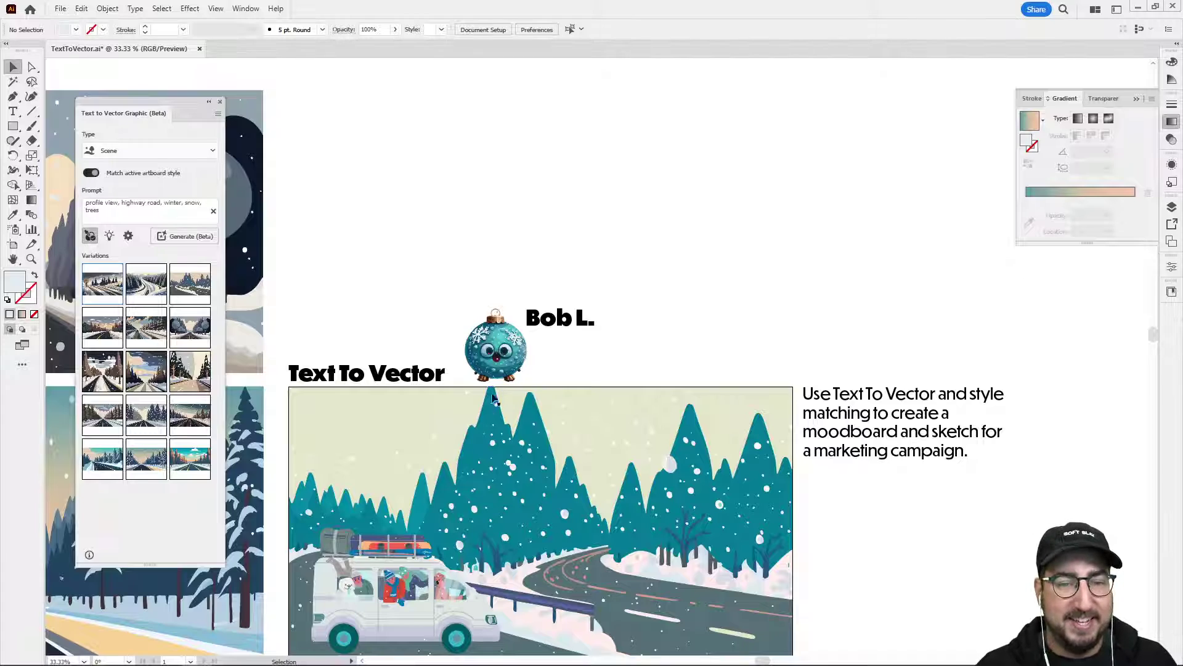
pyautogui.scroll(-4, 493, 399)
pyautogui.moveTo(331, 177); pyautogui.dragTo(843, 439)
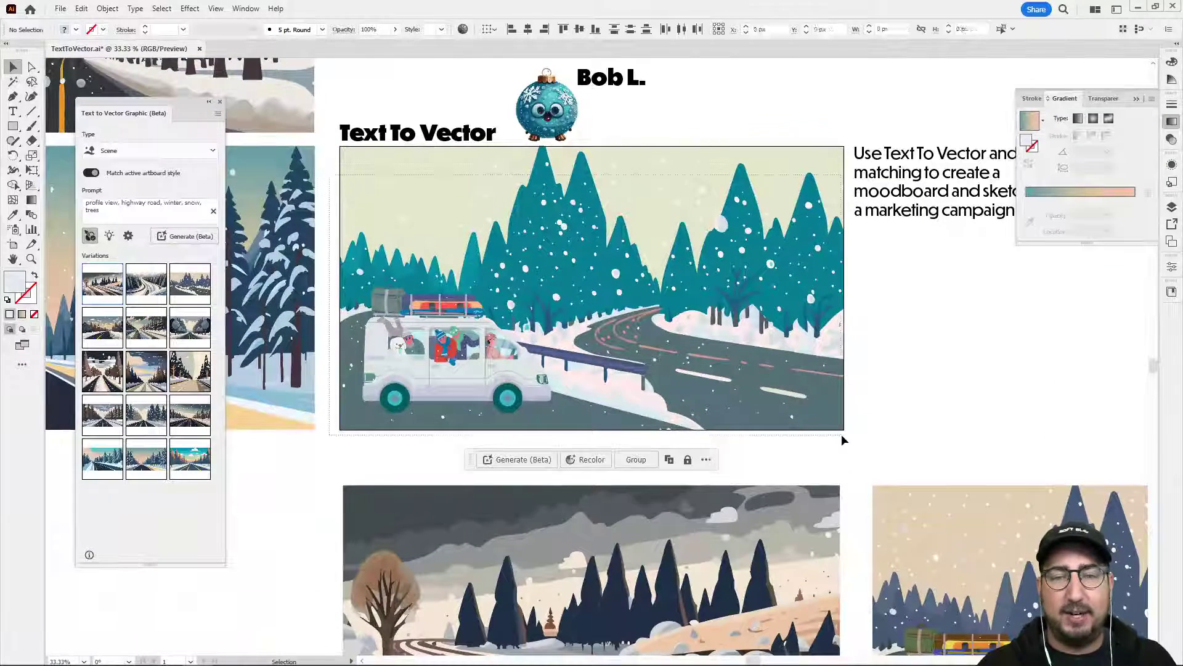
pyautogui.moveTo(437, 276); pyautogui.dragTo(1040, 433)
pyautogui.moveTo(571, 128); pyautogui.dragTo(582, 314)
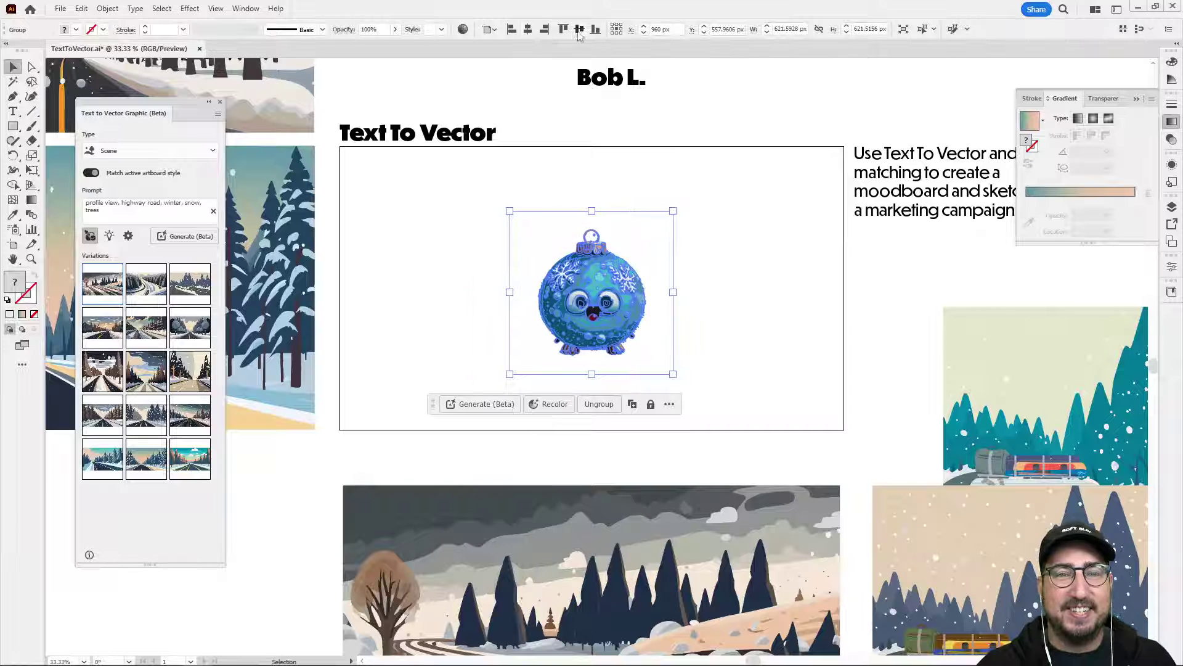
pyautogui.click(734, 229)
# Draw a tall rectangle about 477 × 897 px and place it beside the ornament character, on its left
pyautogui.press('z')
pyautogui.click(631, 287)
pyautogui.click(631, 288)
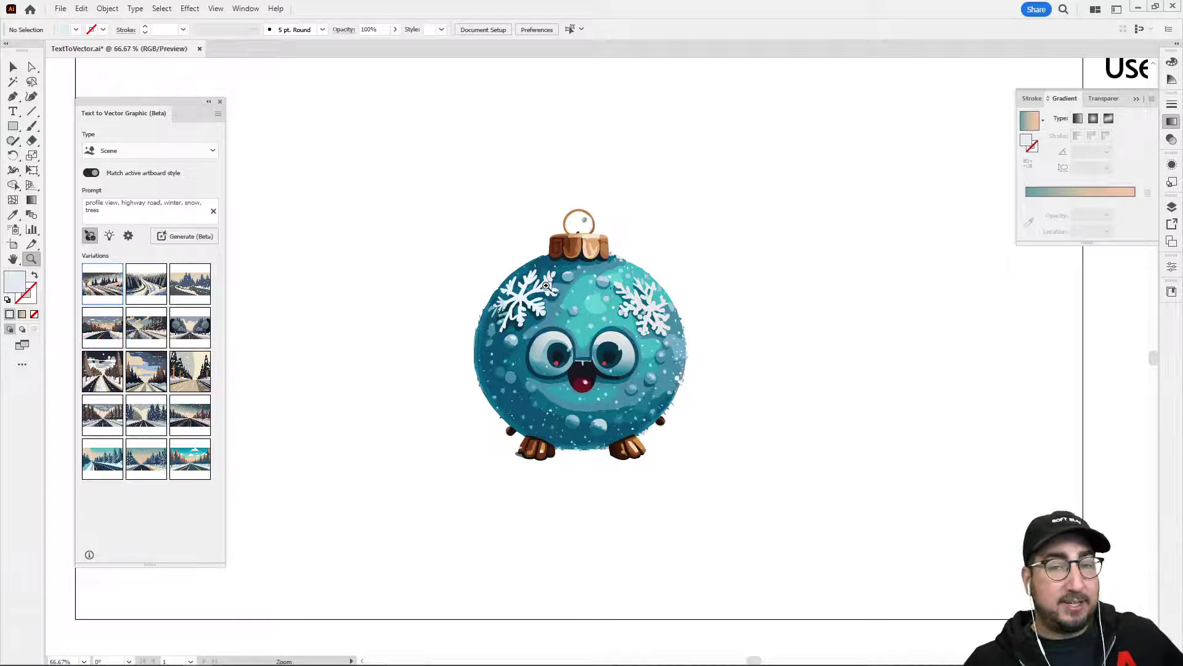
pyautogui.keyDown('alt'); pyautogui.click(604, 382); pyautogui.keyUp('alt')
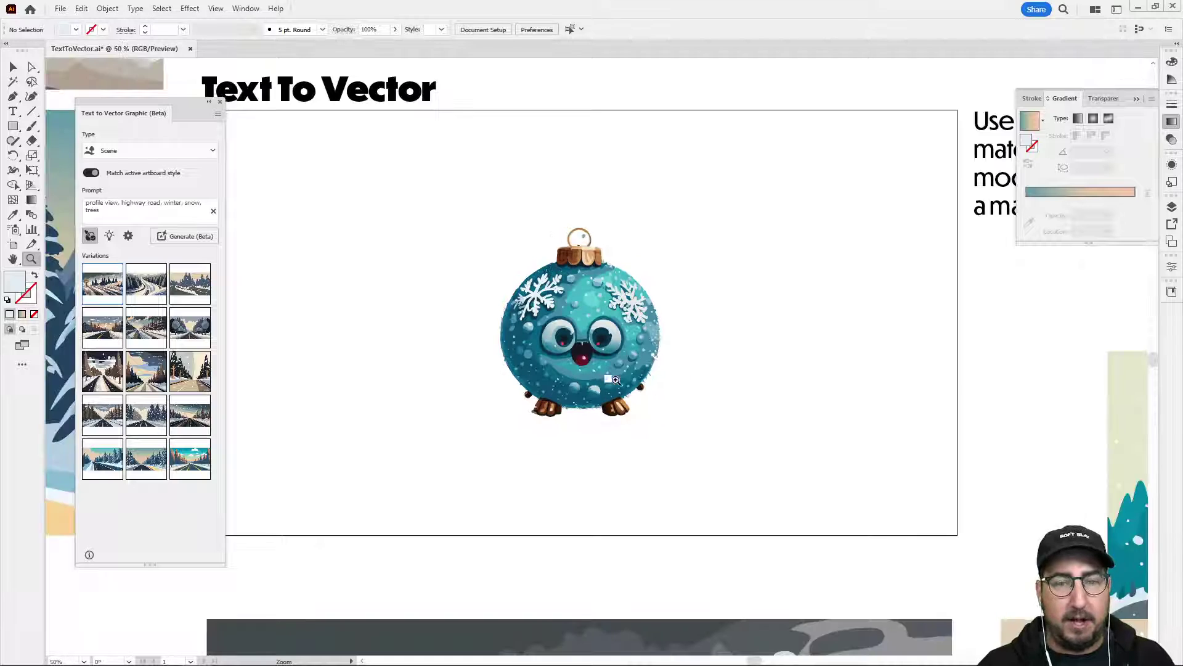
pyautogui.moveTo(650, 385); pyautogui.dragTo(692, 409)
pyautogui.press('v')
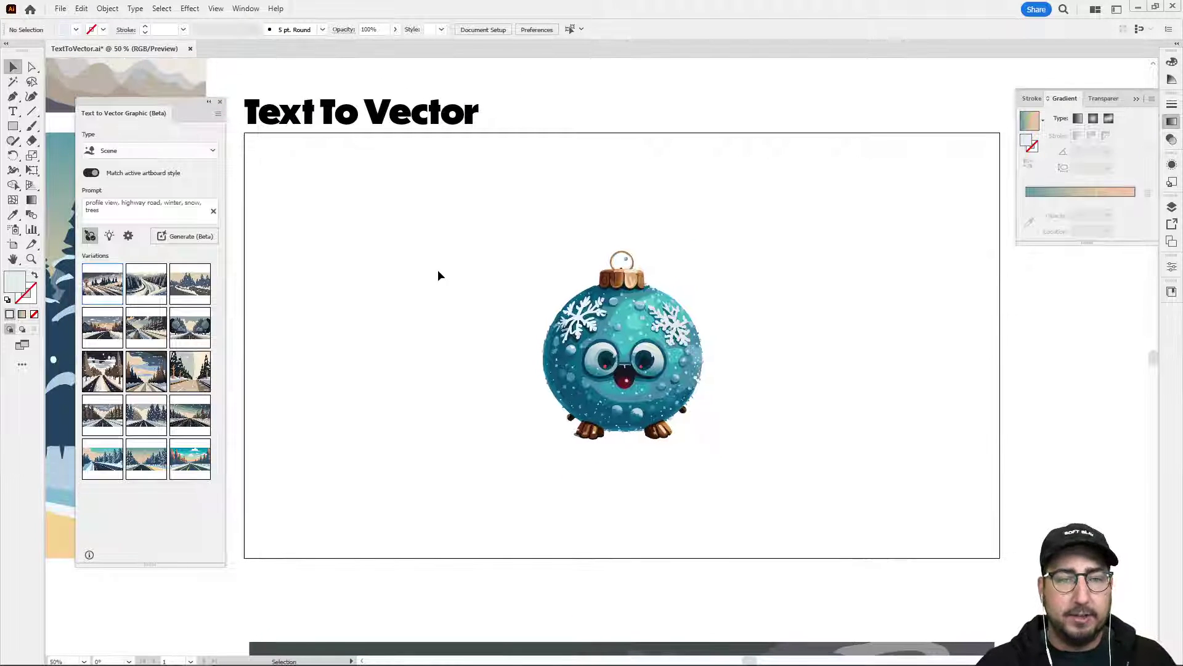
pyautogui.press('m')
pyautogui.moveTo(274, 148); pyautogui.dragTo(463, 500)
pyautogui.press('v')
pyautogui.moveTo(346, 253); pyautogui.dragTo(378, 273)
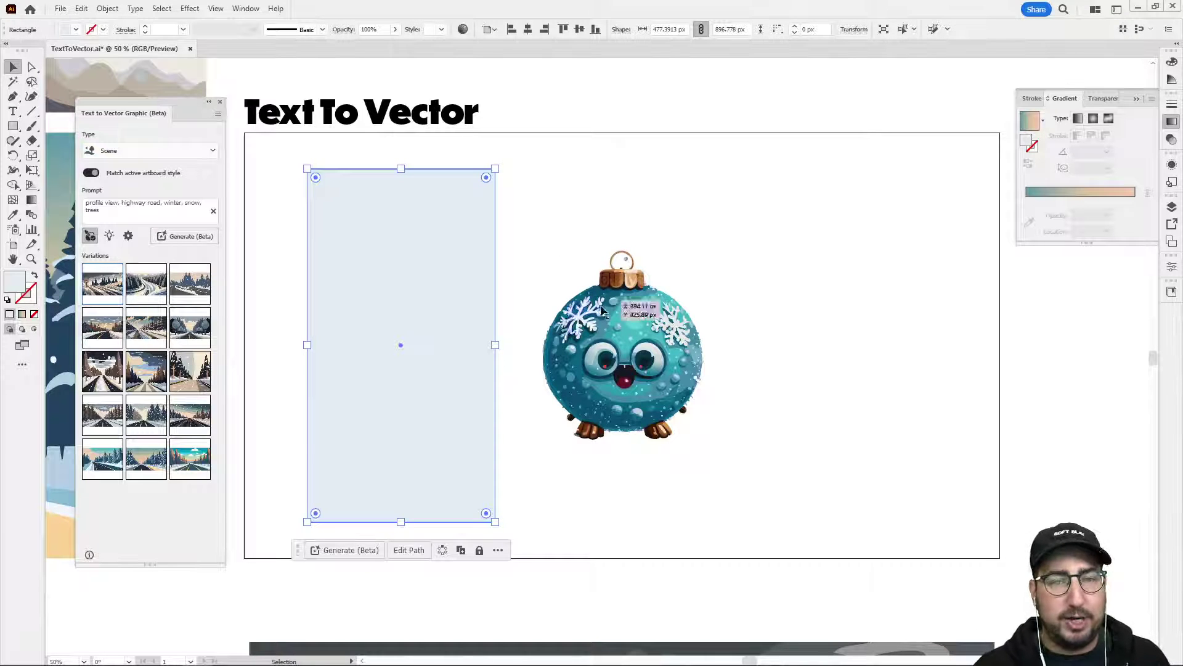
pyautogui.click(619, 335)
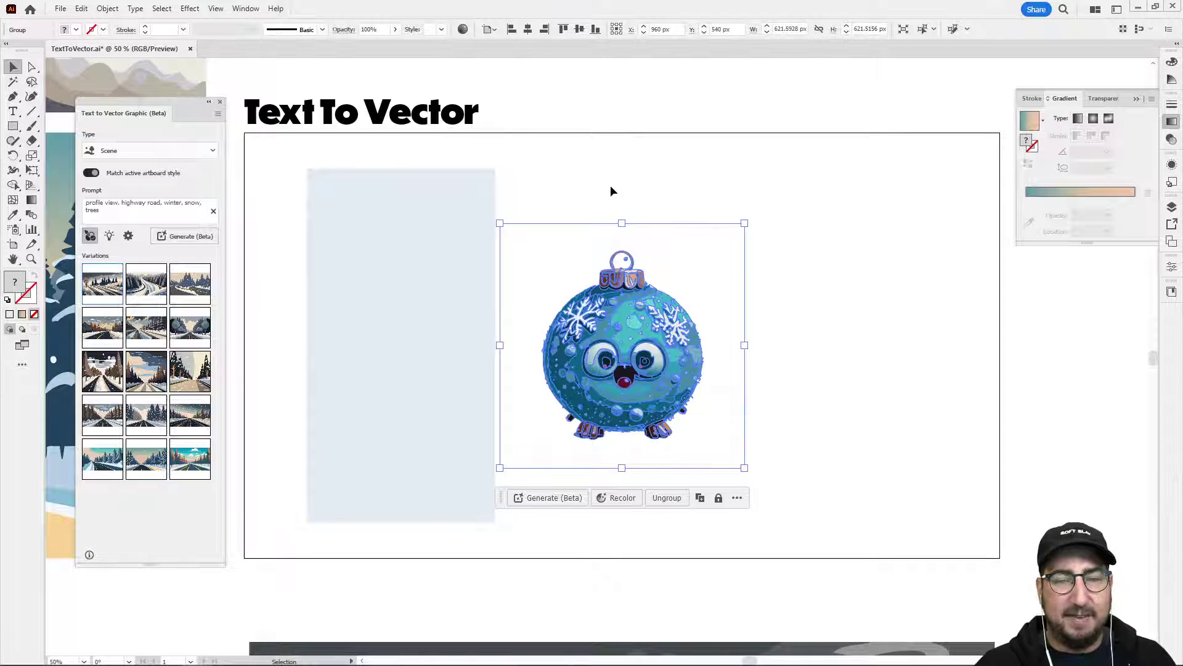
pyautogui.click(548, 498)
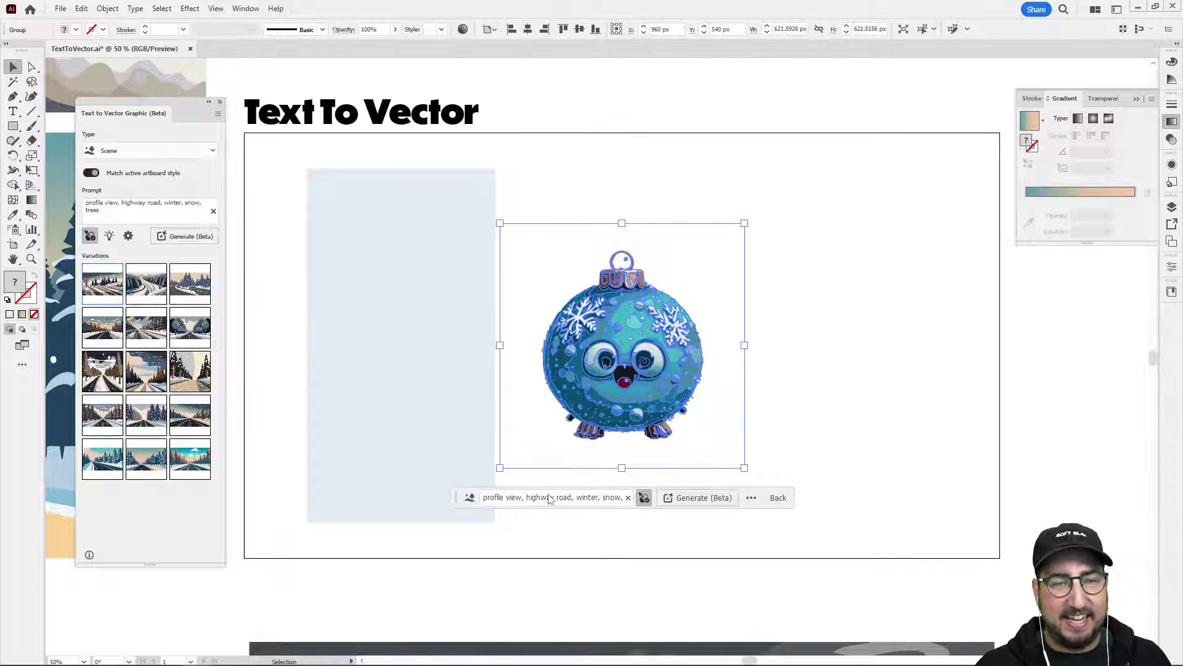
pyautogui.click(442, 281)
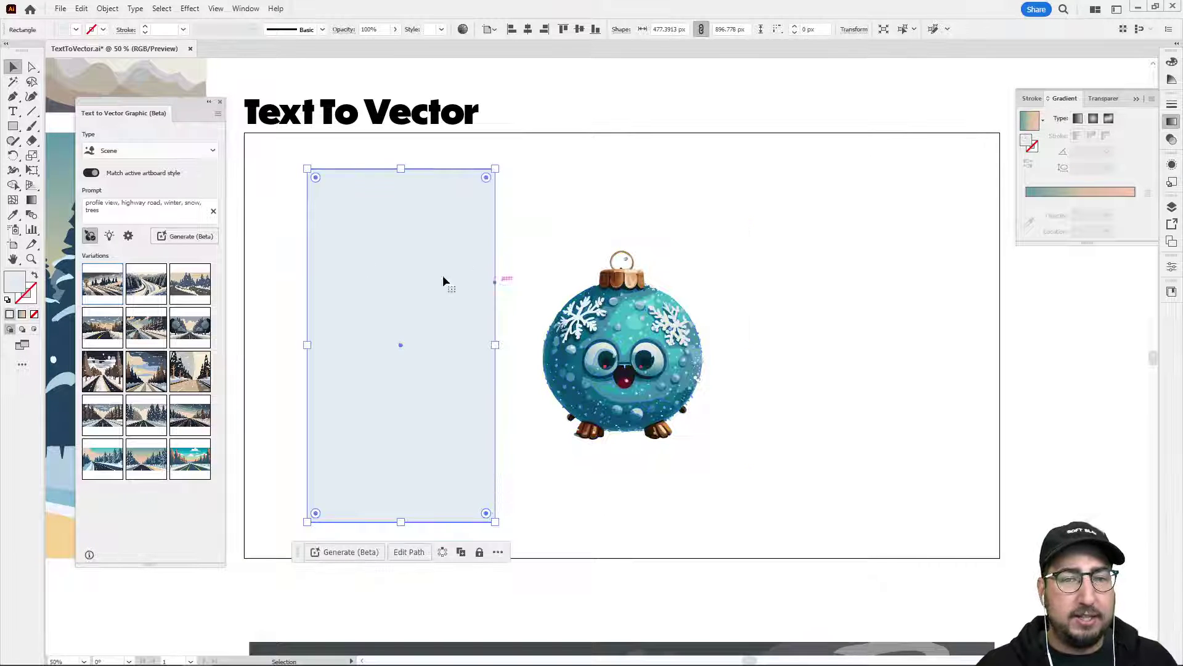
# Set the generation type to Subject, load the "Cute Christmas Monster, snowball" prompt from its one-eyed variation, and undo that variation's placement in the rectangle
pyautogui.click(153, 151)
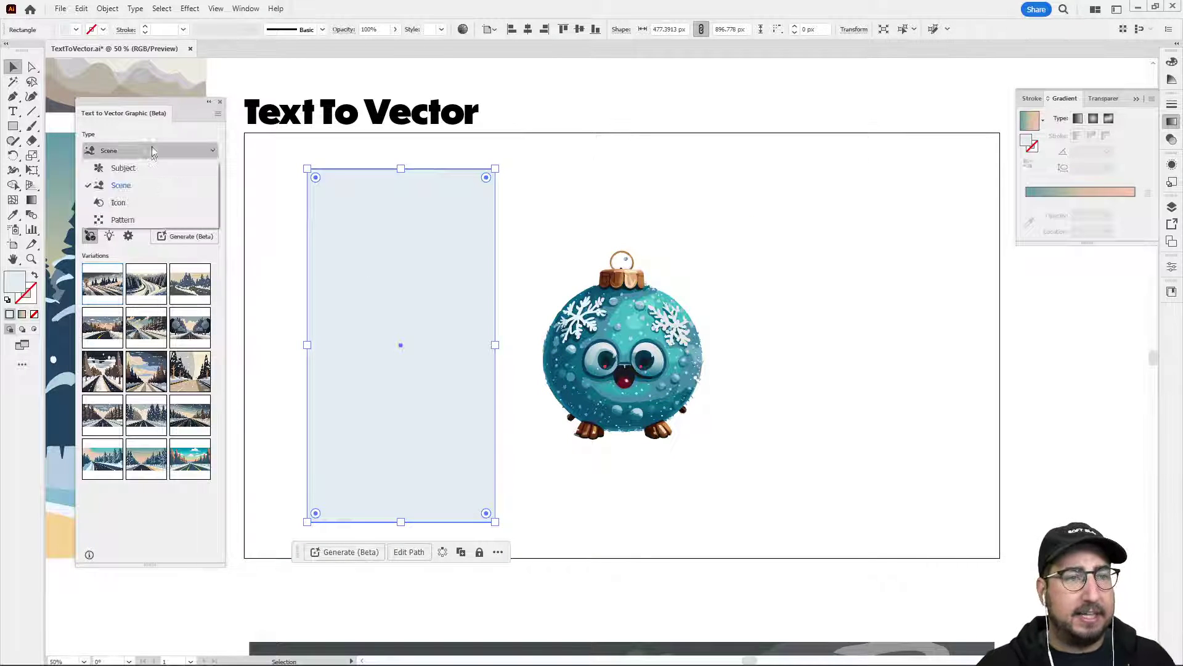
pyautogui.click(147, 167)
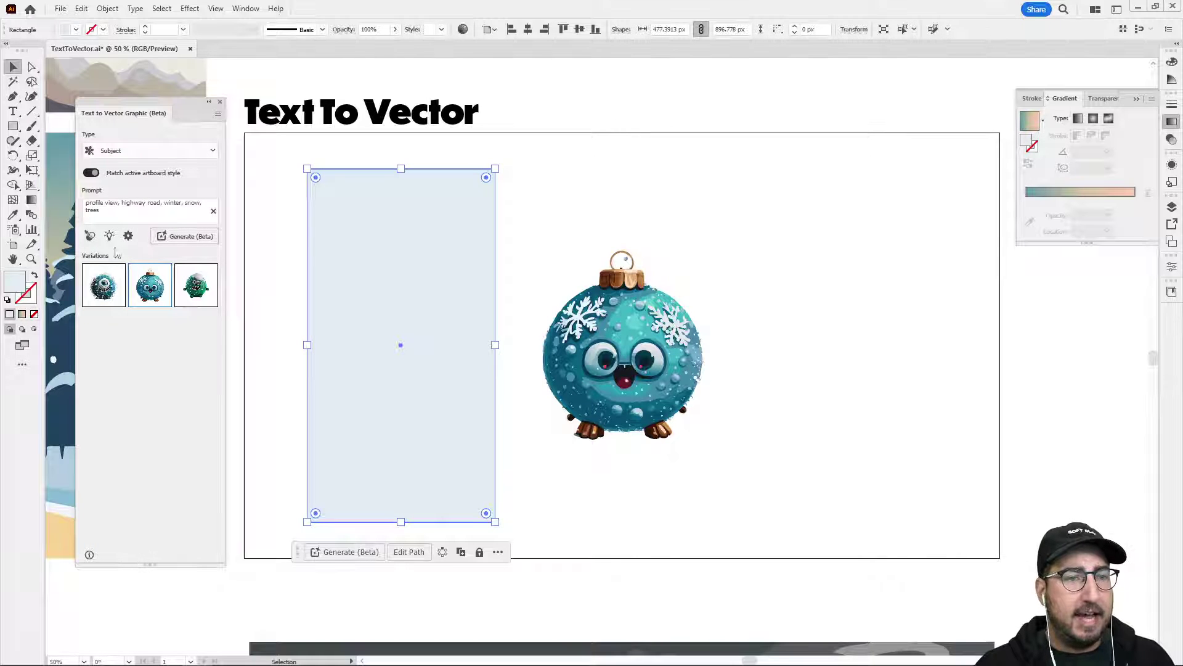
pyautogui.click(103, 288)
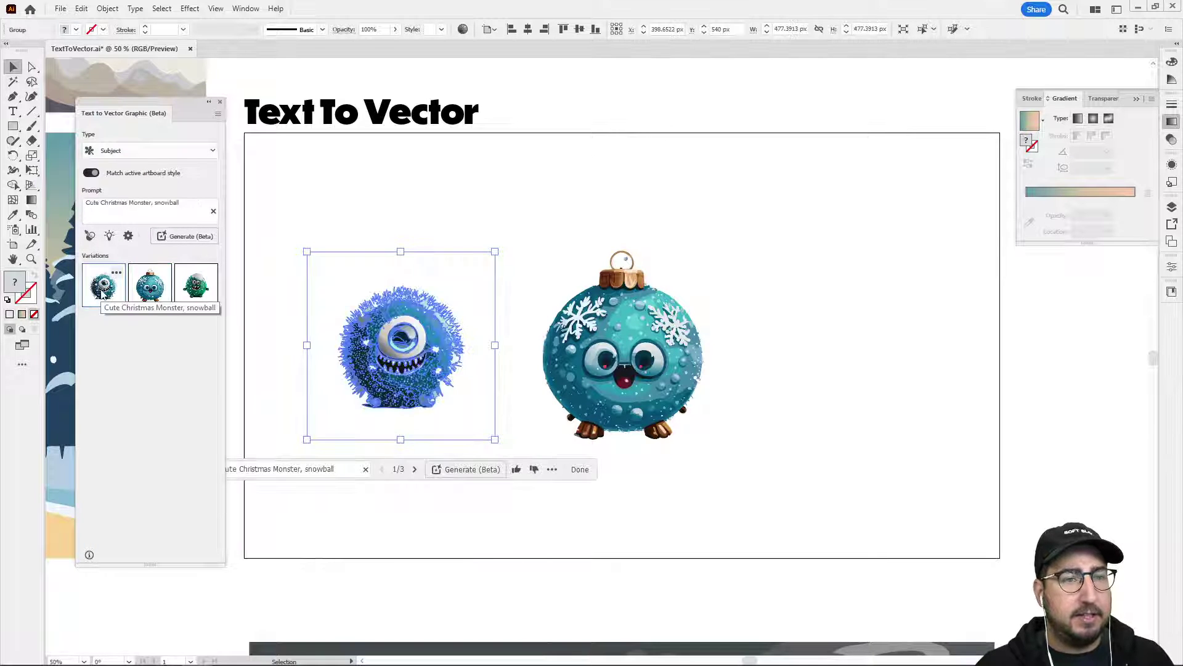
pyautogui.tripleClick(138, 212)
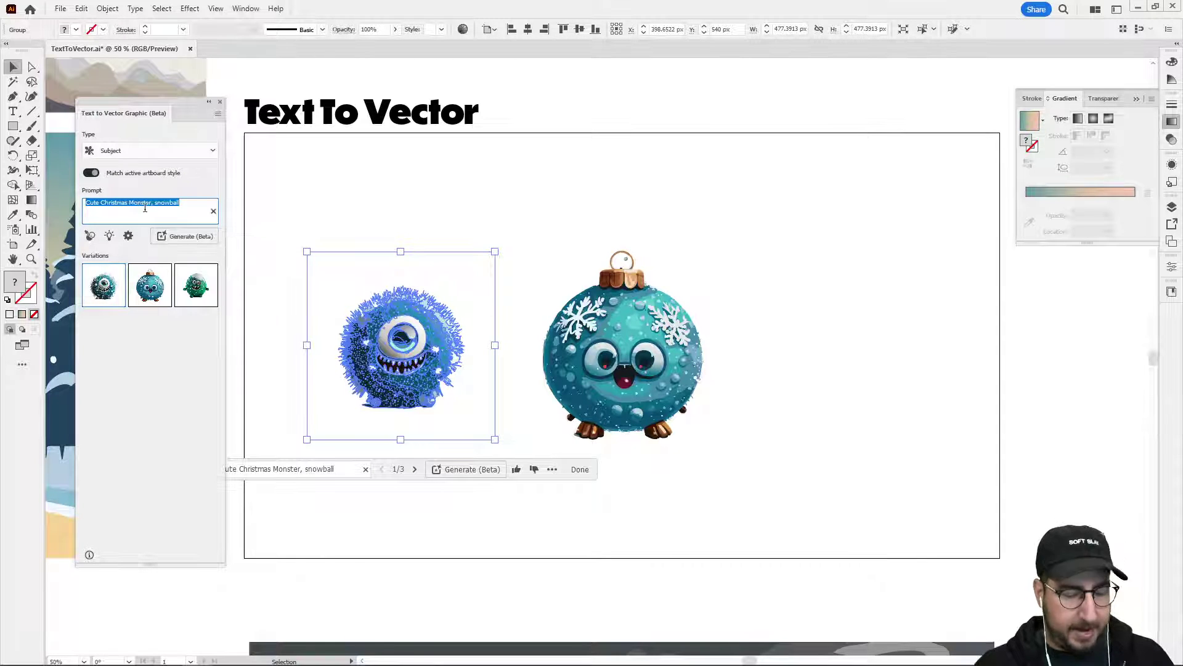
pyautogui.hotkey('ctrl', 'z')
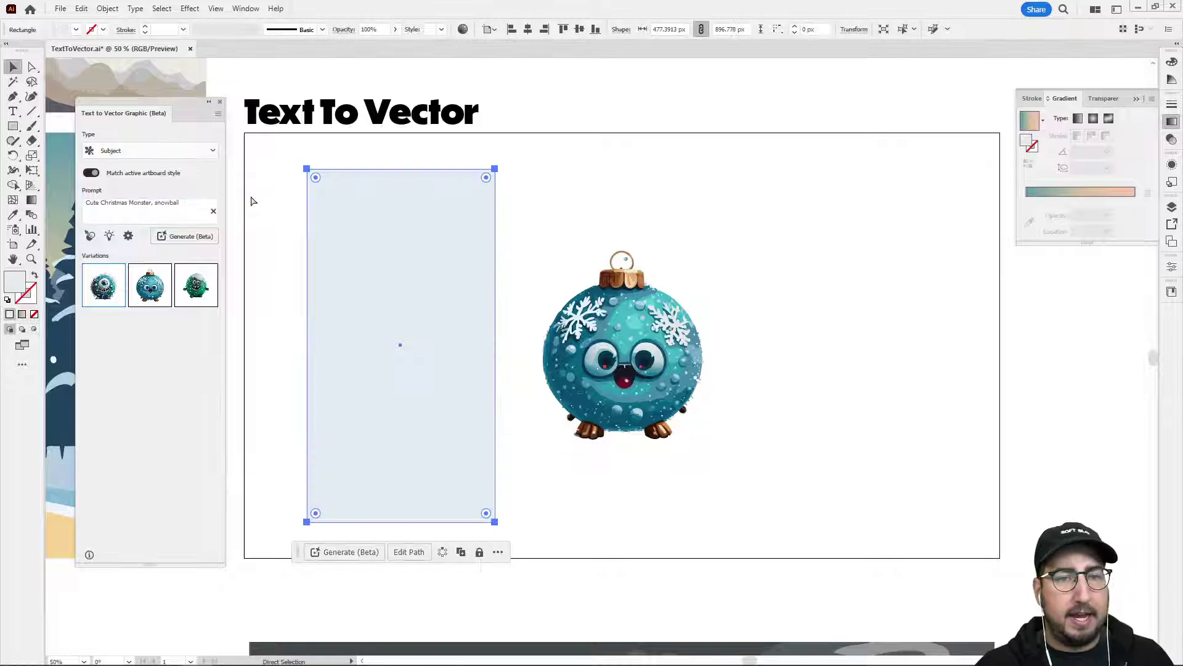
# Change the prompt to "Cute Christmas Monster, candy cane" by replacing its last word
pyautogui.tripleClick(170, 205)
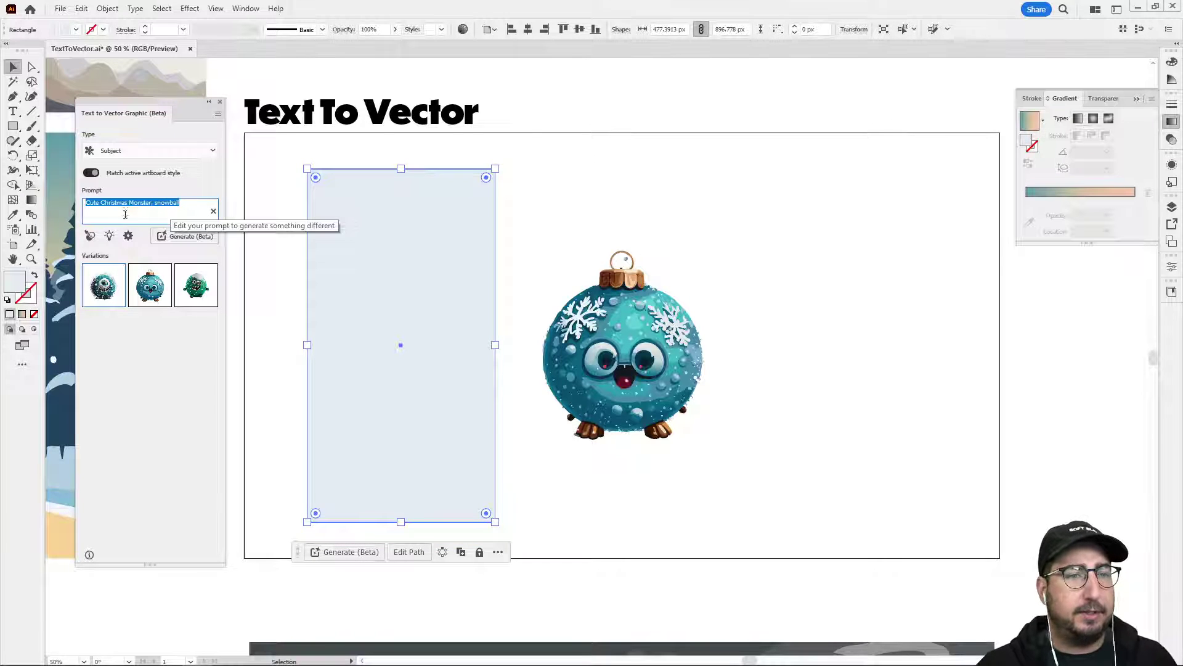
pyautogui.doubleClick(167, 202)
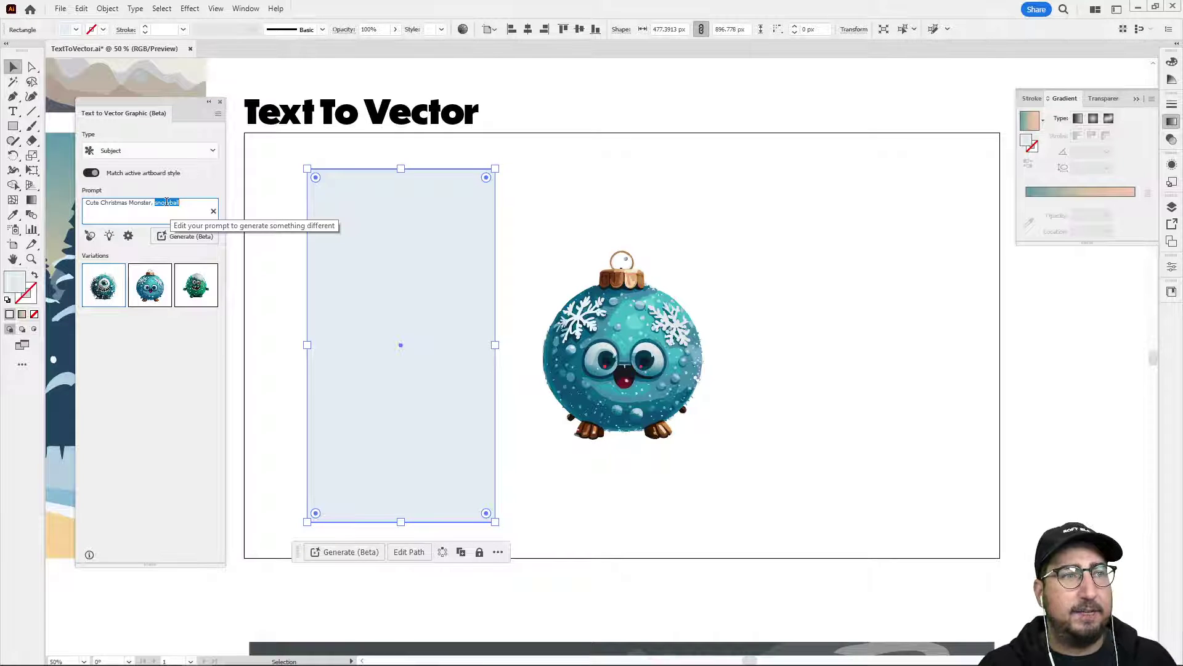
pyautogui.write('candy cane')
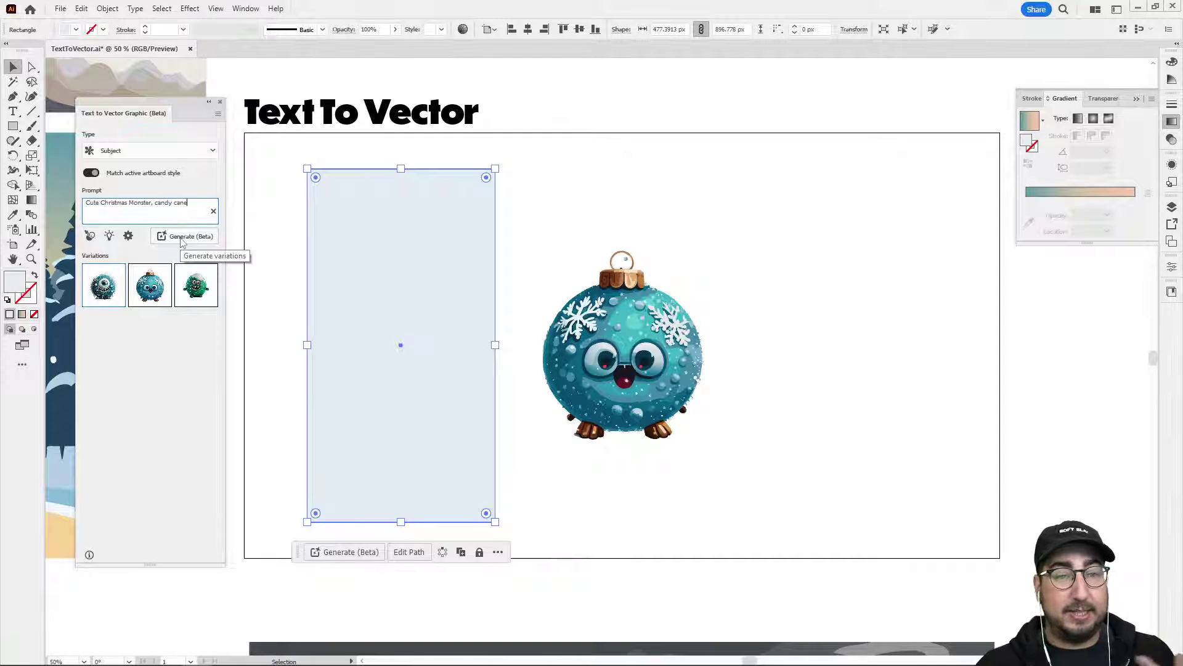
# Sample the ornament character's style with the Style Picker and generate the candy cane monster in the rectangle
pyautogui.click(91, 238)
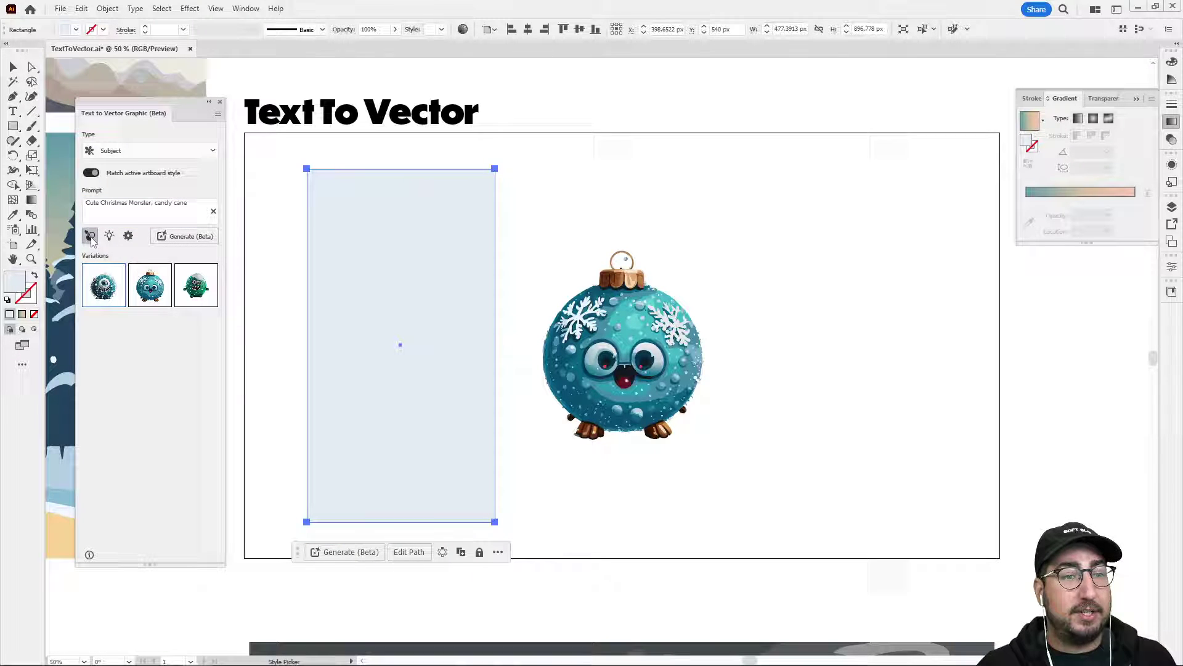
pyautogui.click(636, 330)
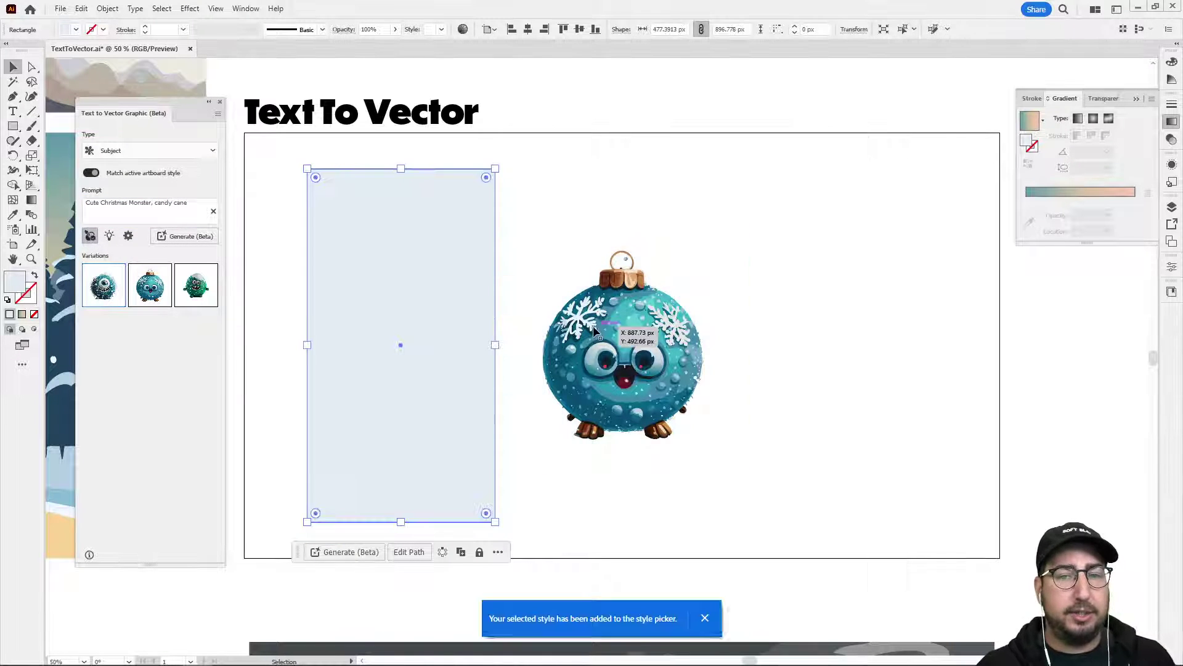
pyautogui.click(182, 238)
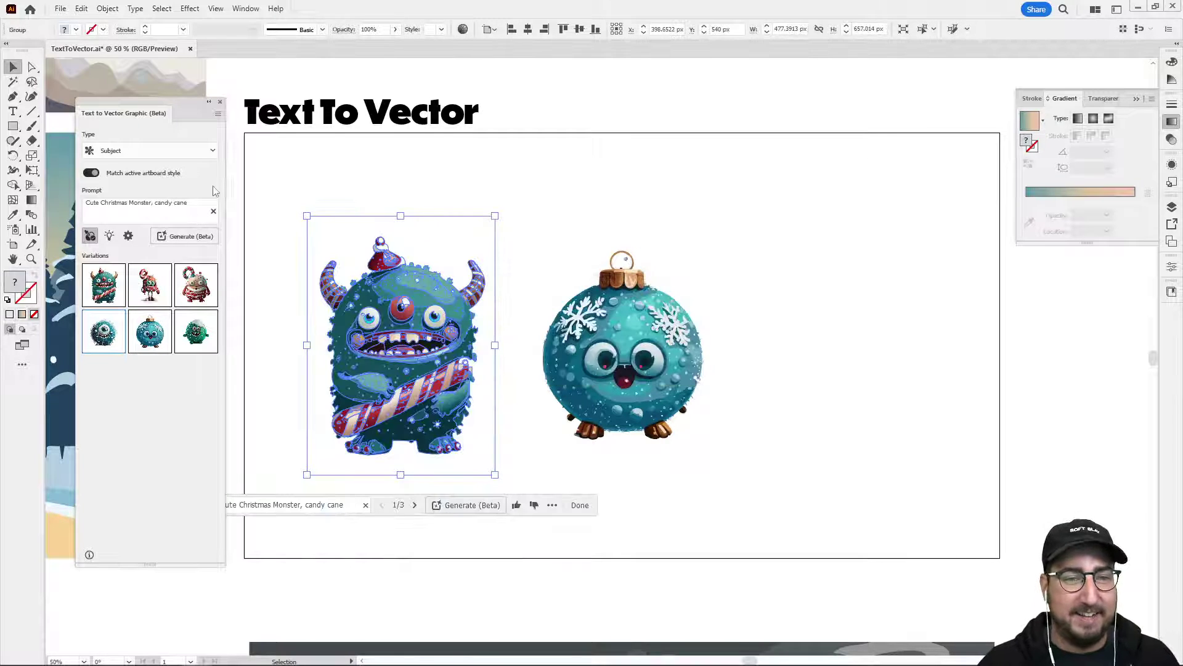
# Try the second candy cane monster variation and apply the third one, with the striped cane curling over its head
pyautogui.click(150, 287)
pyautogui.click(196, 287)
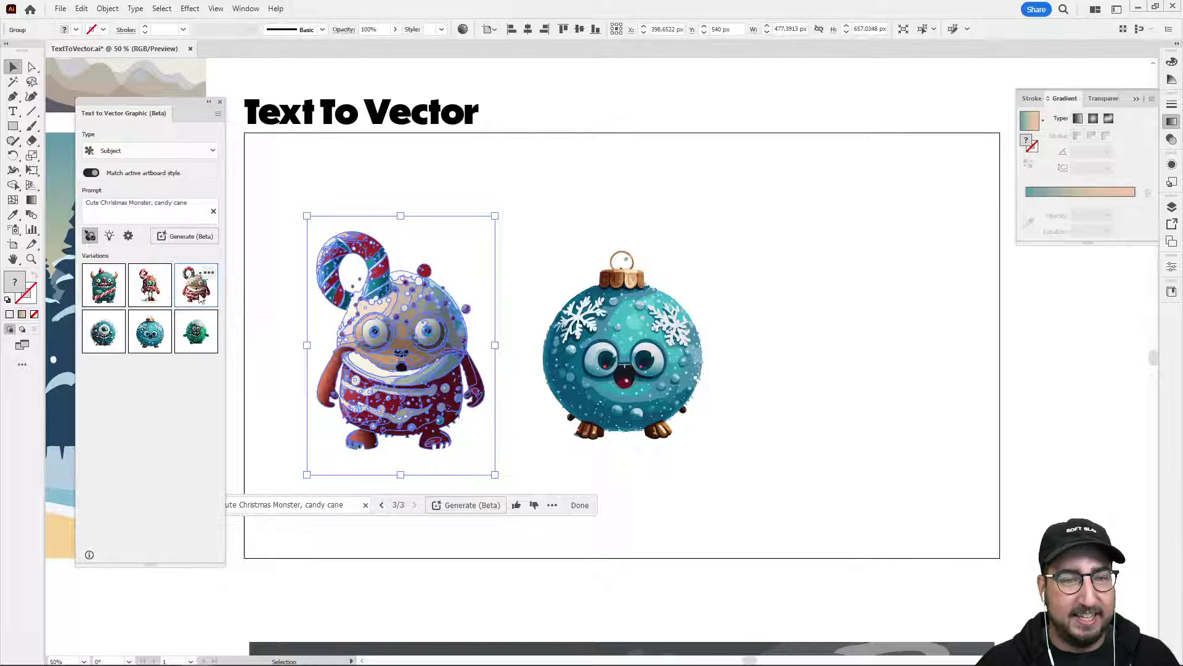
# Change the candy cane monster's prompt to "Cute candy cane Monster" and generate new variations
pyautogui.click(533, 186)
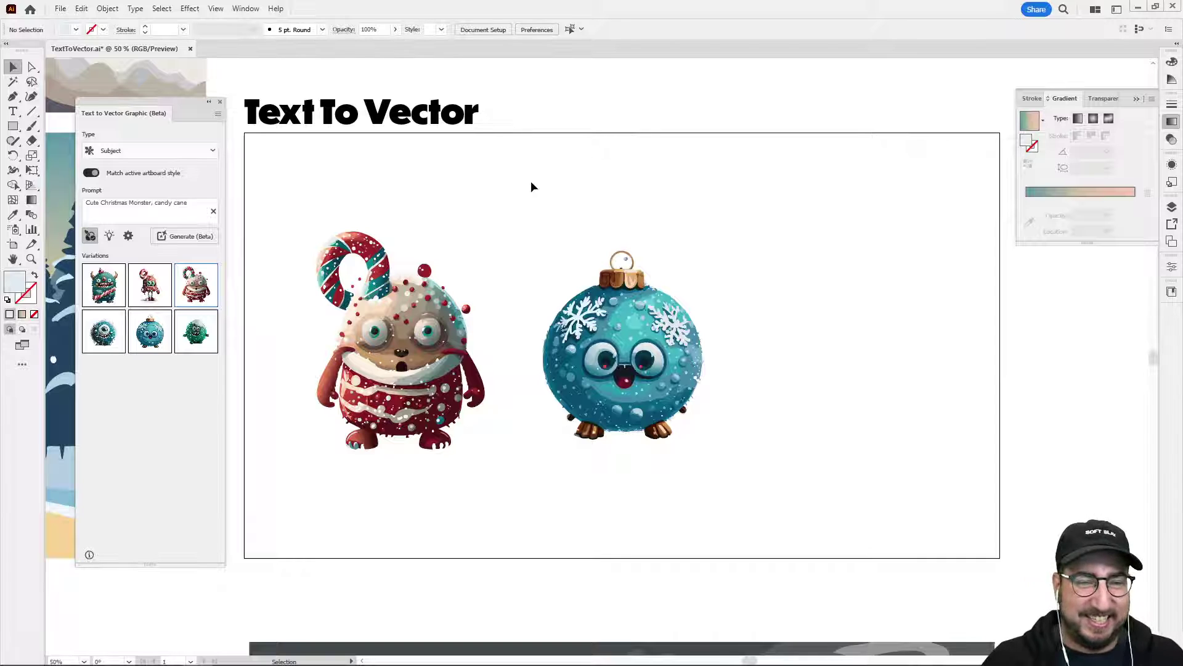
pyautogui.click(426, 346)
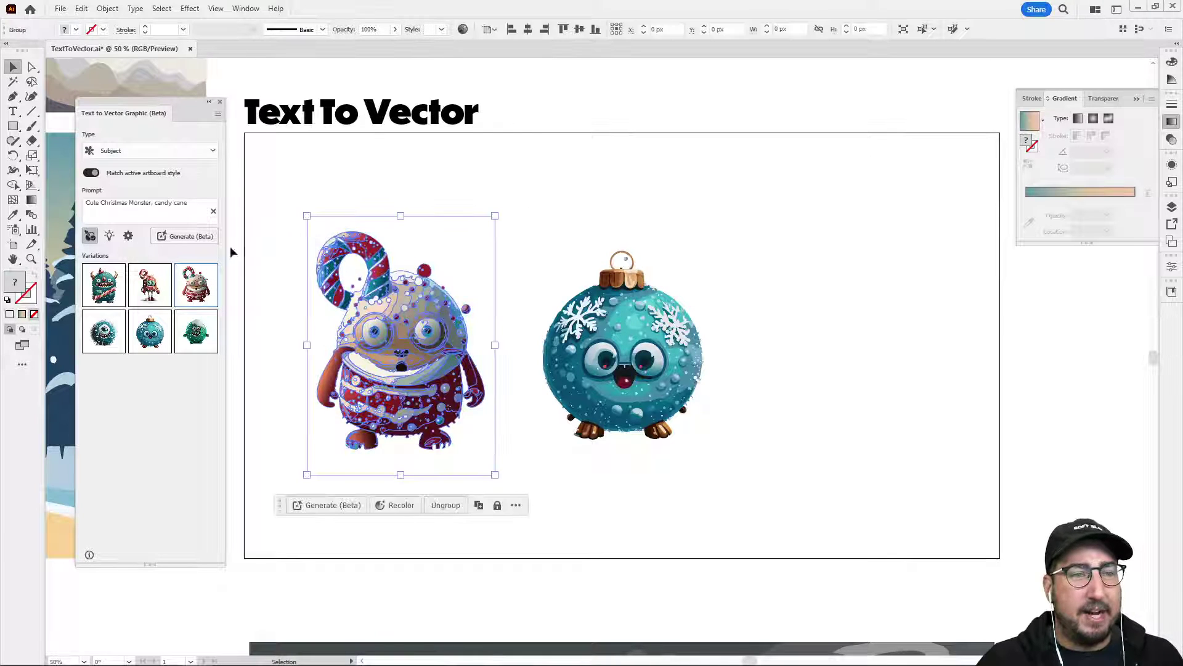
pyautogui.click(101, 203)
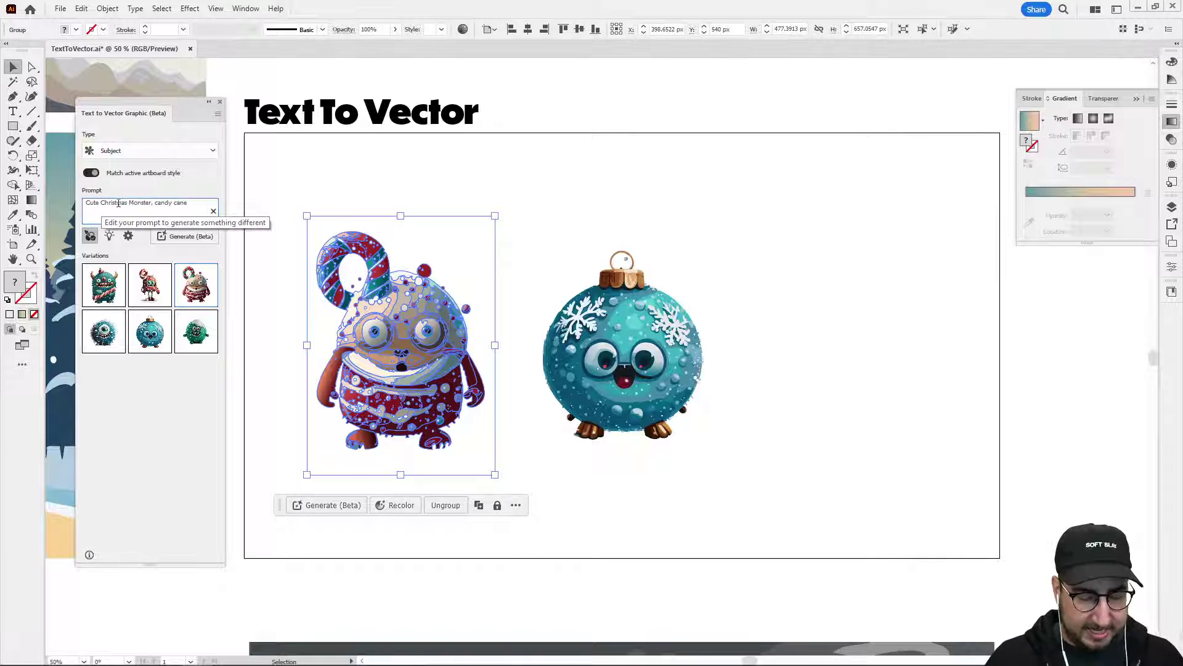
pyautogui.write('candy can')
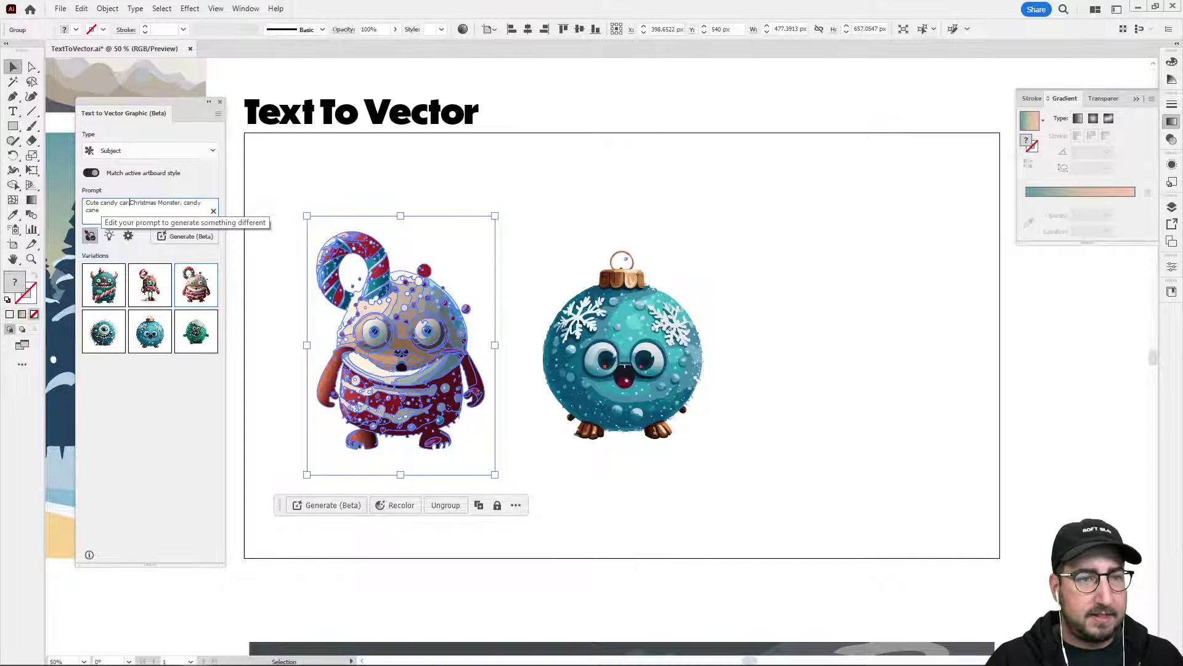
pyautogui.write('e')
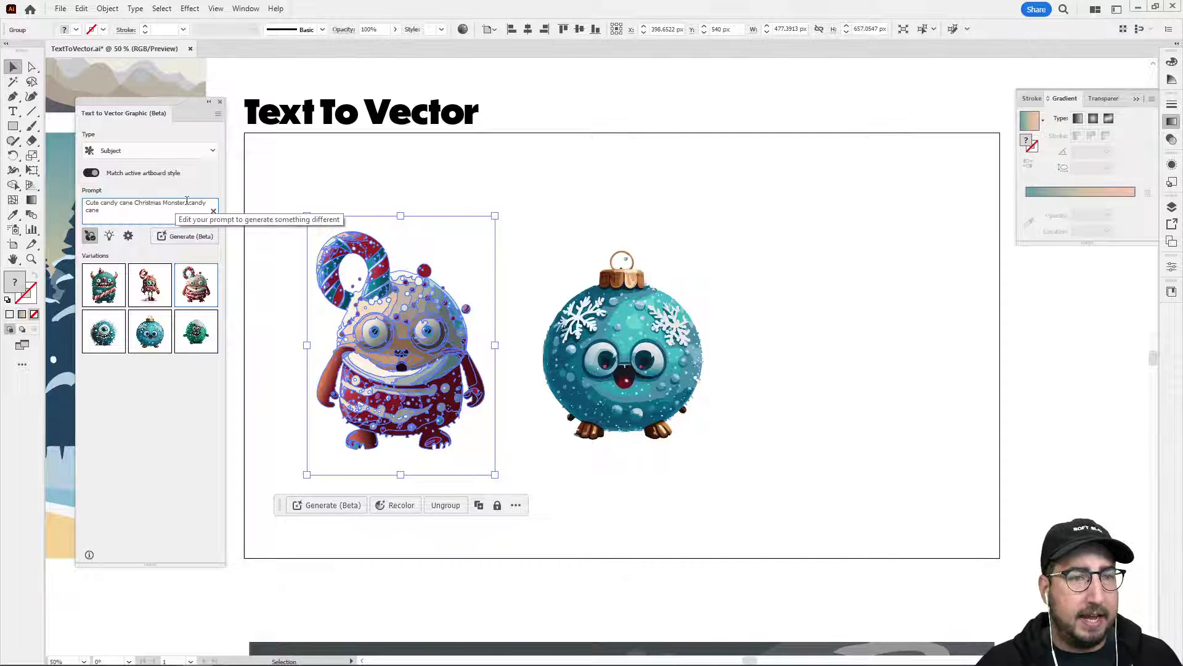
pyautogui.moveTo(186, 203); pyautogui.dragTo(195, 222)
pyautogui.press('BackSpace')
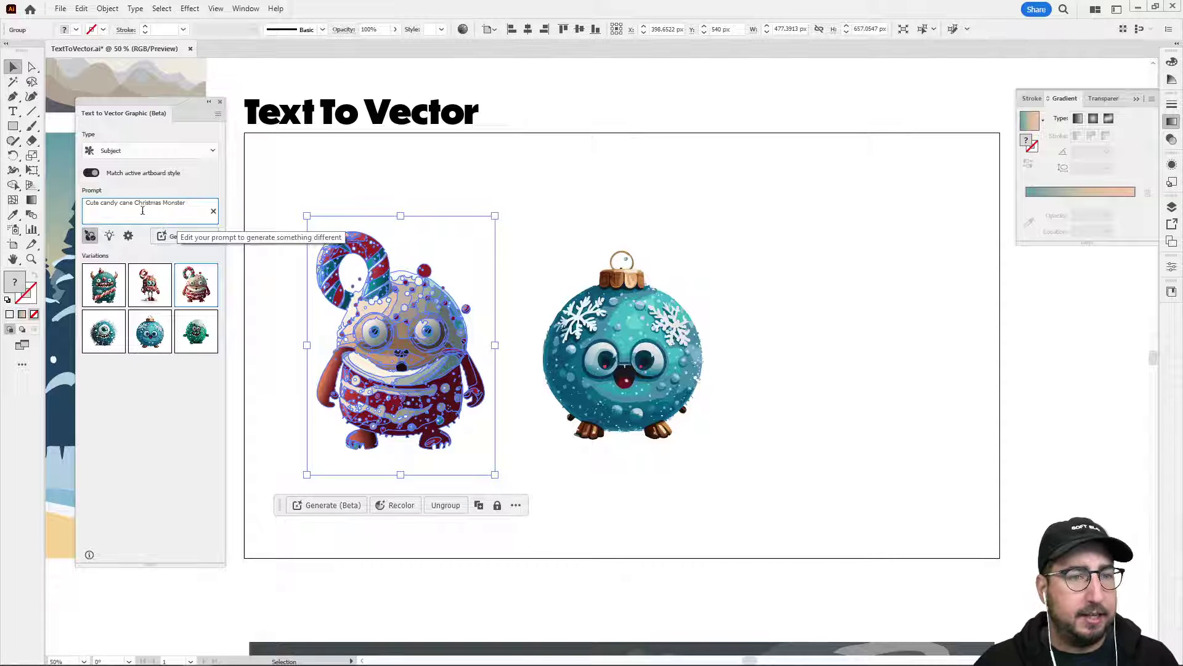
pyautogui.doubleClick(149, 203)
pyautogui.press('BackSpace')
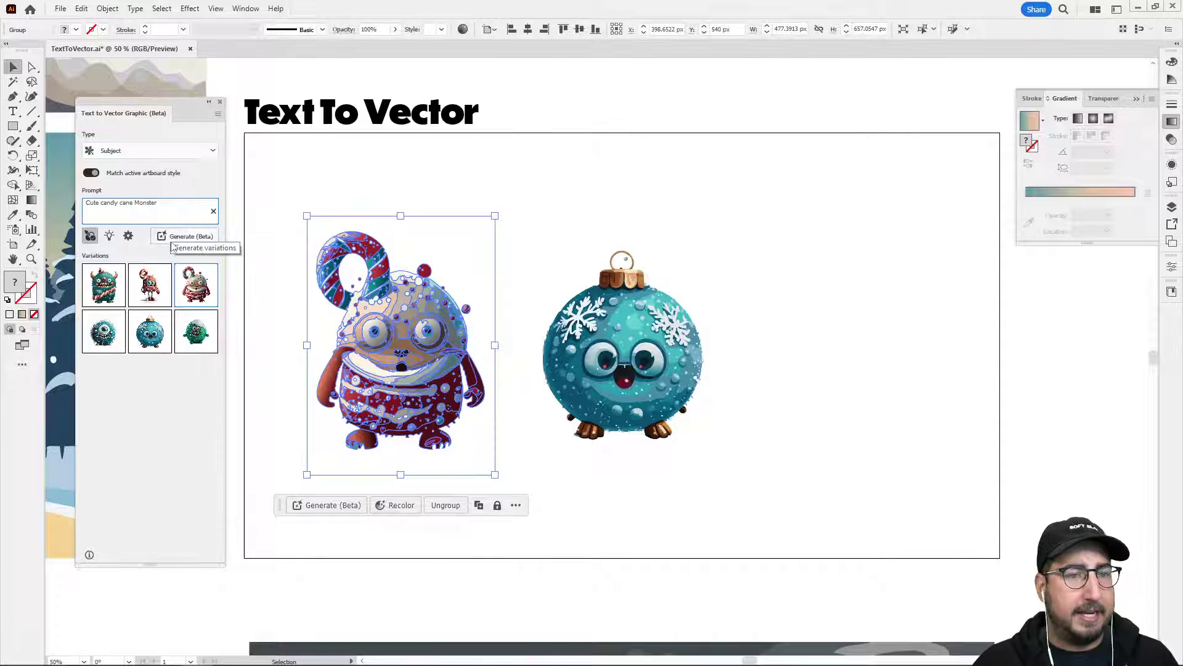
pyautogui.click(179, 238)
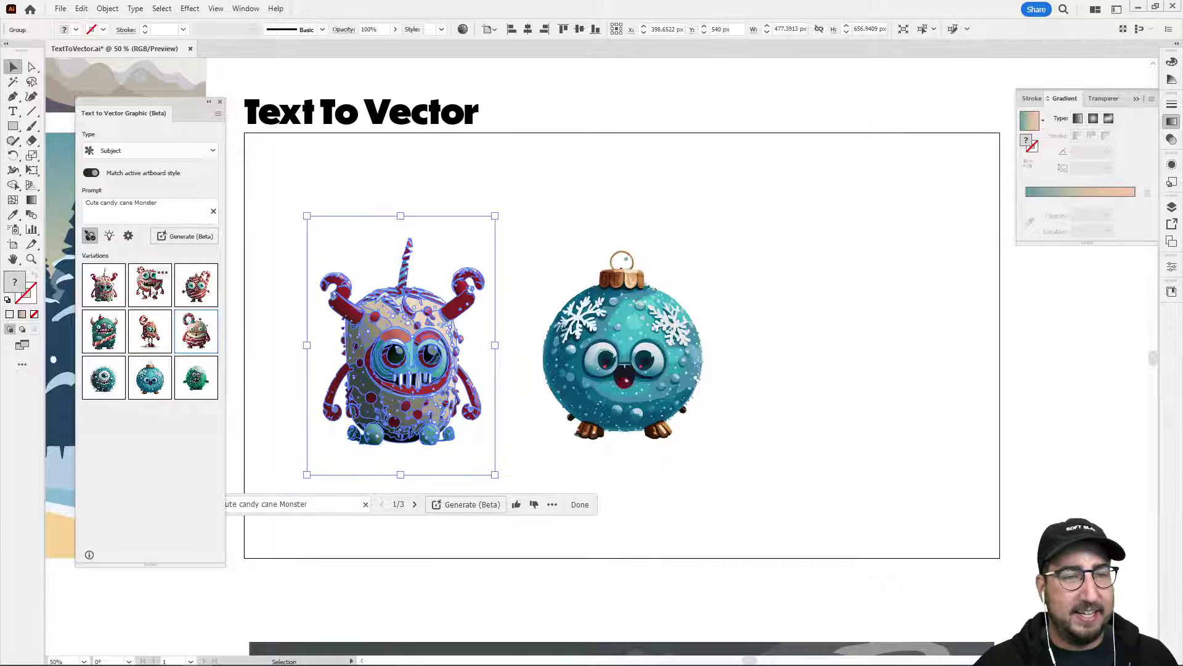
# Compare the second and third candy cane monster variations and apply the second one, the round red monster with striped curled horns
pyautogui.click(150, 285)
pyautogui.click(466, 198)
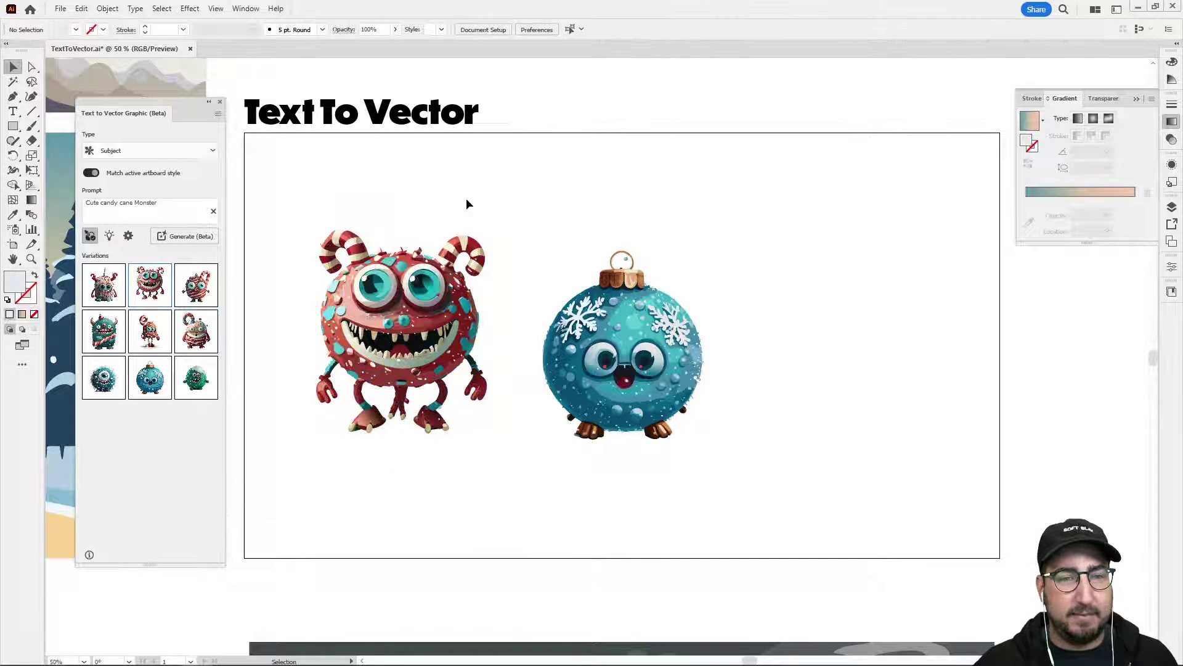
pyautogui.click(437, 309)
pyautogui.click(196, 285)
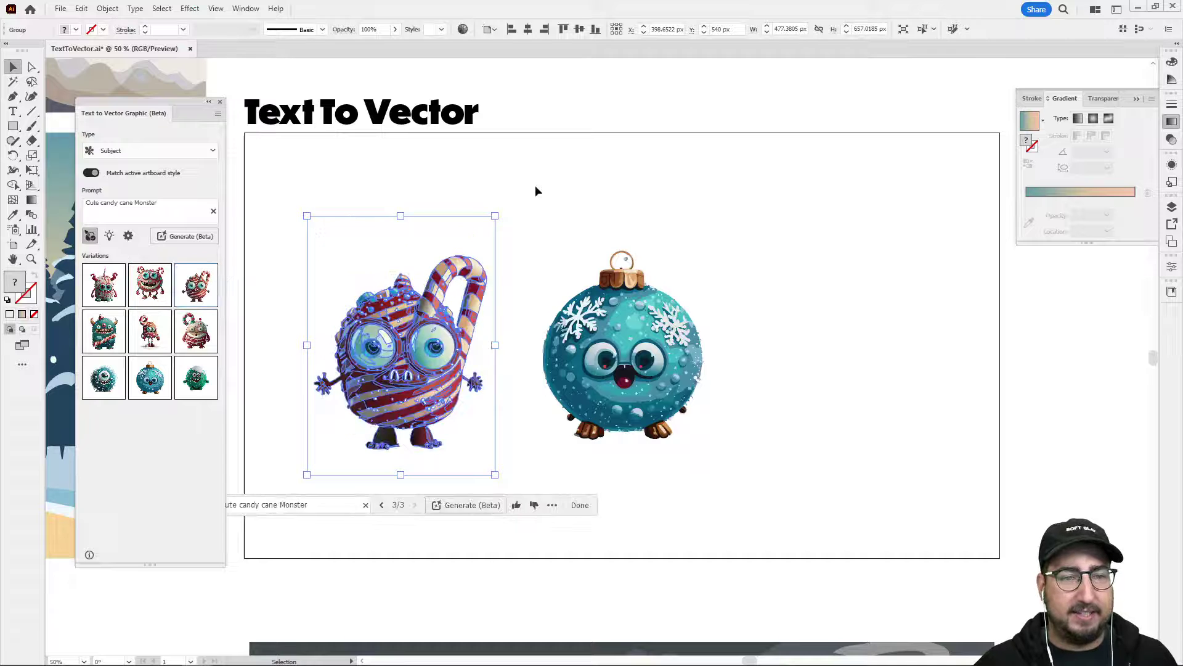
pyautogui.click(536, 188)
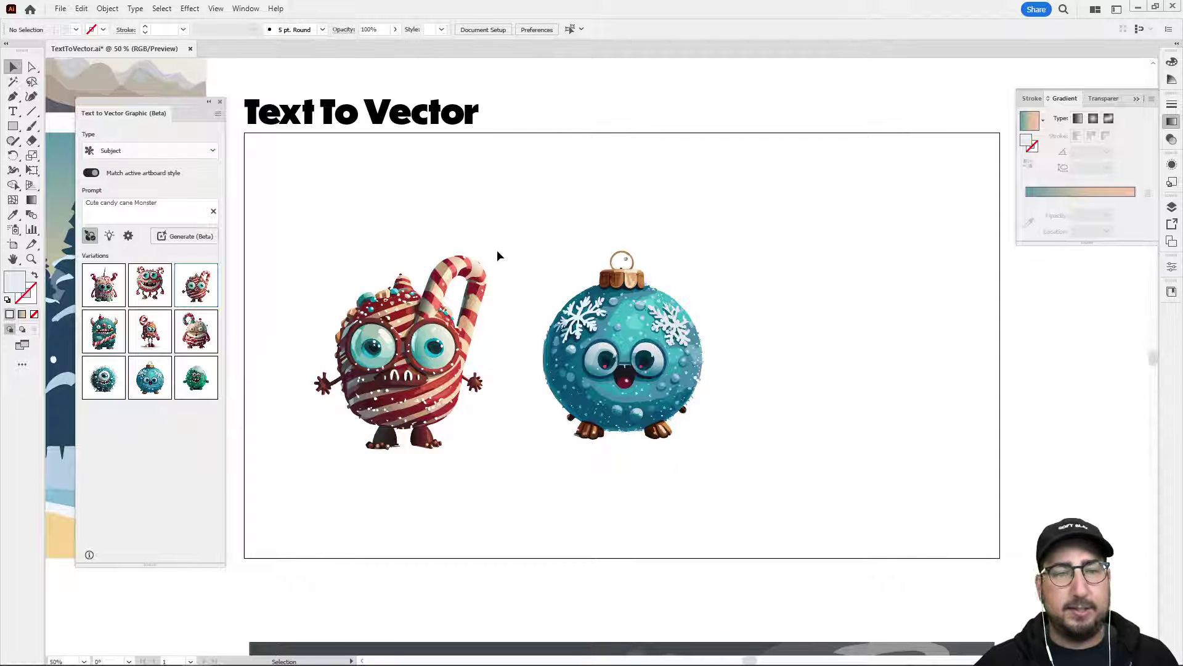
pyautogui.click(459, 283)
pyautogui.click(150, 285)
pyautogui.click(635, 191)
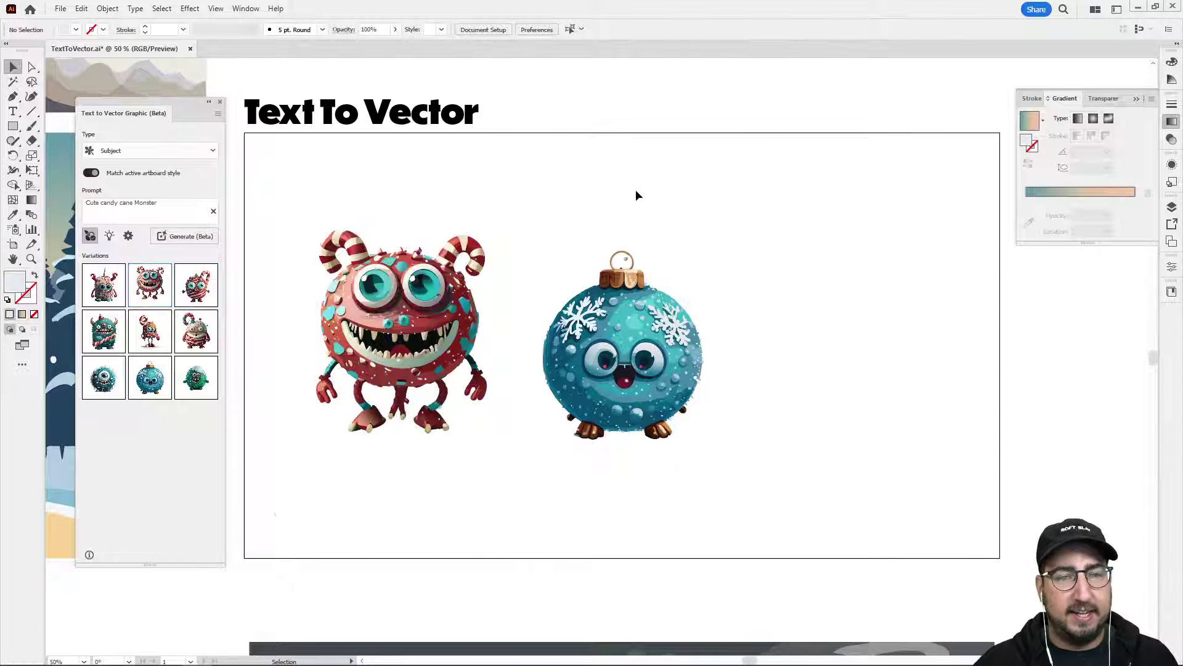
# Move the candy cane monster straight down so its feet sit roughly level with the ornament character's feet
pyautogui.moveTo(473, 306); pyautogui.dragTo(457, 326)
pyautogui.press('s')
pyautogui.press('v')
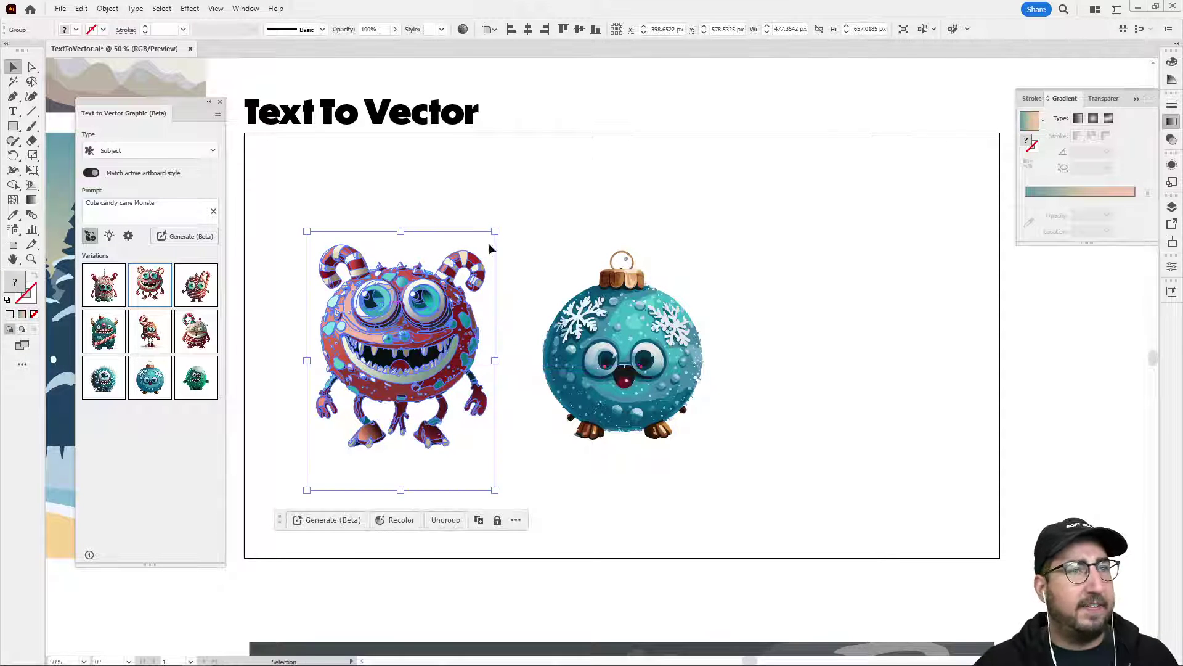
pyautogui.click(508, 203)
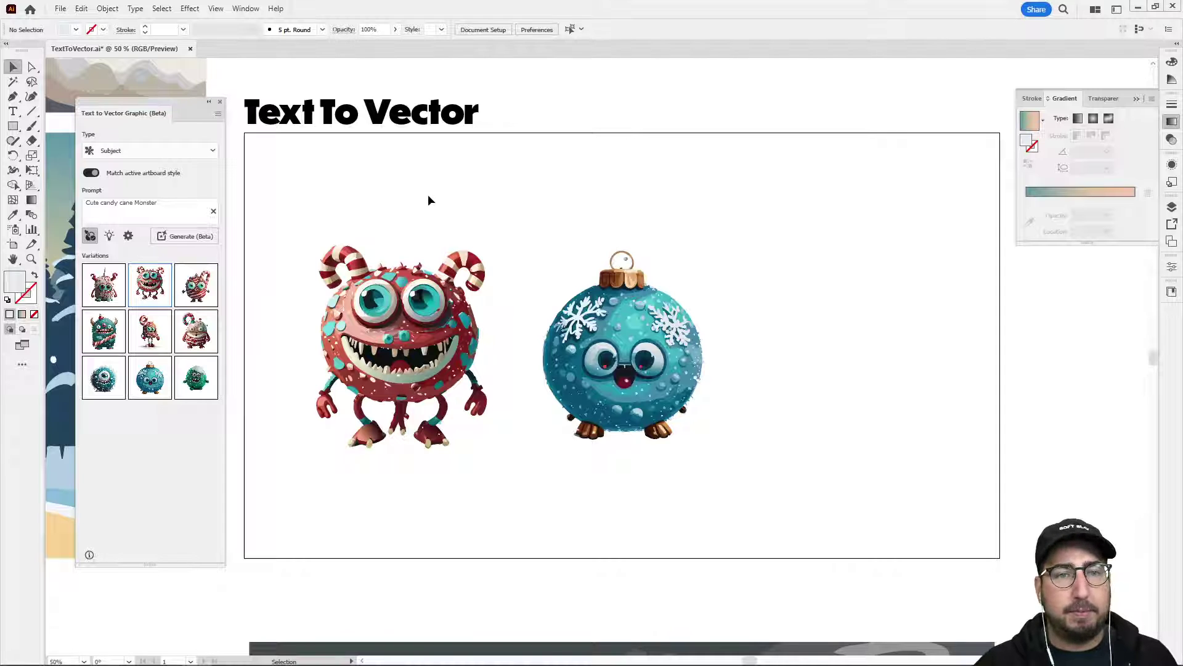
# Draw a rectangle of about 1920 × 1079 px covering the whole Text To Vector artboard
pyautogui.press('z')
pyautogui.keyDown('alt'); pyautogui.click(579, 356); pyautogui.keyUp('alt')
pyautogui.press('m')
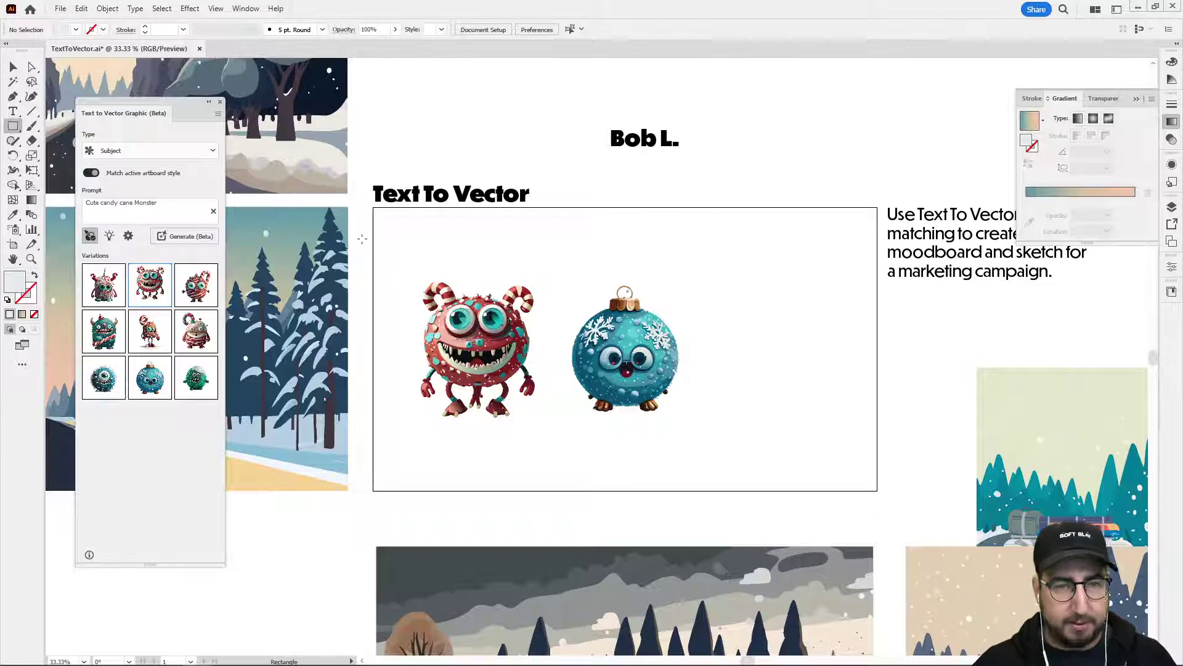
pyautogui.moveTo(373, 208); pyautogui.dragTo(877, 490)
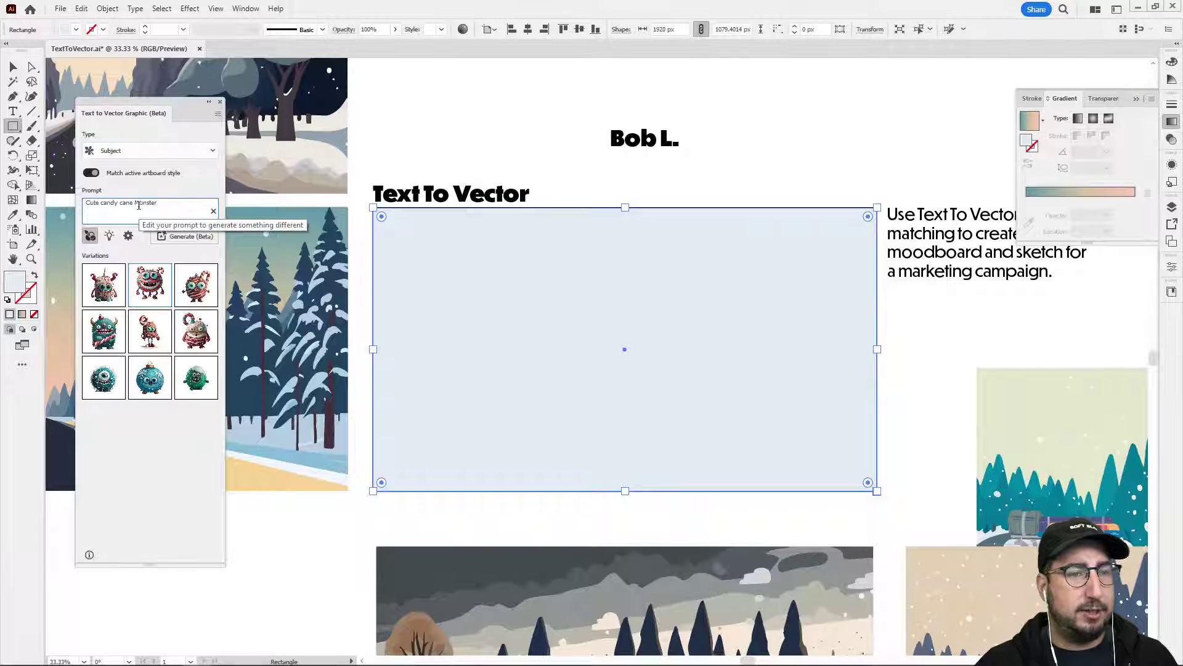
# Set the generation type to Scene and send the new rectangle behind both characters
pyautogui.click(132, 153)
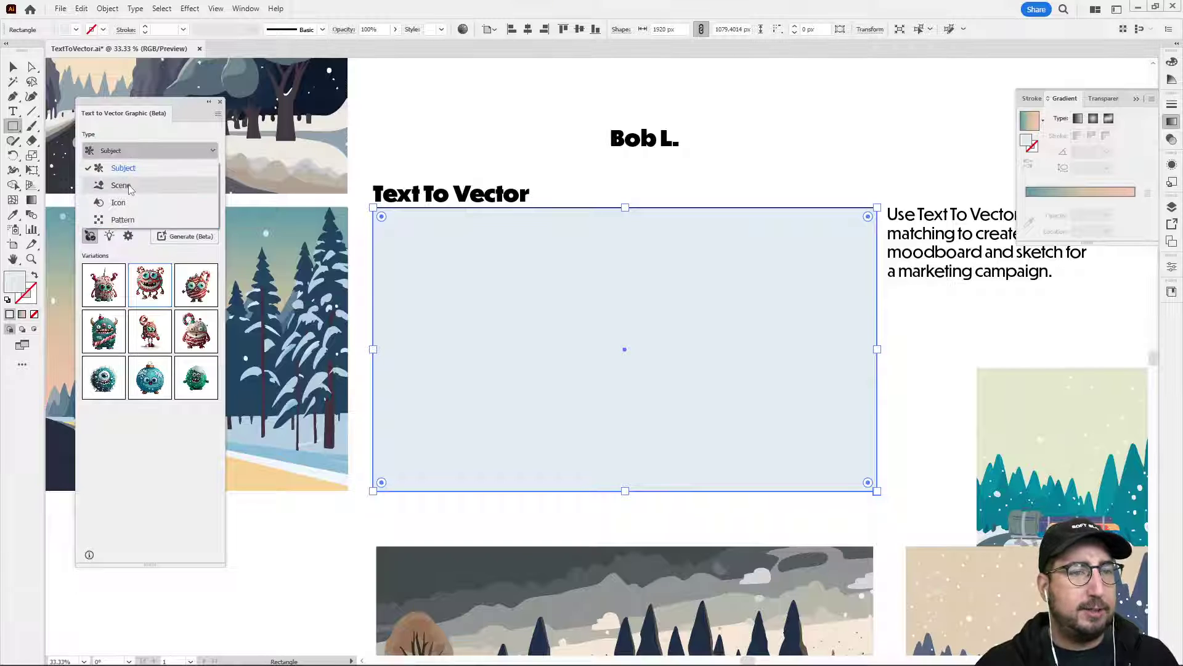
pyautogui.click(127, 185)
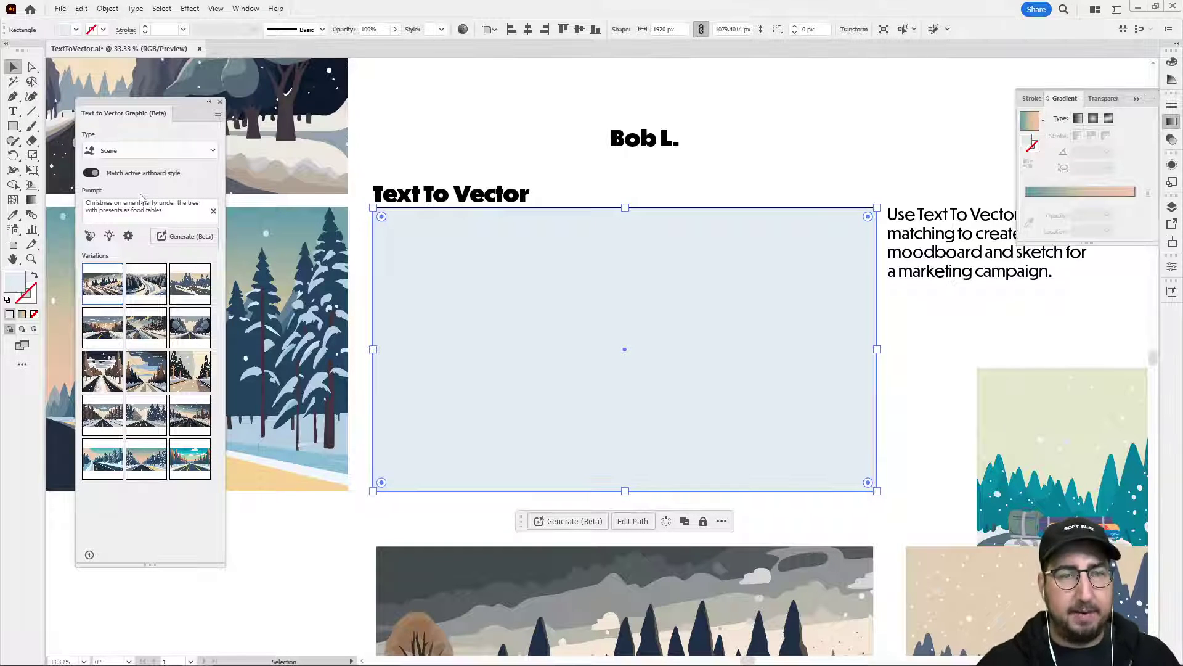
pyautogui.hotkey('ctrl', 'shift', '[')
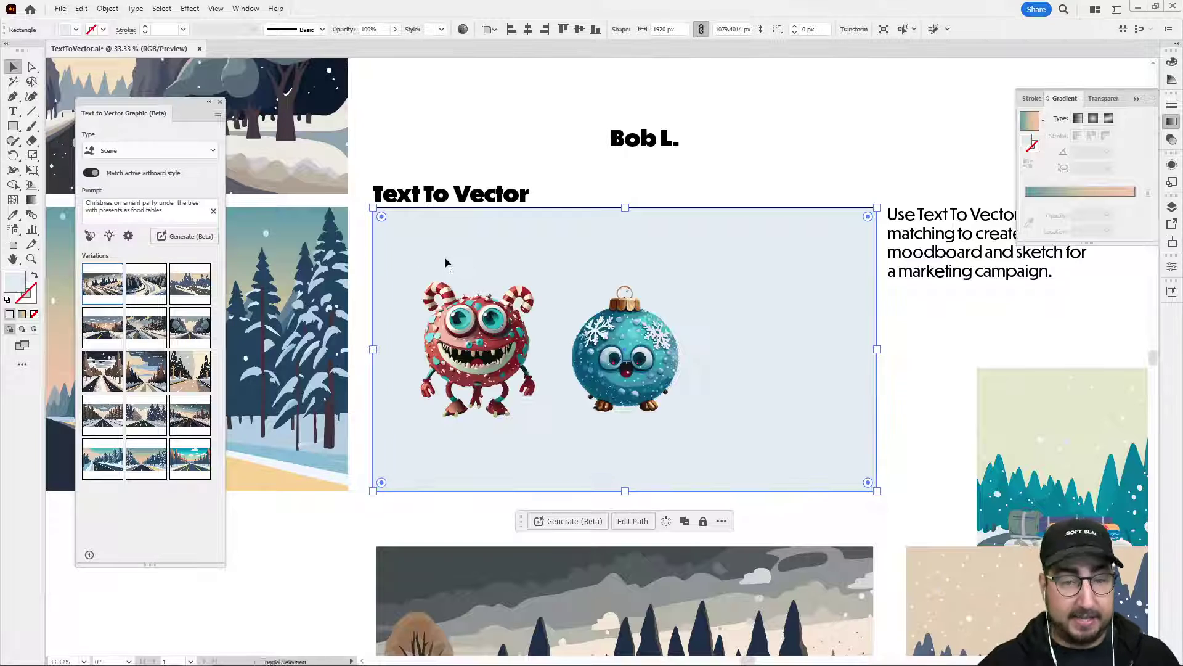
# Sample the ornament character's style and generate "Christmas ornament party under the tree with presents as food tables" in the rectangle
pyautogui.click(90, 235)
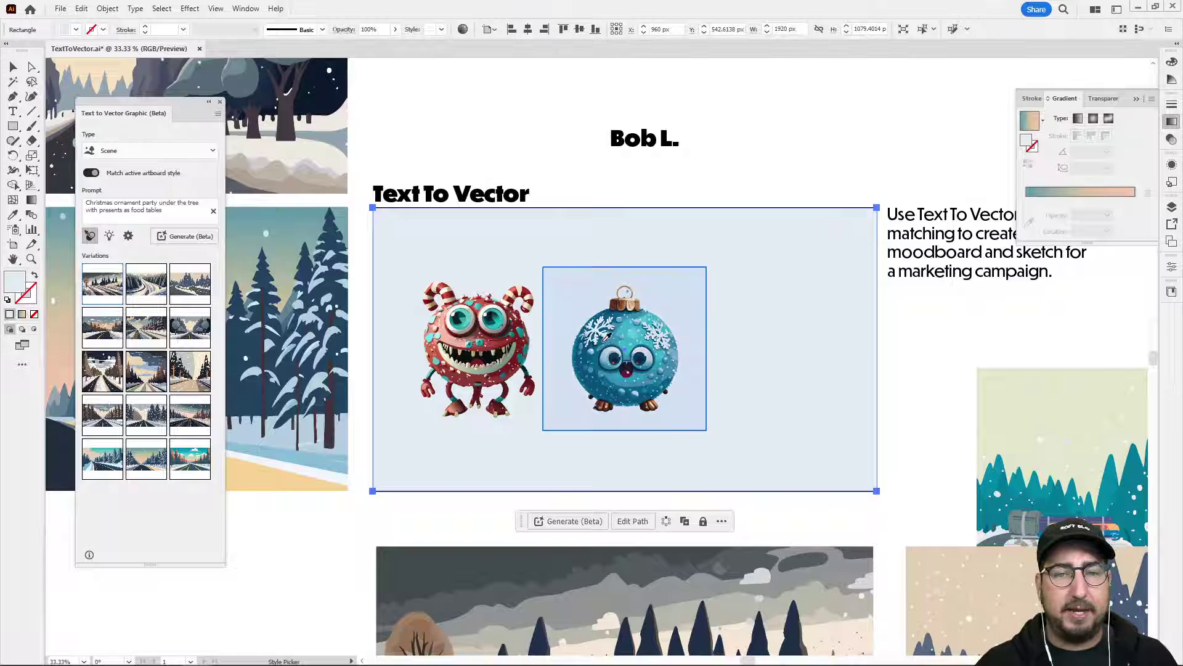
pyautogui.click(603, 336)
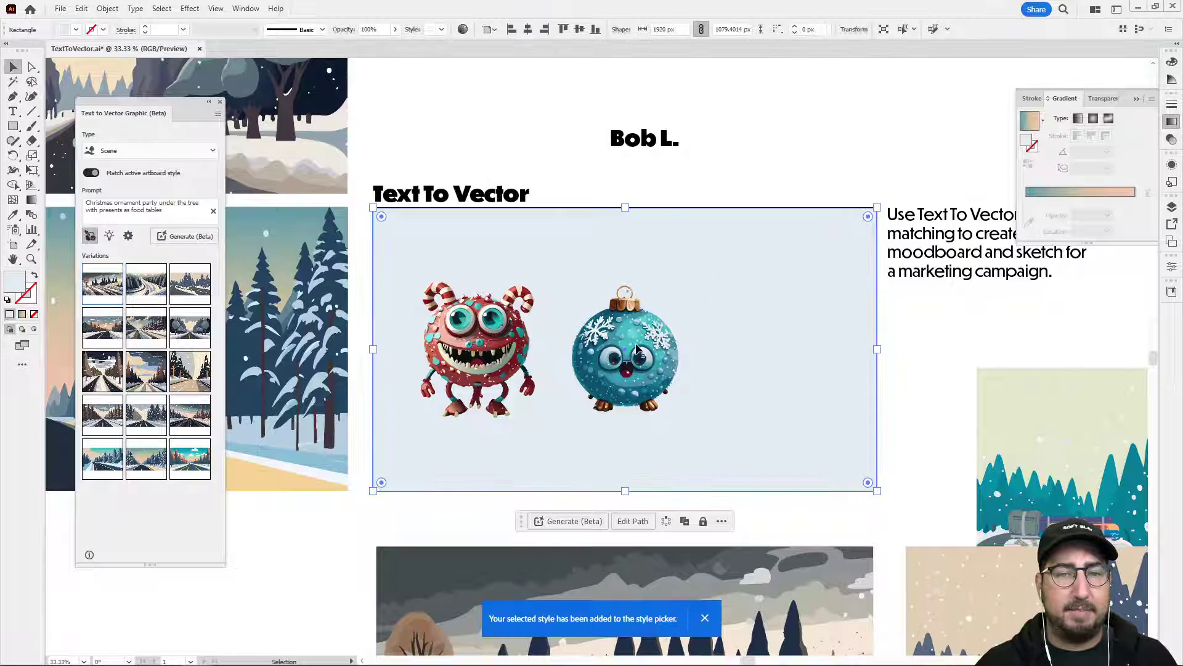
pyautogui.click(195, 240)
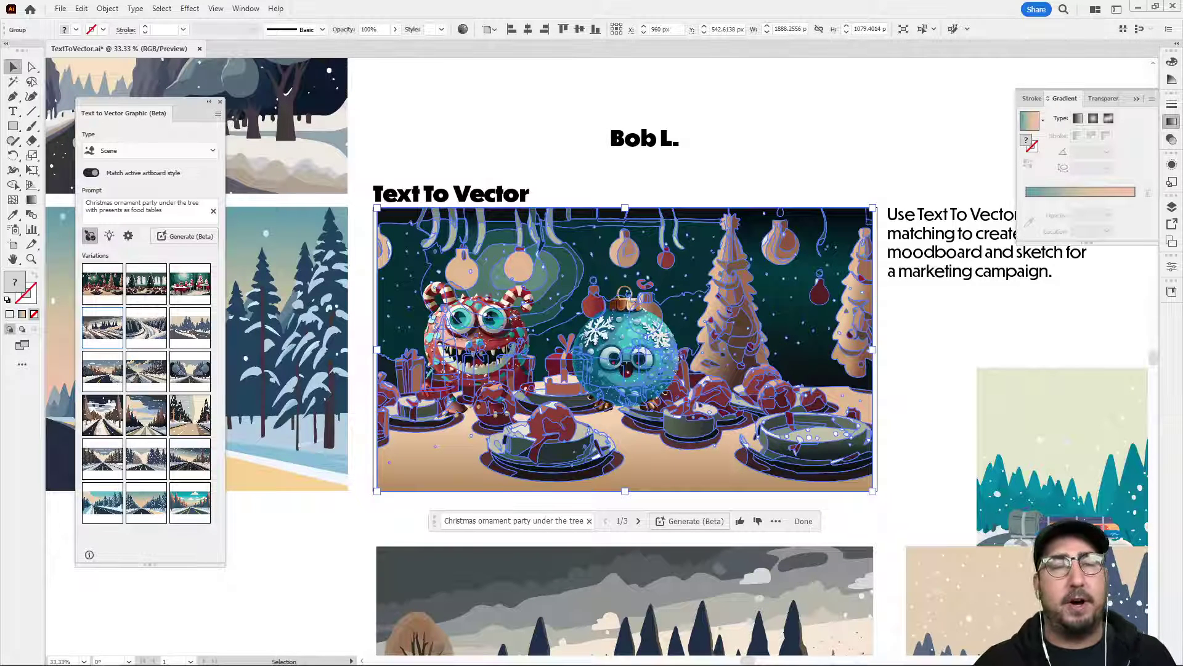
pyautogui.click(640, 197)
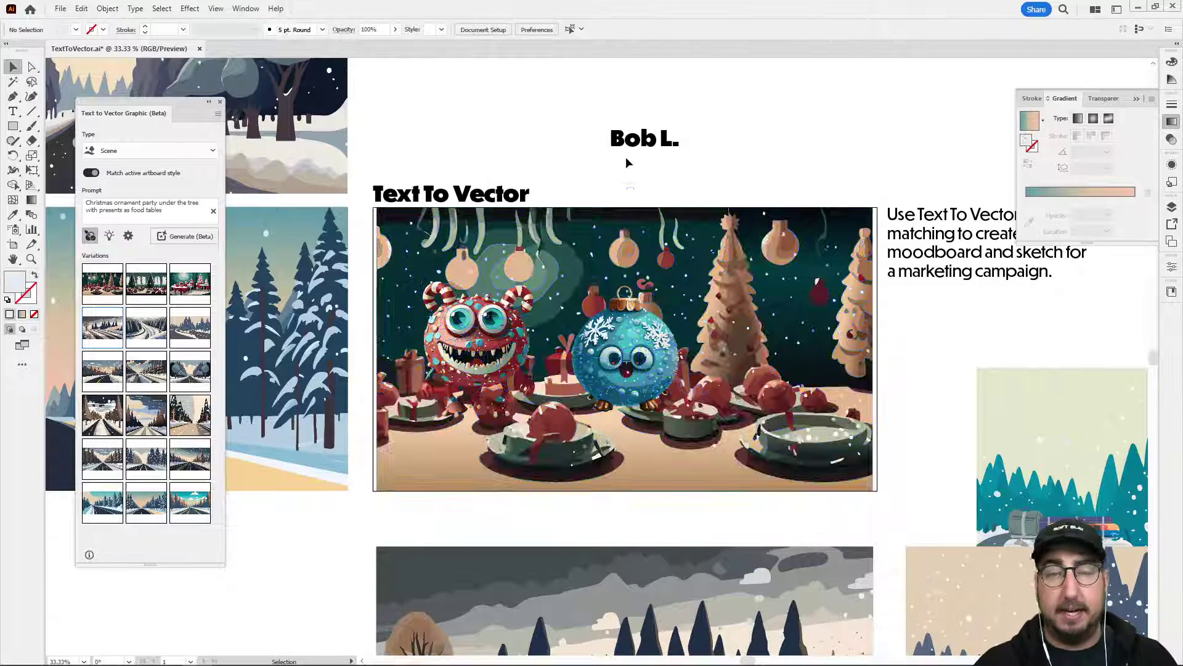
# Replace the name text above the Text To Vector artboard with the social media handle
pyautogui.doubleClick(643, 140)
pyautogui.hotkey('ctrl', 'a')
pyautogui.write('@')
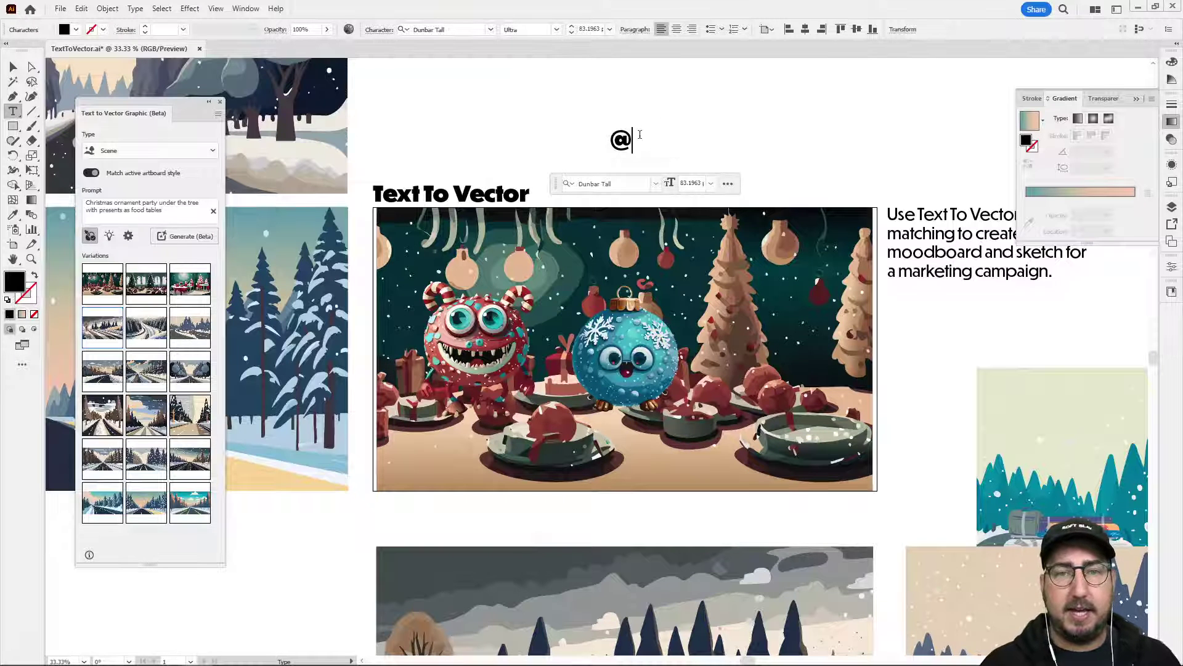
pyautogui.write('HochDotCo')
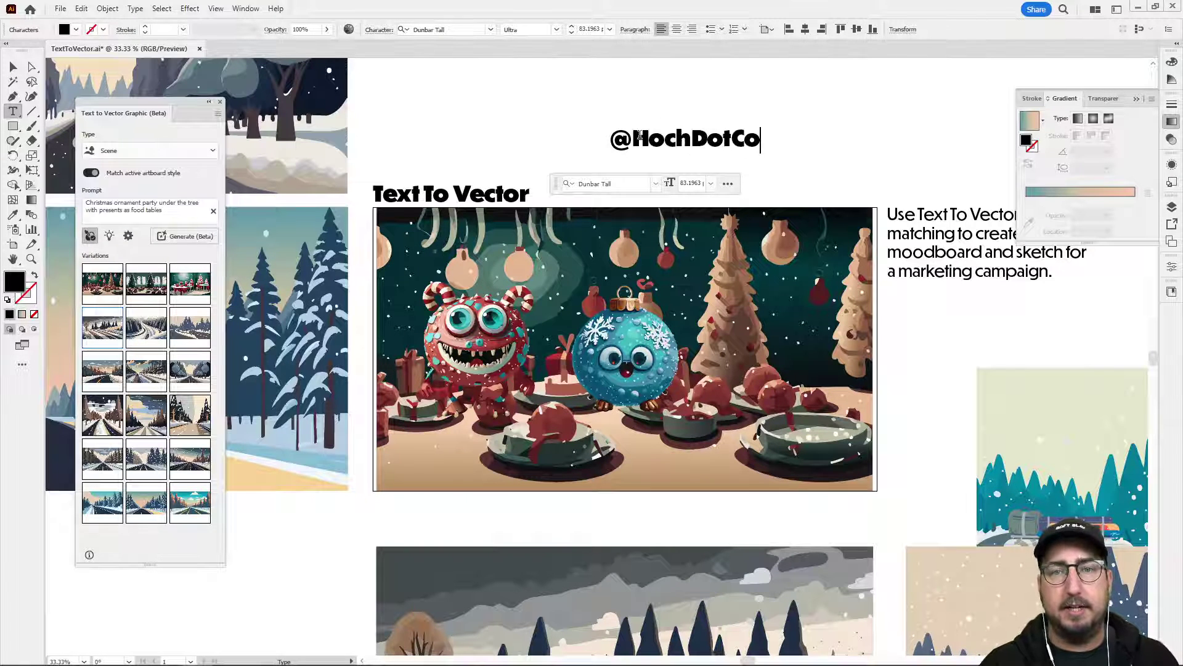
pyautogui.press('Escape')
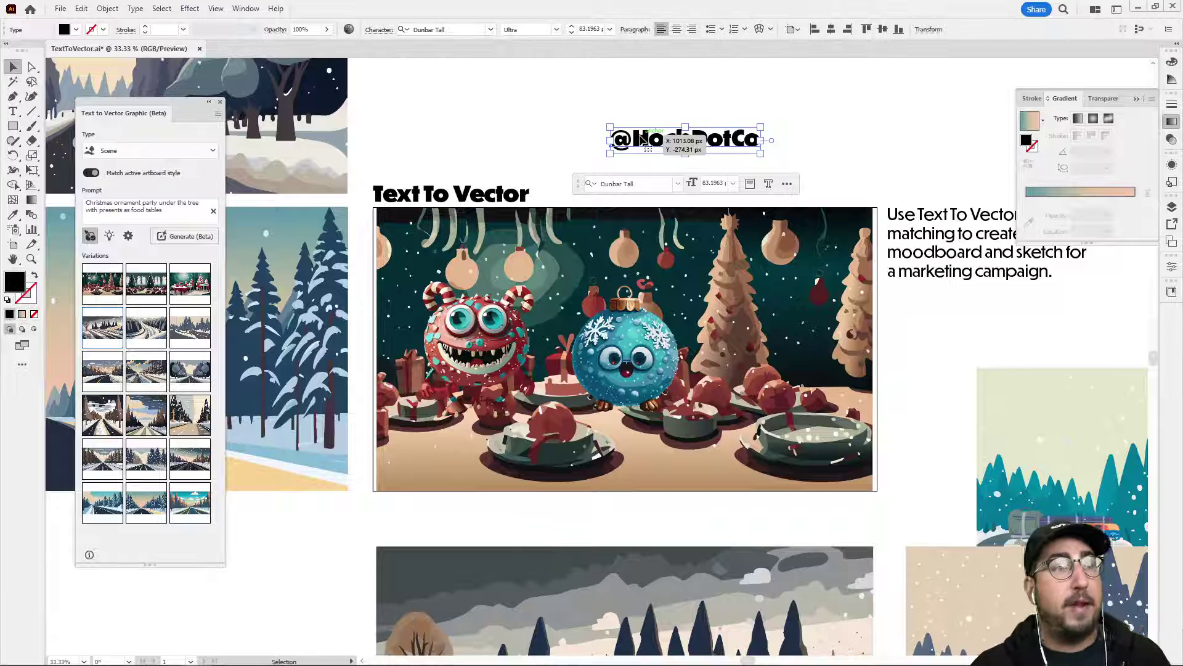
pyautogui.click(801, 107)
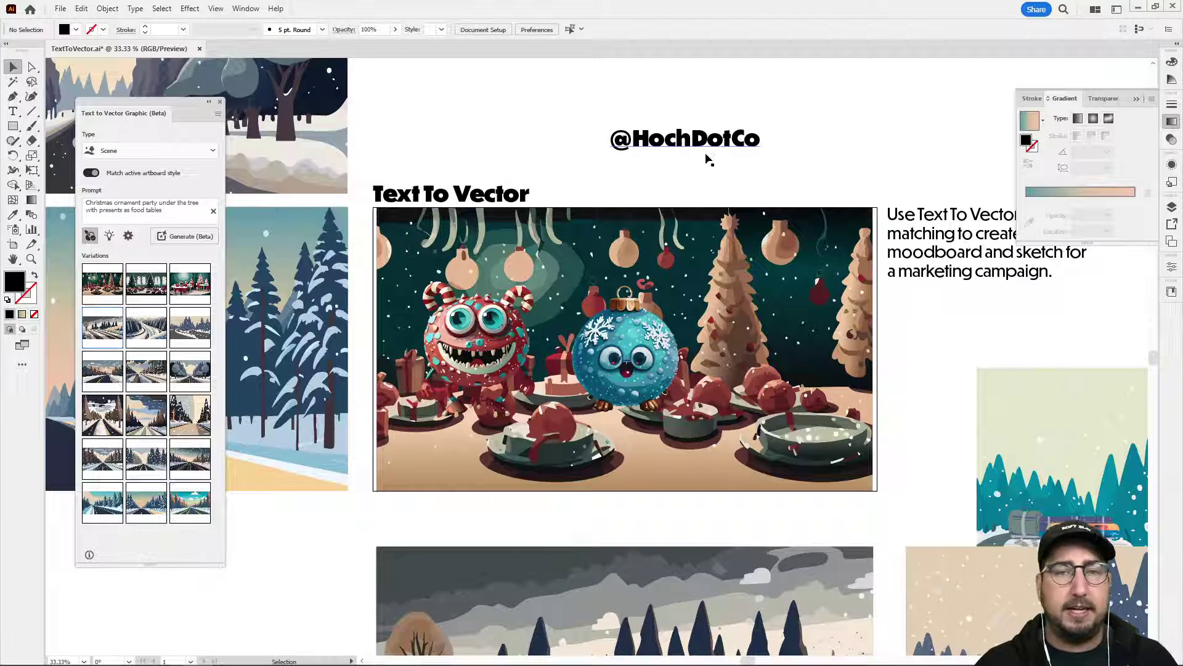
# Examine the social media handle above the artboard up close
pyautogui.press('z')
pyautogui.click(656, 156)
pyautogui.click(645, 309)
pyautogui.moveTo(645, 309); pyautogui.dragTo(637, 210)
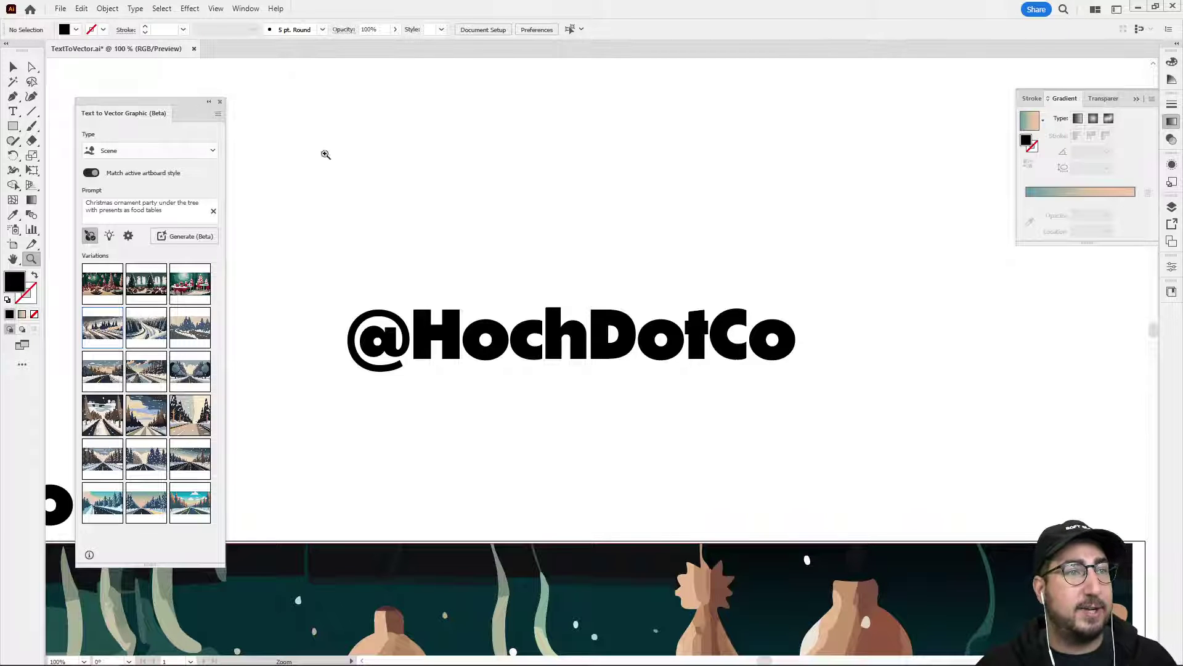
pyautogui.click(506, 198)
pyautogui.keyDown('alt'); pyautogui.click(617, 355); pyautogui.keyUp('alt')
pyautogui.keyDown('alt'); pyautogui.click(617, 355); pyautogui.keyUp('alt')
pyautogui.keyDown('alt'); pyautogui.click(569, 376); pyautogui.keyUp('alt')
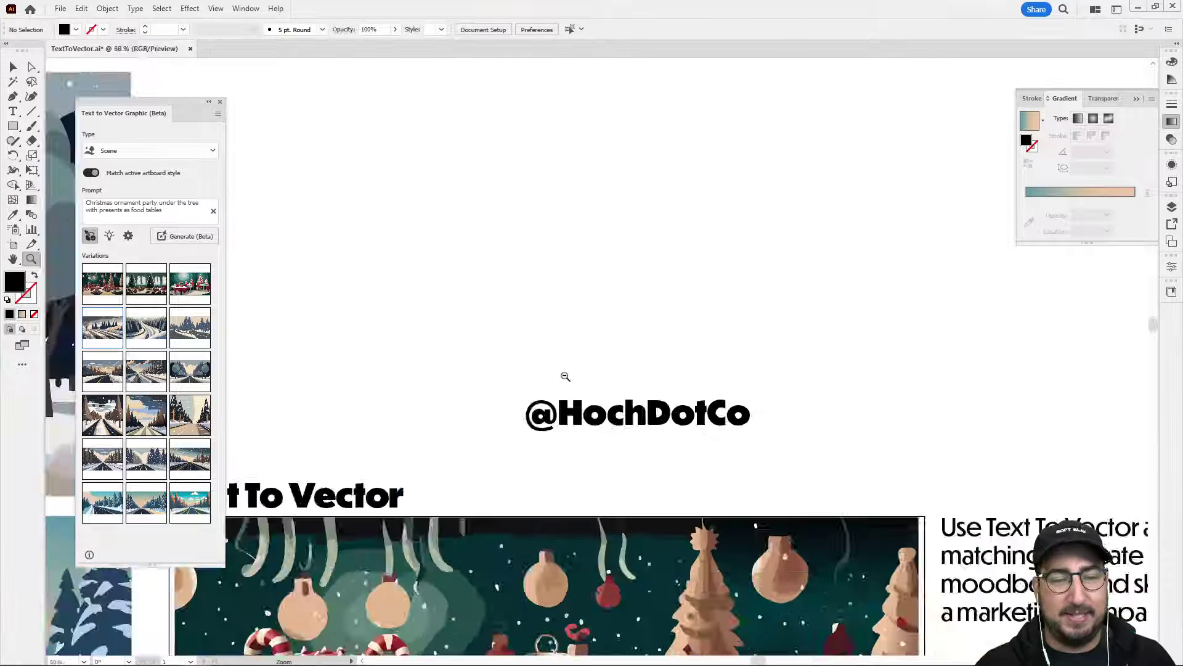
pyautogui.keyDown('alt'); pyautogui.click(563, 374); pyautogui.keyUp('alt')
pyautogui.moveTo(563, 377); pyautogui.dragTo(563, 190)
pyautogui.press('v')
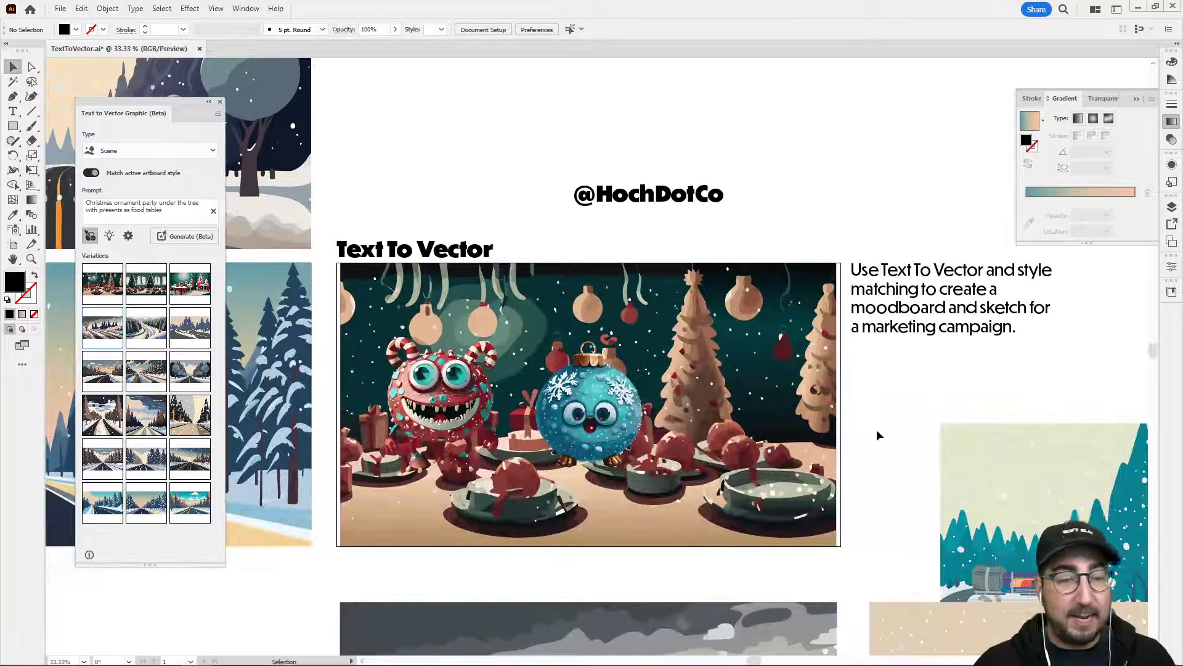
# Try the second and third ornament party scene variations and reapply the first one
pyautogui.click(808, 407)
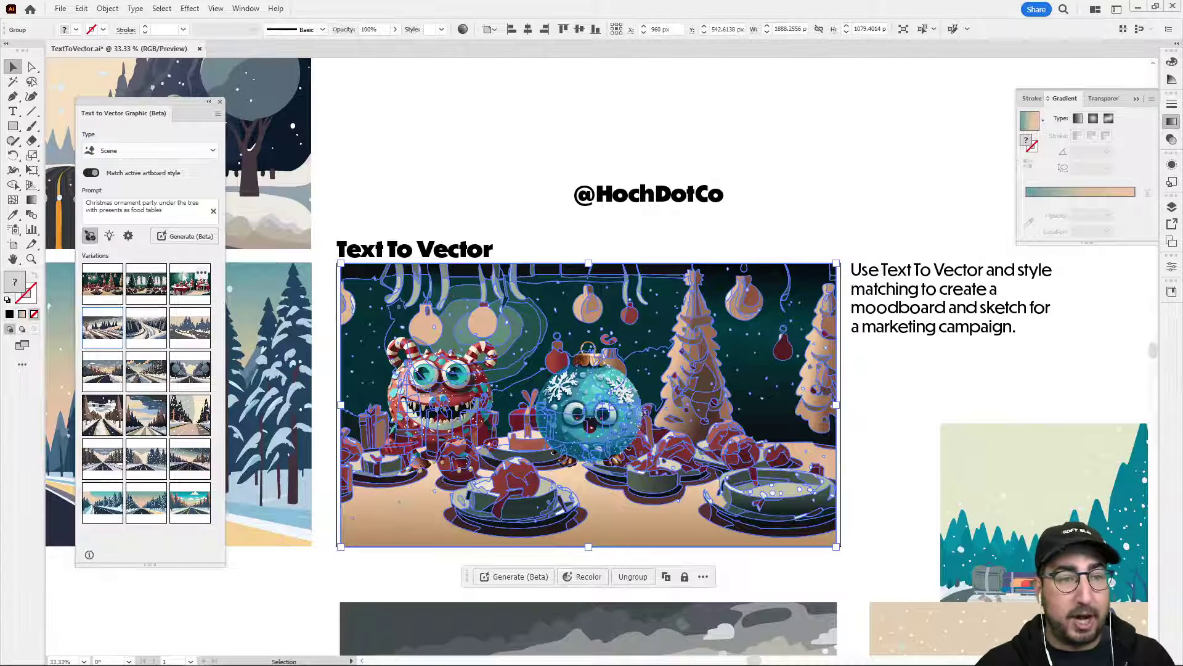
pyautogui.click(146, 285)
pyautogui.click(188, 289)
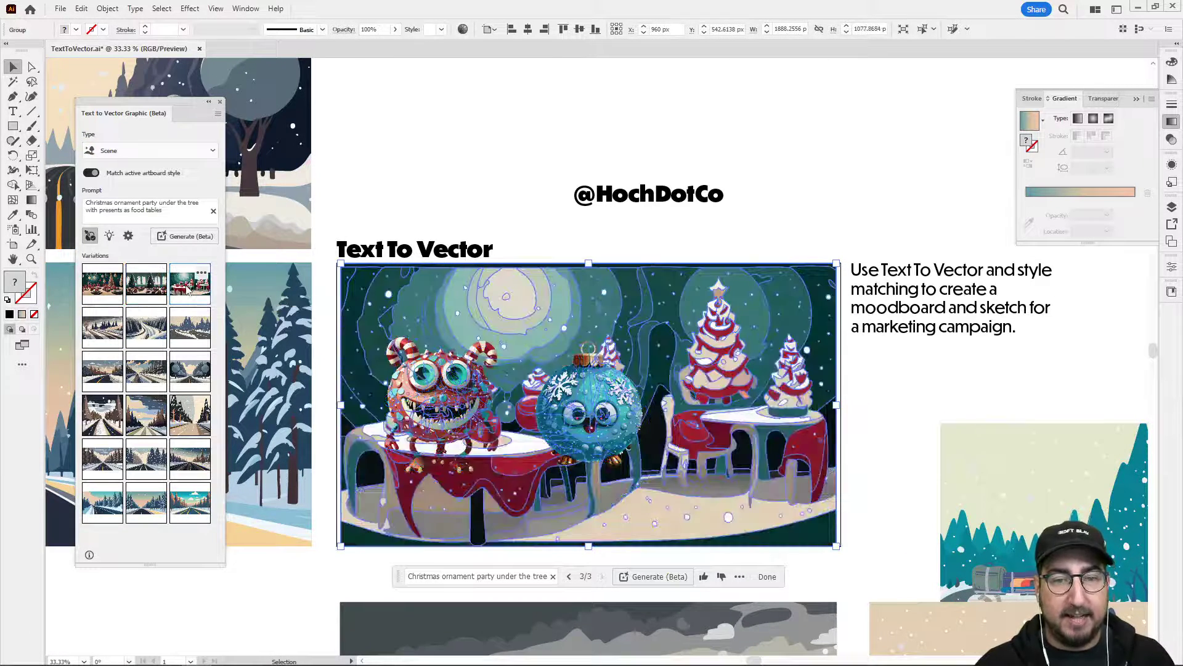
pyautogui.click(114, 291)
pyautogui.click(523, 177)
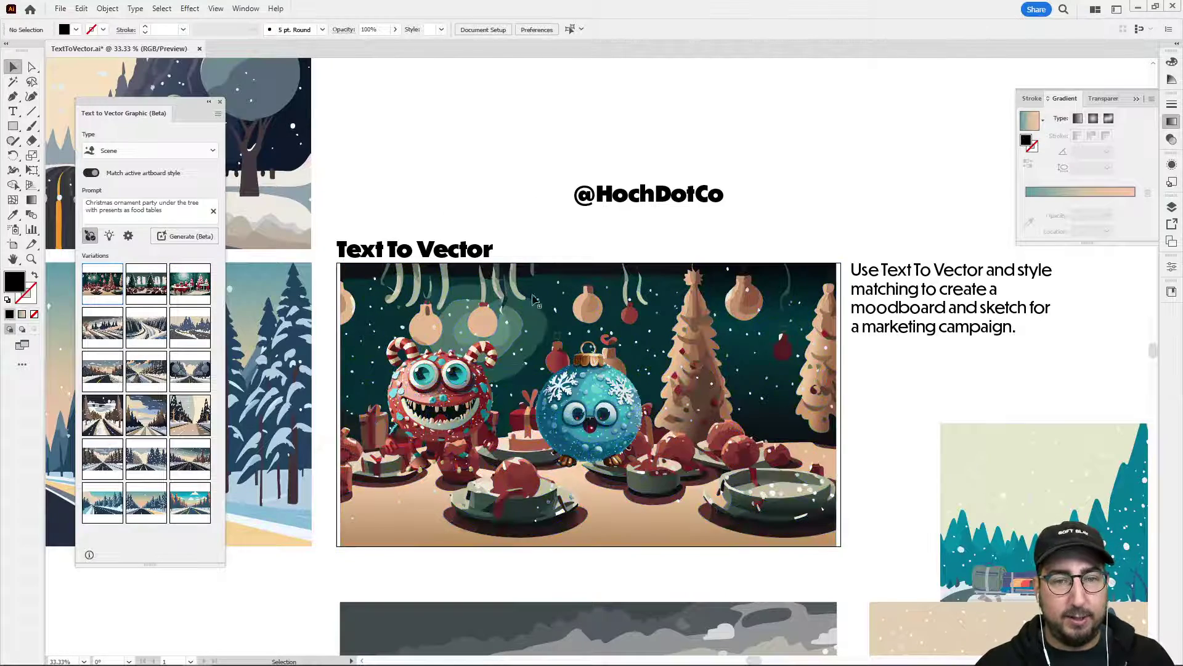
# Move the candy cane monster to the scene's lower-left area and widen the party background to the artboard's side edges
pyautogui.scroll(1, 432, 564)
pyautogui.moveTo(481, 268); pyautogui.dragTo(398, 404)
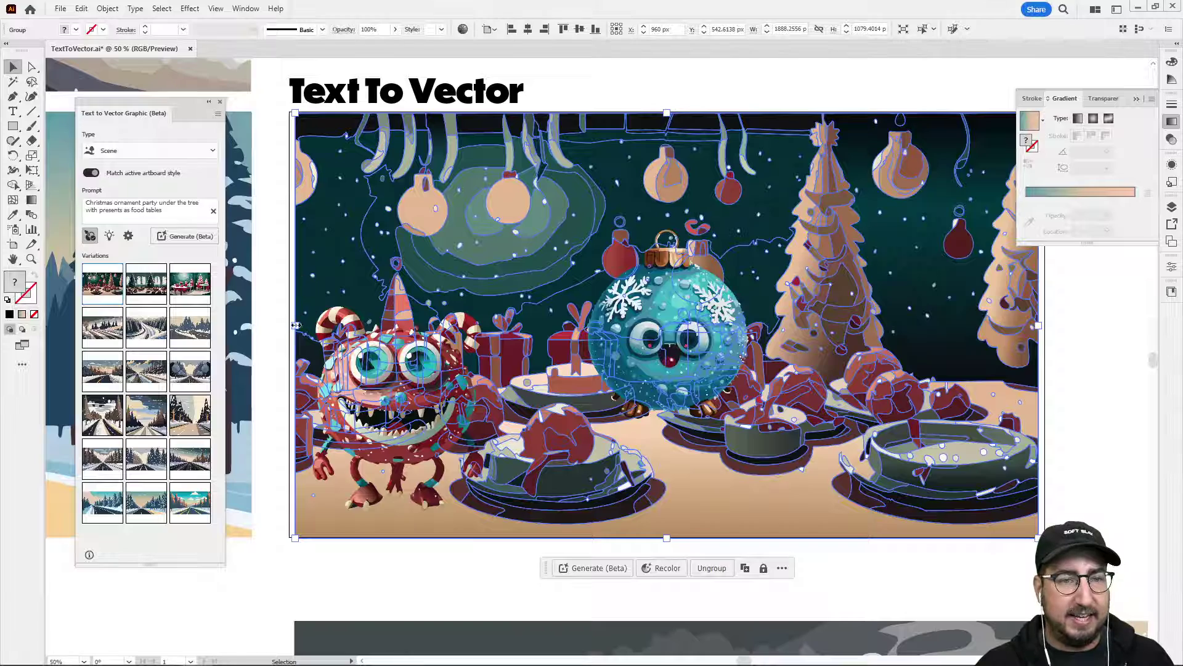
pyautogui.moveTo(296, 325); pyautogui.dragTo(285, 327)
pyautogui.click(259, 330)
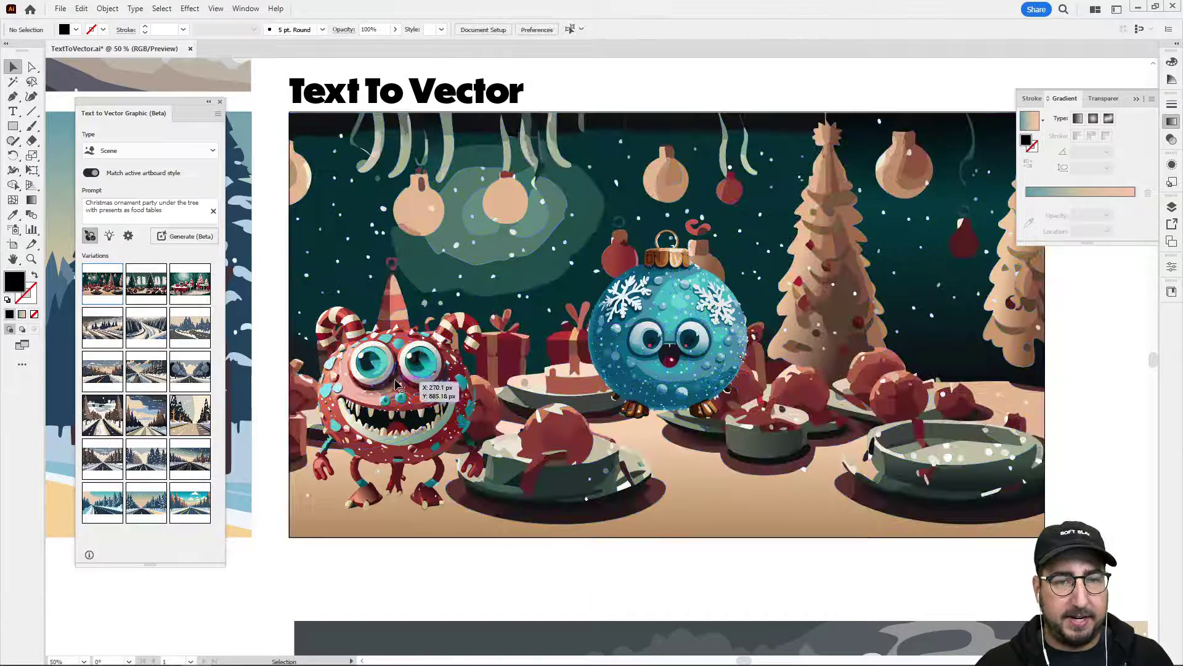
# Move the blue ornament monster down onto the table between the candy cane monster and the large bowl
pyautogui.click(398, 385)
pyautogui.moveTo(699, 321); pyautogui.dragTo(754, 416)
pyautogui.hscroll(2, 1060, 333)
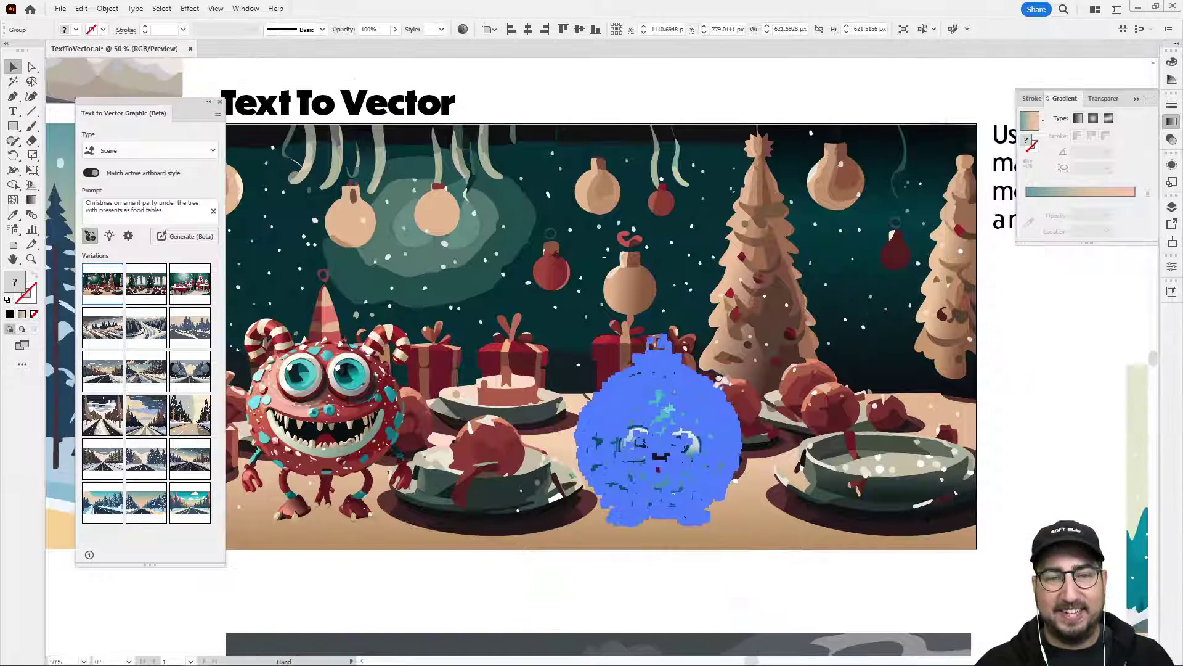
pyautogui.click(1018, 325)
pyautogui.hscroll(-2, 925, 444)
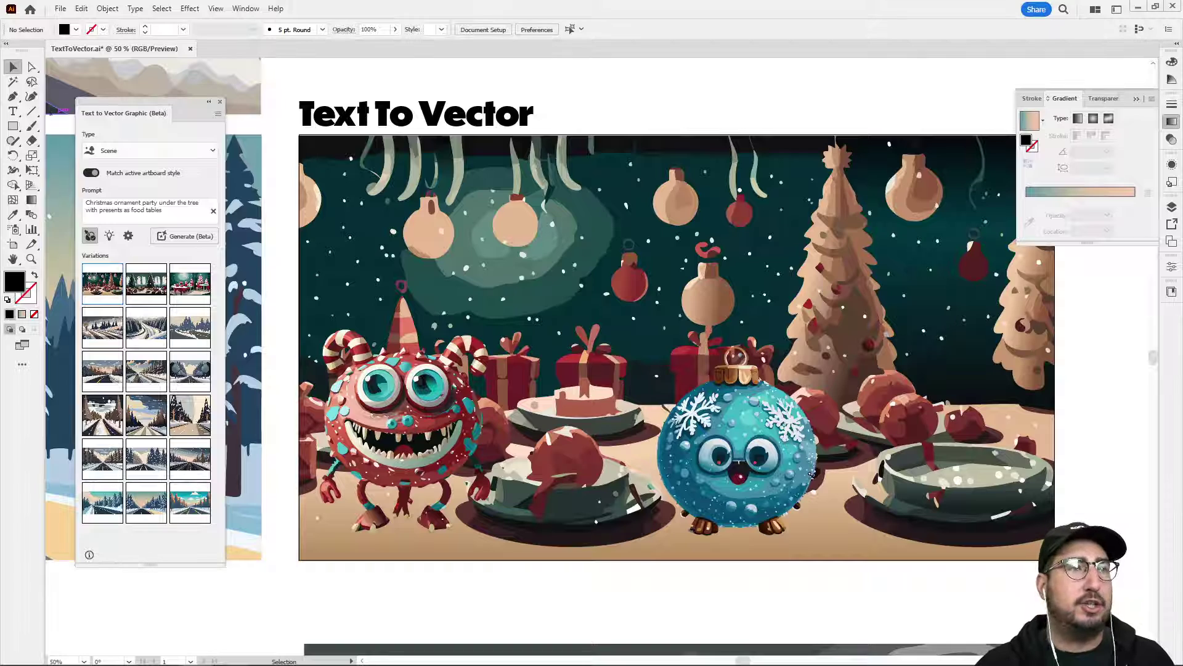
# Duplicate the blue ornament monster over the large bowl and stretch the copy to about 808 px tall
pyautogui.click(796, 460)
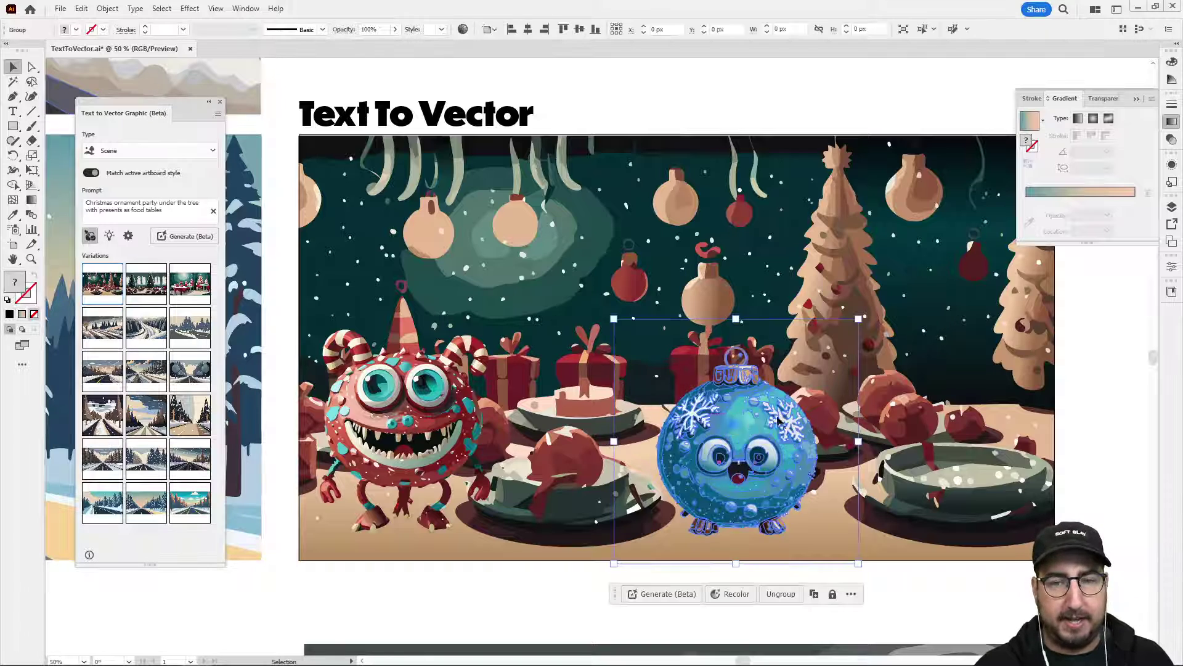
pyautogui.moveTo(795, 461)
pyautogui.mouseDown()
pyautogui.moveTo(595, 474)
pyautogui.moveTo(783, 464)
pyautogui.mouseUp()
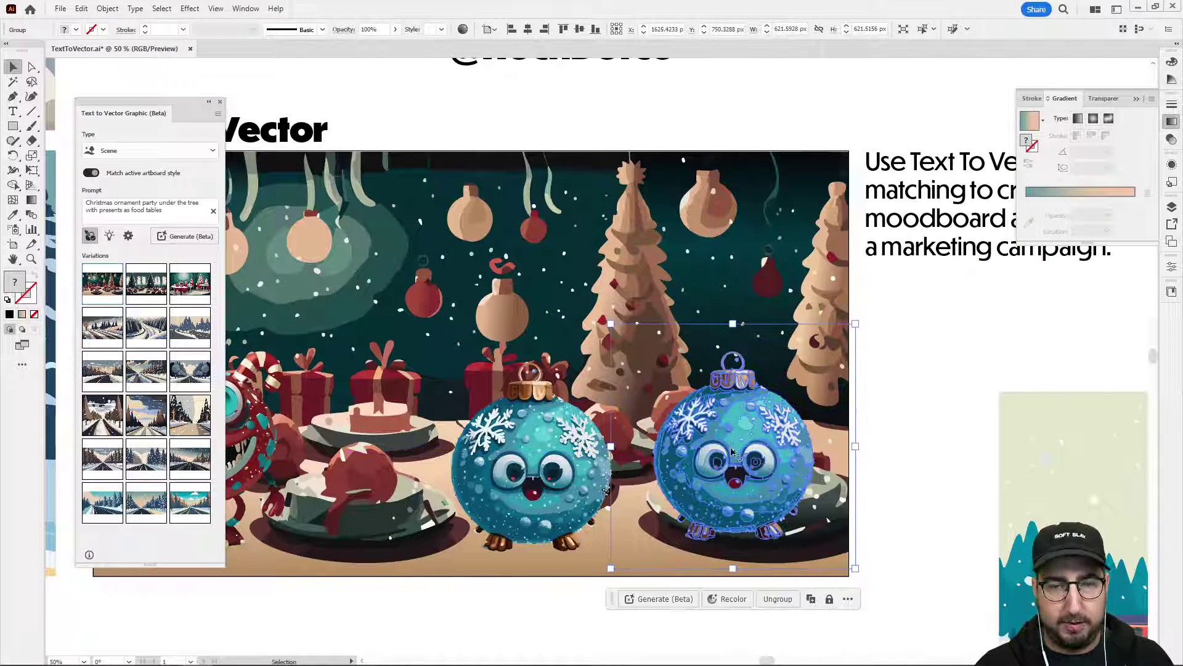
pyautogui.moveTo(757, 338); pyautogui.dragTo(652, 268)
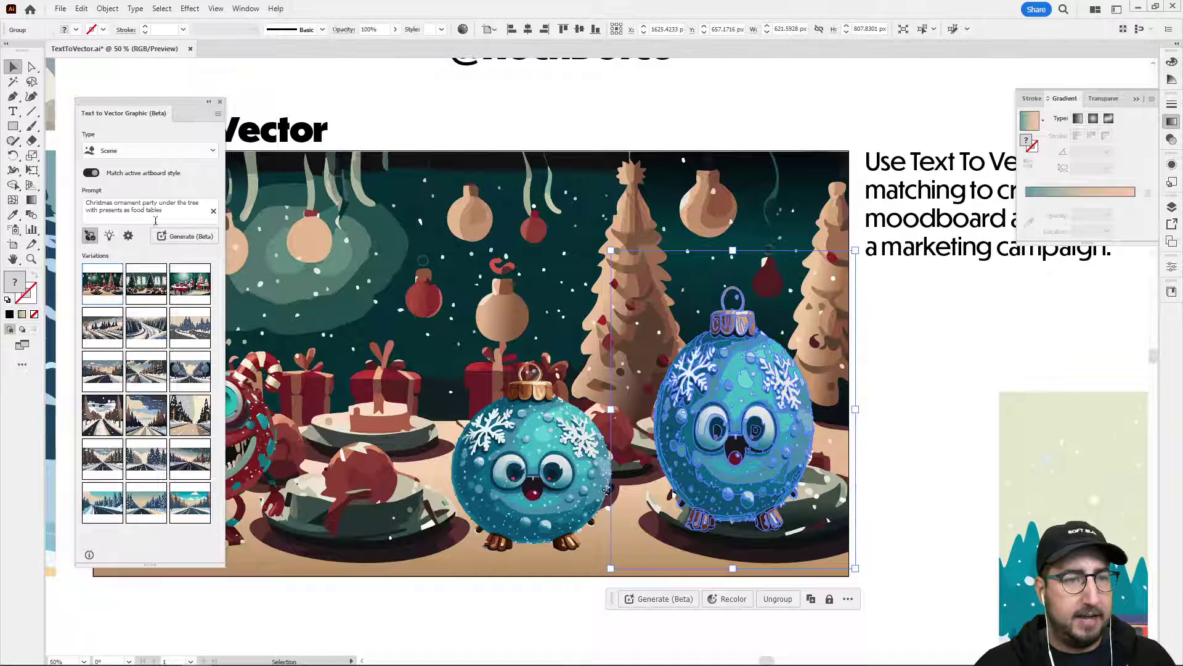
pyautogui.click(922, 426)
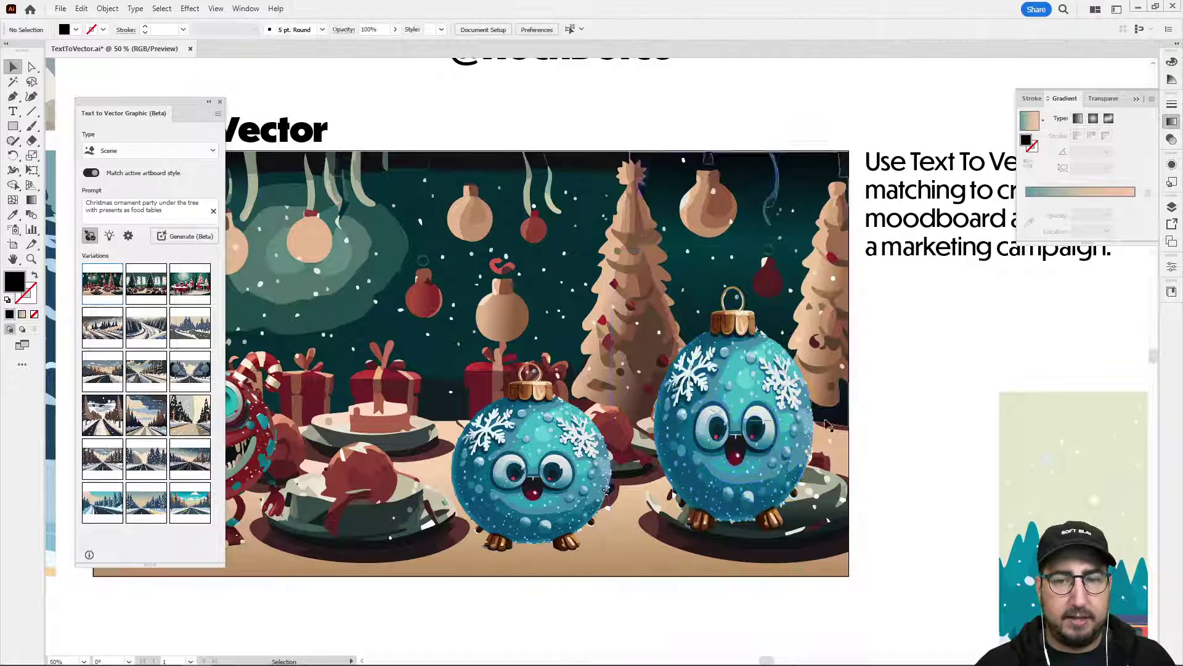
# For the stretched ornament copy, set the generation type to Subject and enter the prompt "gingerbread man, cute christmas monster"
pyautogui.click(826, 425)
pyautogui.click(117, 150)
pyautogui.click(121, 174)
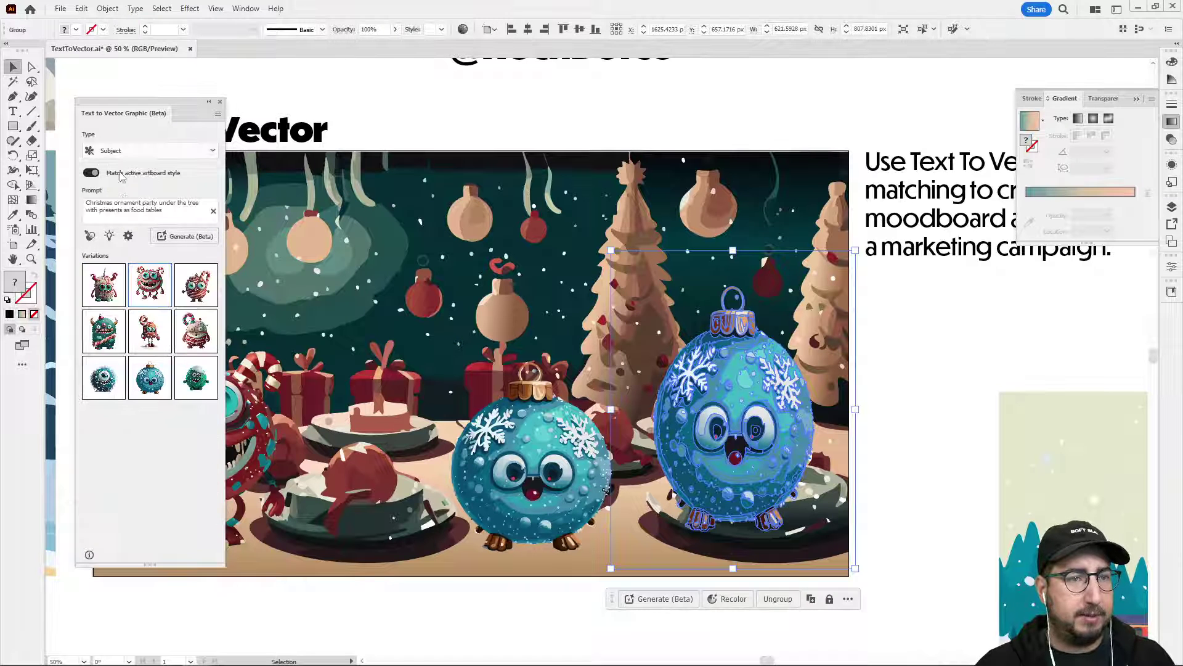
pyautogui.tripleClick(124, 206)
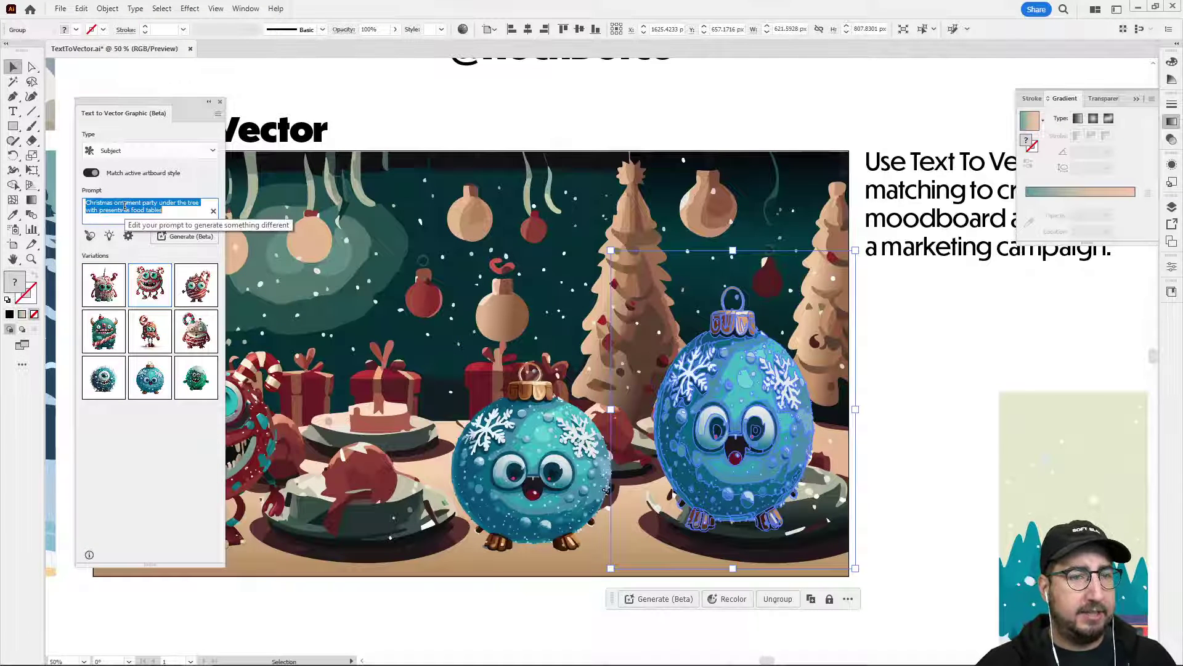
pyautogui.write('s')
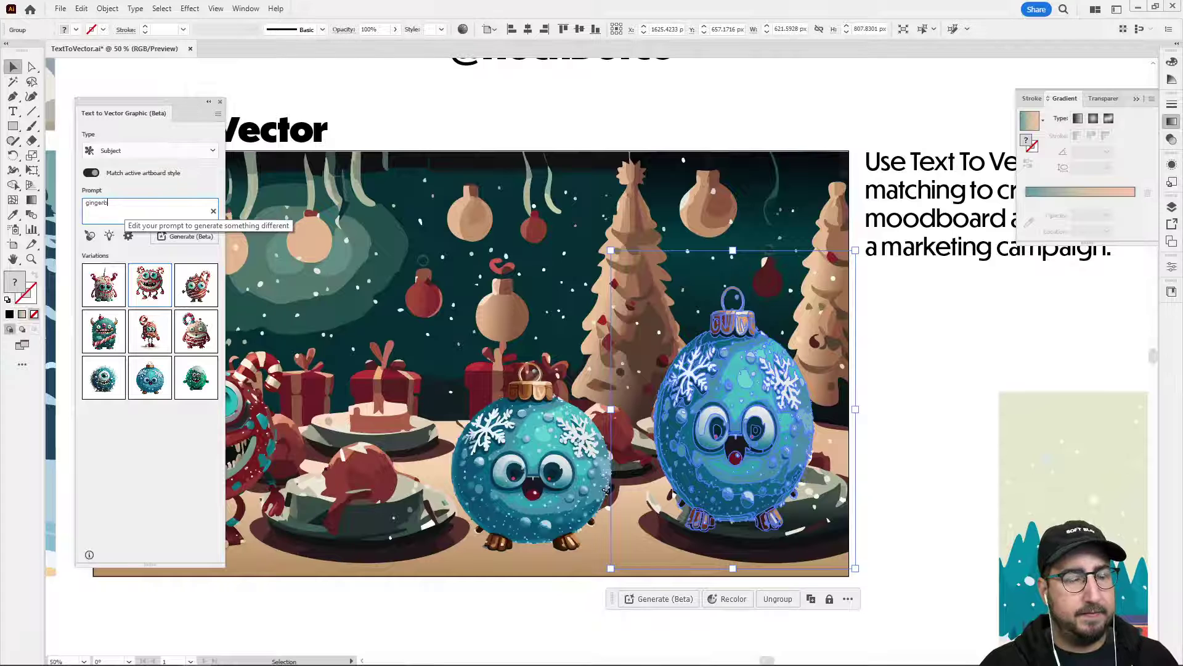
pyautogui.write('ingerbread ma')
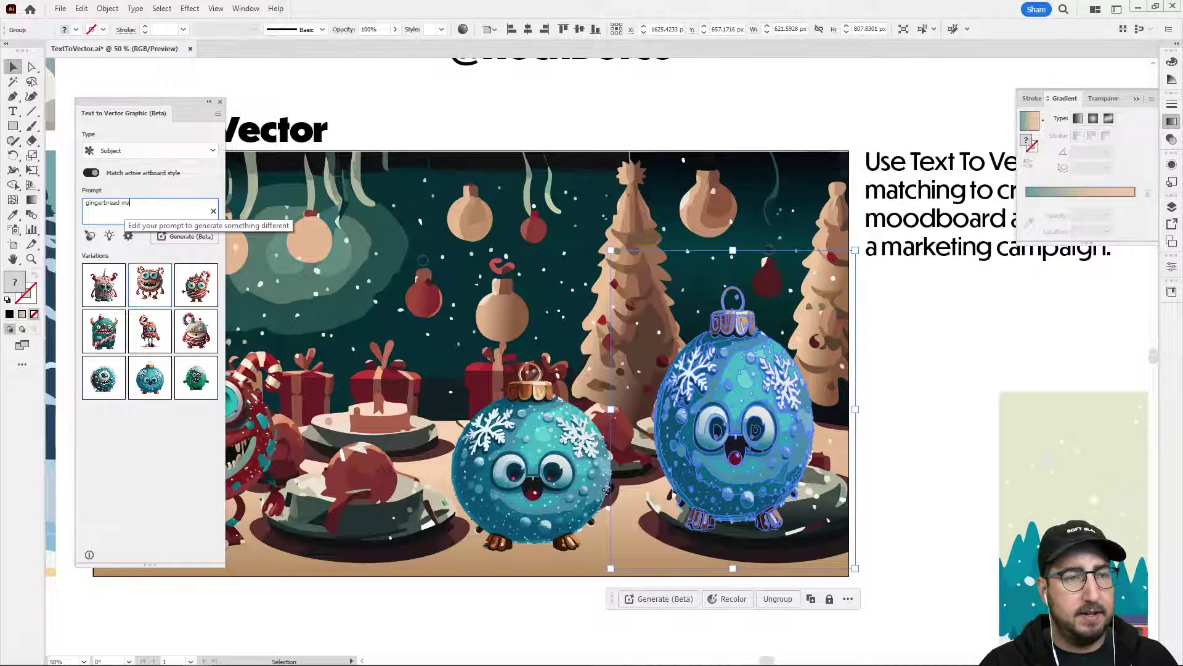
pyautogui.write('n, cute christmas monster')
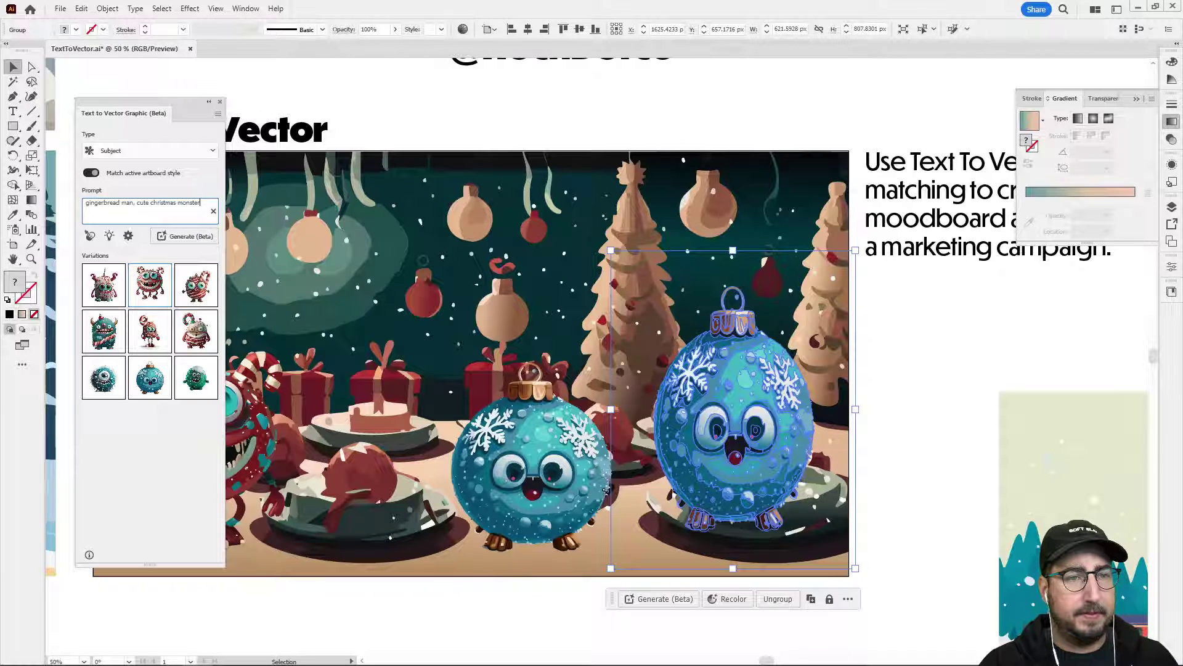
# Try generating from the monster prompt, and sample the original blue ornament monster as the style reference
pyautogui.press('Return')
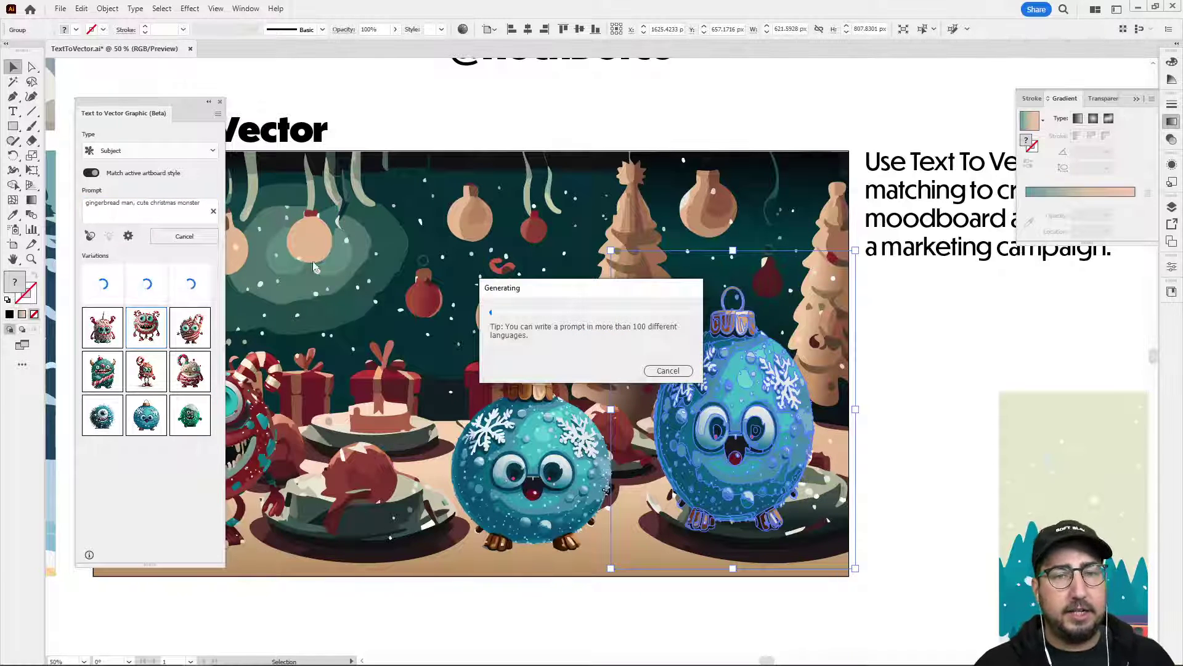
pyautogui.click(93, 238)
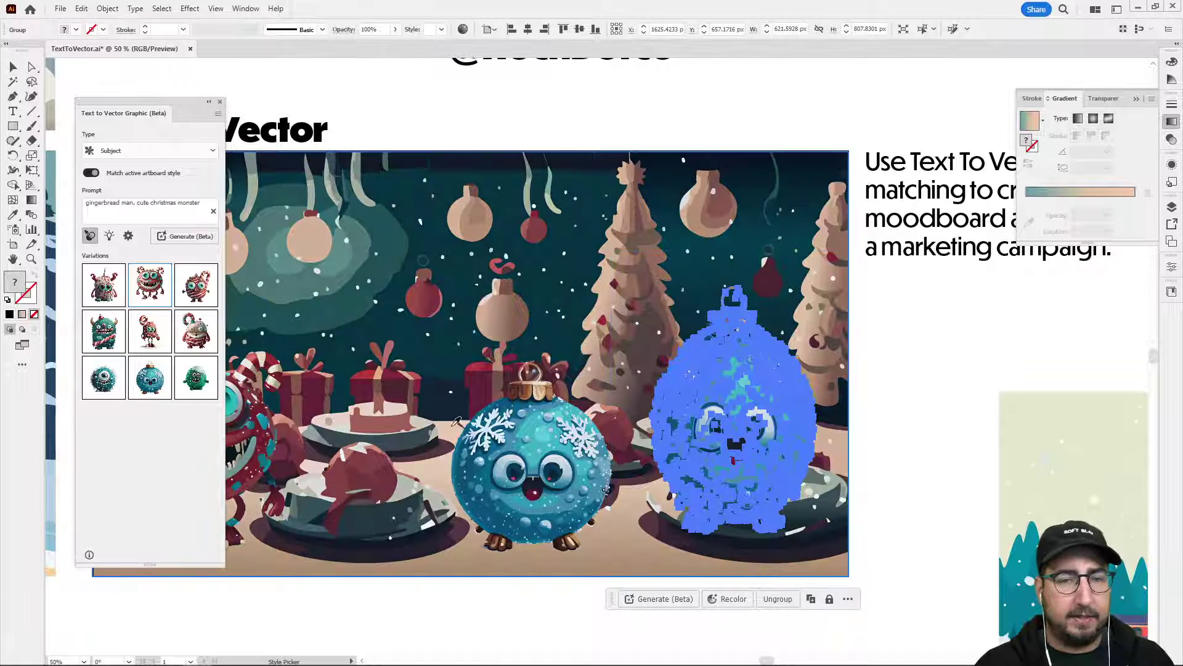
pyautogui.click(534, 439)
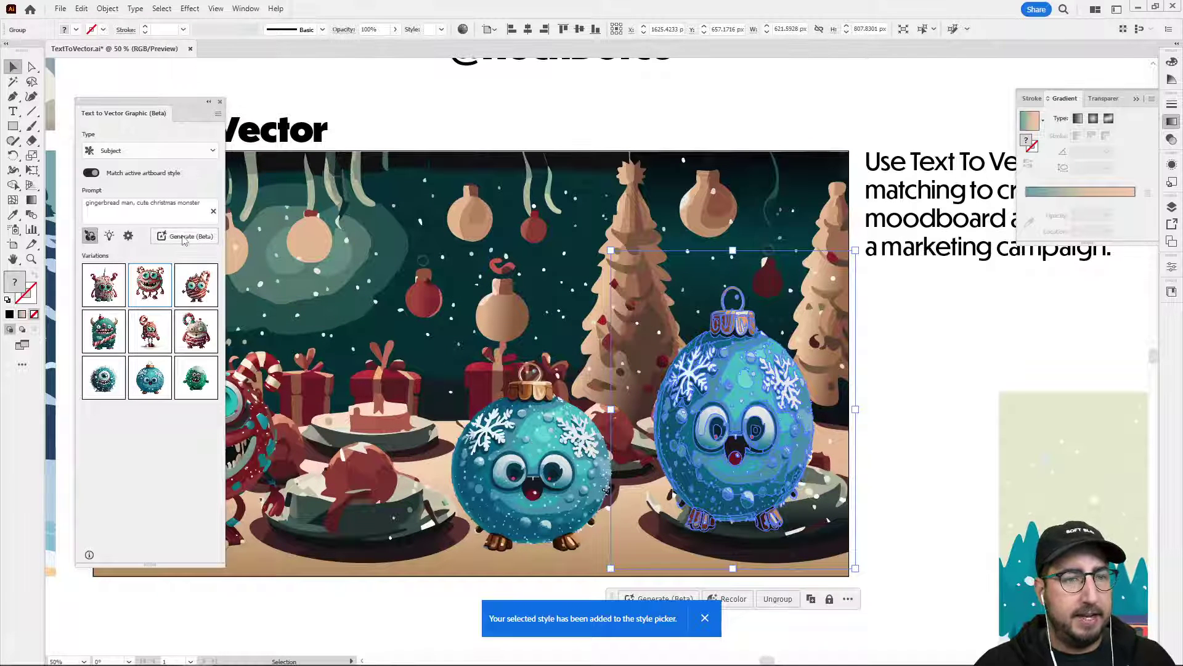
# Change the prompt to "gingerbread man, cute christmas creature" and generate new subject variations
pyautogui.doubleClick(188, 203)
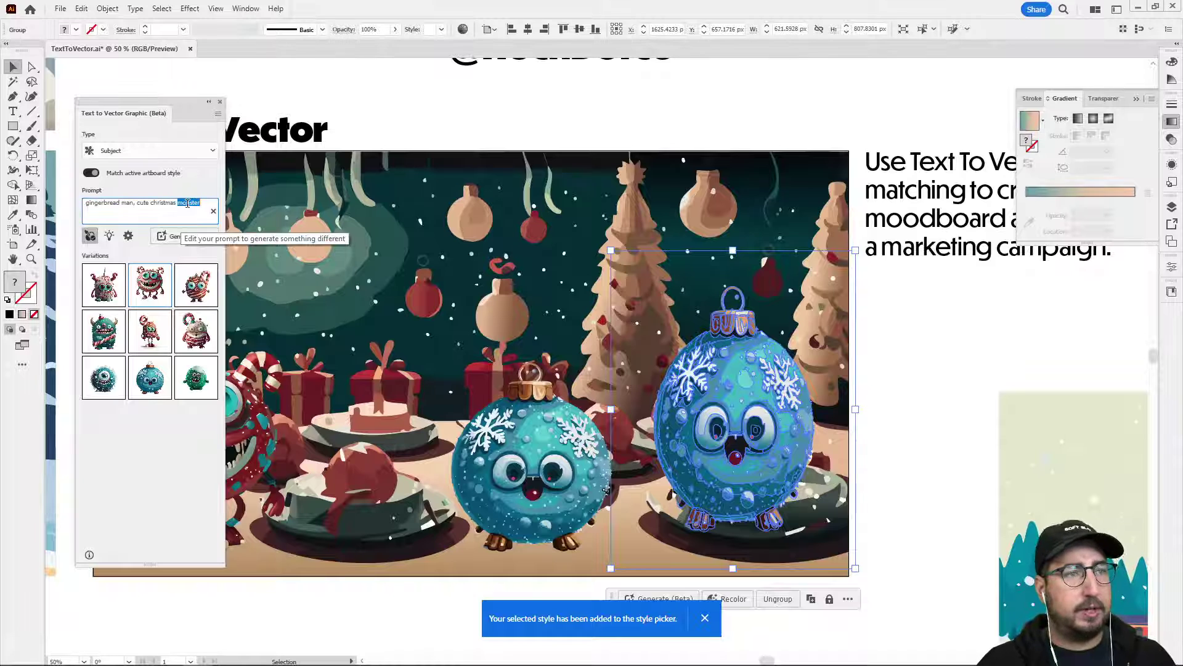
pyautogui.write('creature')
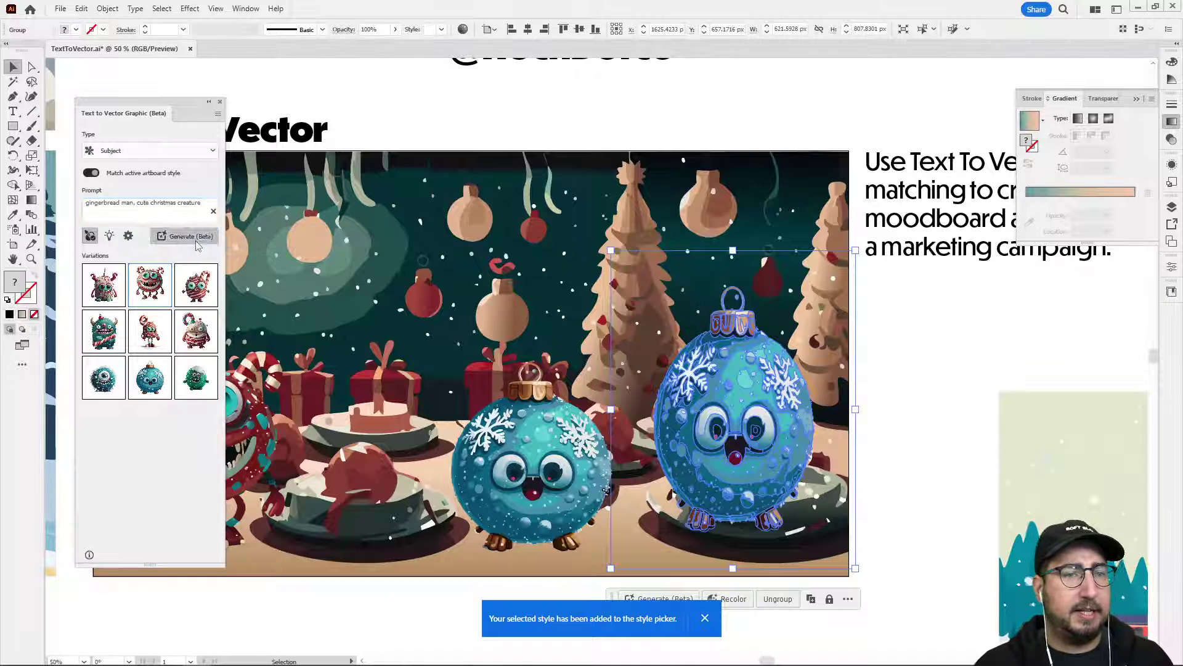
pyautogui.click(177, 236)
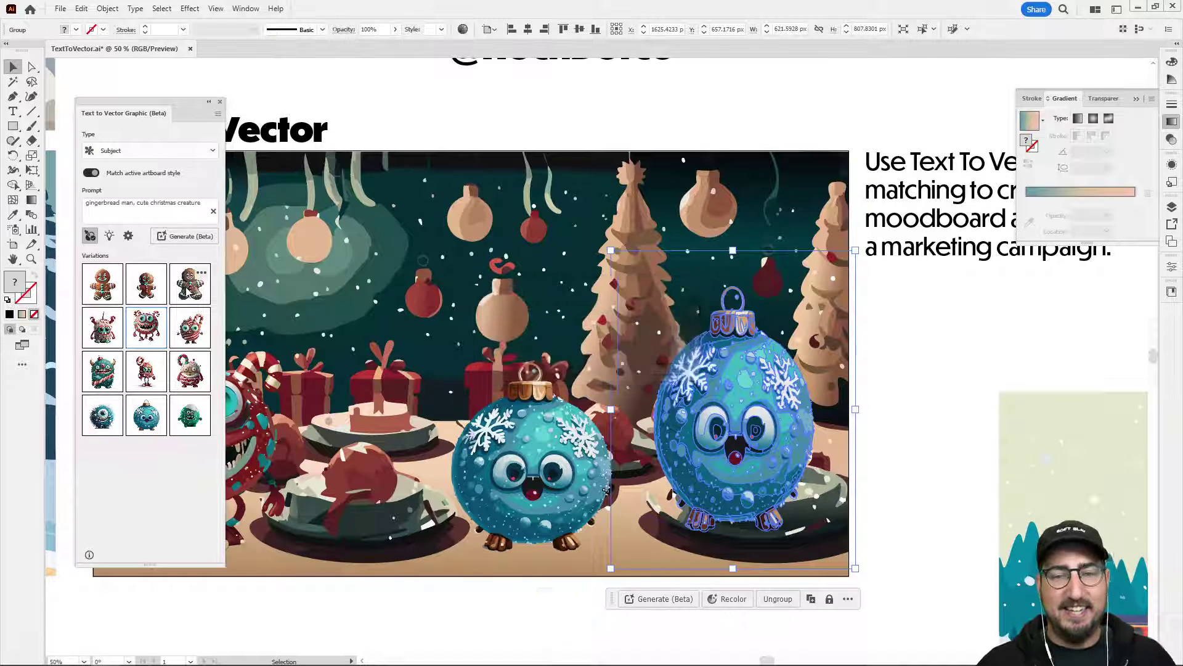
# Compare the gingerbread man variations in the scene and apply the third one
pyautogui.click(929, 408)
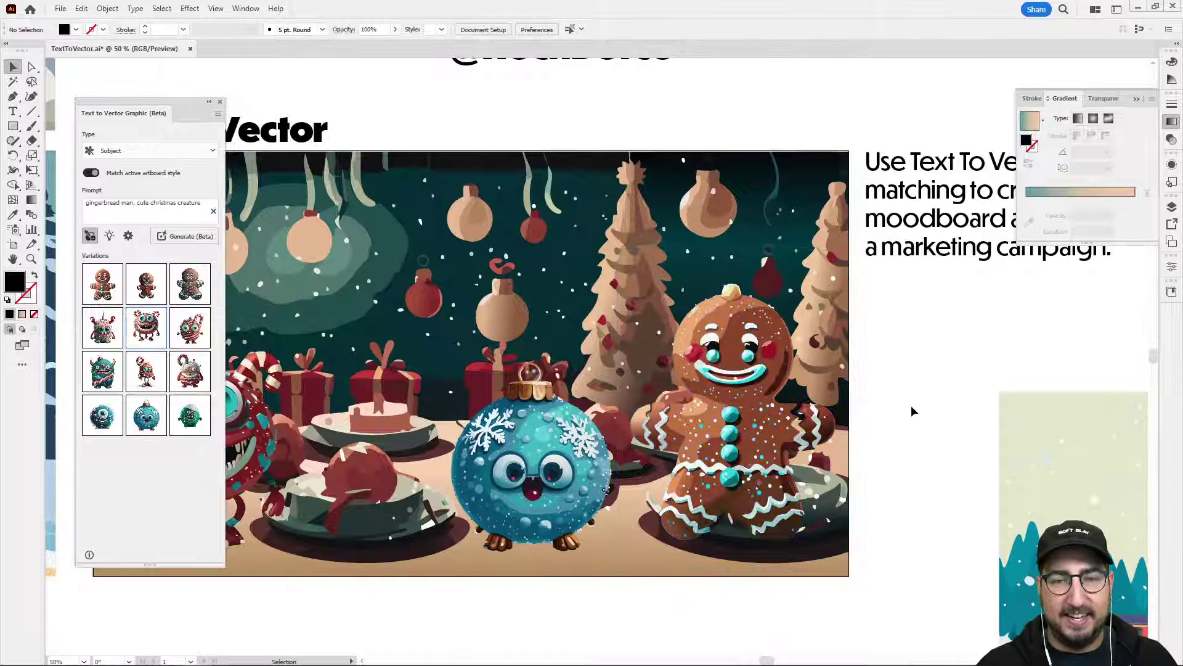
pyautogui.click(757, 412)
pyautogui.click(142, 299)
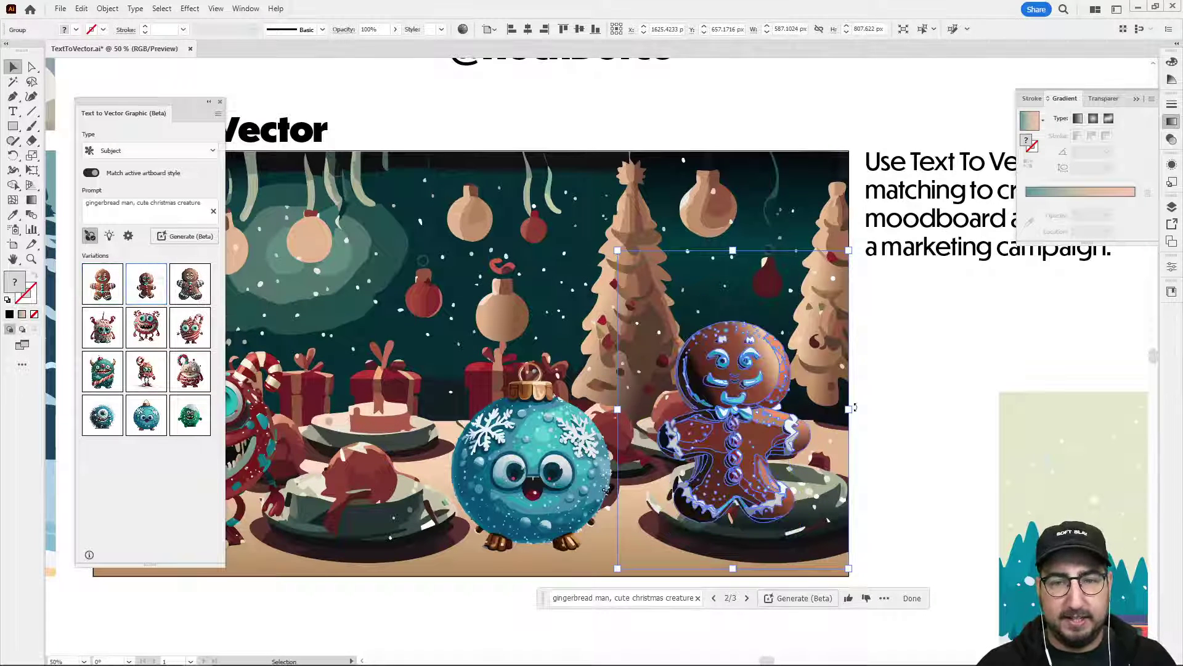
pyautogui.click(880, 398)
pyautogui.click(753, 425)
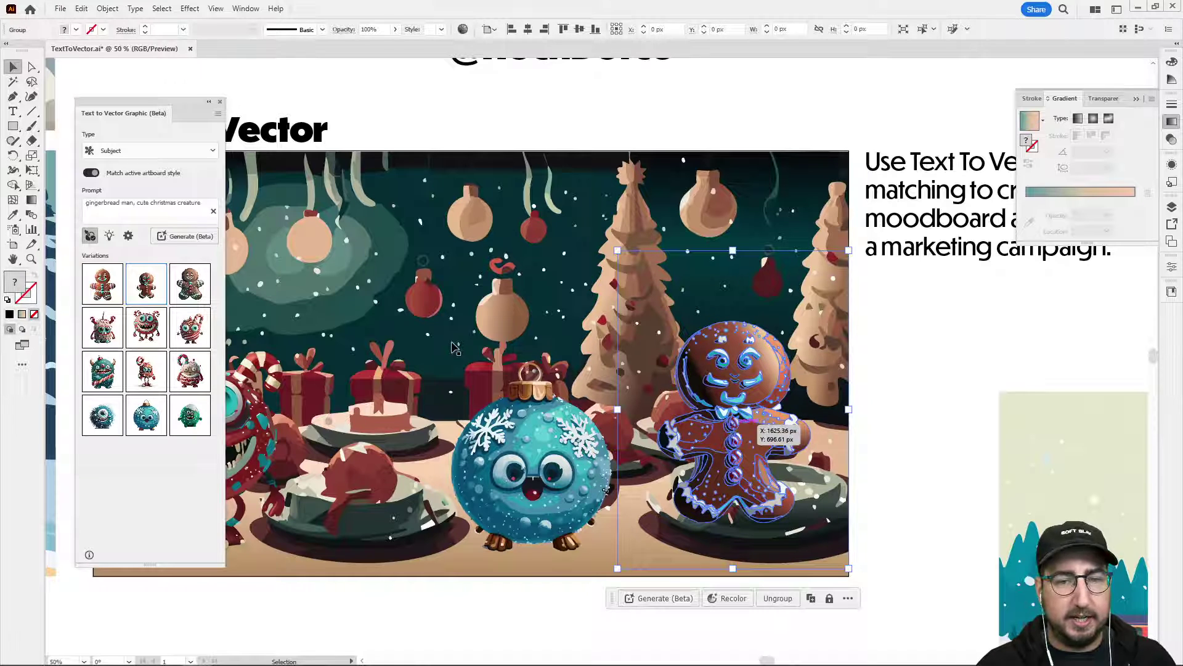
pyautogui.click(190, 283)
pyautogui.click(912, 346)
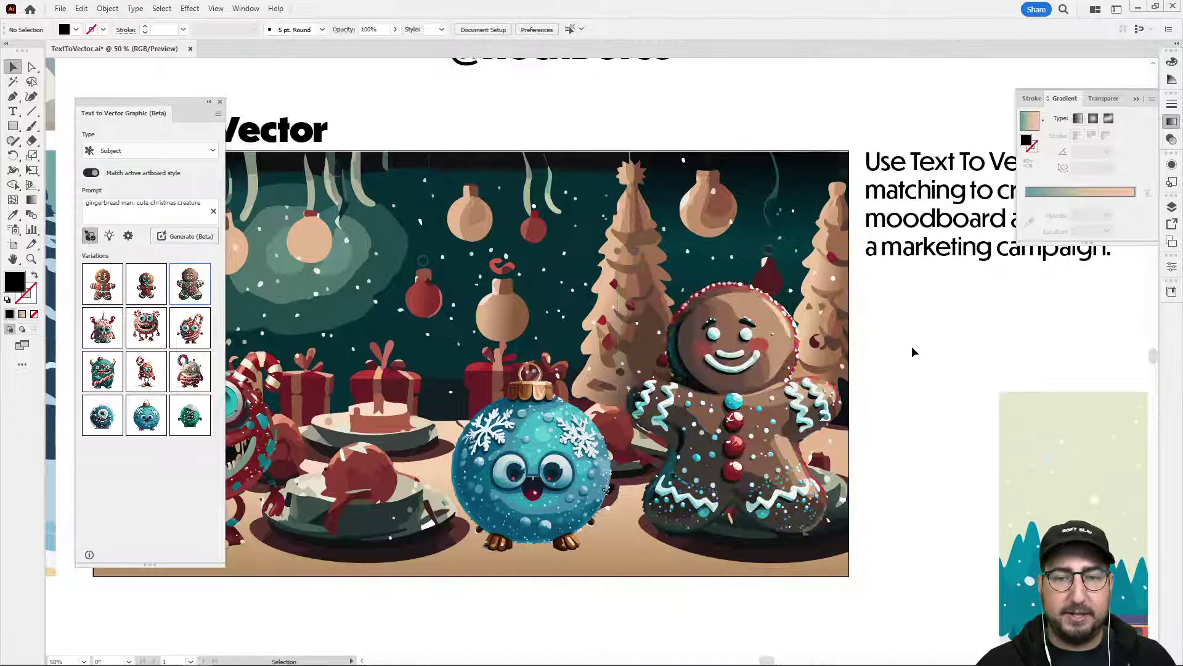
# Scale the gingerbread man down to about 506 × 697 px and position it above the large bowl
pyautogui.moveTo(912, 345); pyautogui.dragTo(1100, 370)
pyautogui.moveTo(901, 421); pyautogui.dragTo(823, 395)
pyautogui.moveTo(834, 456); pyautogui.dragTo(847, 414)
pyautogui.moveTo(969, 232); pyautogui.dragTo(940, 290)
pyautogui.moveTo(905, 349); pyautogui.dragTo(913, 377)
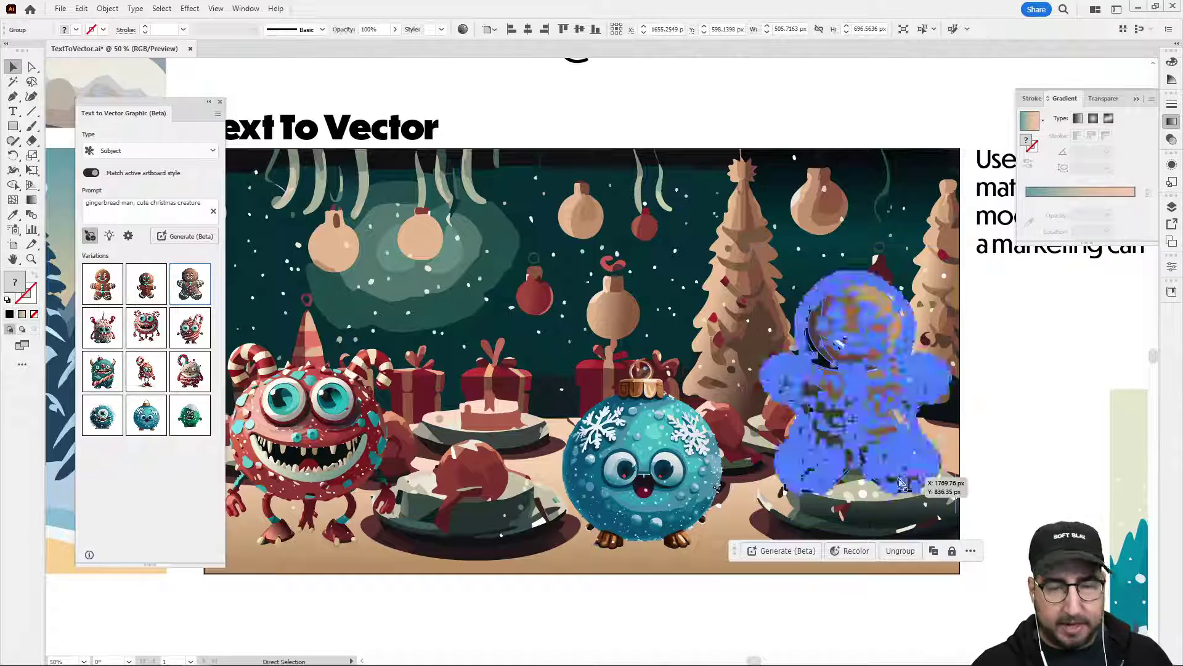
# Cut the gingerbread man from the scene and isolate the background group around the large bowl
pyautogui.press('Delete')
pyautogui.click(897, 502)
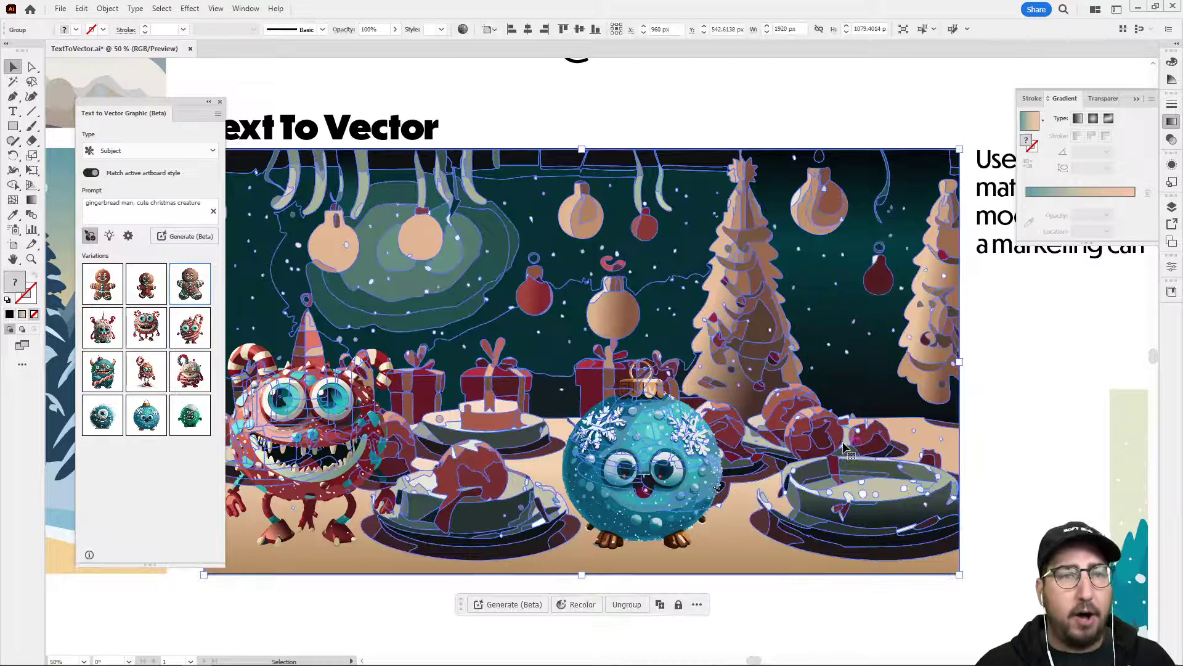
pyautogui.doubleClick(869, 462)
pyautogui.press('z')
pyautogui.click(839, 472)
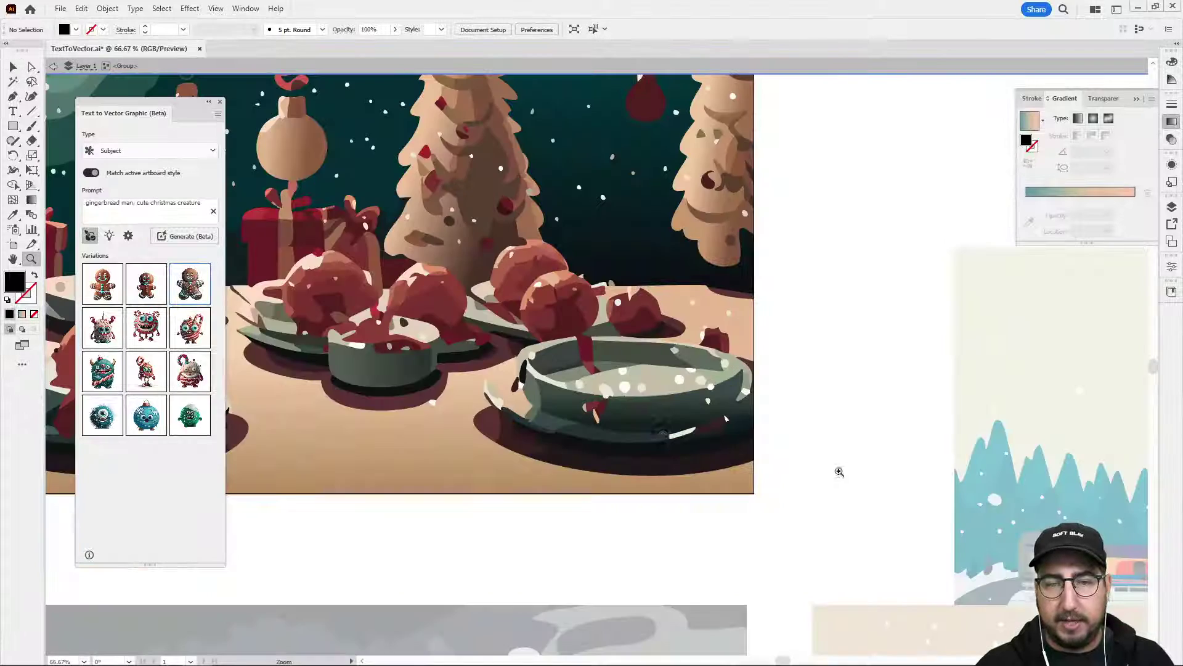
pyautogui.click(642, 409)
# Isolate the nested background group containing the bowl and paste the gingerbread man into it, standing in the bowl
pyautogui.press('v')
pyautogui.click(596, 329)
pyautogui.moveTo(596, 329); pyautogui.dragTo(637, 461)
pyautogui.doubleClick(590, 409)
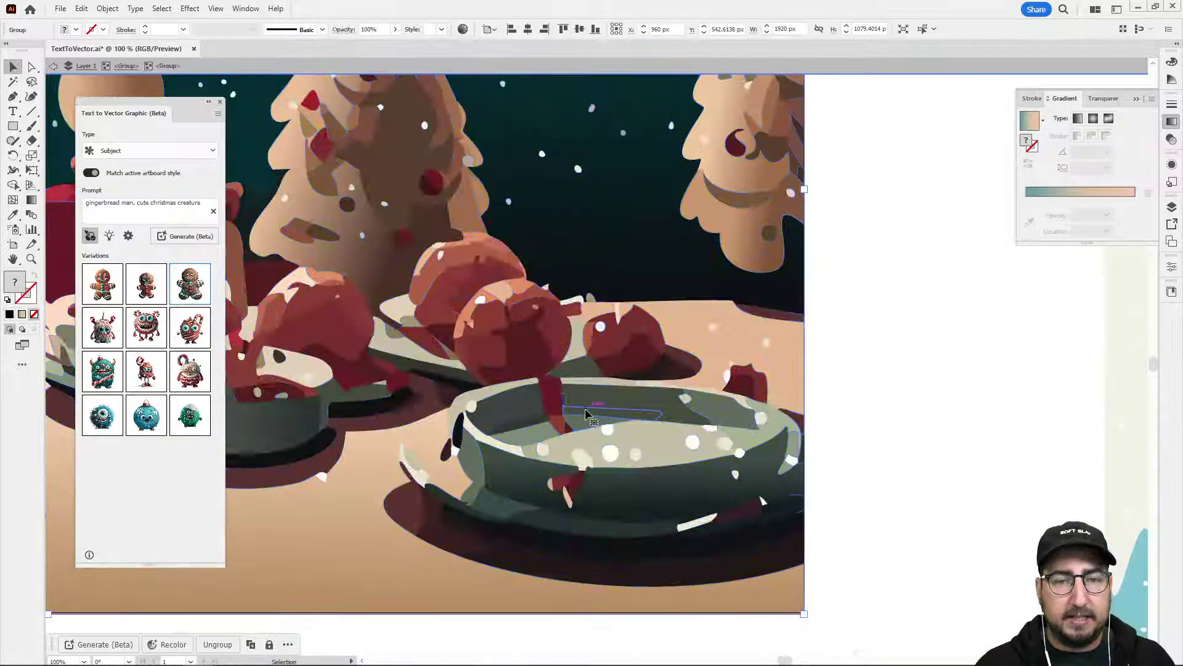
pyautogui.click(518, 396)
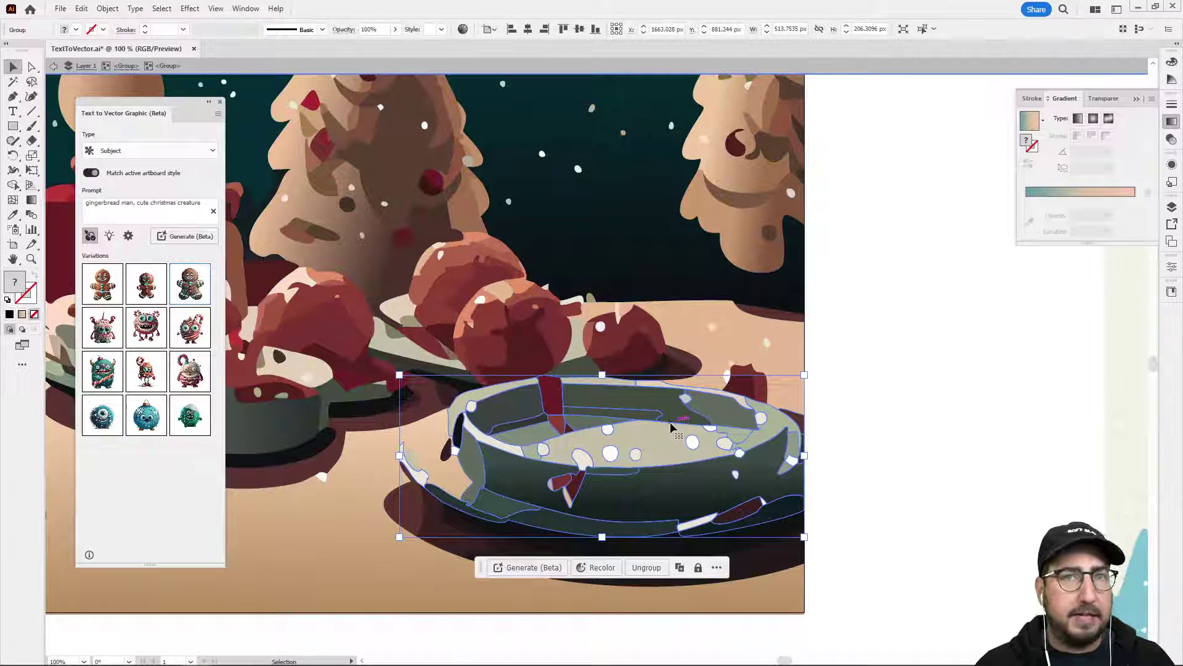
pyautogui.hotkey('ctrl', 'v')
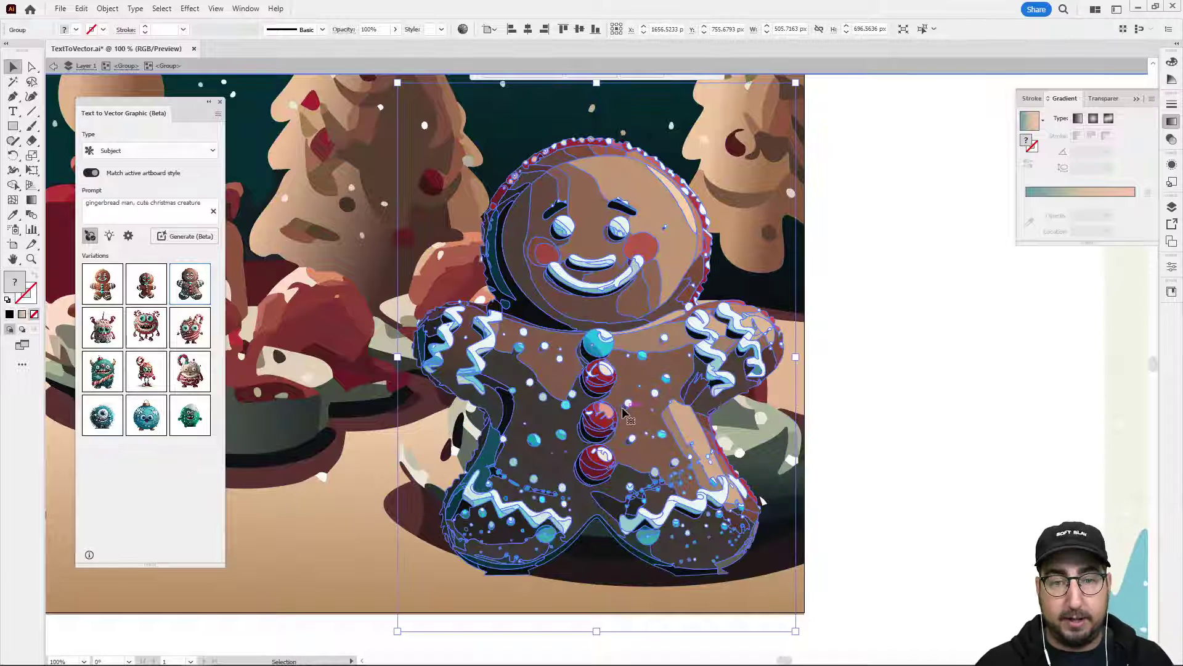
pyautogui.moveTo(623, 411); pyautogui.dragTo(621, 362)
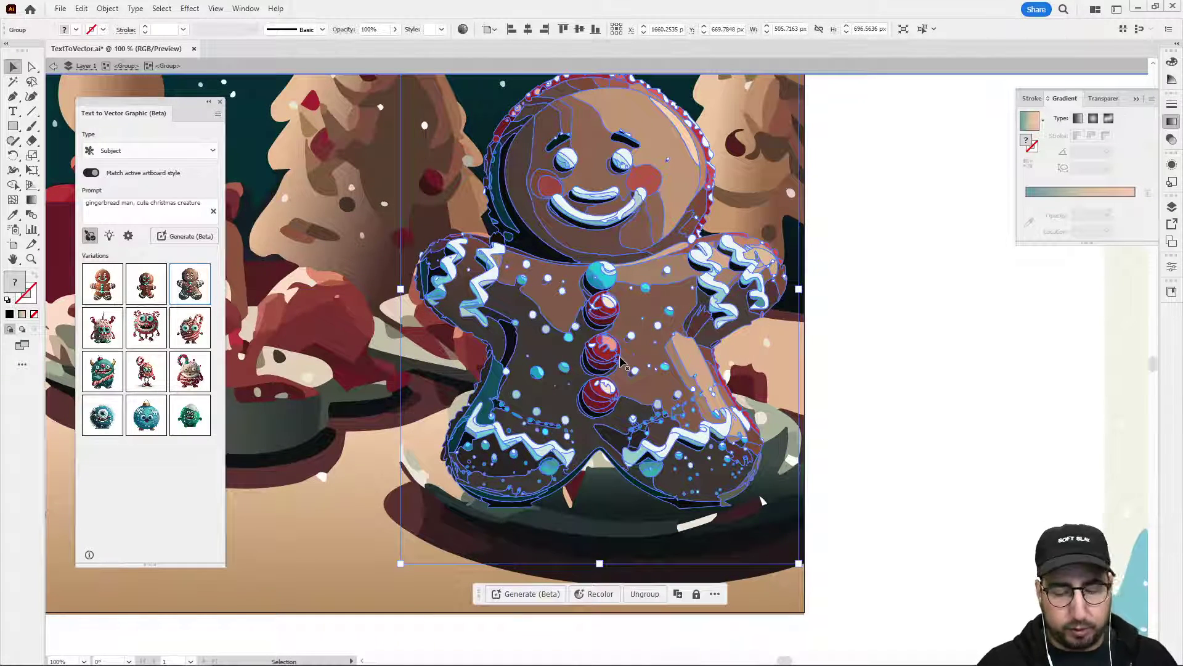
# Try sending the gingerbread man backward several levels in the stacking order, and bring it back to the front
pyautogui.press('a')
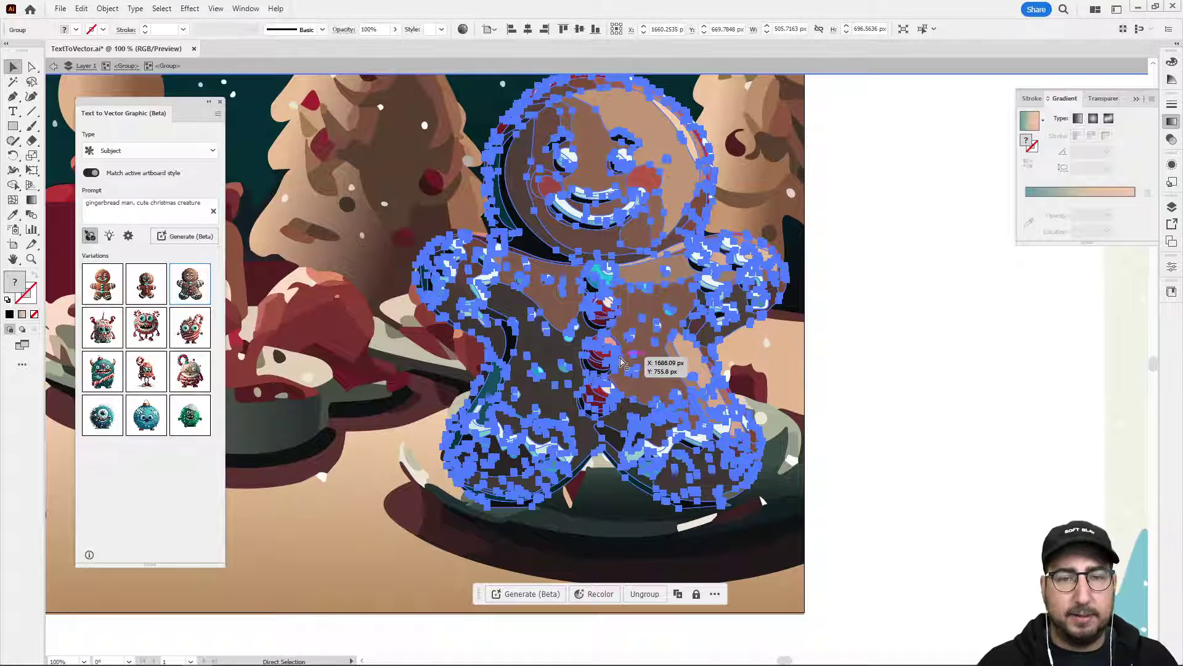
pyautogui.hotkey('ctrl', '[')
pyautogui.hotkey('ctrl', '[')
pyautogui.hotkey('ctrl', '[')
pyautogui.hotkey('ctrl', '[')
pyautogui.hotkey('ctrl', '[')
pyautogui.hotkey('ctrl', '[')
pyautogui.hotkey('ctrl', '[')
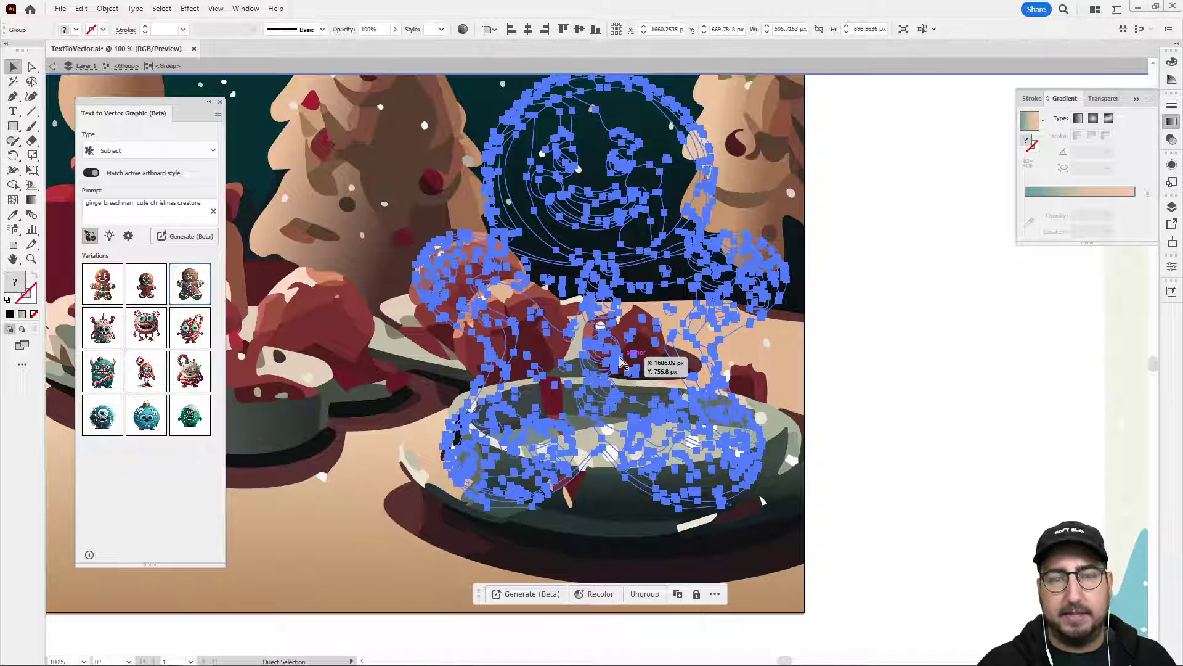
pyautogui.hotkey('ctrl', 'shift', ']')
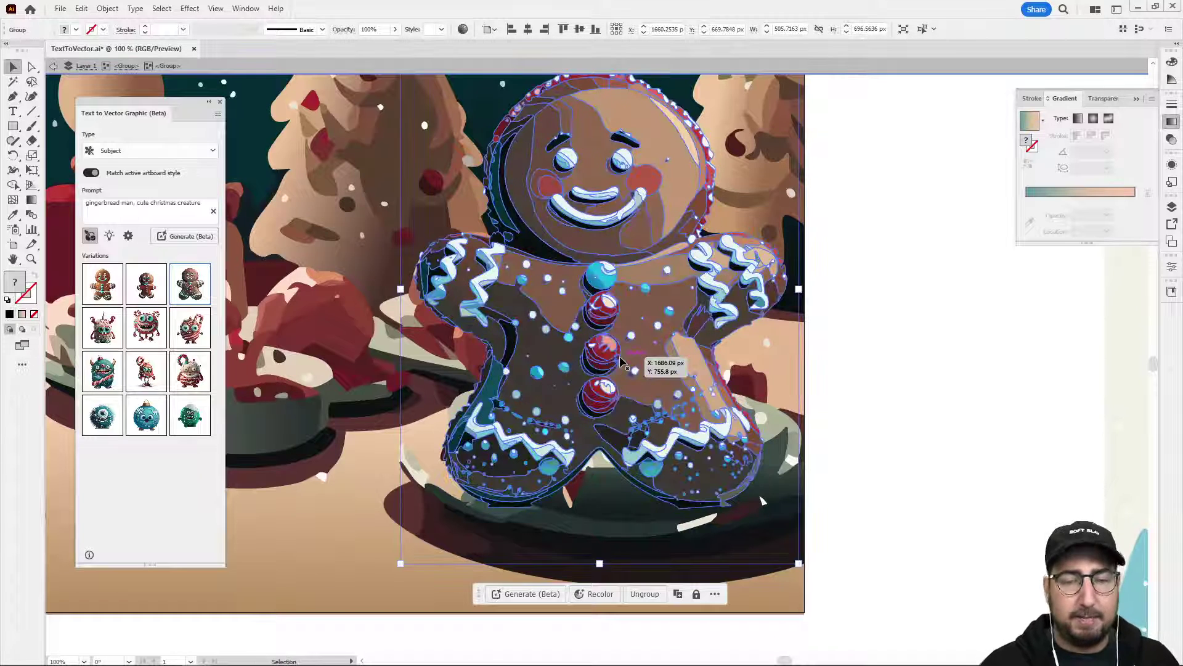
# Try moving the bowl group down below the gingerbread man's feet, and undo the move
pyautogui.click(774, 428)
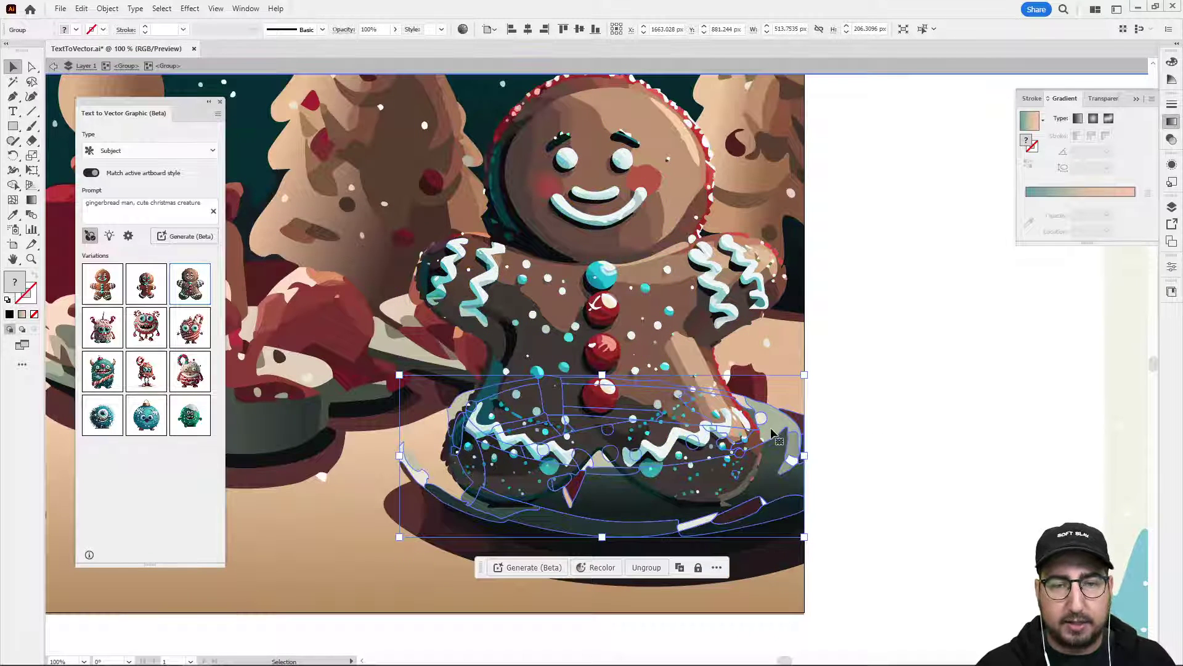
pyautogui.moveTo(775, 431); pyautogui.dragTo(777, 542)
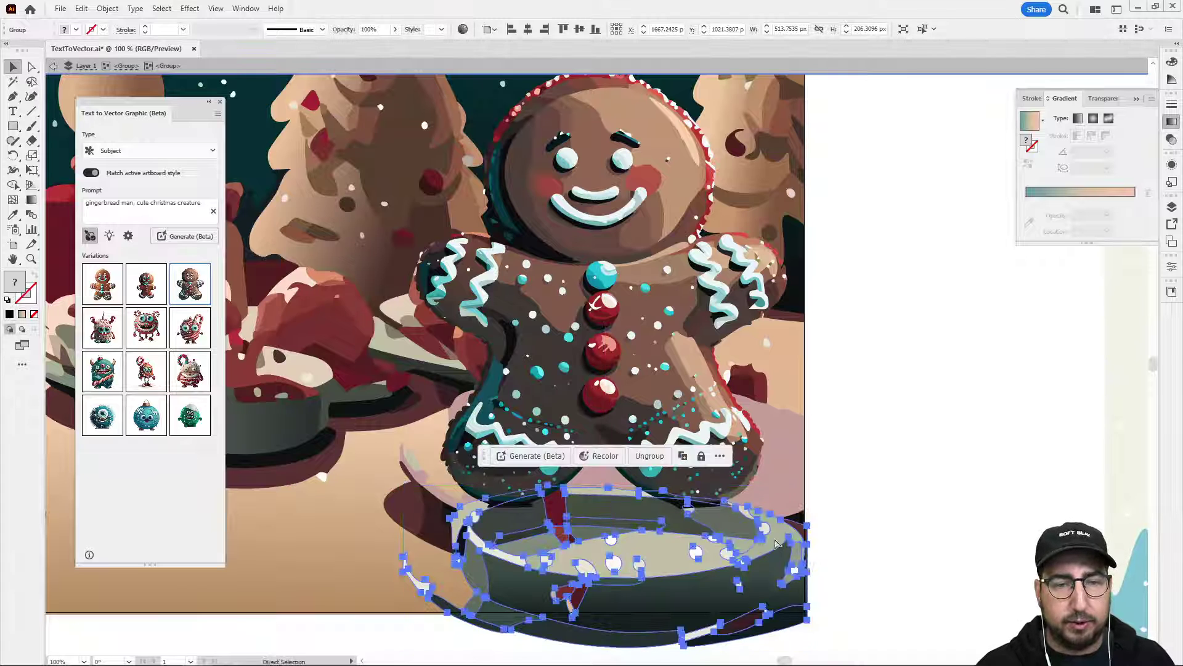
pyautogui.hotkey('ctrl', 'z')
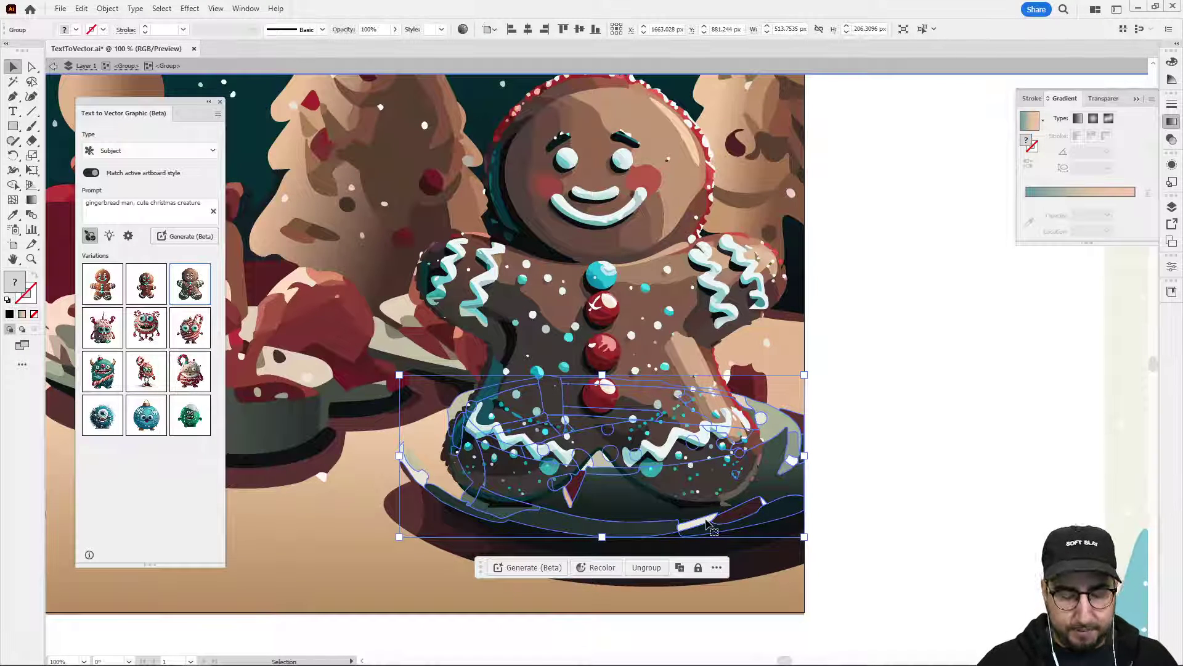
# Bring the bowl group to the front of the stacking order so it covers the gingerbread man's legs
pyautogui.rightClick(735, 464)
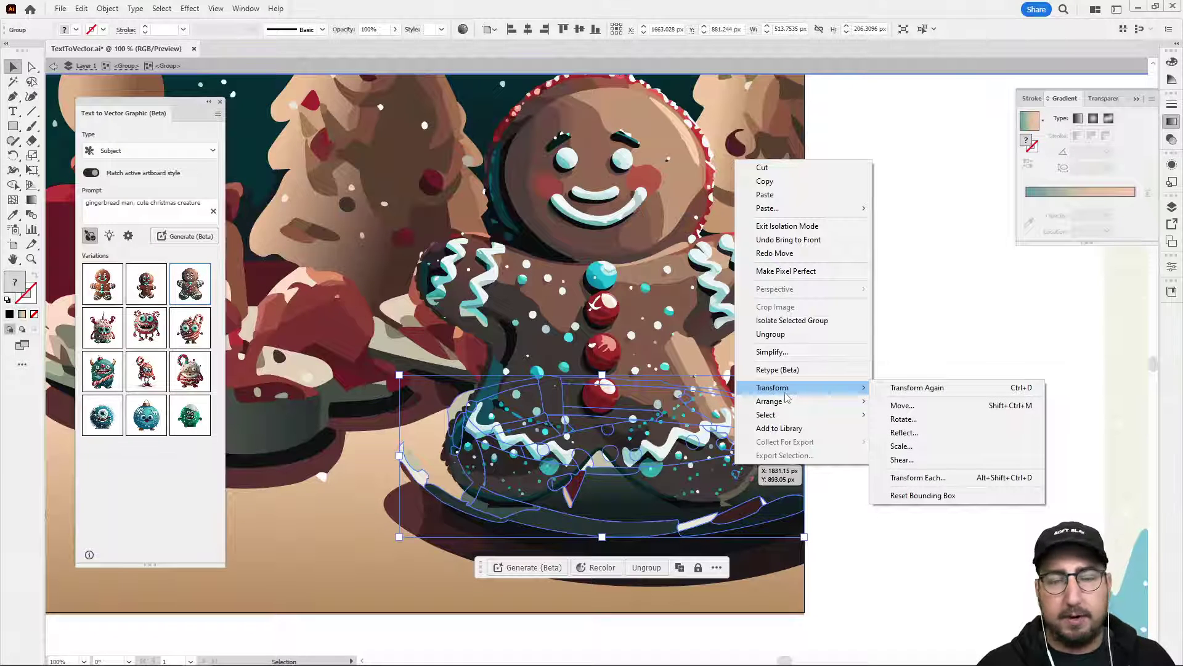
pyautogui.moveTo(819, 409)
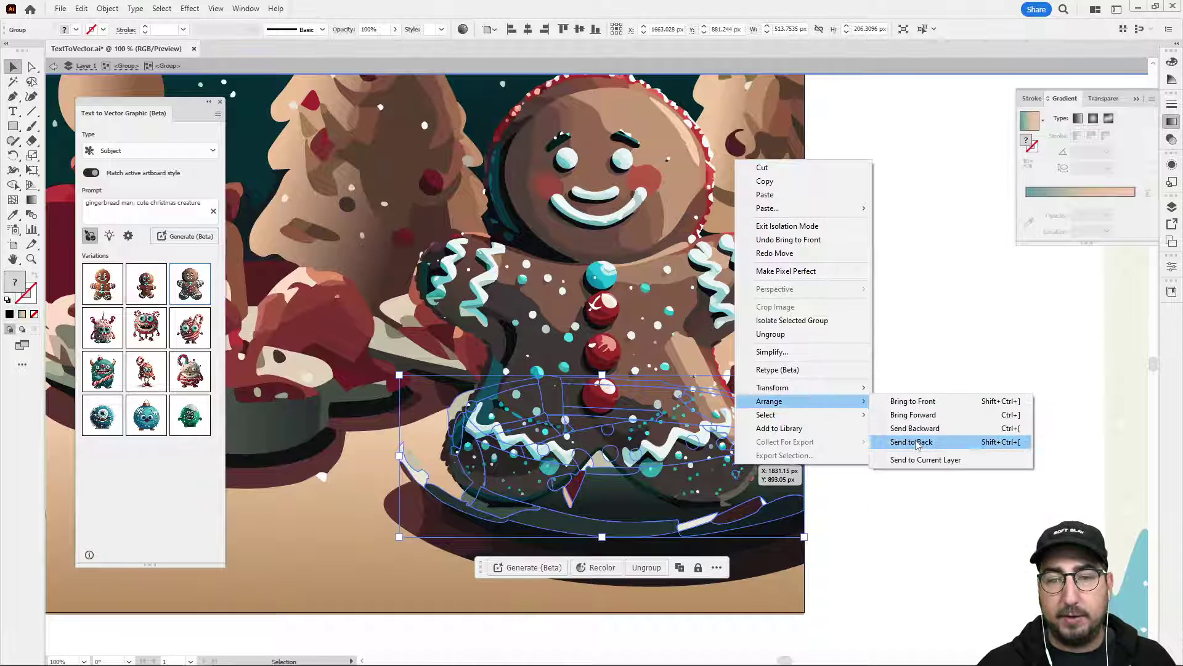
pyautogui.click(910, 404)
pyautogui.click(893, 393)
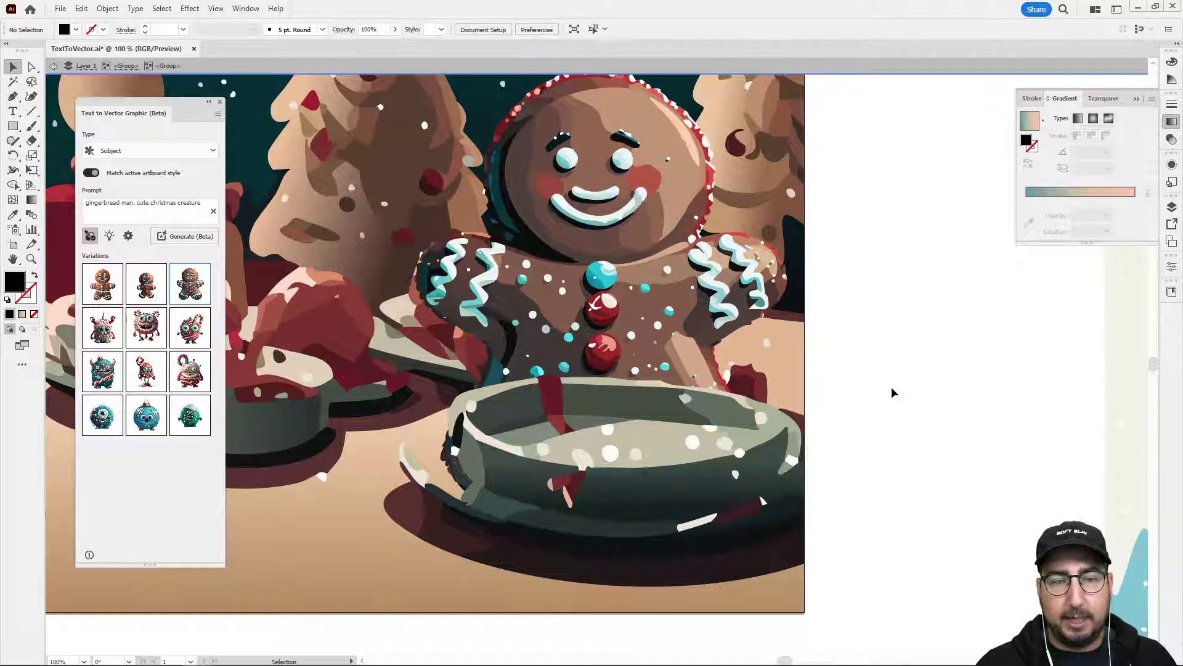
# Shift the gingerbread man slightly up and to the right within the bowl, and leave the isolated group
pyautogui.moveTo(639, 321); pyautogui.dragTo(653, 316)
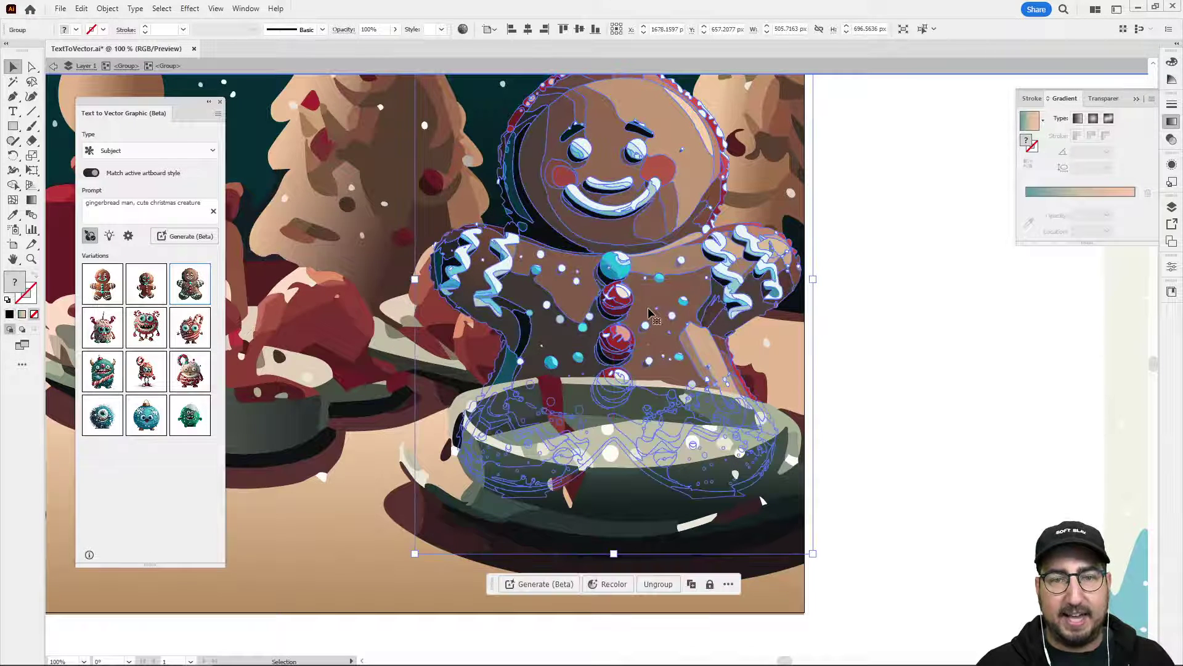
pyautogui.doubleClick(929, 355)
pyautogui.press('z')
pyautogui.keyDown('alt'); pyautogui.click(574, 402); pyautogui.keyUp('alt')
pyautogui.keyDown('alt'); pyautogui.click(574, 402); pyautogui.keyUp('alt')
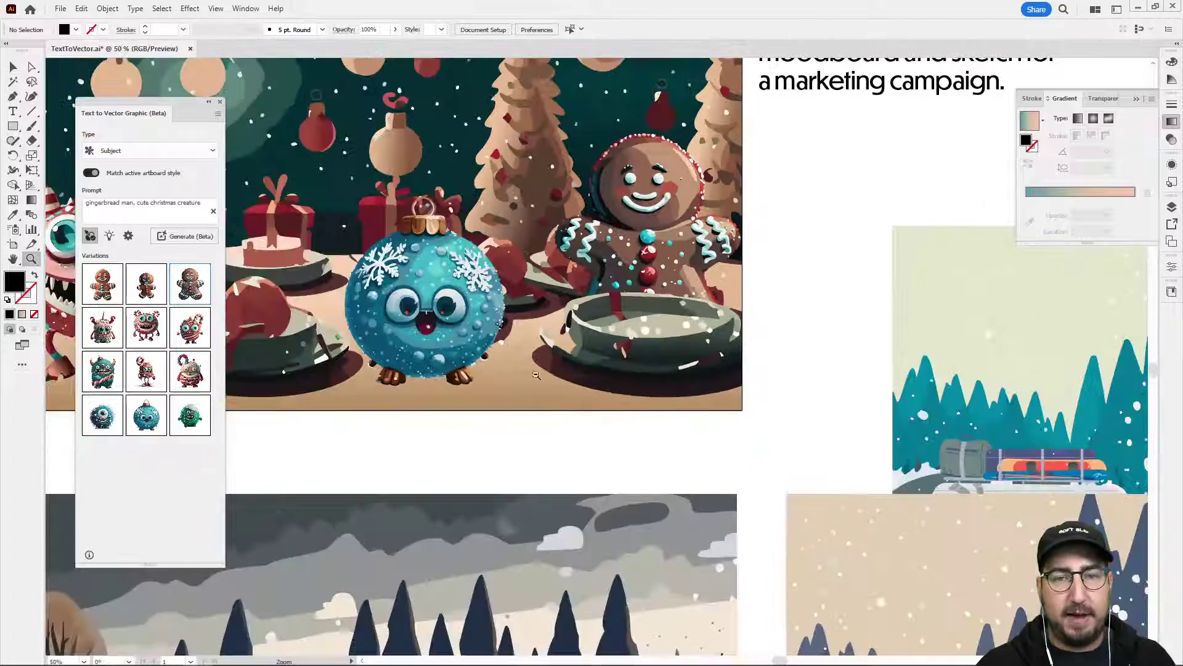
pyautogui.moveTo(525, 346); pyautogui.dragTo(794, 520)
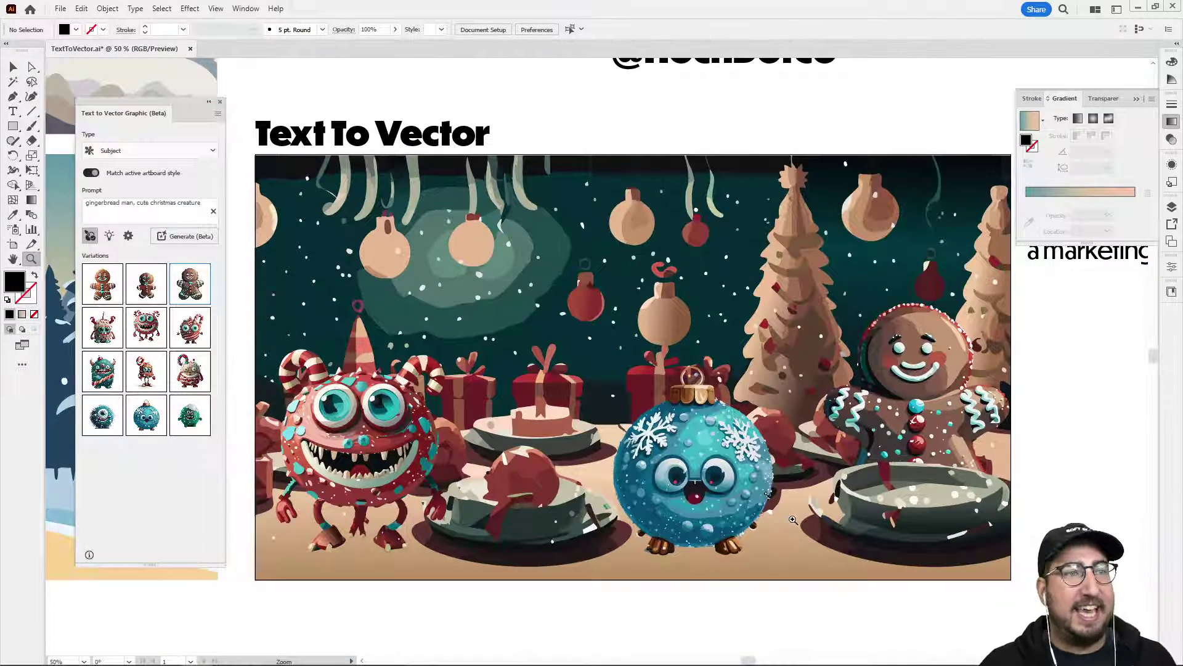
# Display the document's layers and expand Layer 1 to look through its groups
pyautogui.click(1171, 207)
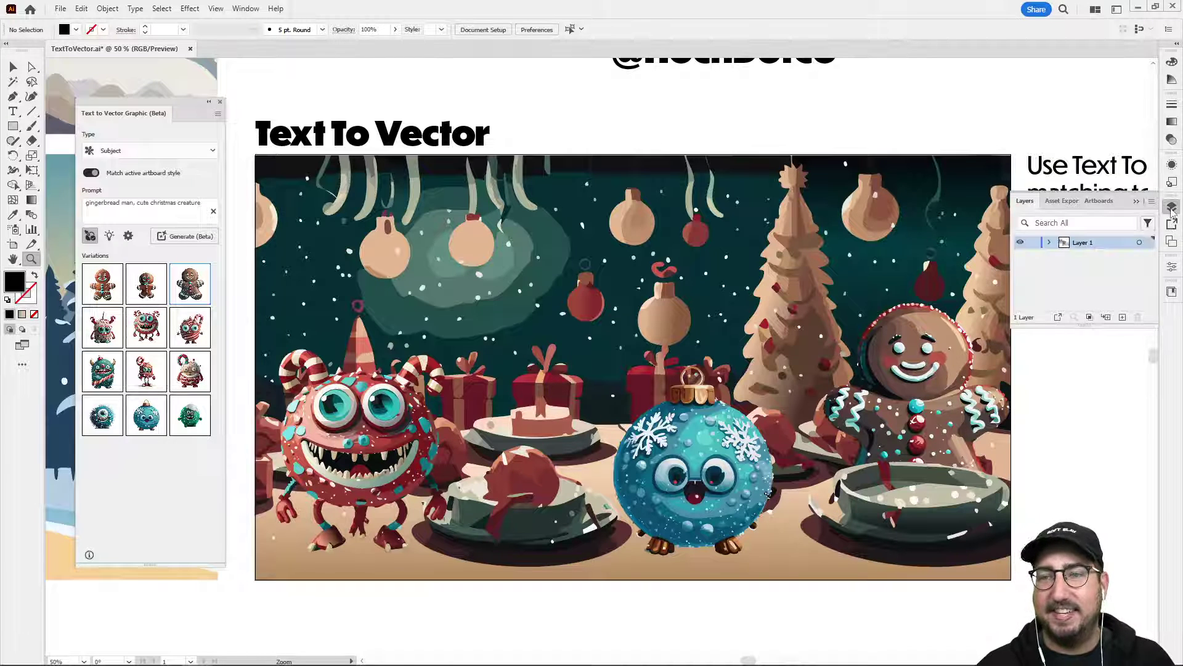
pyautogui.click(1050, 243)
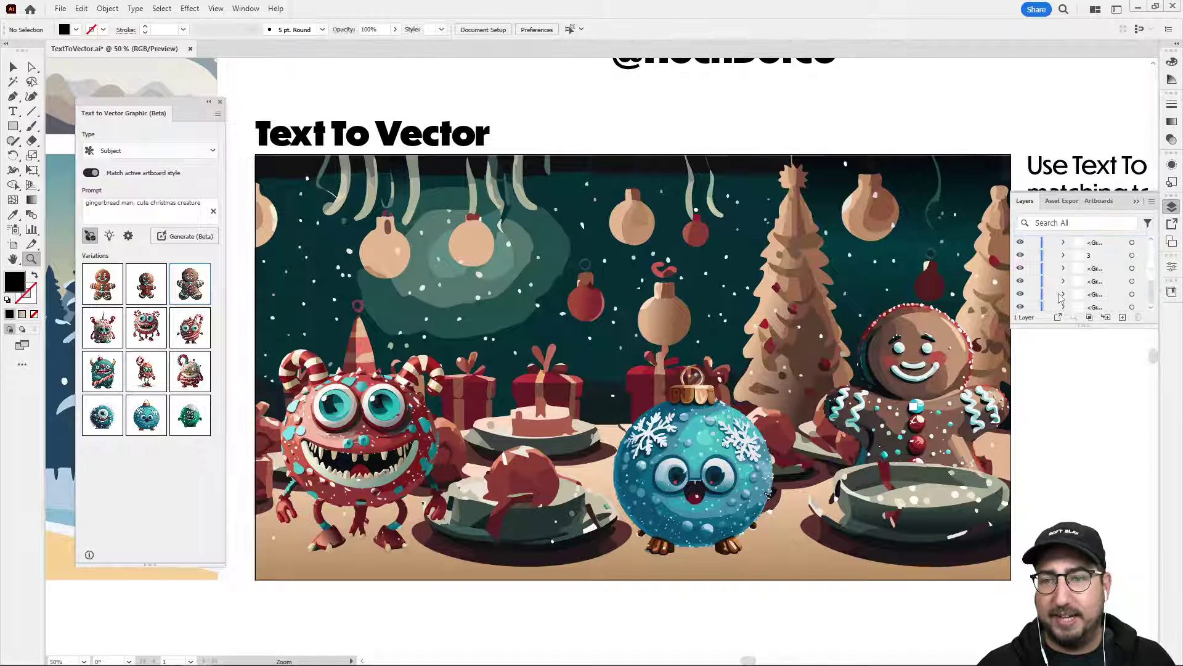
pyautogui.scroll(3, 1063, 282)
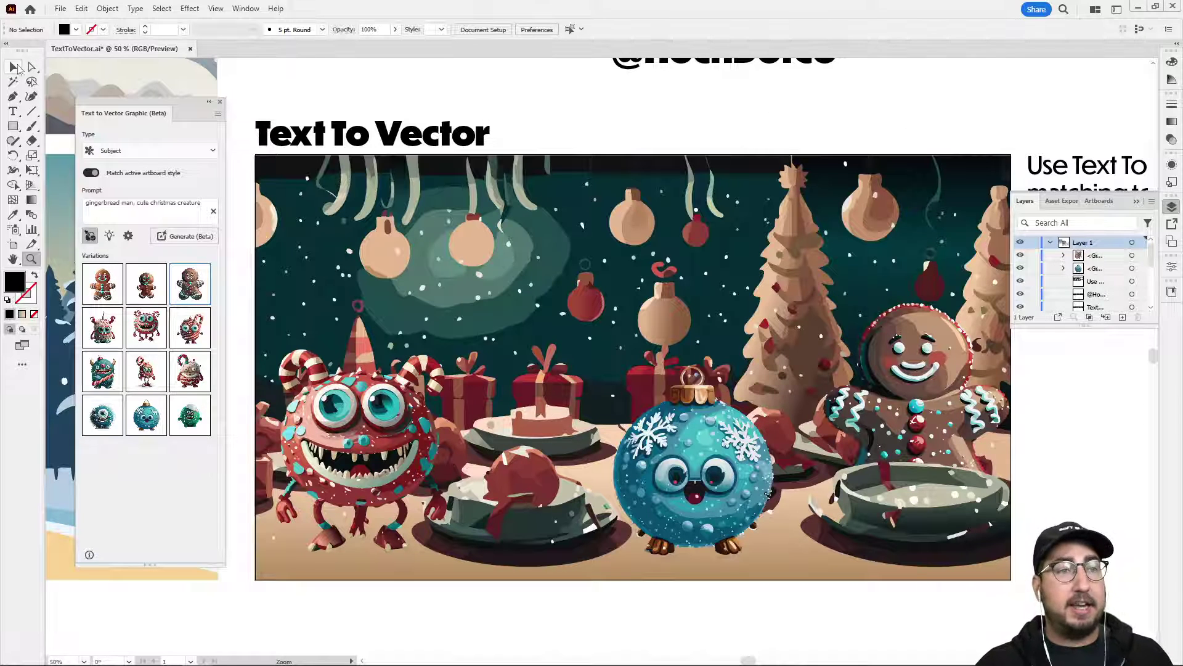
# Select the entire party scene with its characters and place a duplicate in the empty canvas area below the snowy road illustration
pyautogui.click(15, 66)
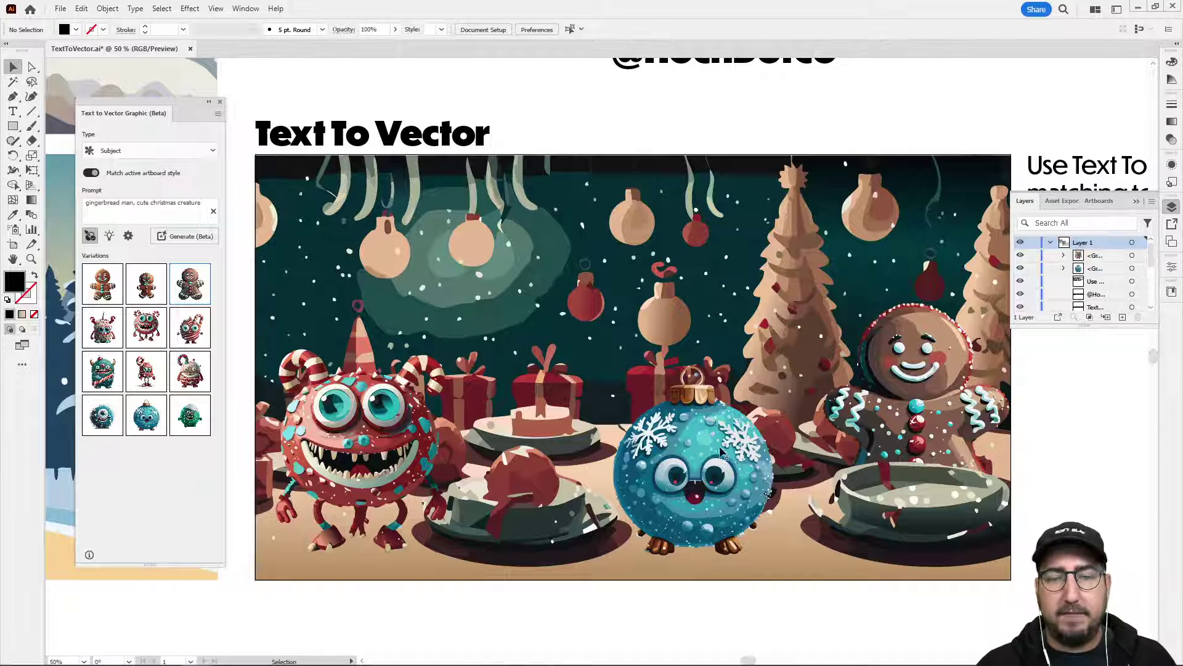
pyautogui.moveTo(249, 163); pyautogui.dragTo(960, 556)
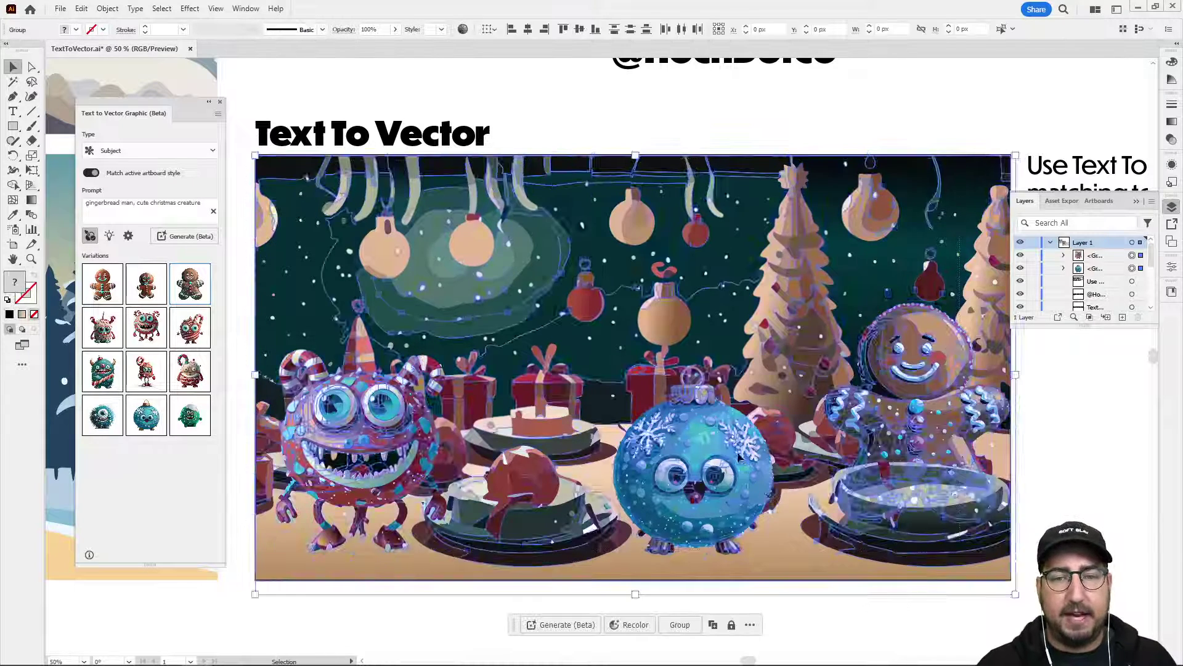
pyautogui.press('z')
pyautogui.keyDown('alt'); pyautogui.click(709, 378); pyautogui.keyUp('alt')
pyautogui.keyDown('alt'); pyautogui.click(598, 436); pyautogui.keyUp('alt')
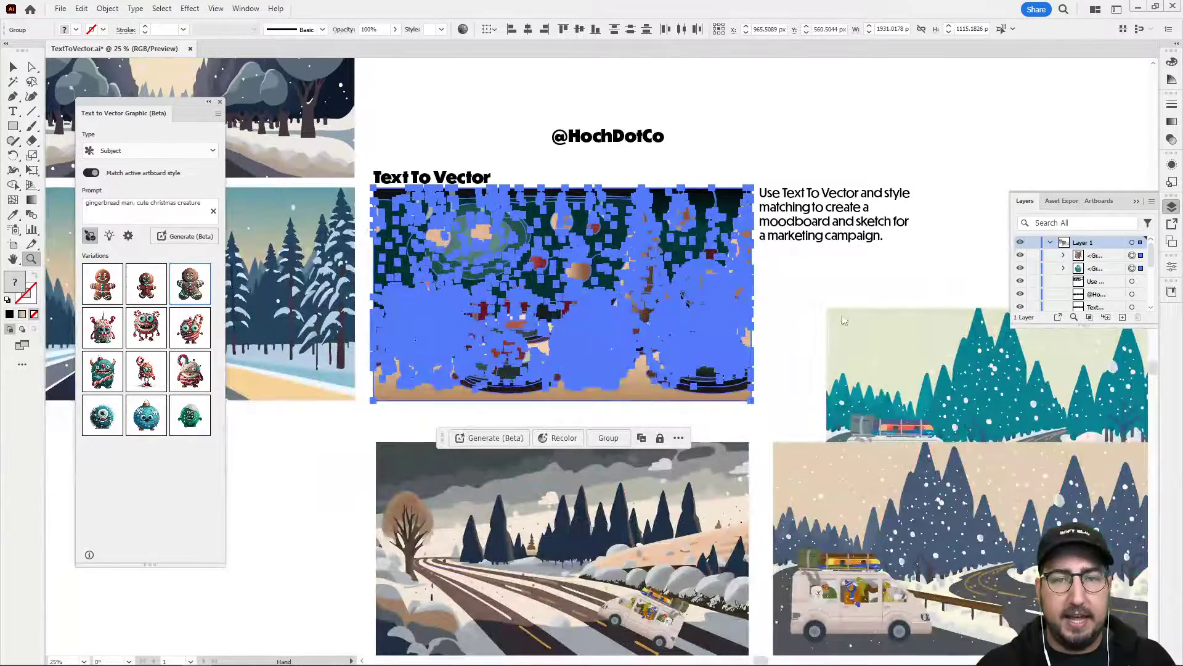
pyautogui.moveTo(487, 372); pyautogui.dragTo(911, 259)
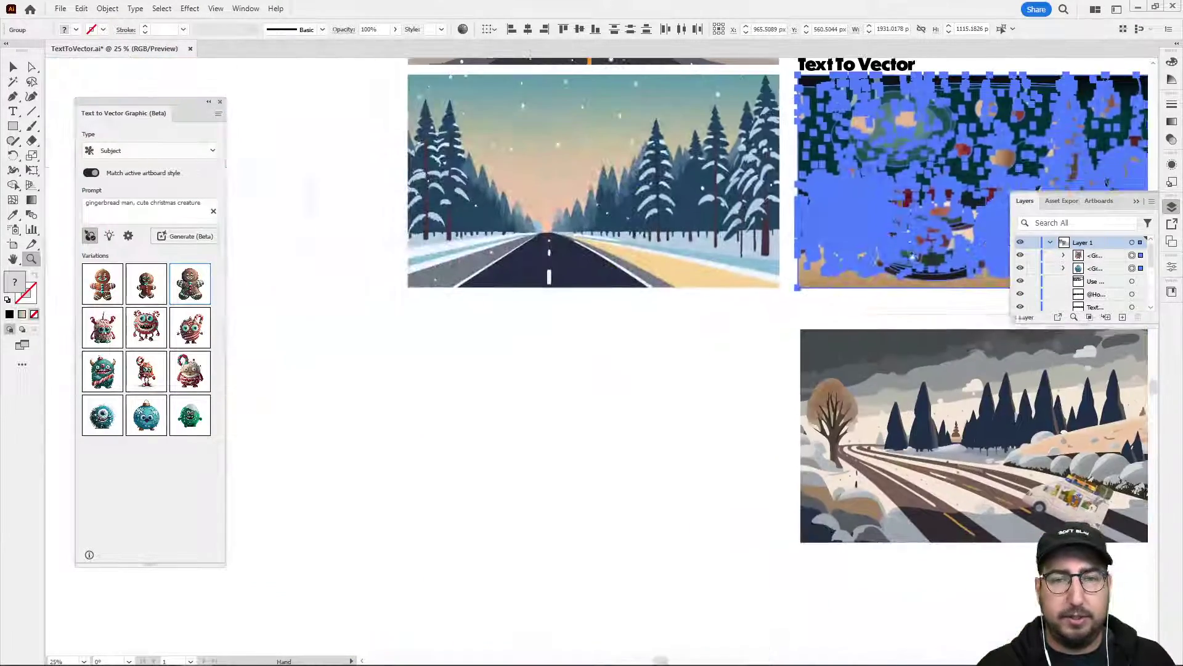
pyautogui.press('v')
pyautogui.moveTo(870, 216); pyautogui.dragTo(396, 517)
pyautogui.moveTo(328, 510); pyautogui.dragTo(327, 507)
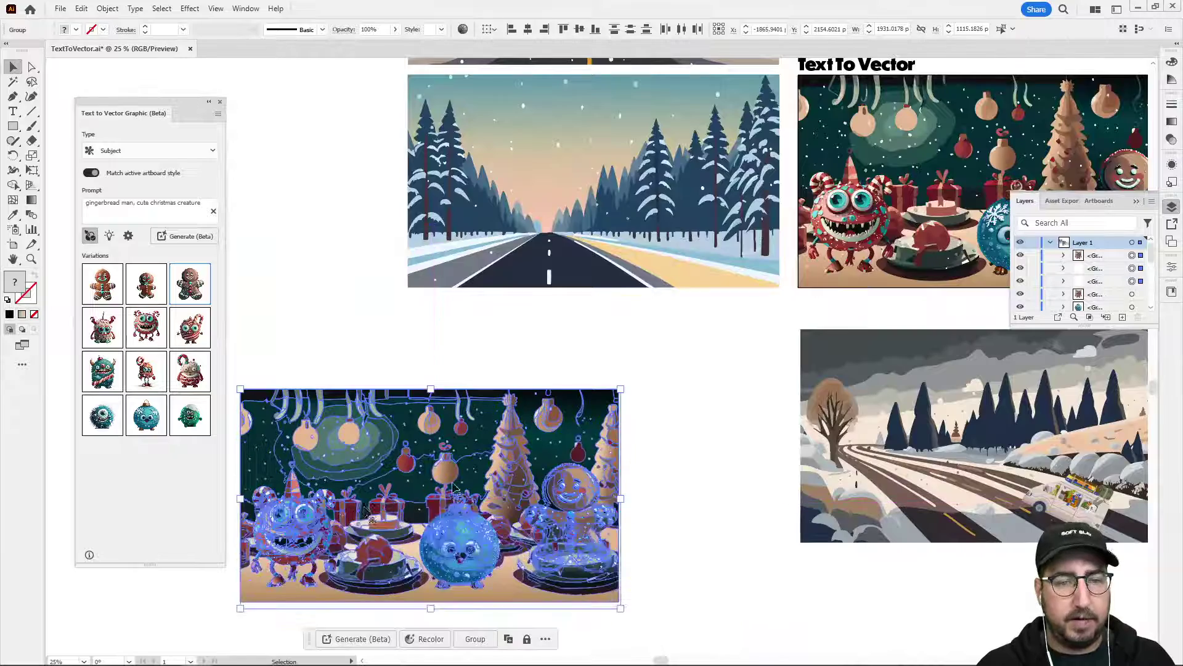
# Start Generative Recolor on the duplicated party scene and close the Text to Vector Graphic generator
pyautogui.press('z')
pyautogui.click(511, 478)
pyautogui.click(529, 426)
pyautogui.moveTo(528, 426); pyautogui.dragTo(616, 483)
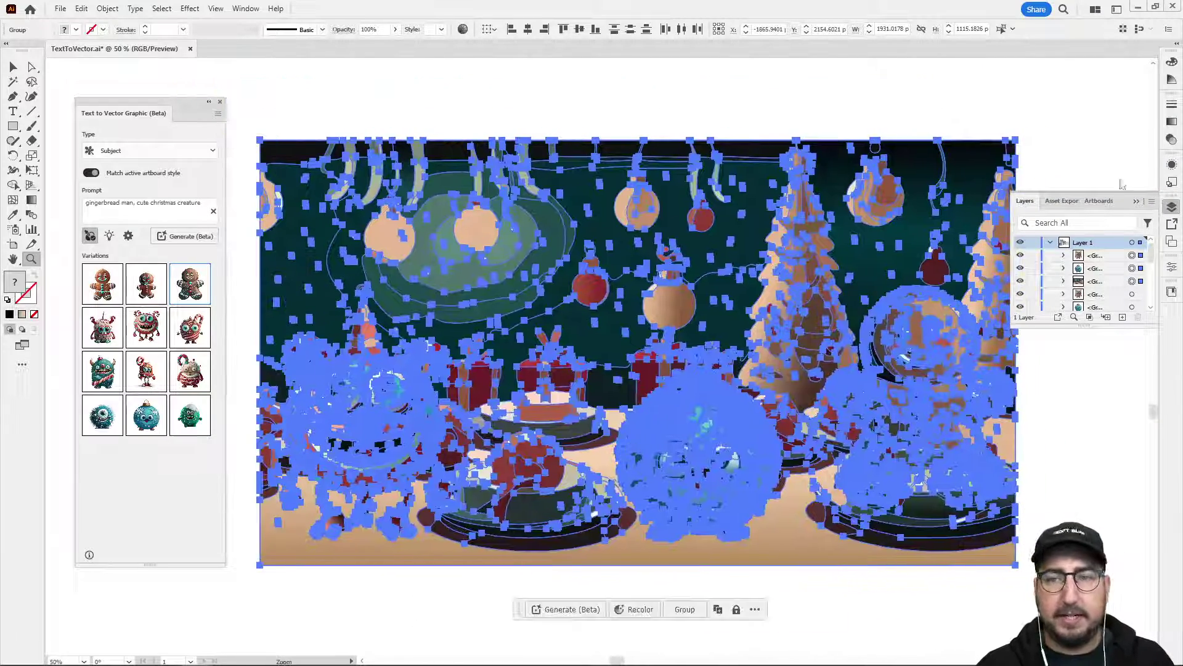
pyautogui.click(1137, 202)
pyautogui.moveTo(874, 283); pyautogui.dragTo(907, 279)
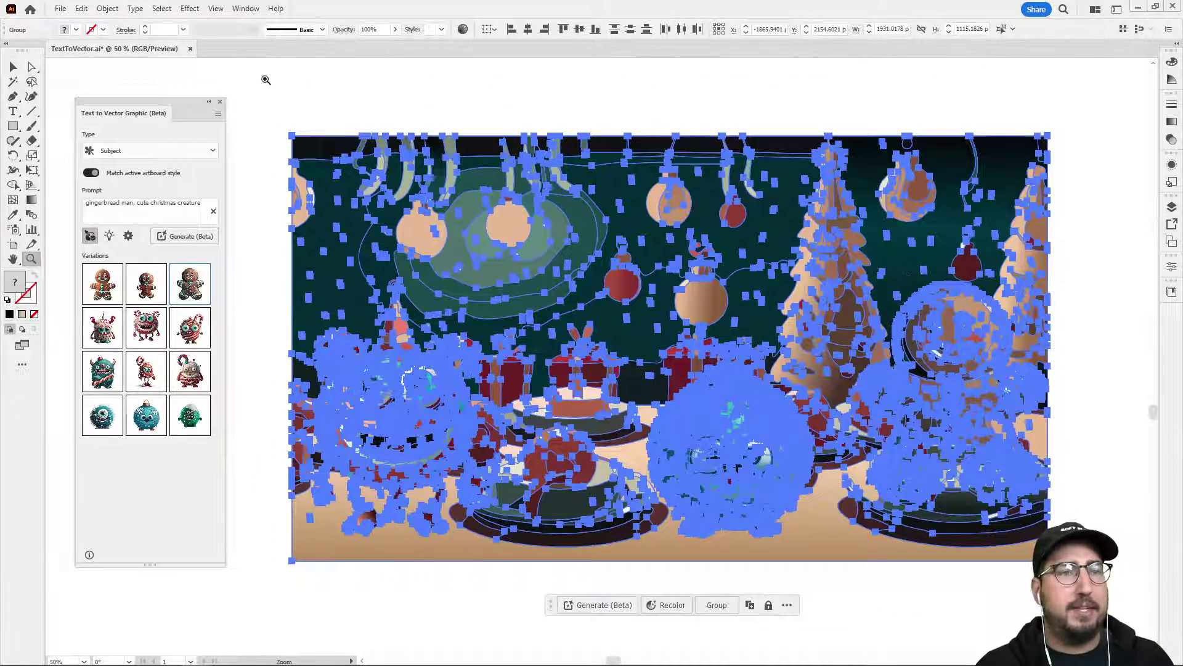
pyautogui.click(81, 9)
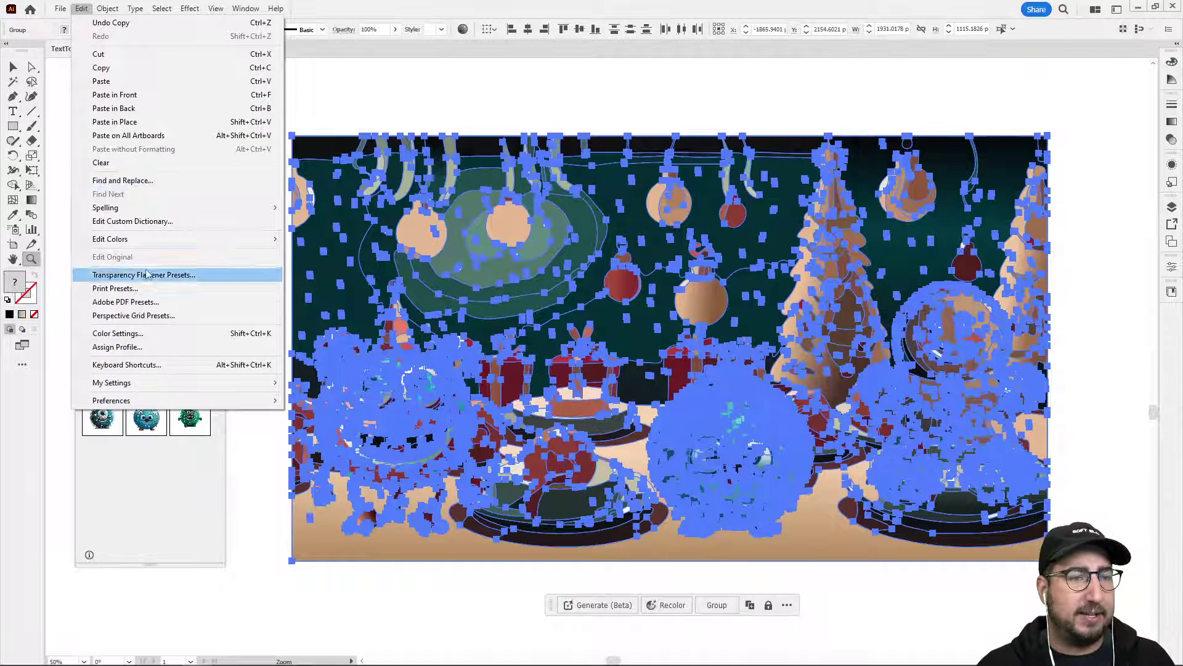
pyautogui.moveTo(149, 238)
pyautogui.click(319, 272)
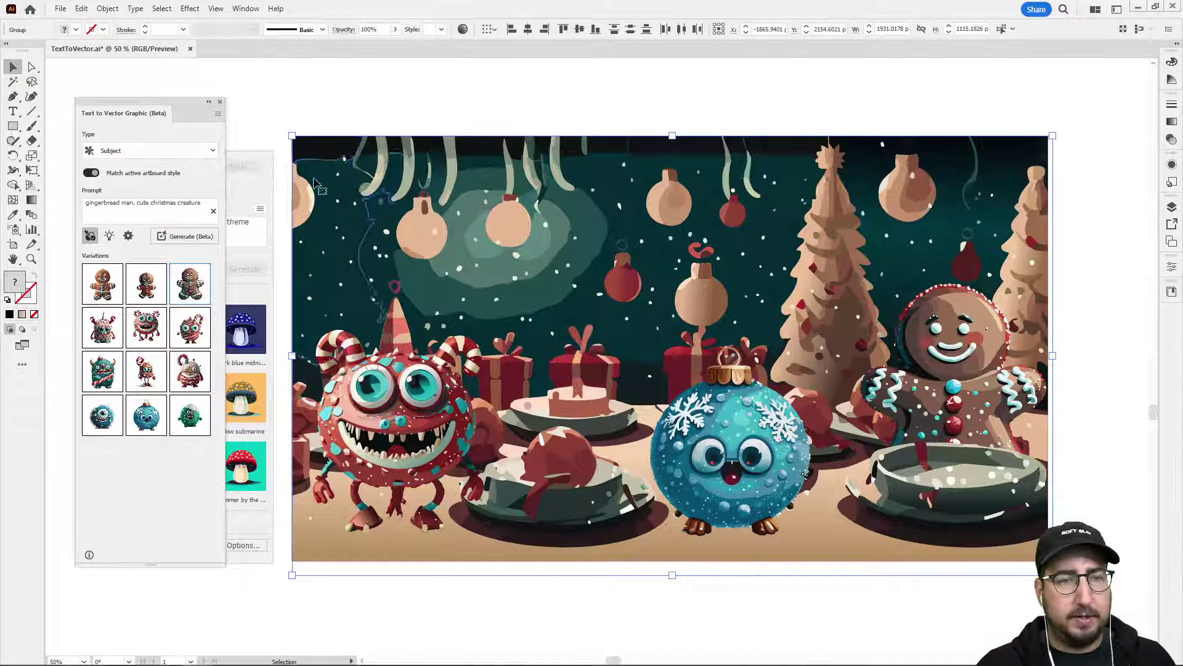
pyautogui.moveTo(245, 163); pyautogui.dragTo(204, 125)
pyautogui.click(219, 102)
# Generate recolor variations of the duplicated scene from the prompt "neon party, holiday, magic"
pyautogui.click(181, 195)
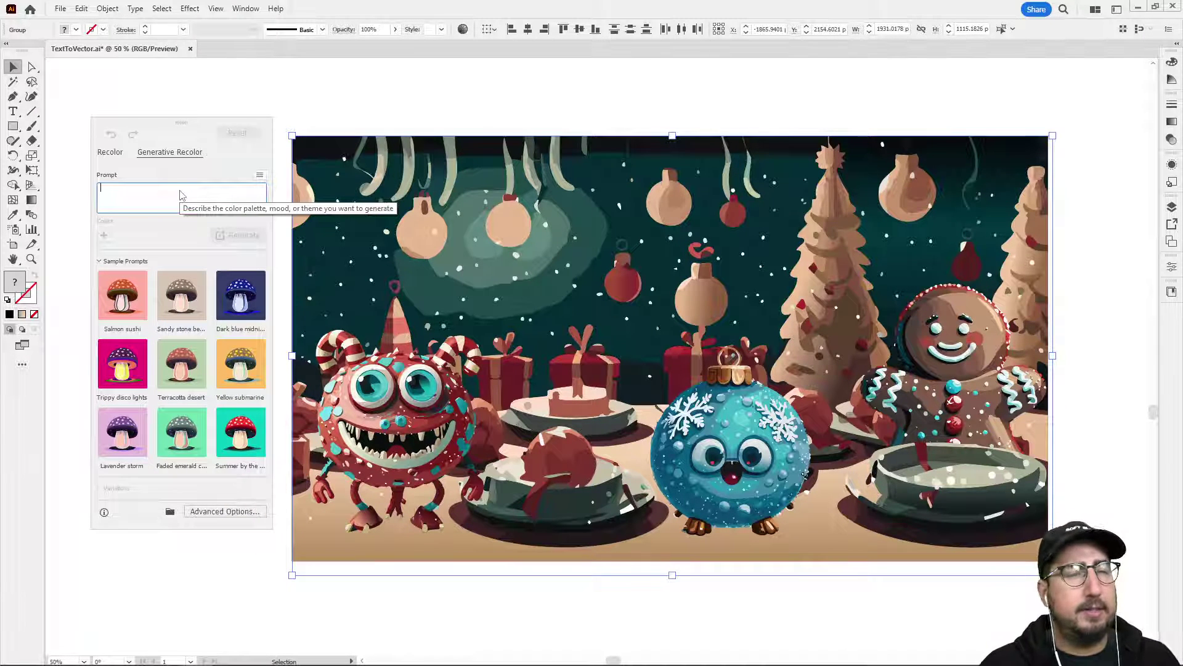
pyautogui.write('neon party, chri')
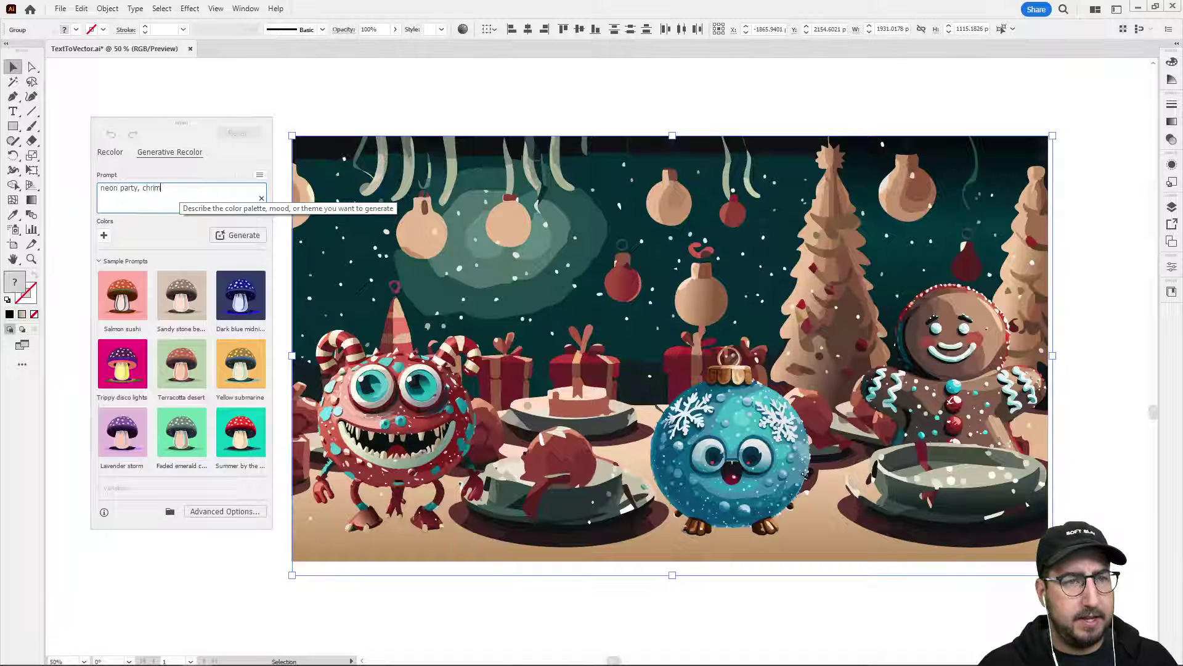
pyautogui.press('BackSpace')
pyautogui.write('s')
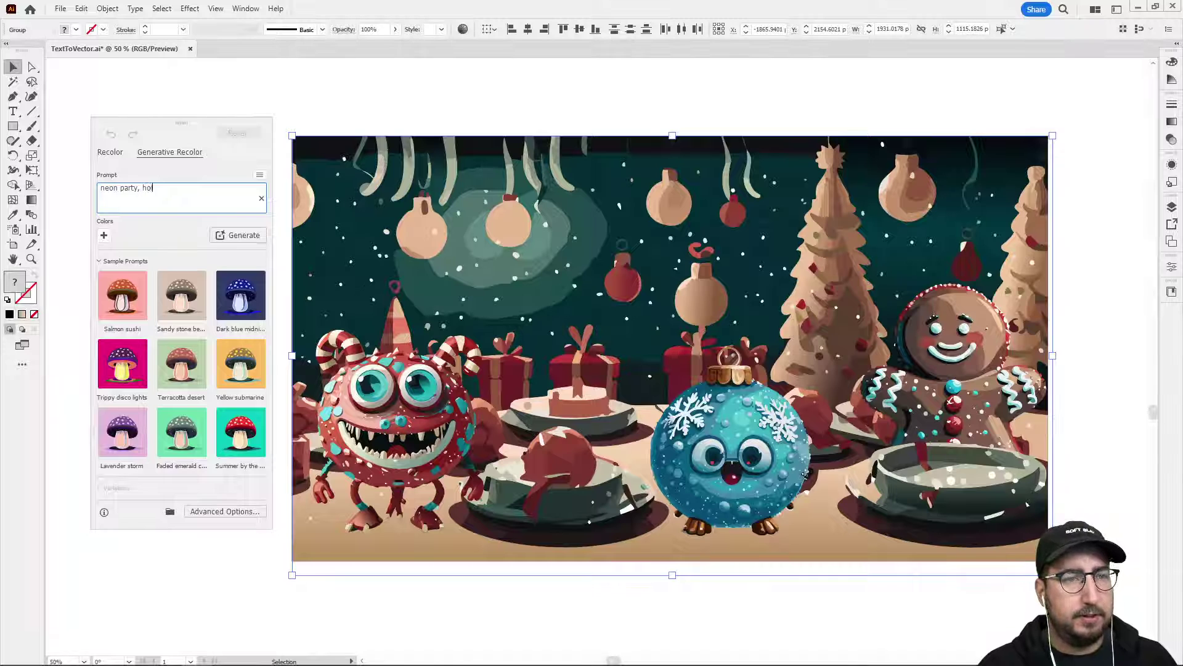
pyautogui.write('day')
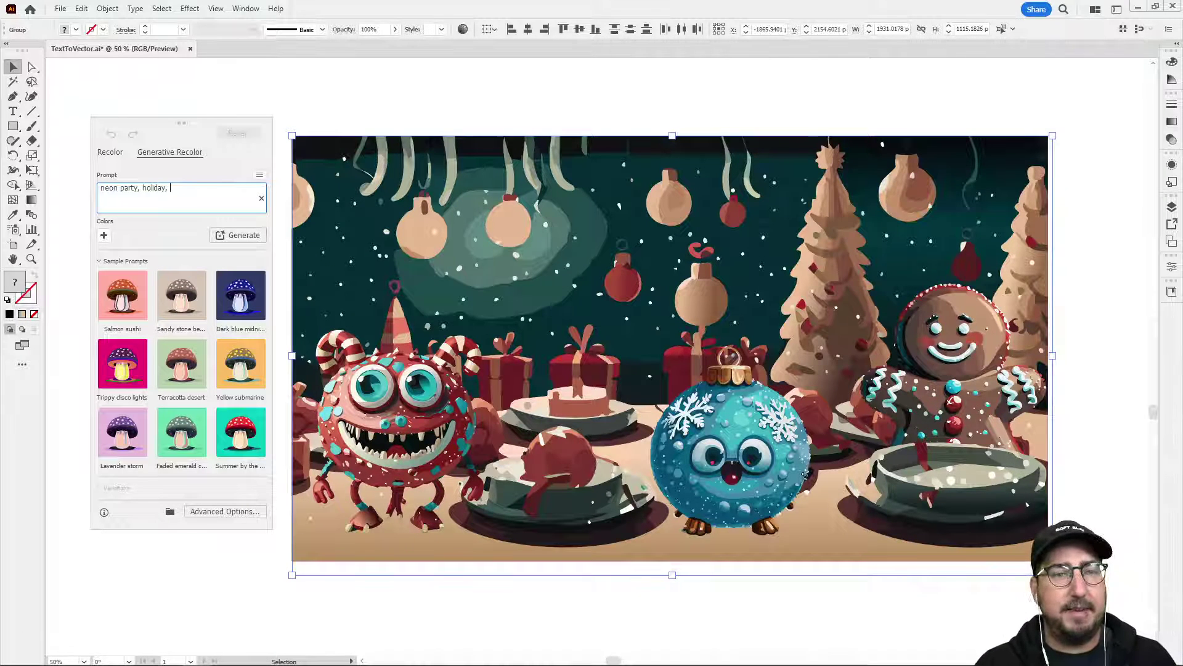
pyautogui.write(', magic')
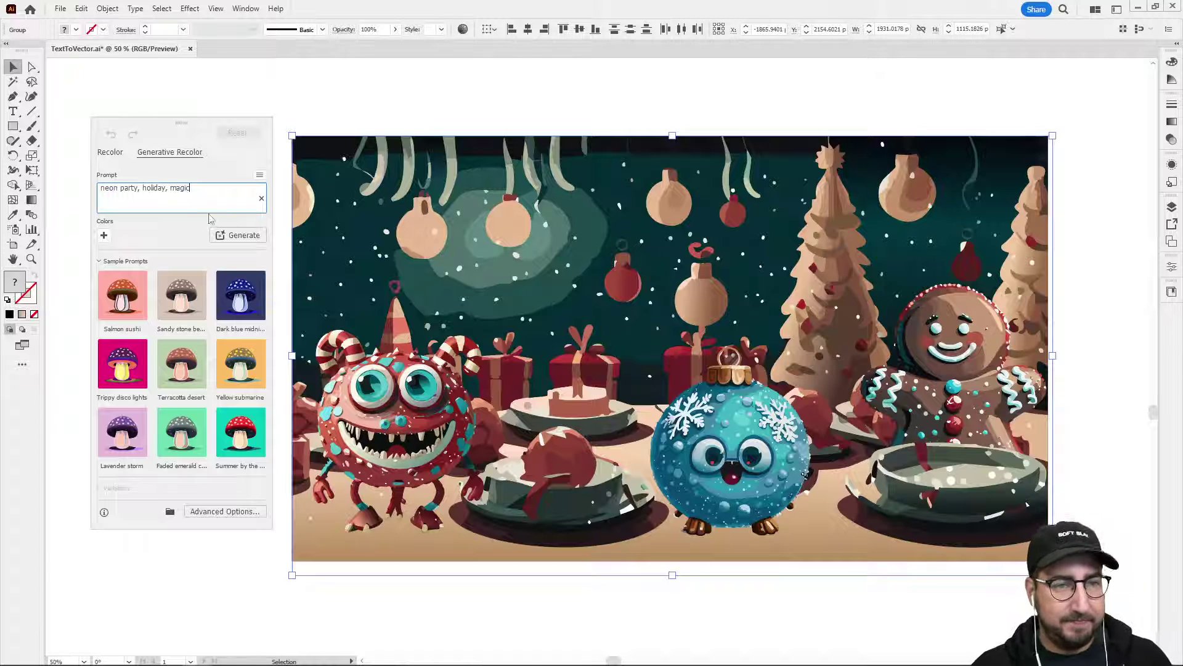
pyautogui.click(241, 236)
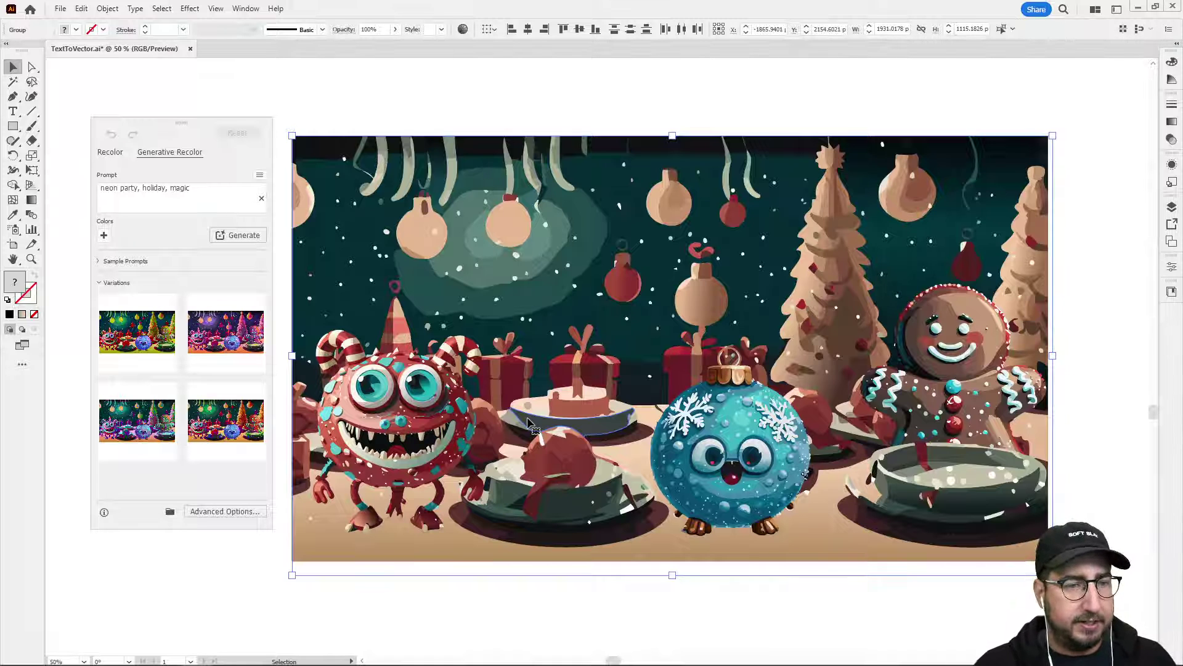
# Compare the first and third recolor variations, apply the fourth one, and show its colors on the Recolor wheel
pyautogui.click(131, 350)
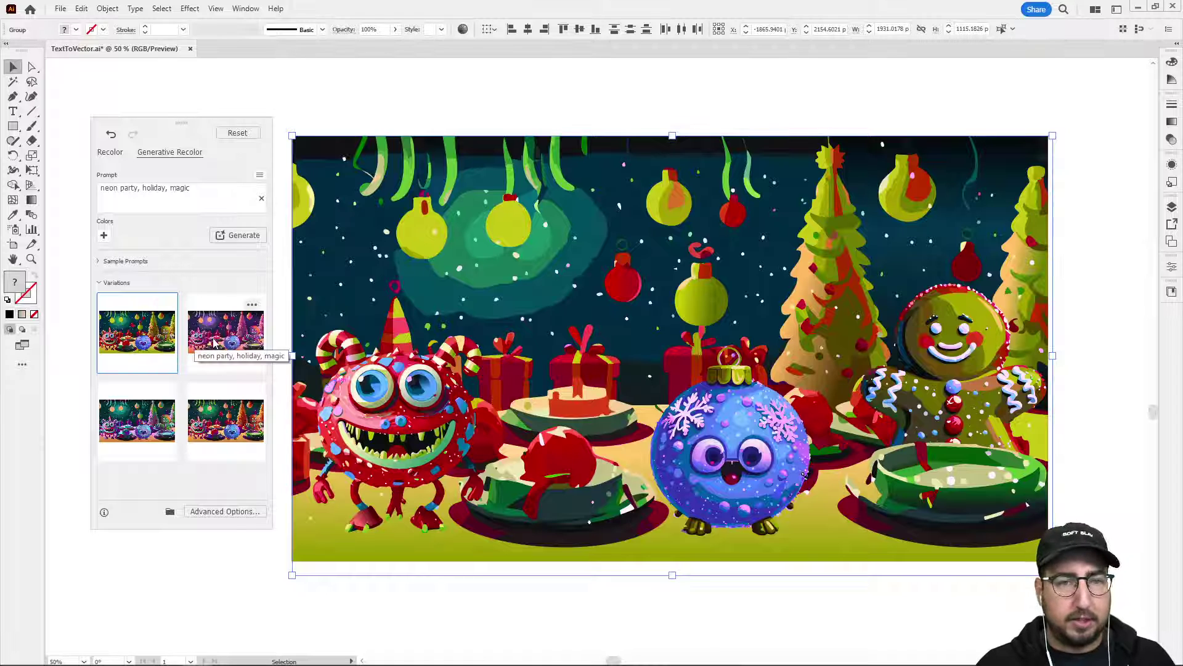
pyautogui.click(140, 425)
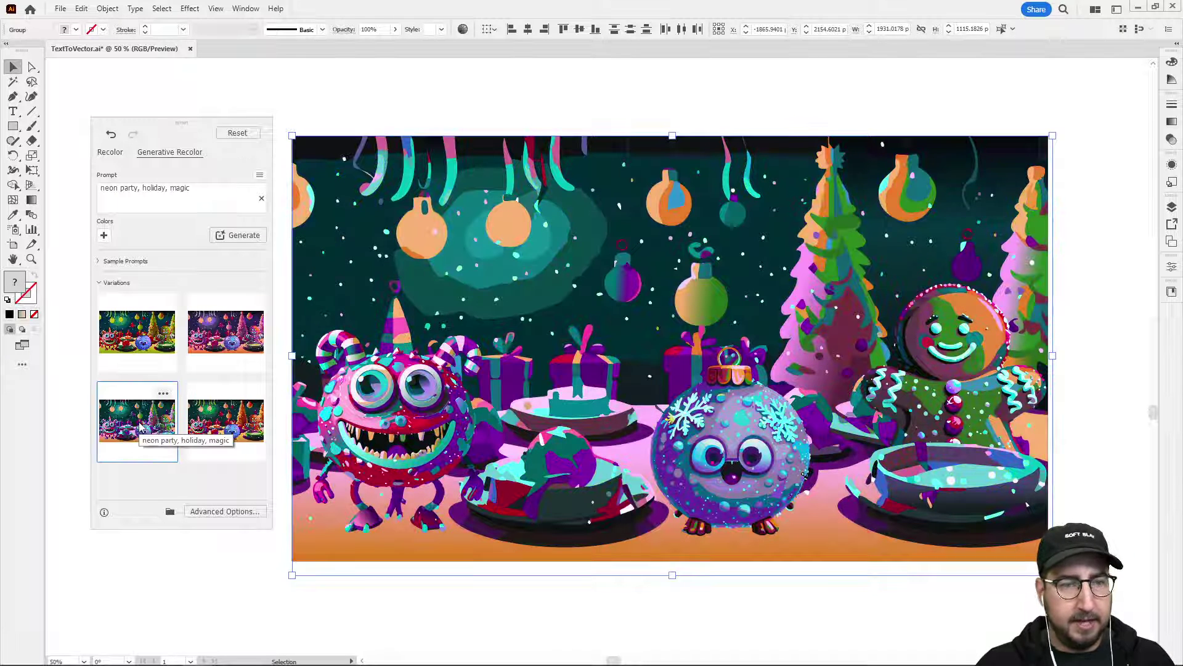
pyautogui.click(209, 434)
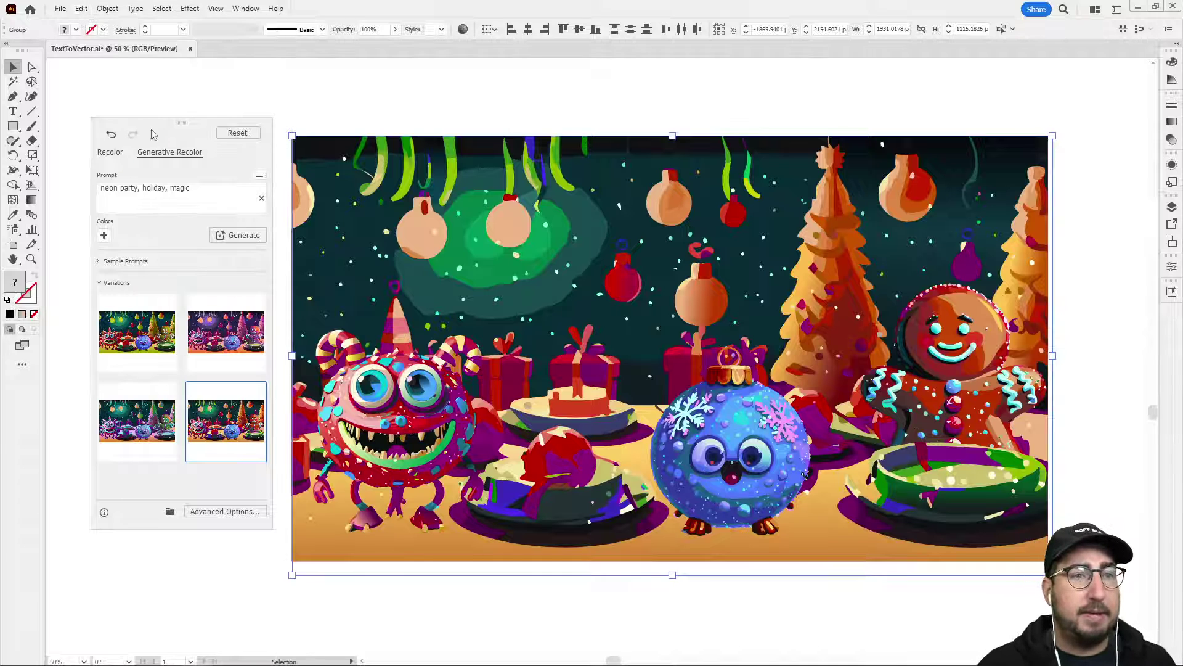
pyautogui.click(115, 152)
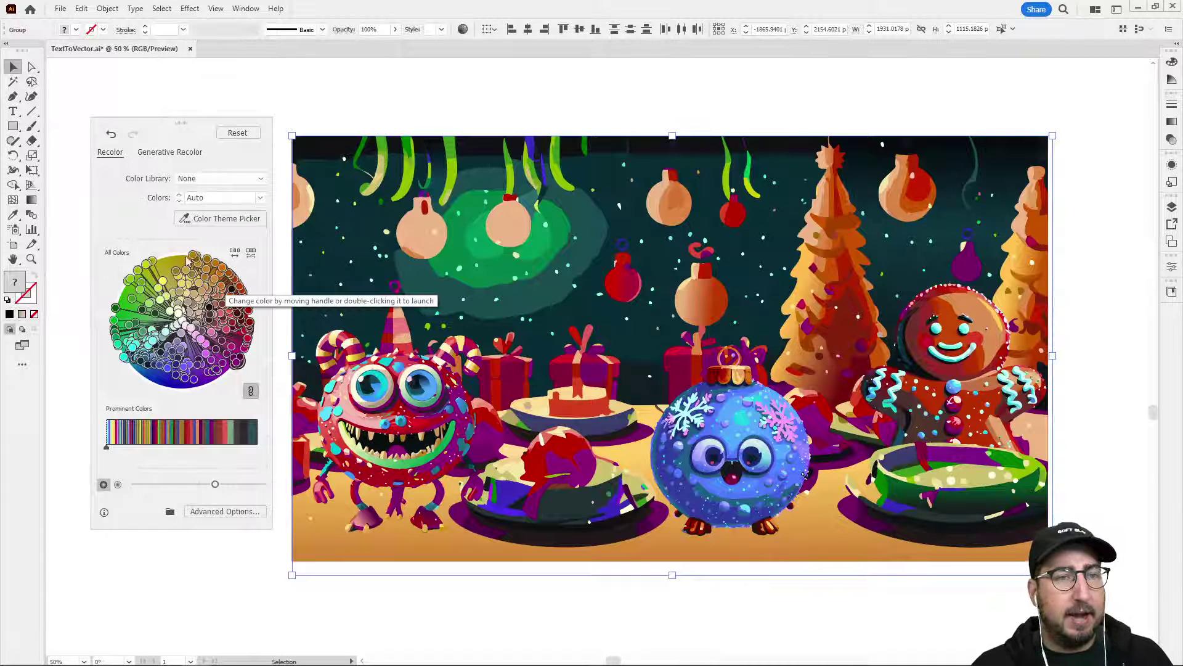
# Start adjusting the color balance of the duplicated party scene, reducing red to -29% with the preview turned on
pyautogui.click(82, 8)
pyautogui.moveTo(180, 241)
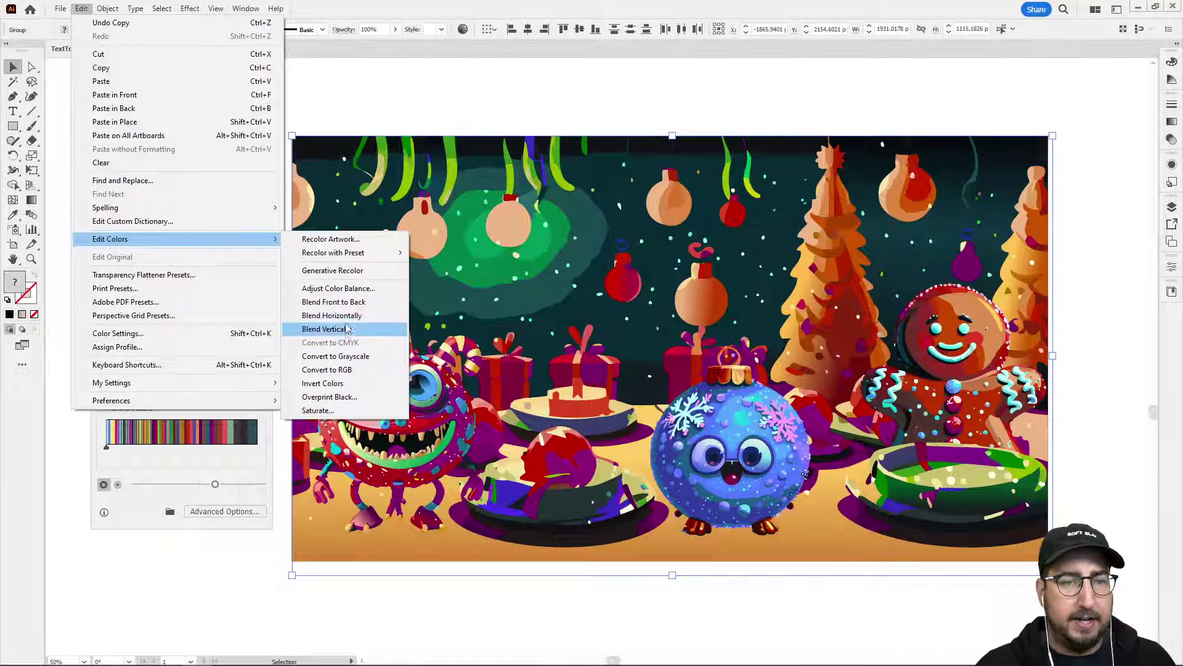
pyautogui.click(340, 289)
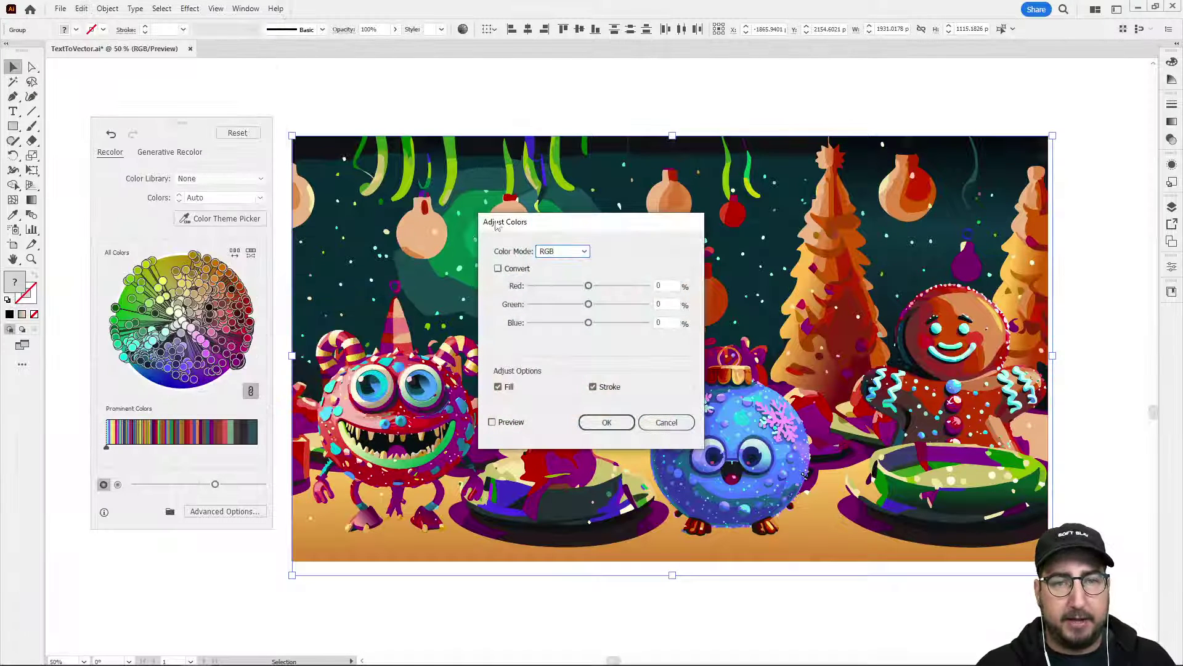
pyautogui.moveTo(518, 224); pyautogui.dragTo(184, 132)
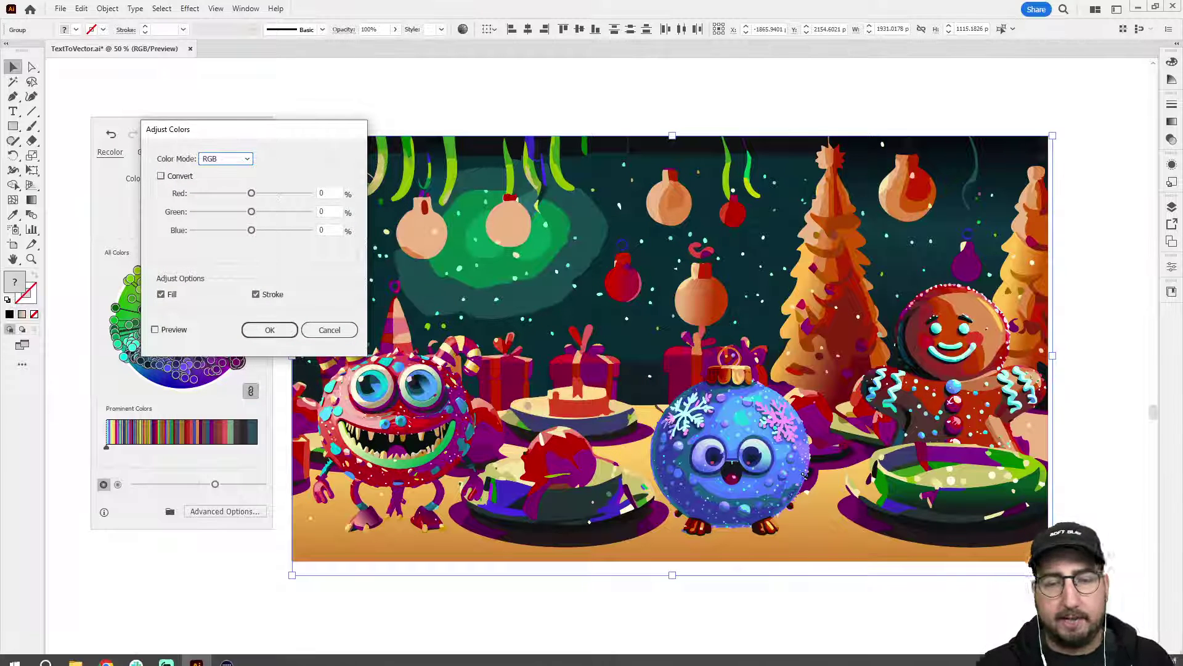
pyautogui.click(235, 194)
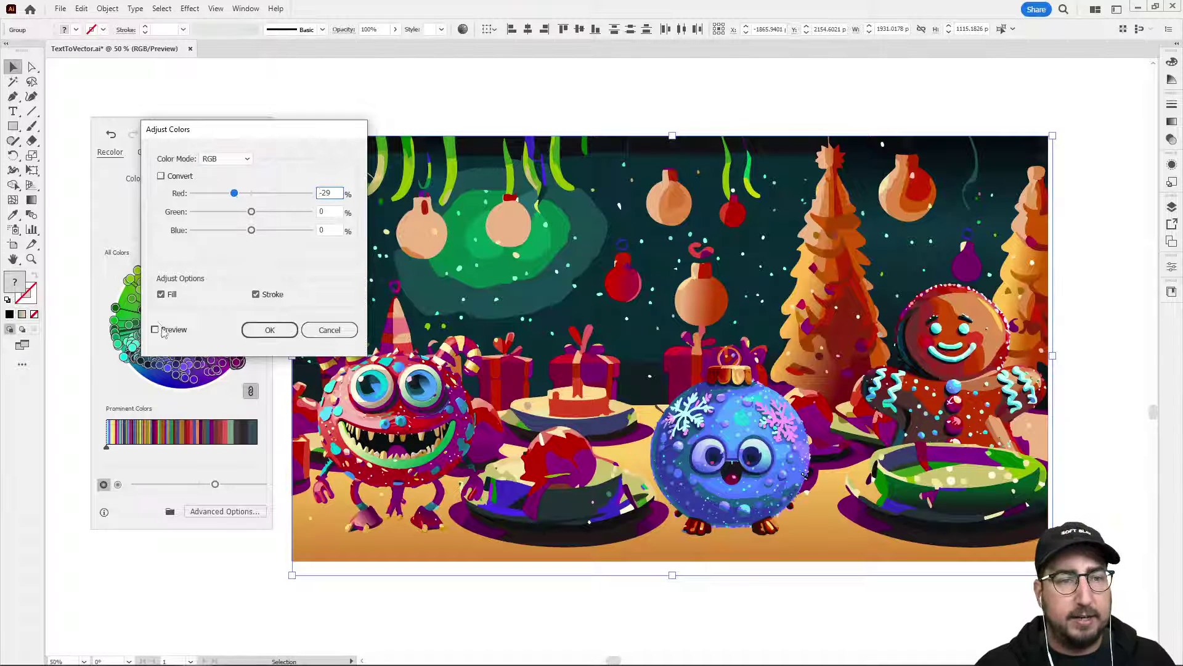
pyautogui.click(155, 330)
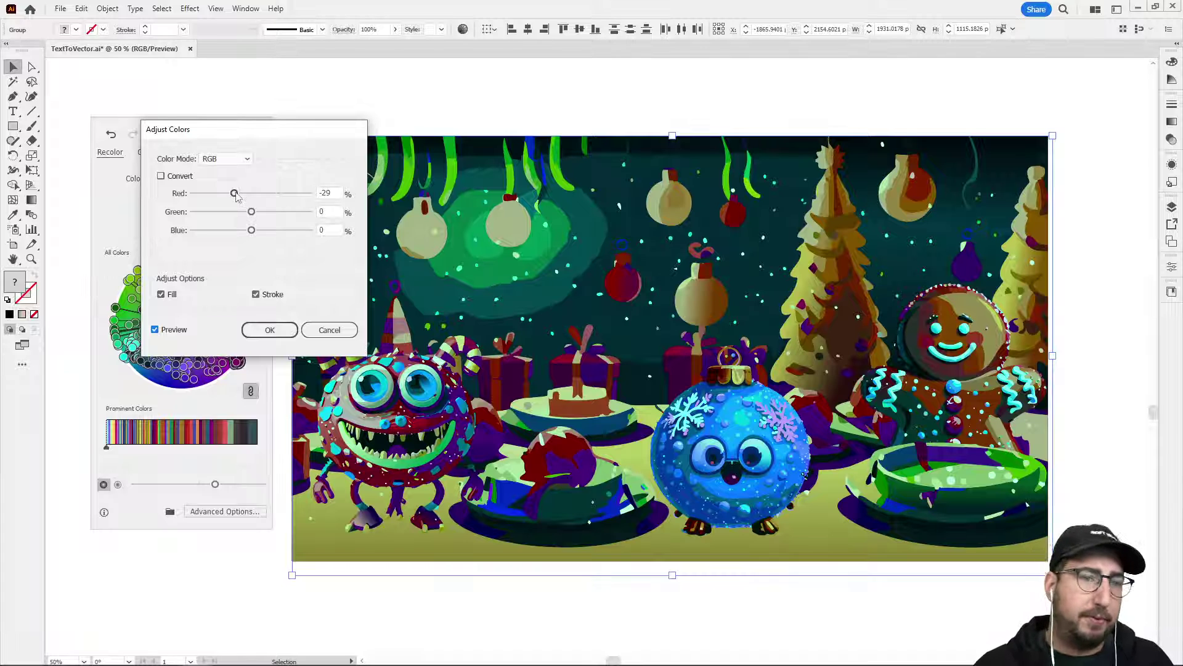
# Try different green and blue amounts, then apply a color balance of 29% red, 28% green and 33% blue
pyautogui.click(265, 211)
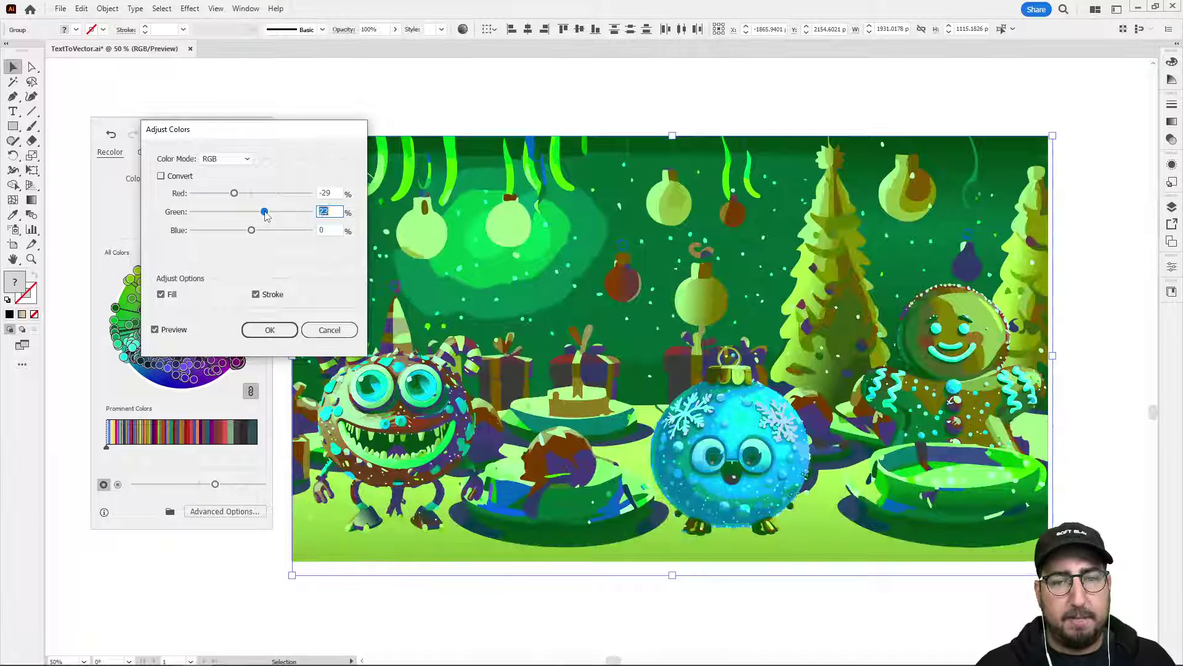
pyautogui.moveTo(266, 214); pyautogui.dragTo(240, 214)
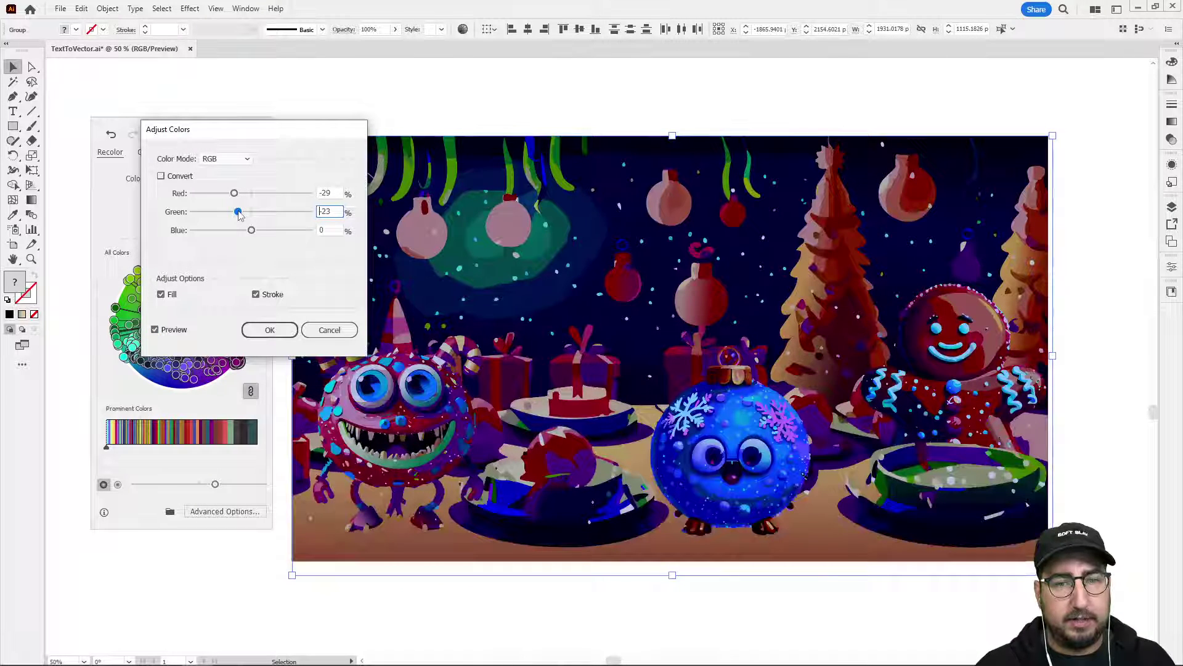
pyautogui.click(270, 231)
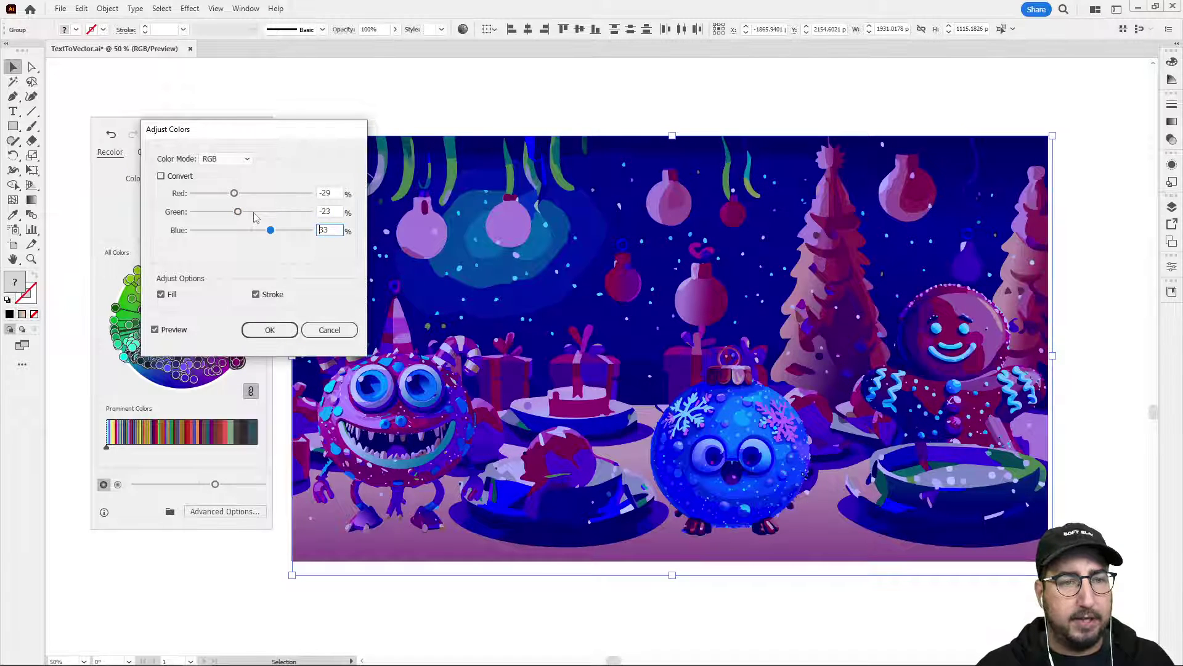
pyautogui.click(253, 212)
pyautogui.moveTo(256, 192); pyautogui.dragTo(269, 214)
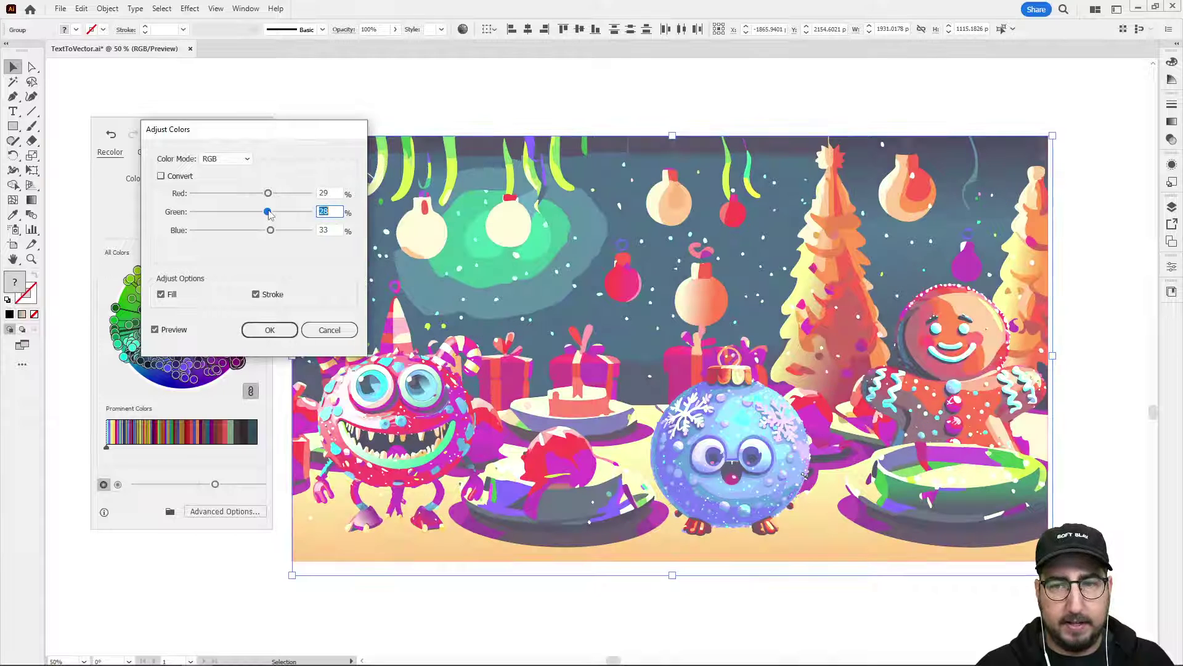
pyautogui.click(270, 332)
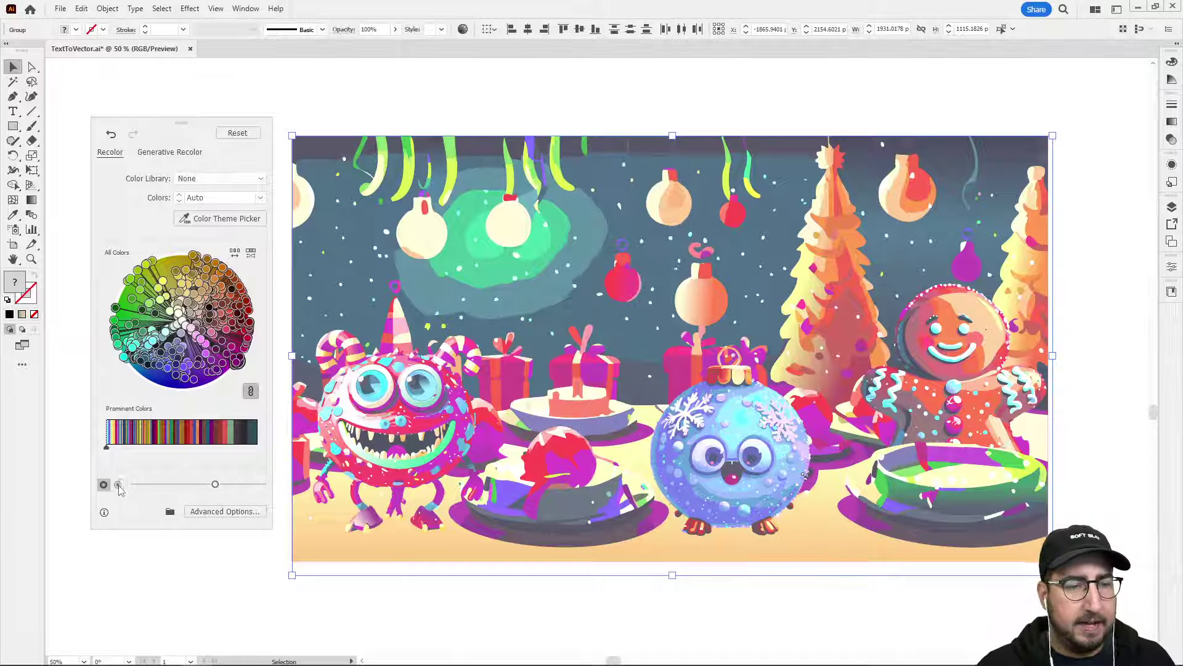
# Try to raise the saturation and lower the brightness of the scene in the open Recolor settings, and deselect the artwork
pyautogui.click(118, 485)
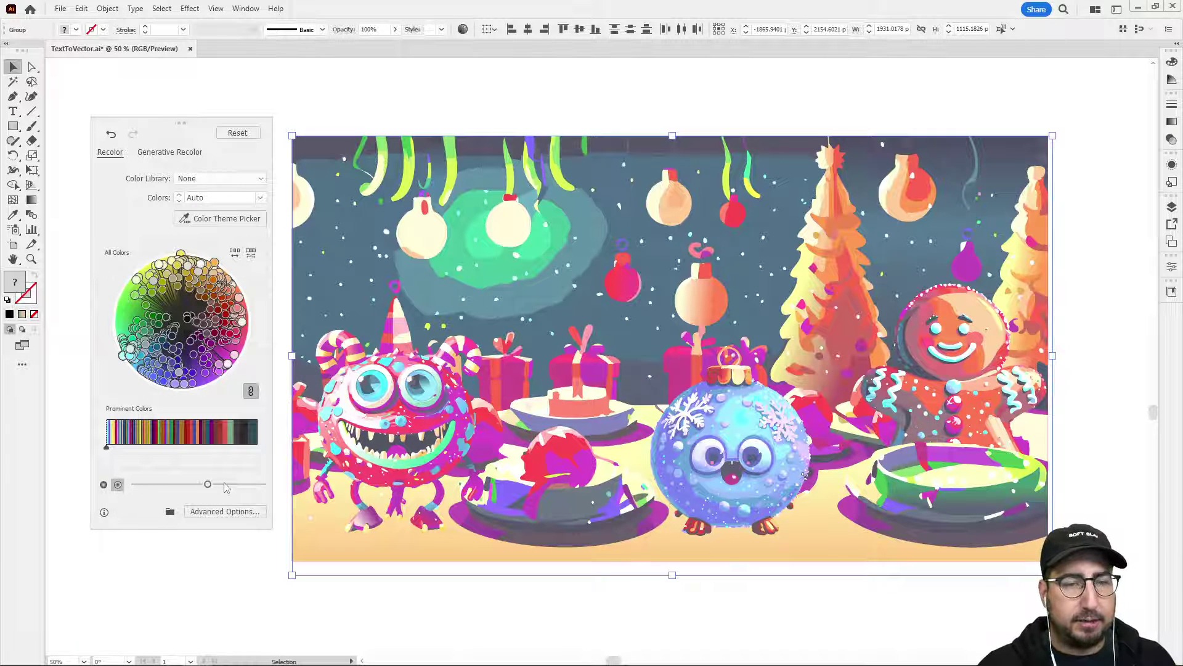
pyautogui.moveTo(225, 487); pyautogui.dragTo(222, 487)
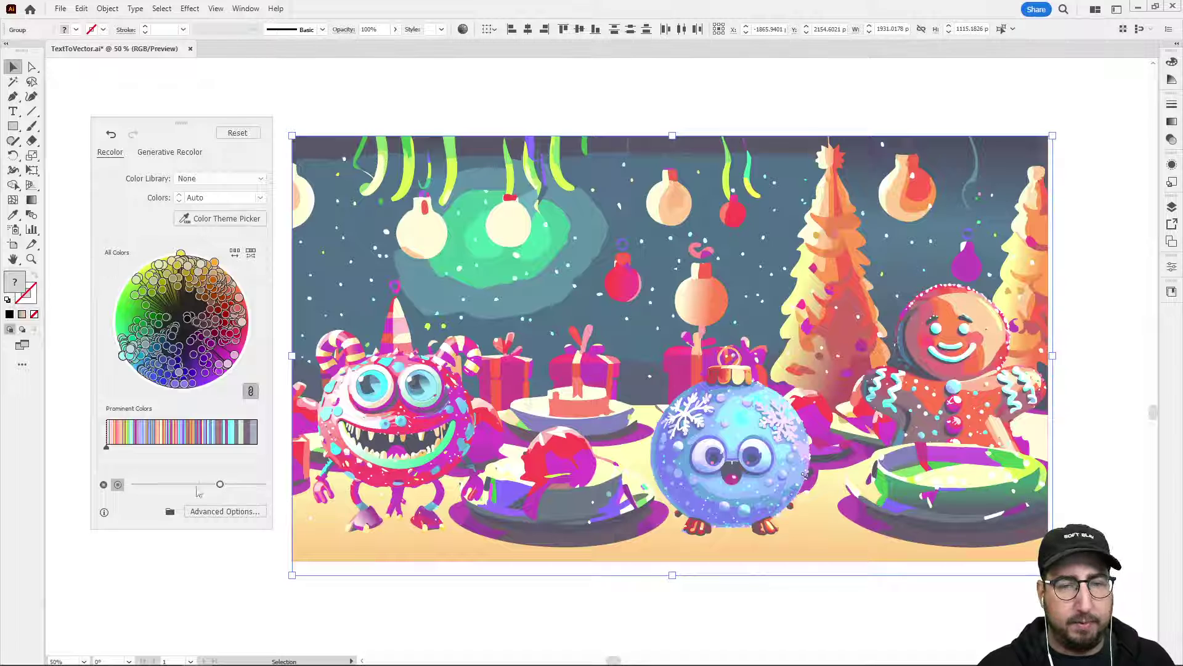
pyautogui.click(104, 485)
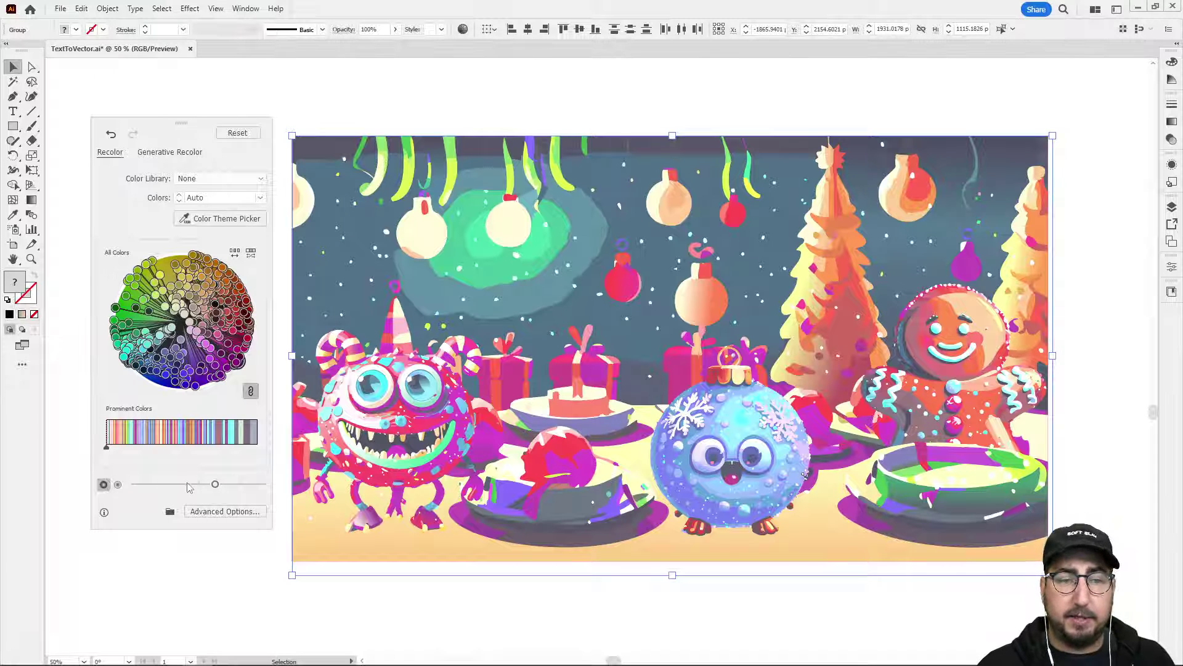
pyautogui.moveTo(215, 485); pyautogui.dragTo(182, 487)
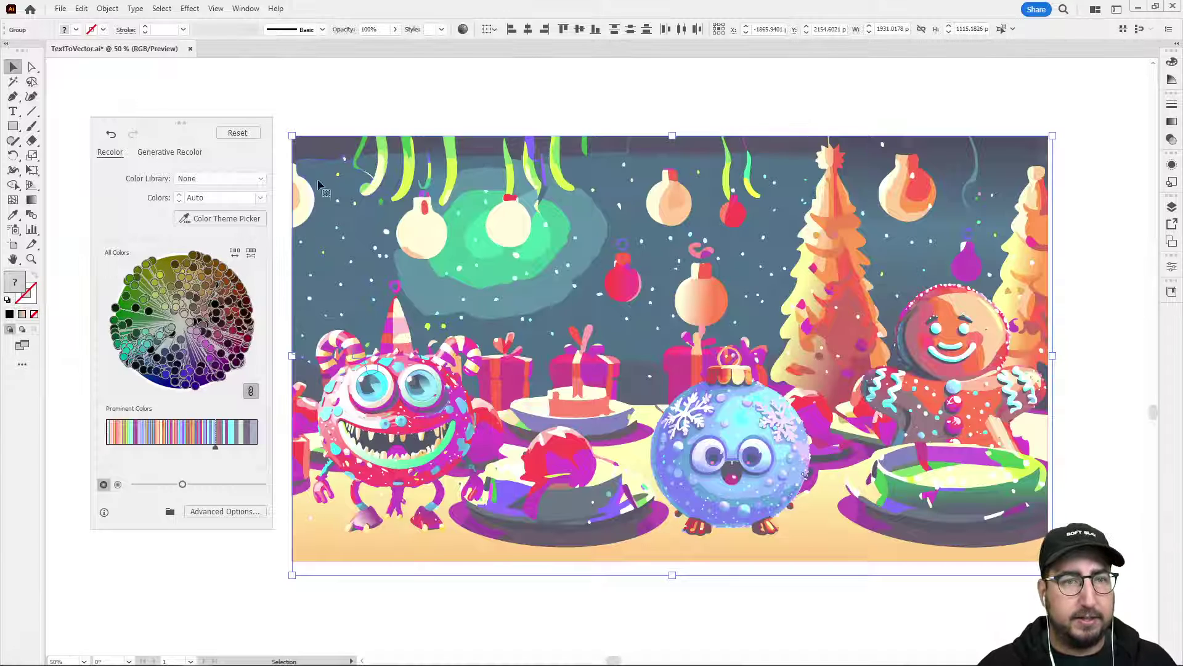
pyautogui.click(331, 106)
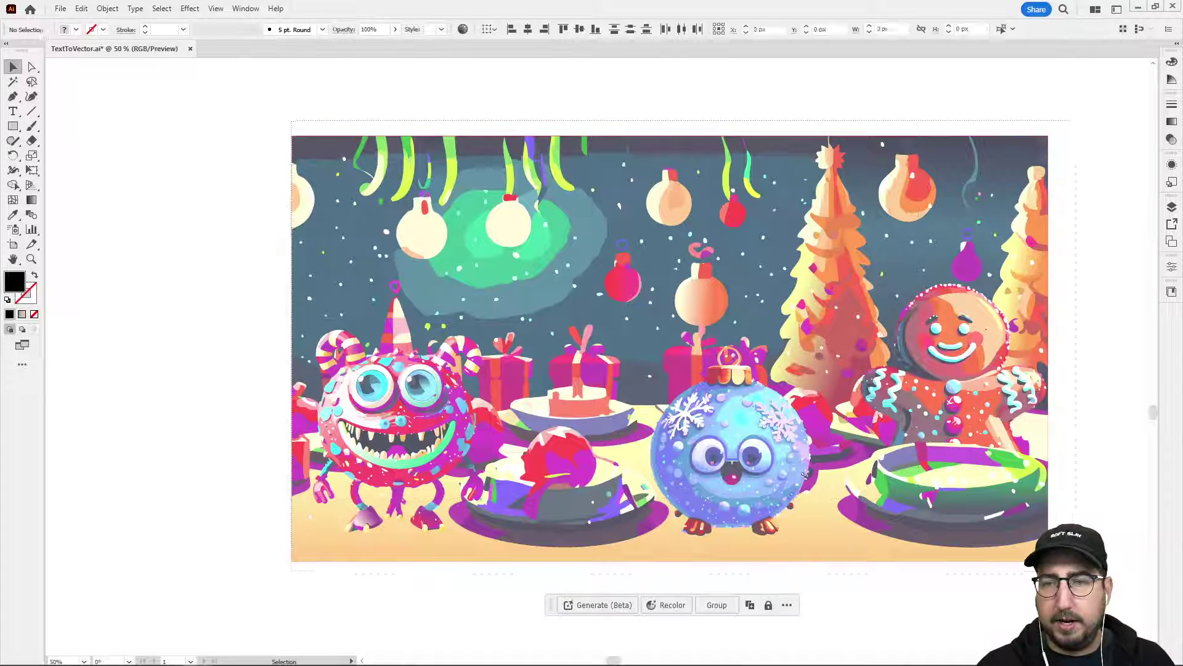
# Start Recolor Artwork again for the selected party scene and darken its overall brightness
pyautogui.click(81, 9)
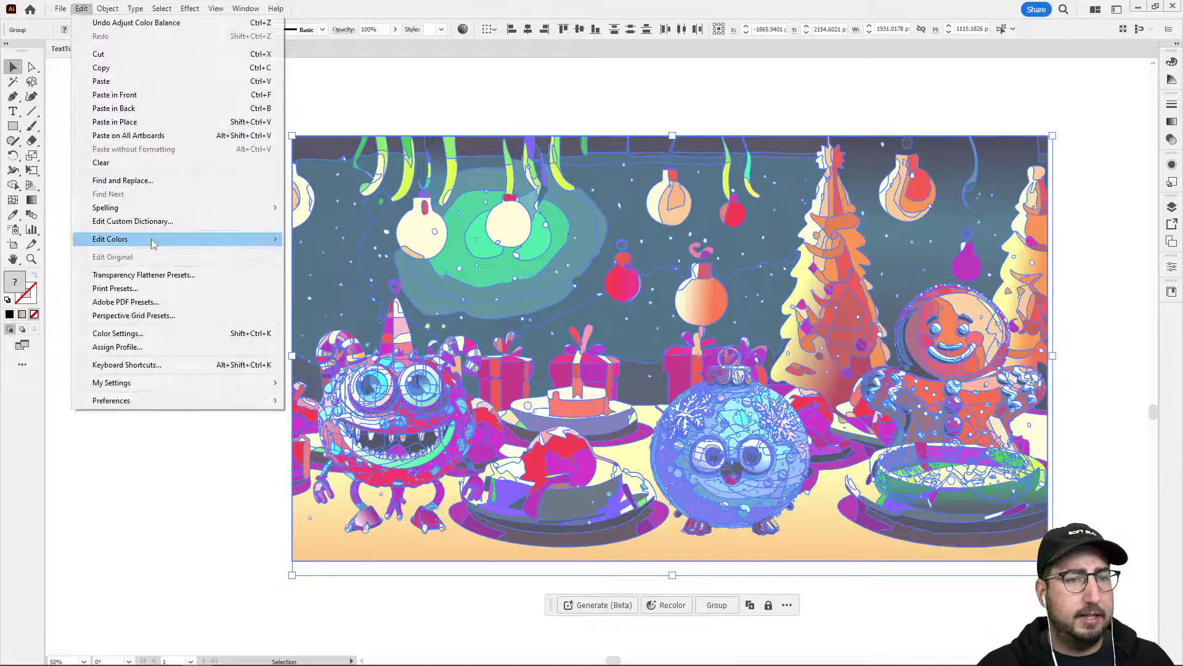
pyautogui.moveTo(230, 245)
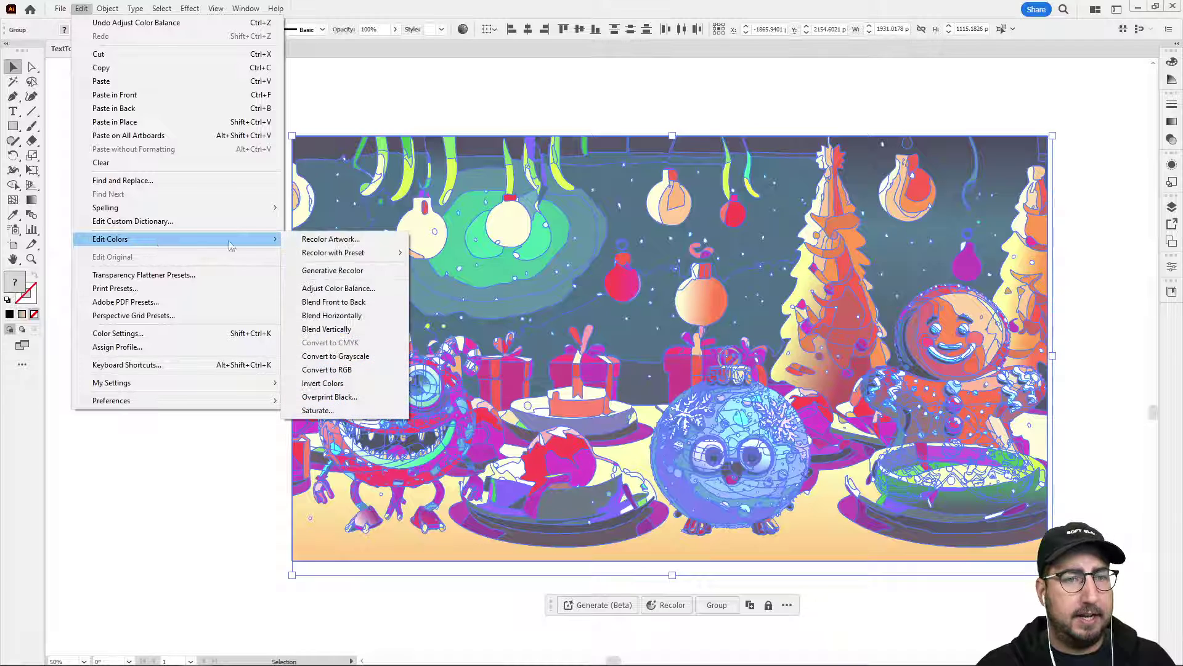
pyautogui.click(339, 240)
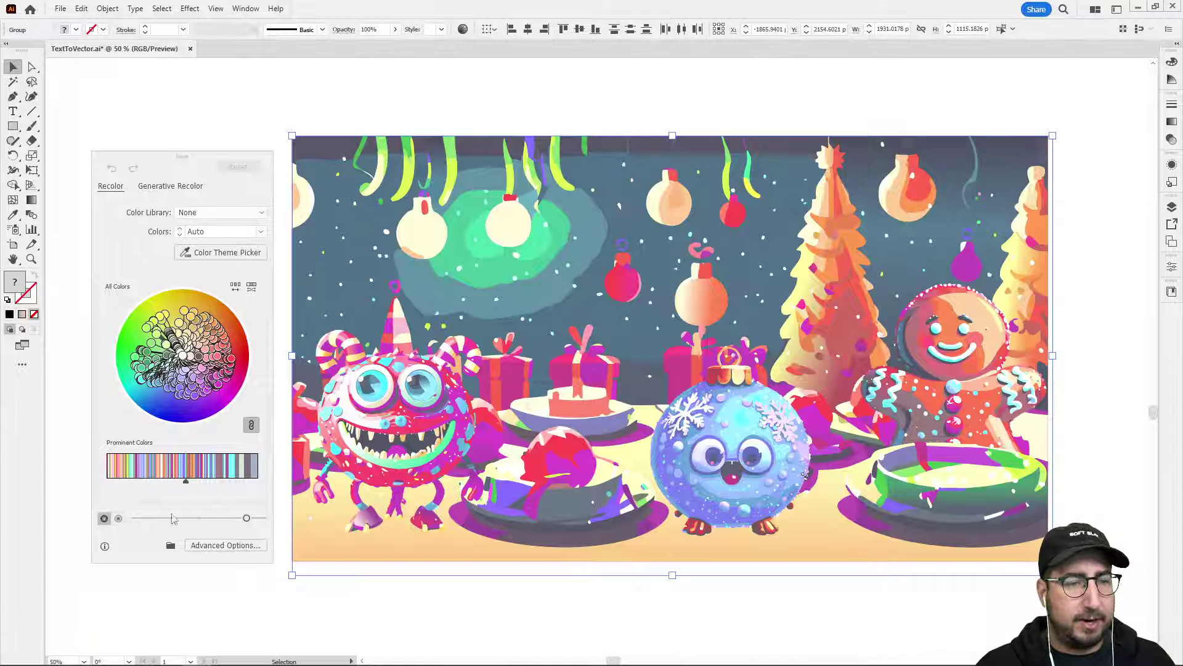
pyautogui.click(219, 519)
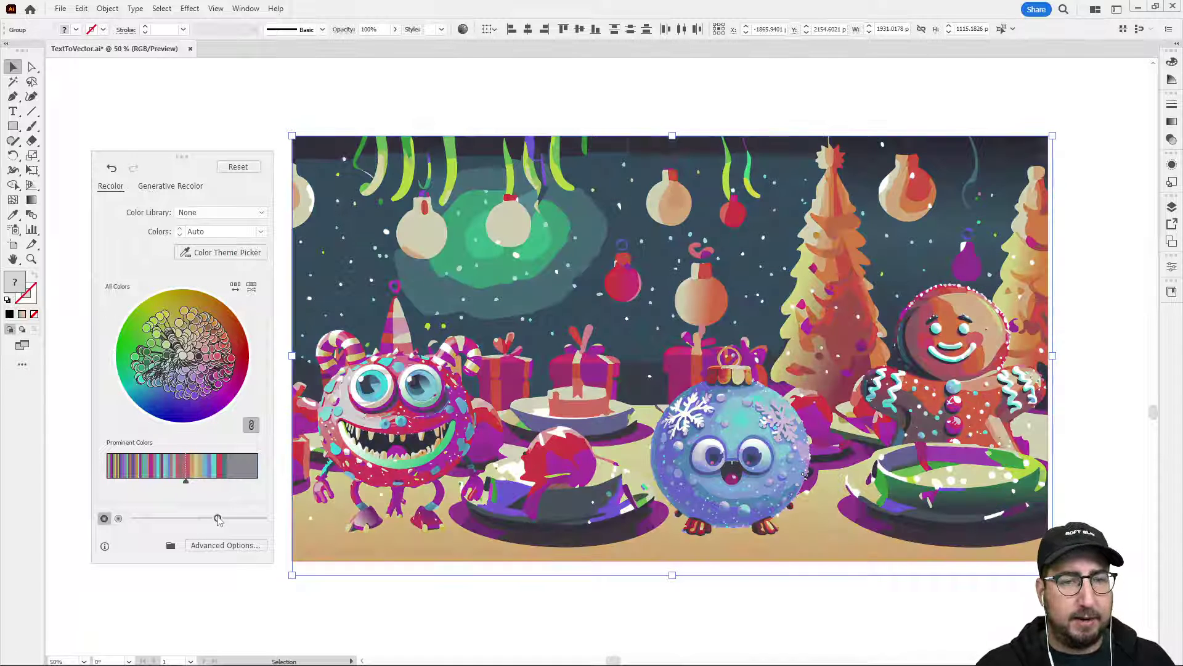
pyautogui.moveTo(218, 519); pyautogui.dragTo(207, 520)
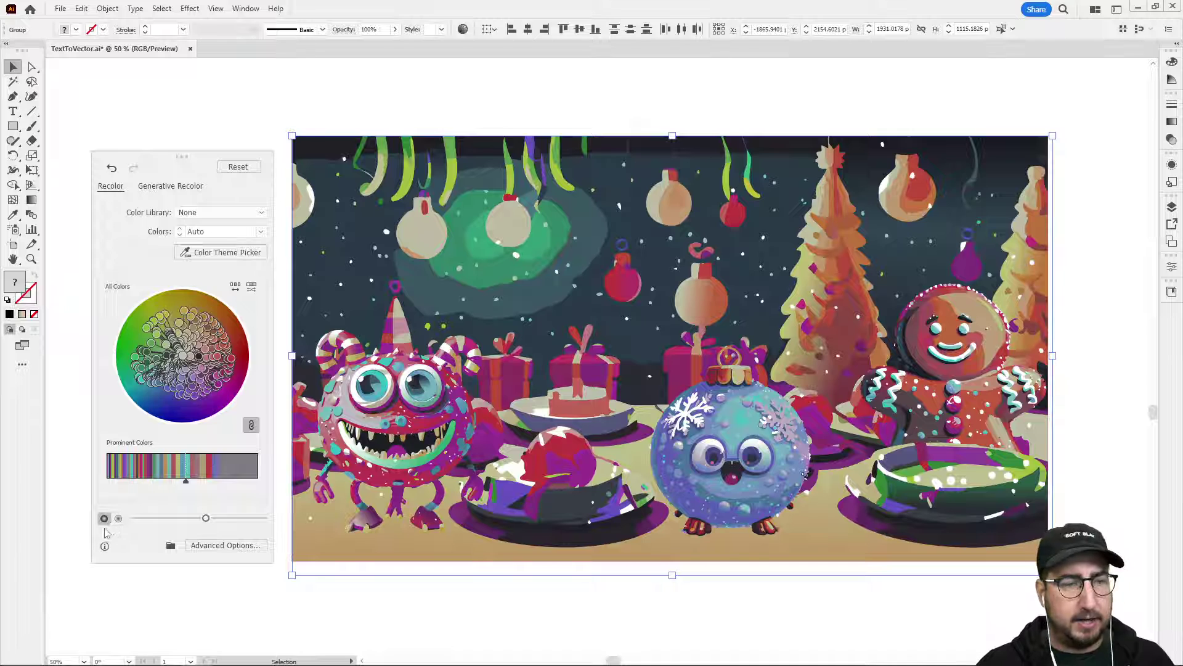
# Increase the saturation of the party scene, raise its brightness again, and deselect the artwork to keep the recoloring
pyautogui.click(119, 518)
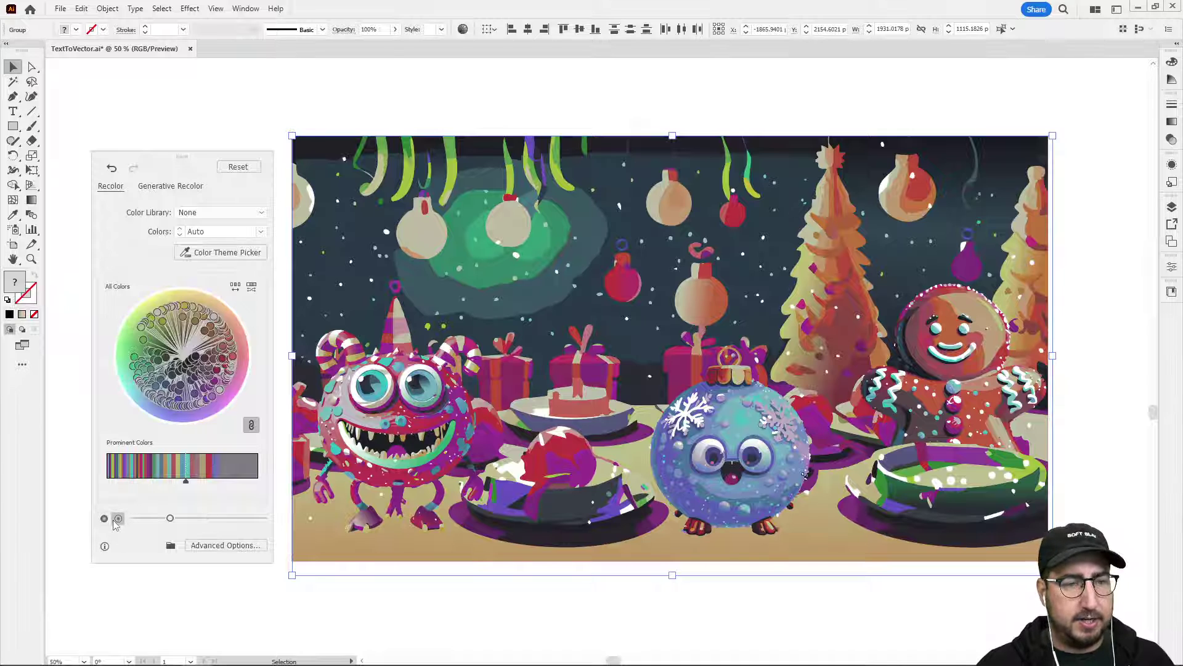
pyautogui.click(211, 519)
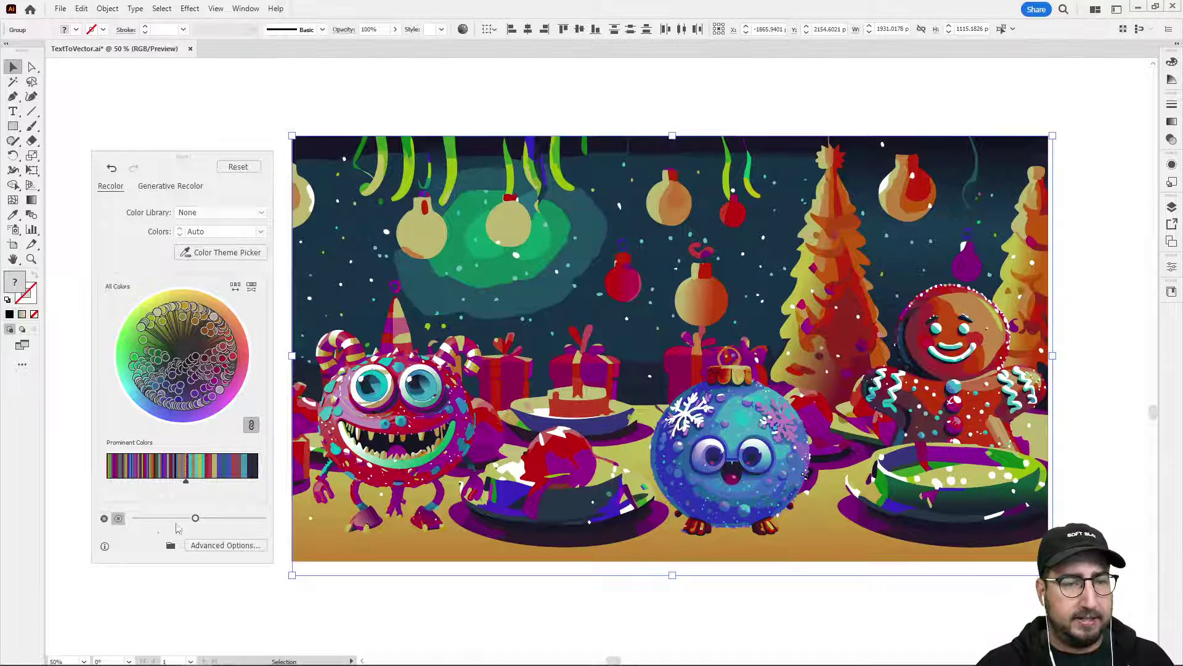
pyautogui.click(104, 519)
pyautogui.moveTo(208, 522); pyautogui.dragTo(235, 521)
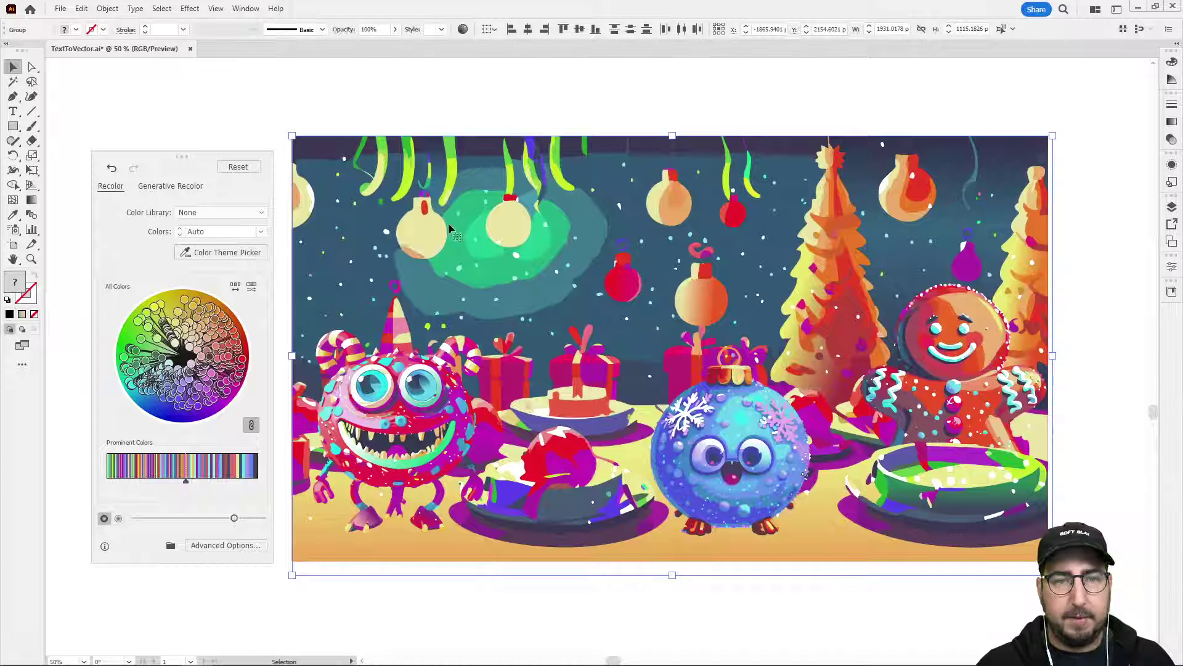
pyautogui.click(482, 104)
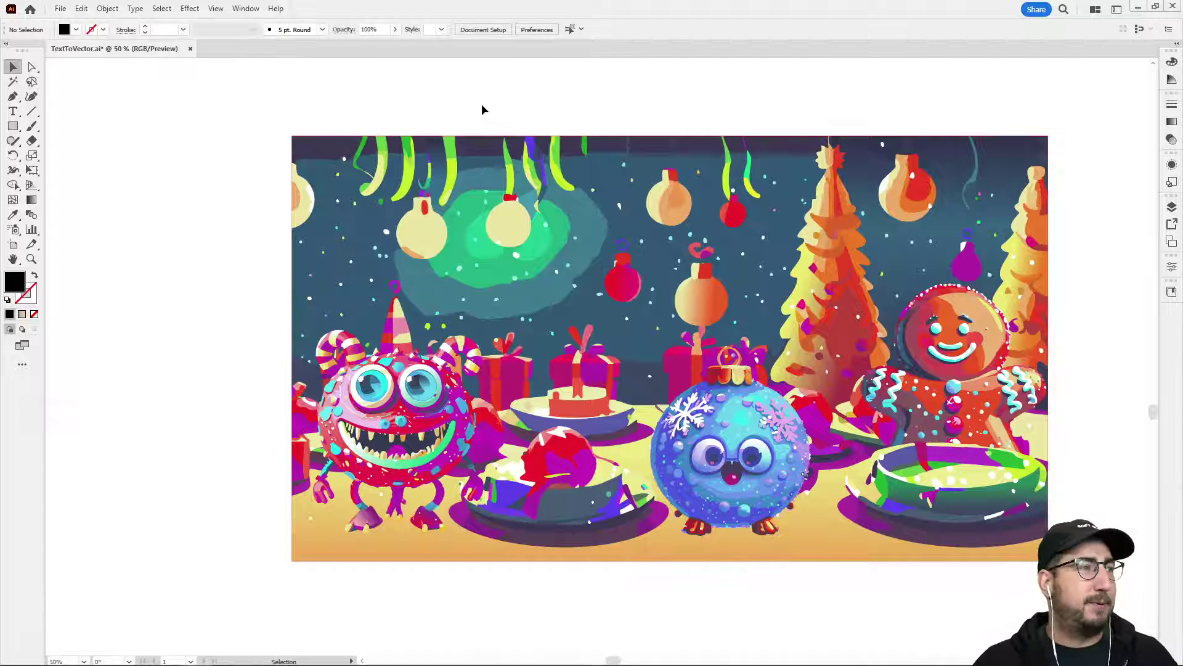
pyautogui.hscroll(3, 466, 179)
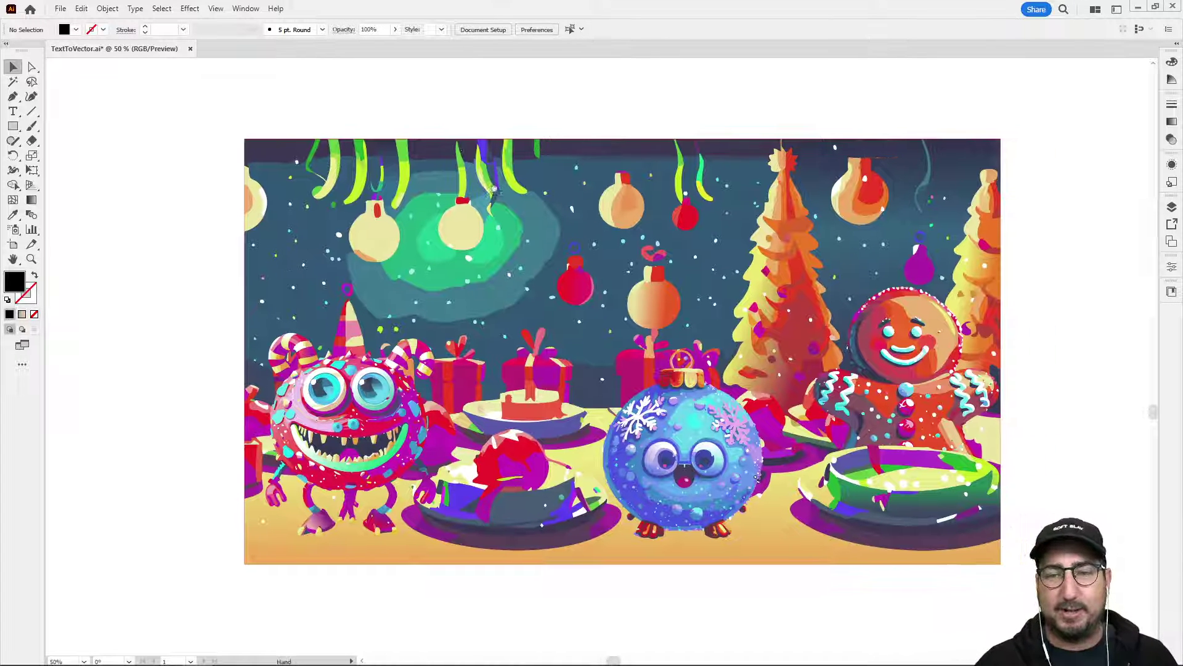